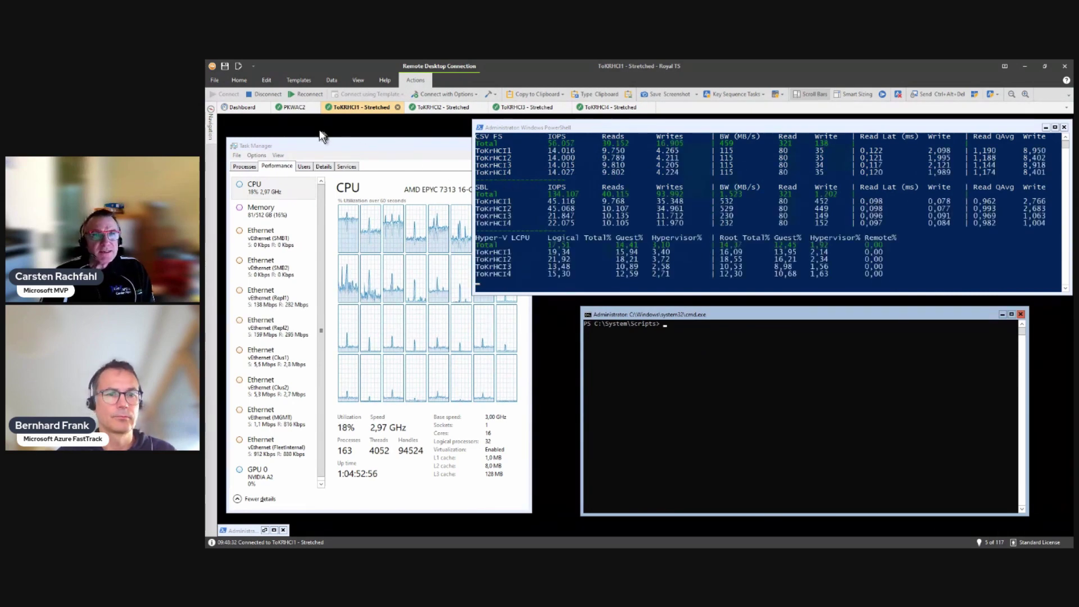
- Switch to the PKWAC2 session and review the start of the cluster's roles list in Failover Cluster Manager
click(291, 107)
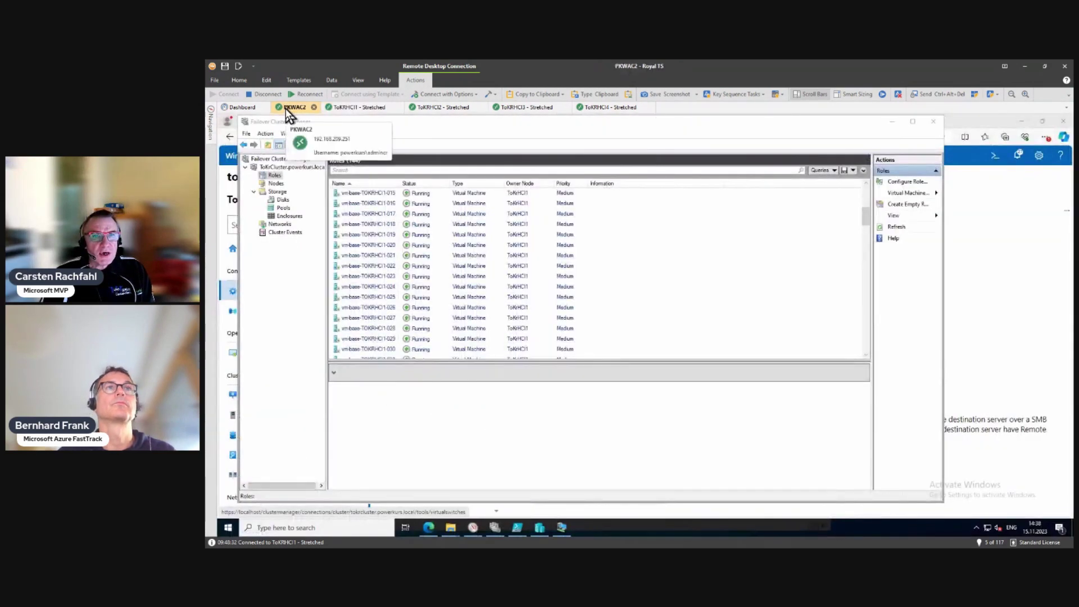
scroll(439, 270, up, 3)
scroll(438, 274, up, 3)
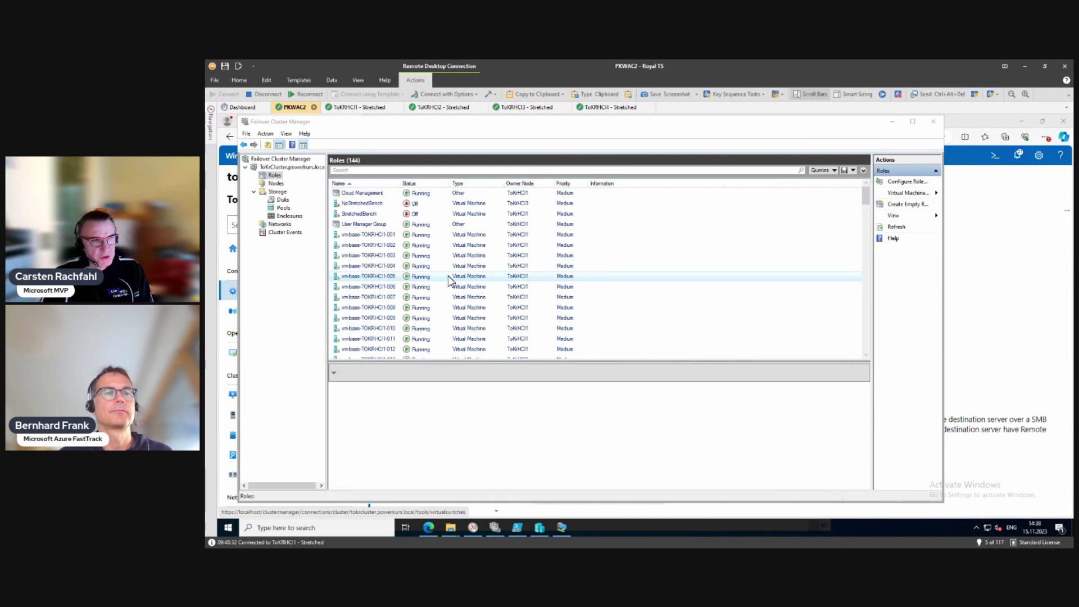
- Show the cluster nodes and review the roles hosted on node ToKrHCI1
click(273, 184)
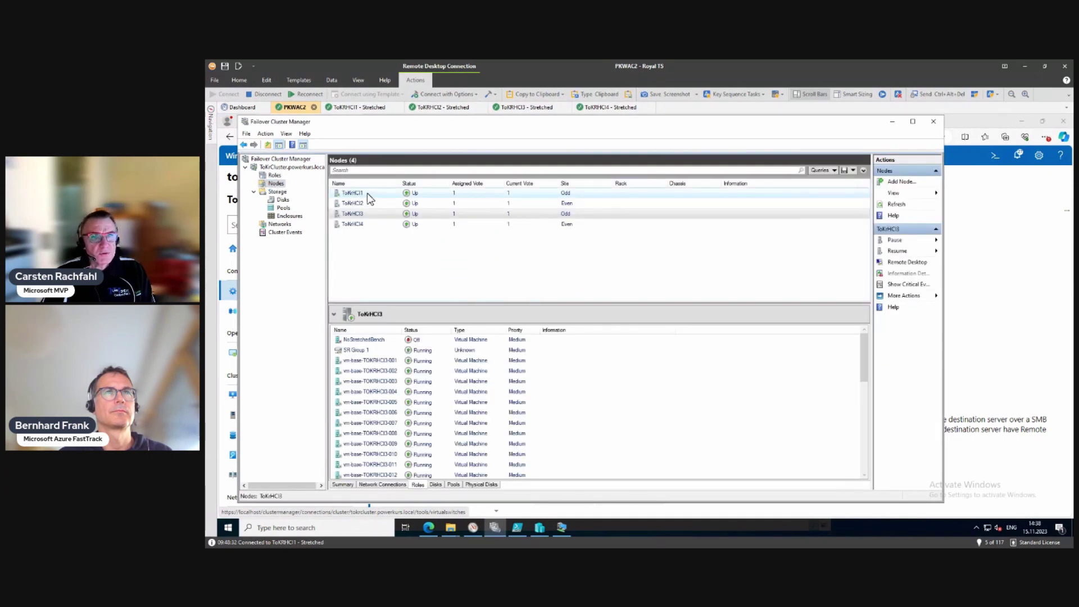
right_click(366, 194)
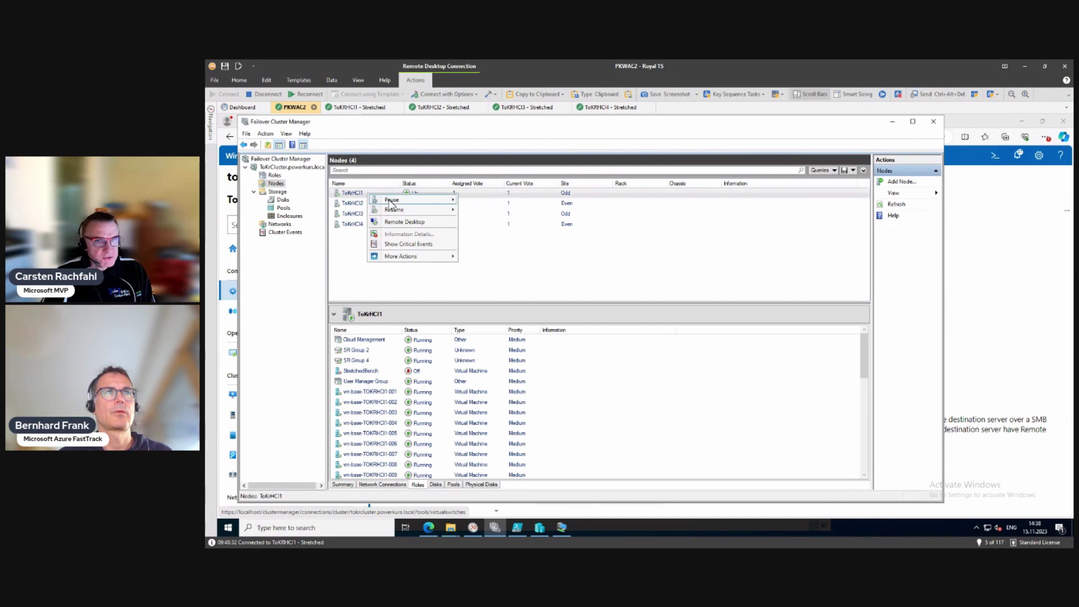
mouse_move(392, 202)
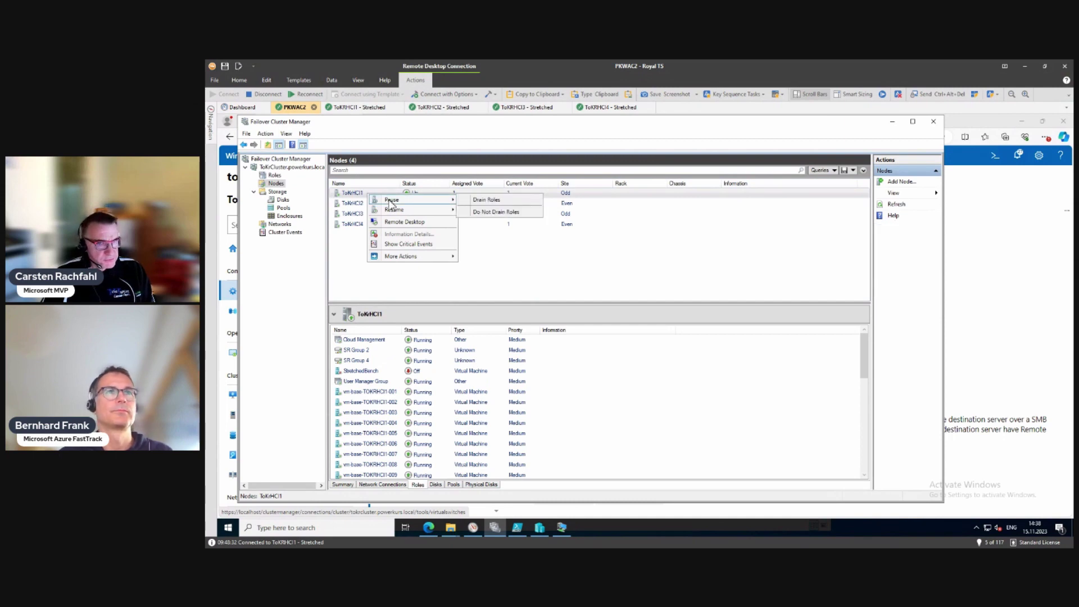
click(304, 279)
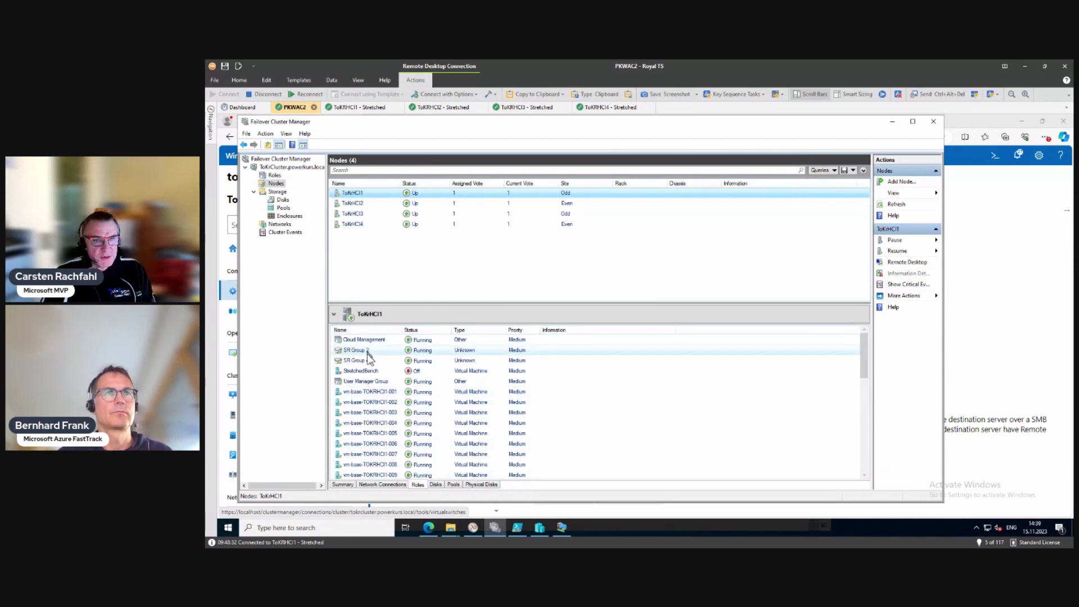
scroll(373, 422, down, 6)
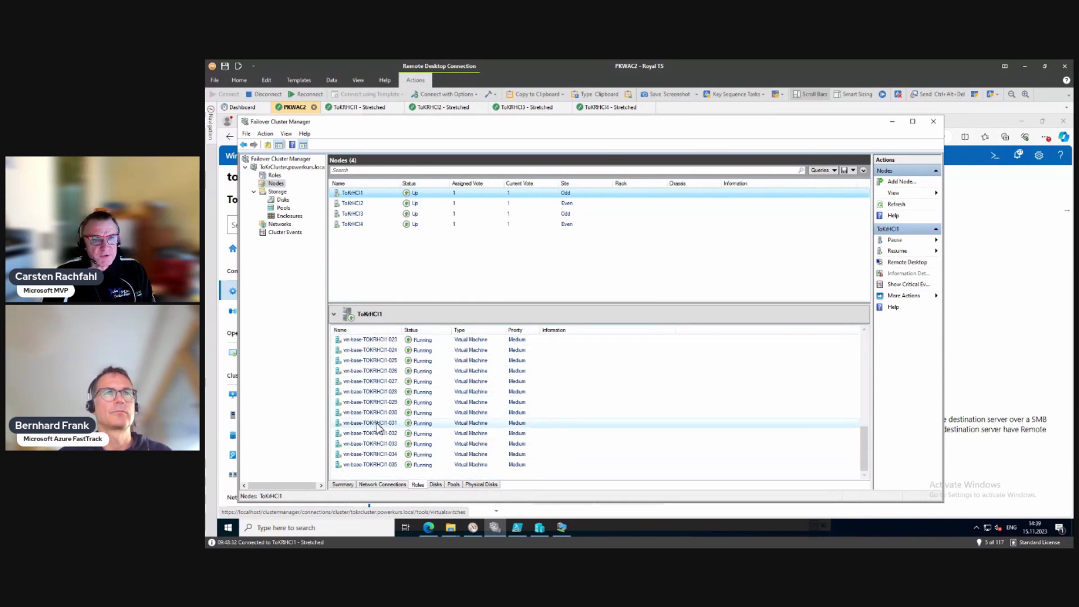
scroll(374, 416, up, 6)
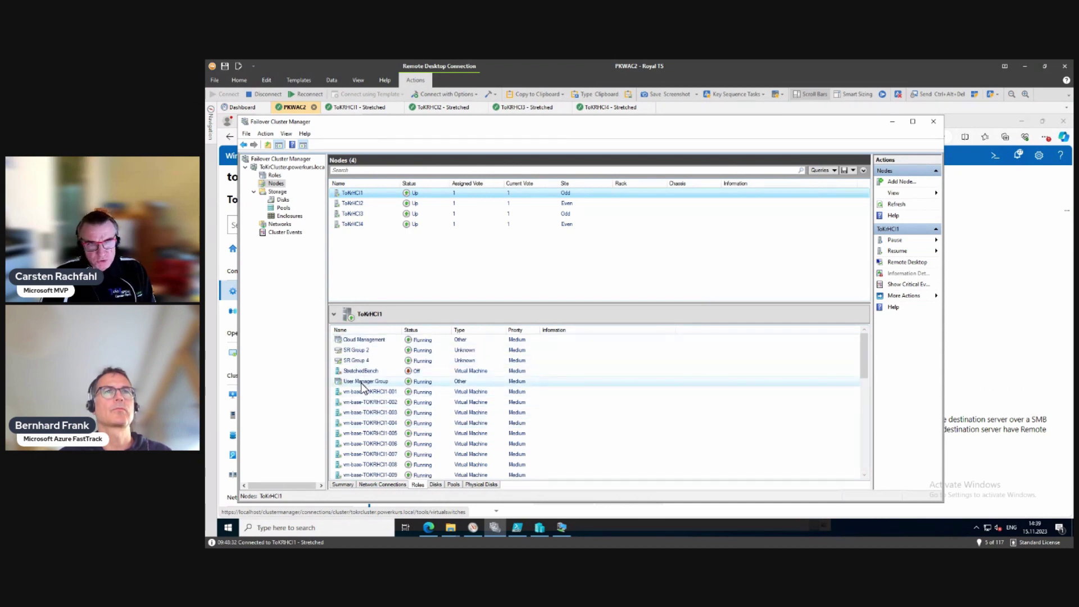
- Pause node ToKrHCI1 with the Drain Roles option
right_click(364, 196)
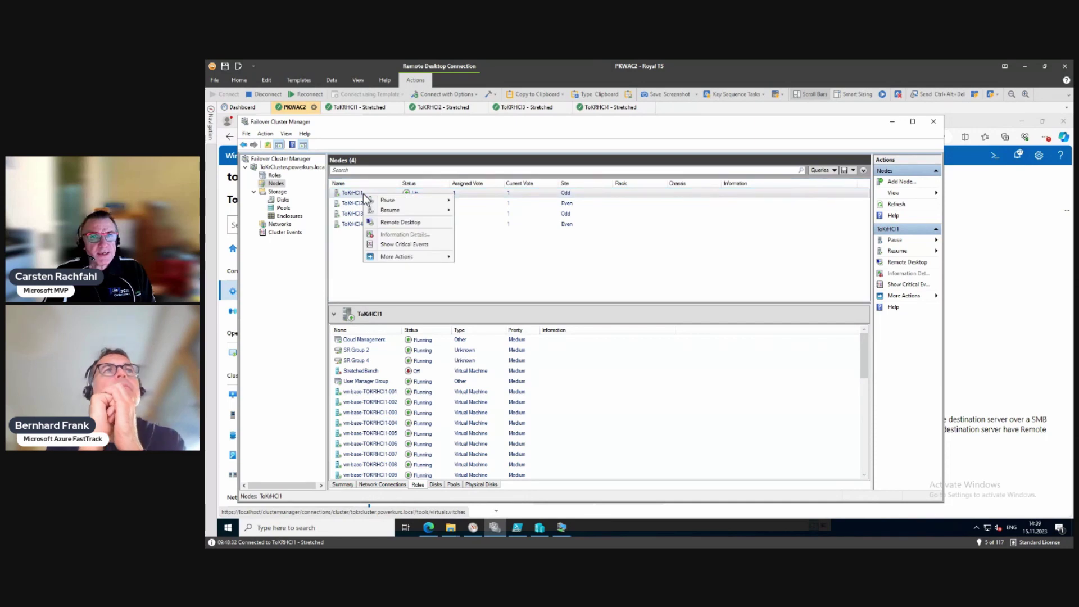
mouse_move(384, 204)
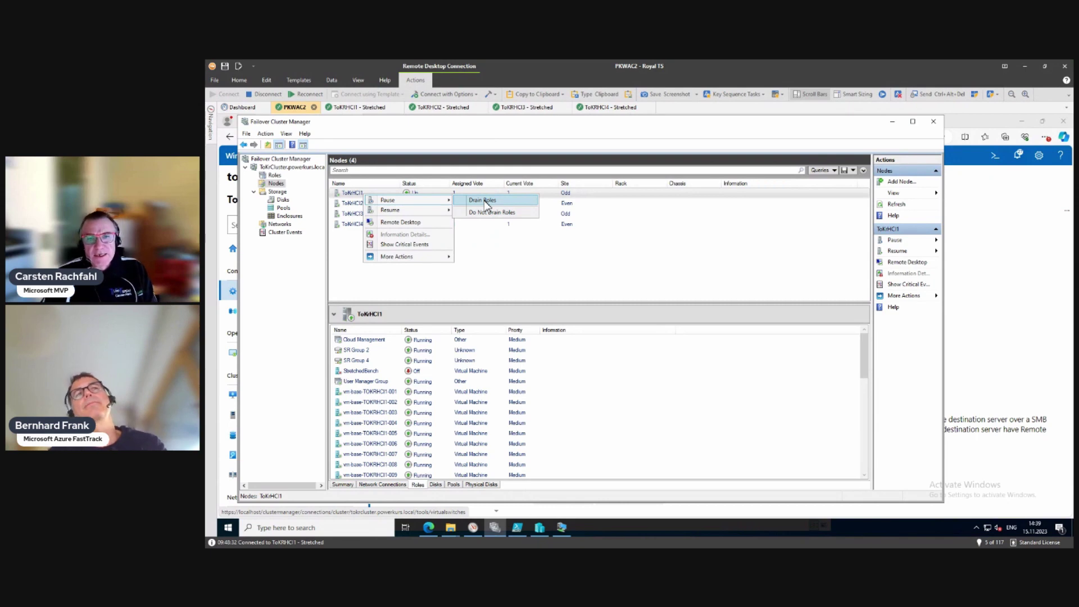
click(482, 200)
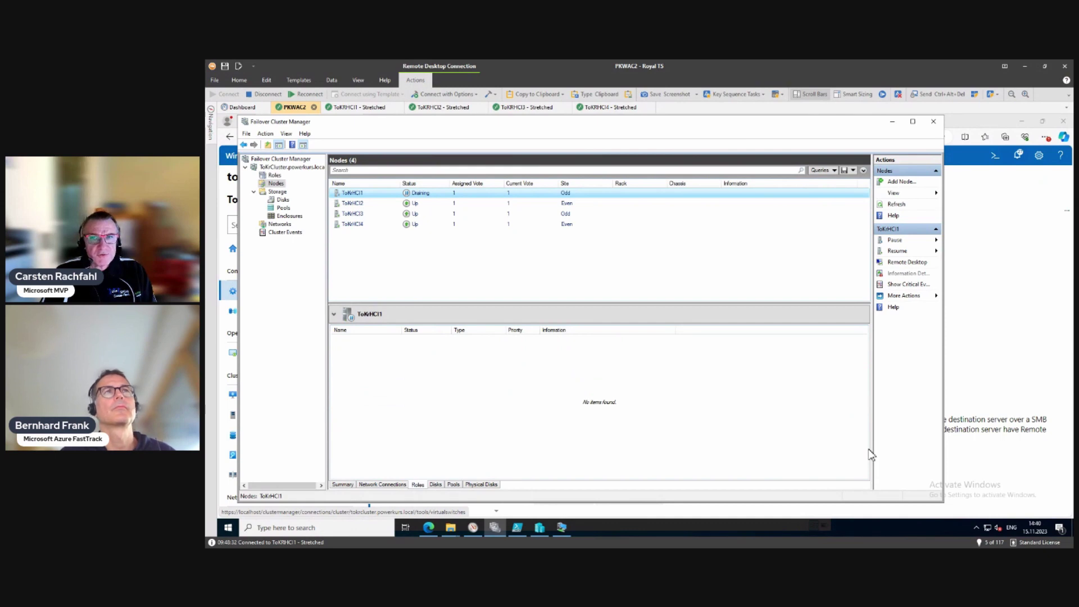
- Check the pools, disks and roles assigned to the drained node ToKrHCI1
click(454, 485)
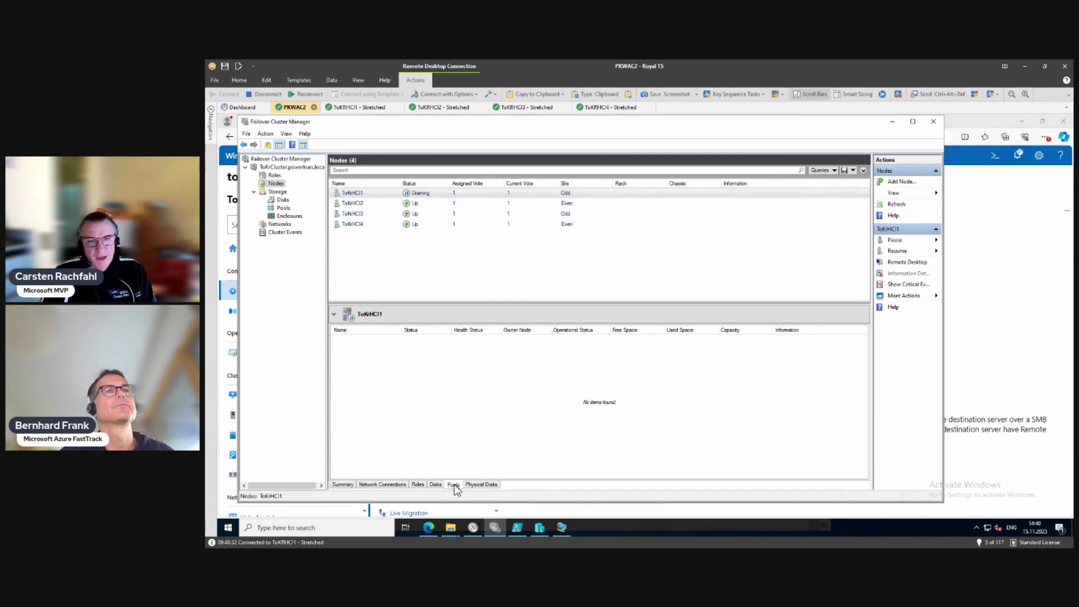
click(436, 485)
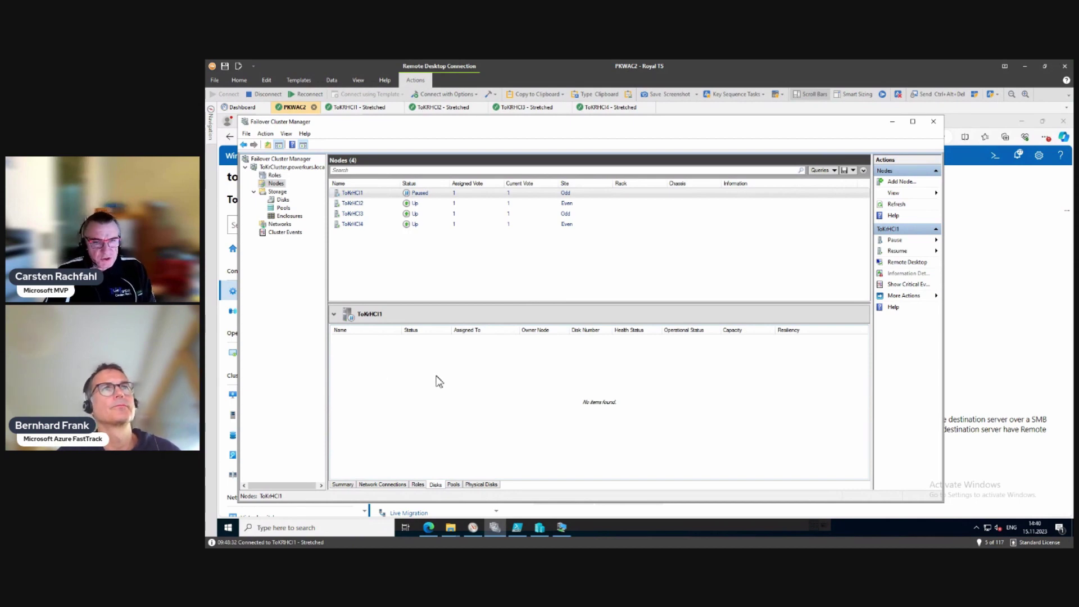
click(418, 484)
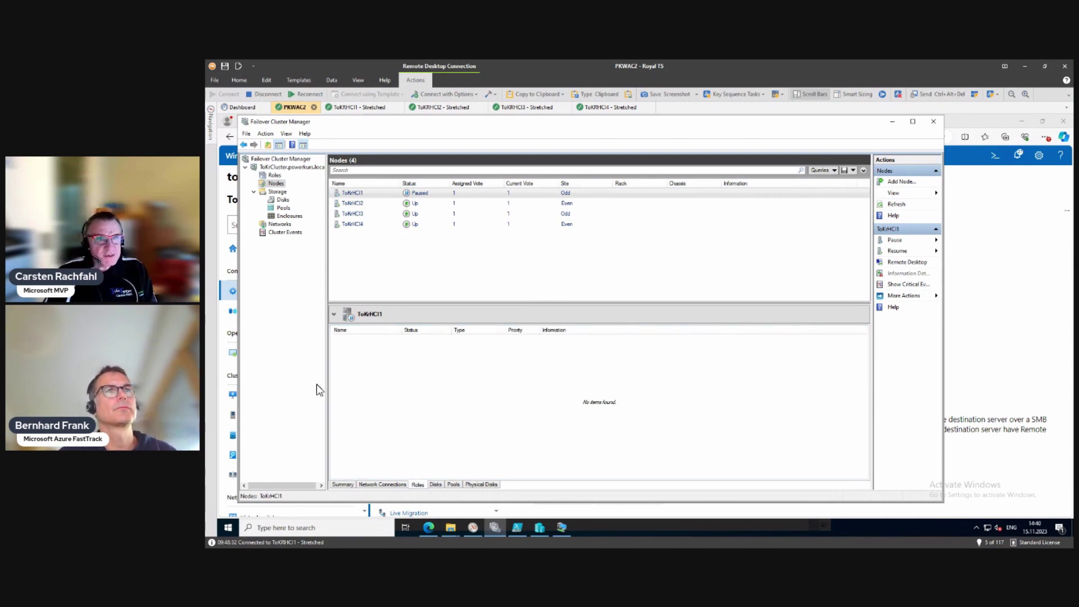
- Check the owner nodes of the ToKrHCI1 virtual machines in the cluster's roles list, and return to node ToKrHCI1
click(274, 174)
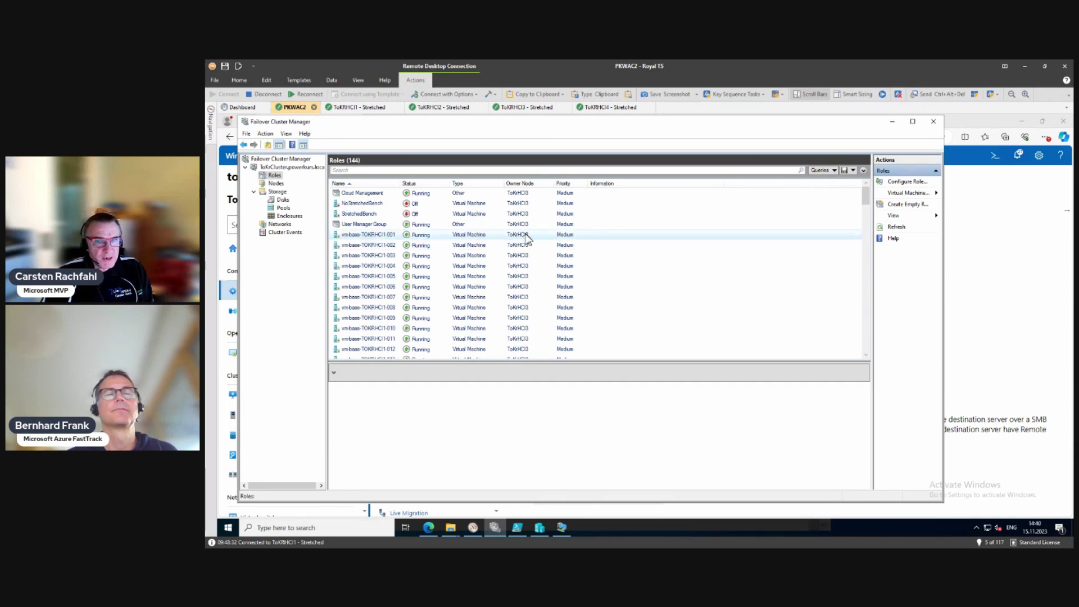
scroll(538, 240, down, 4)
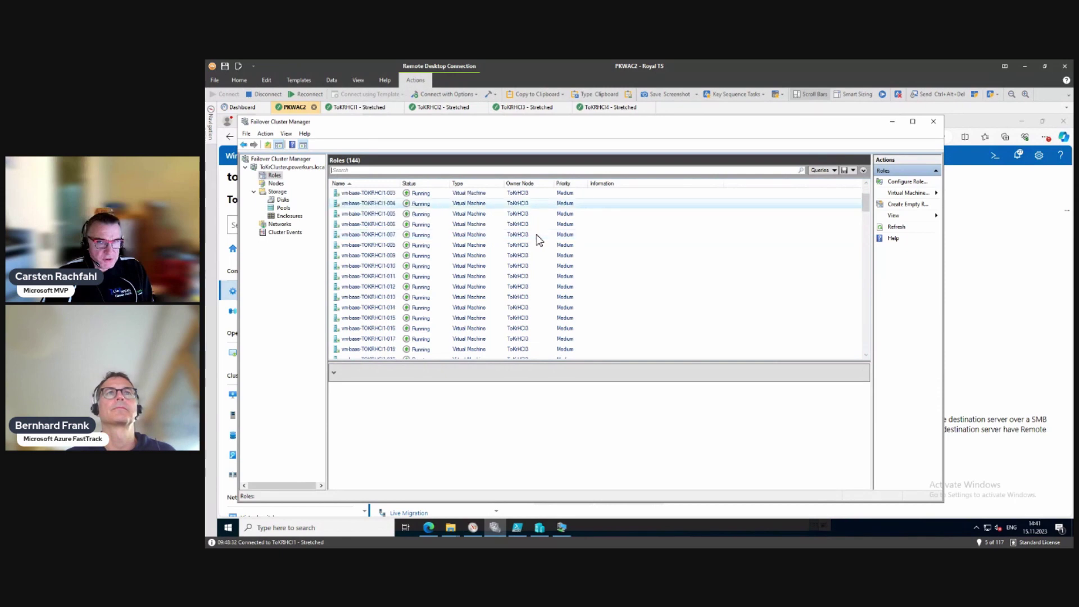
scroll(538, 240, down, 8)
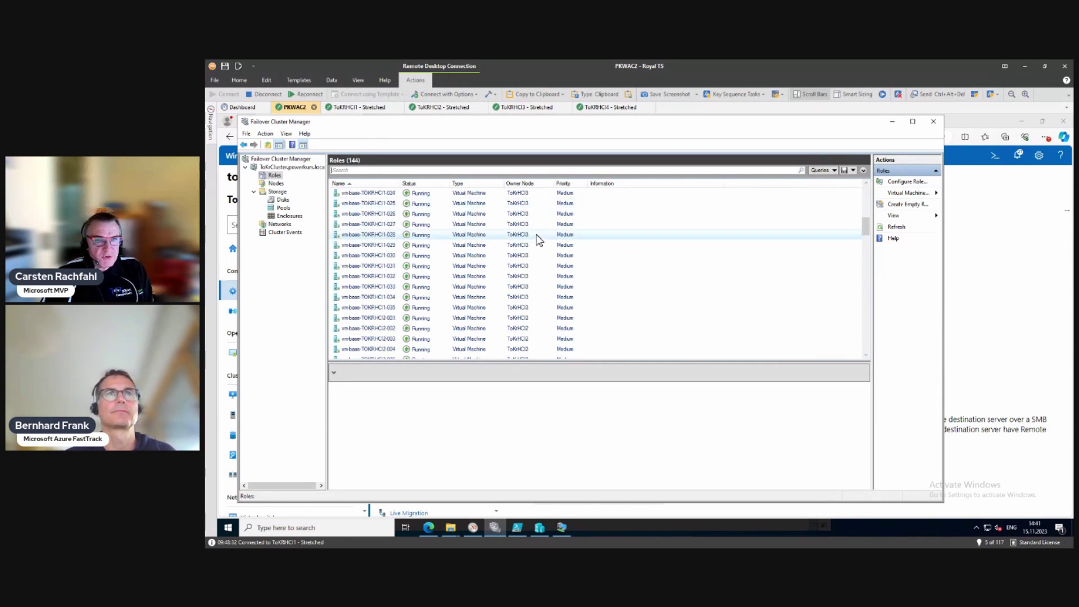
scroll(429, 270, up, 4)
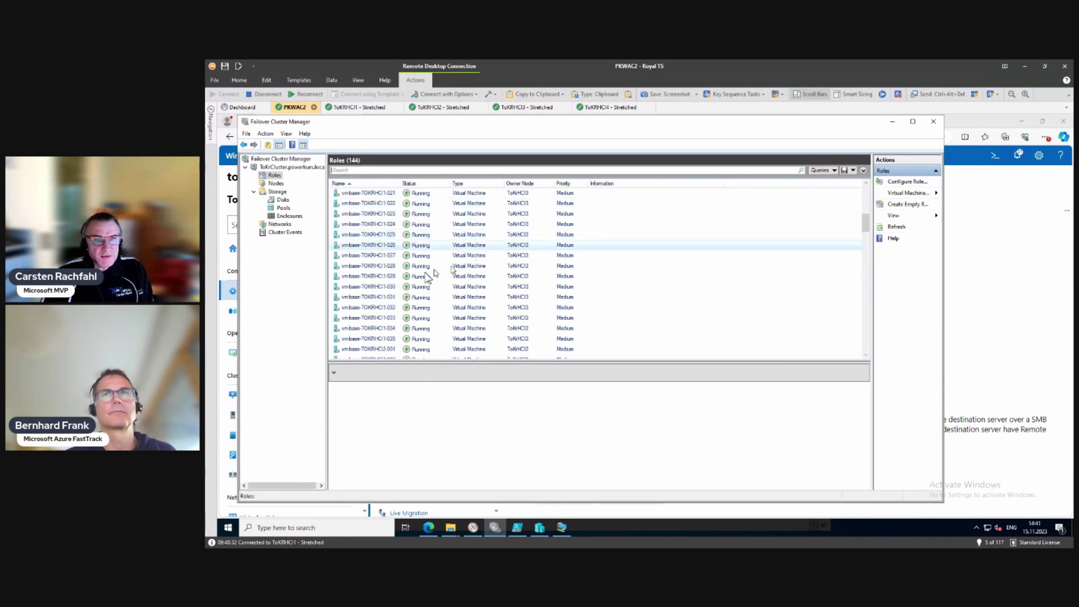
click(411, 338)
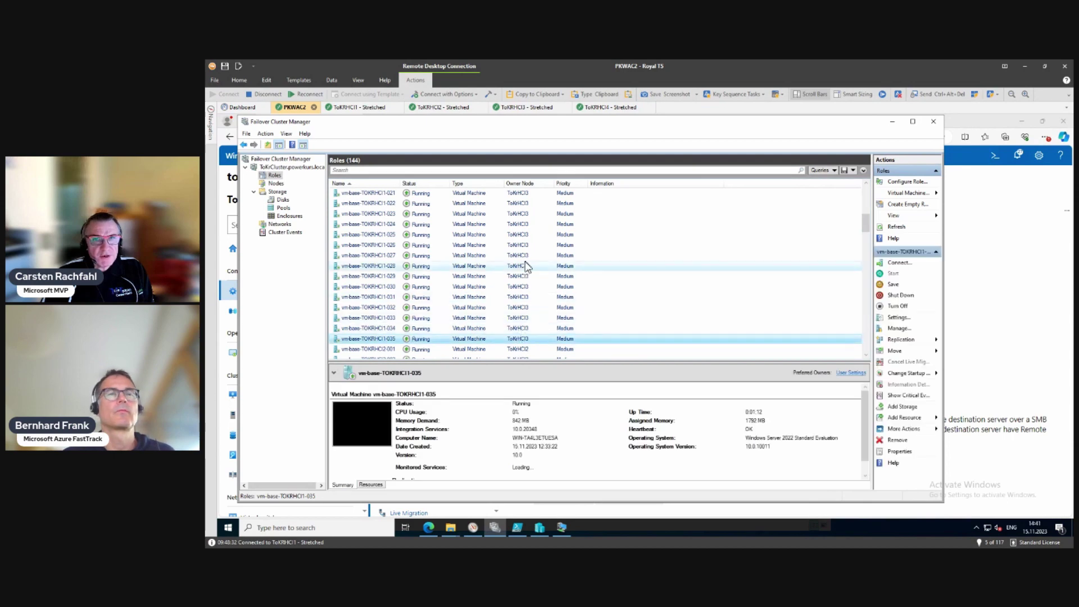
scroll(523, 254, up, 7)
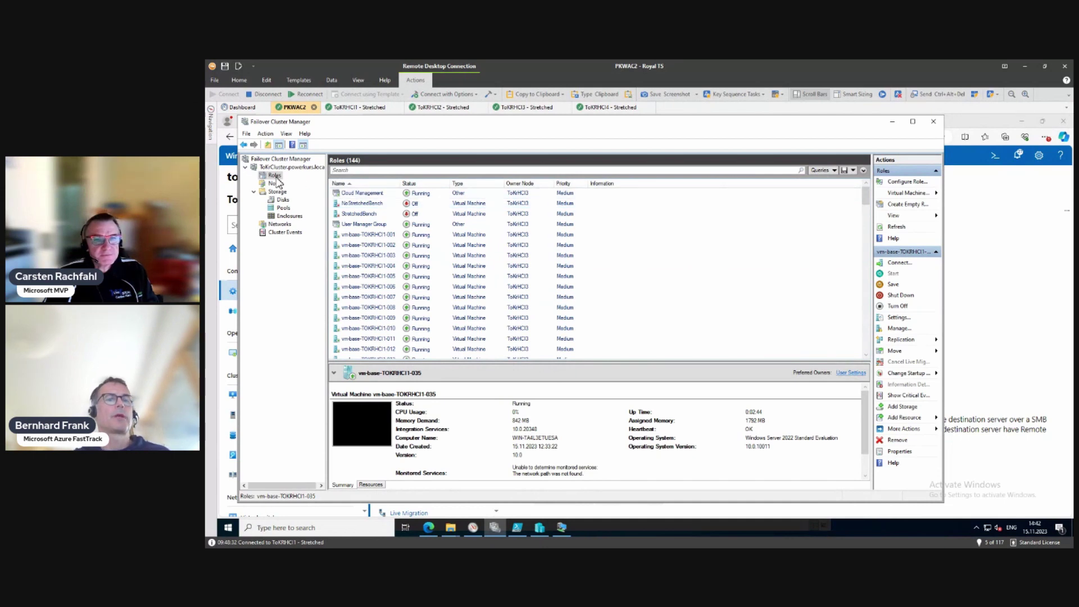
click(275, 183)
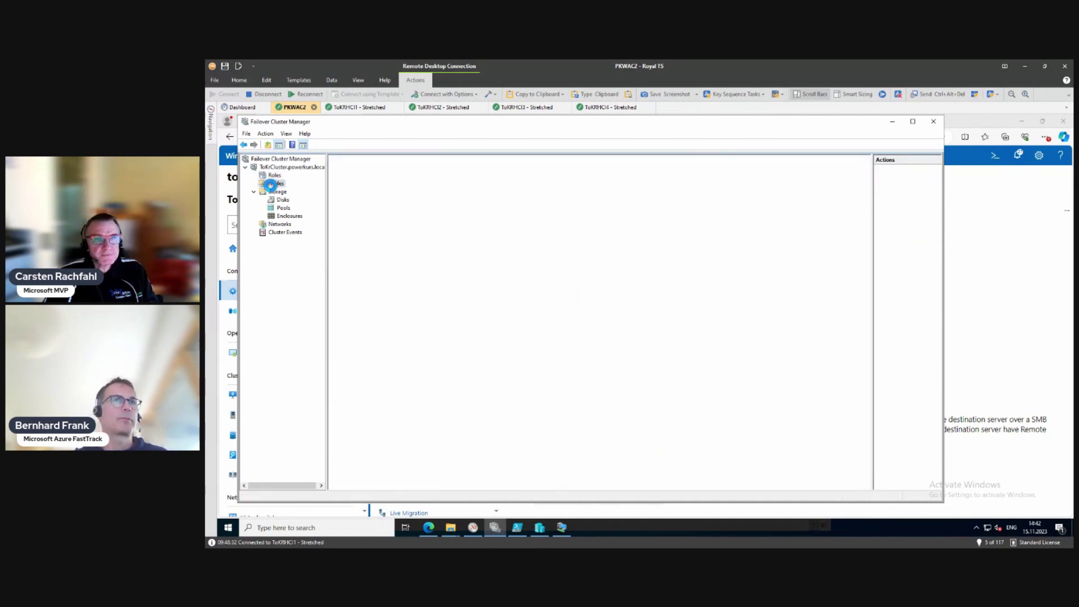
click(351, 194)
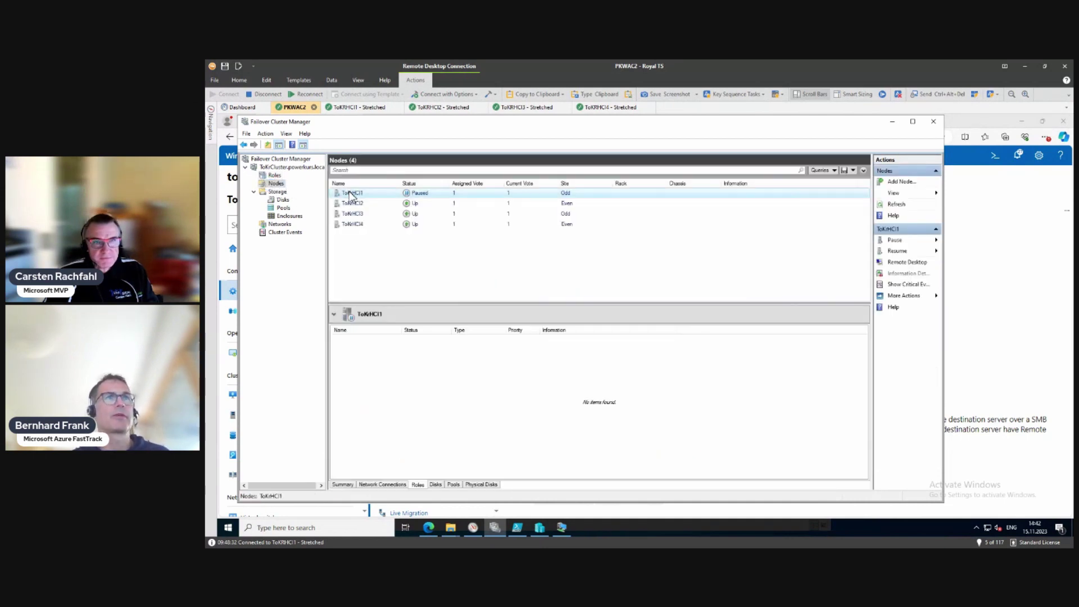
- Switch to the ToKrHCI1 session and list the storage jobs with get-storagejob in the console
click(371, 108)
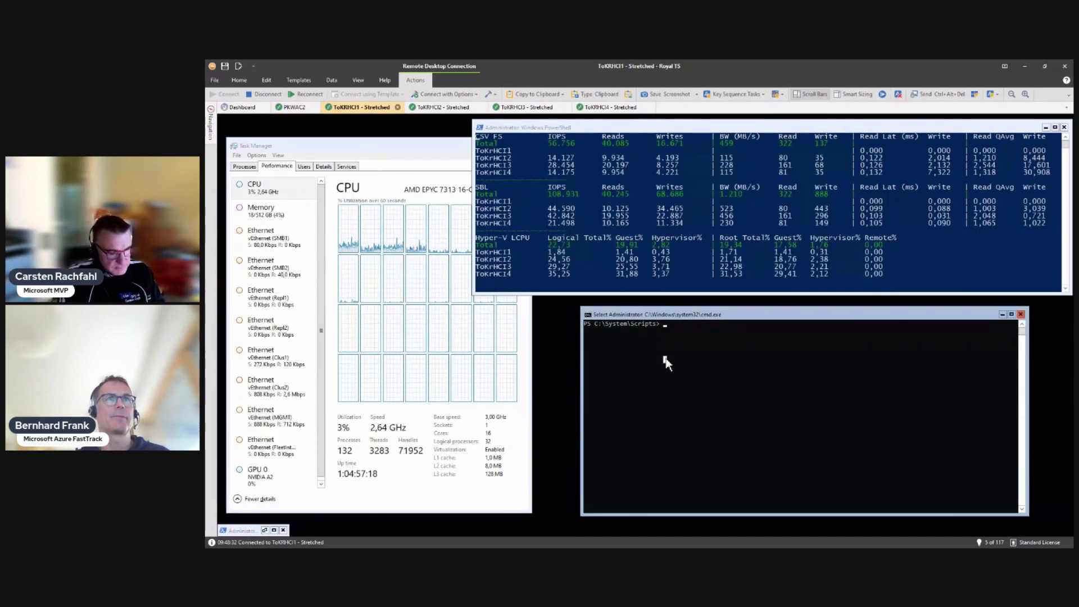
text(get-storagejob)
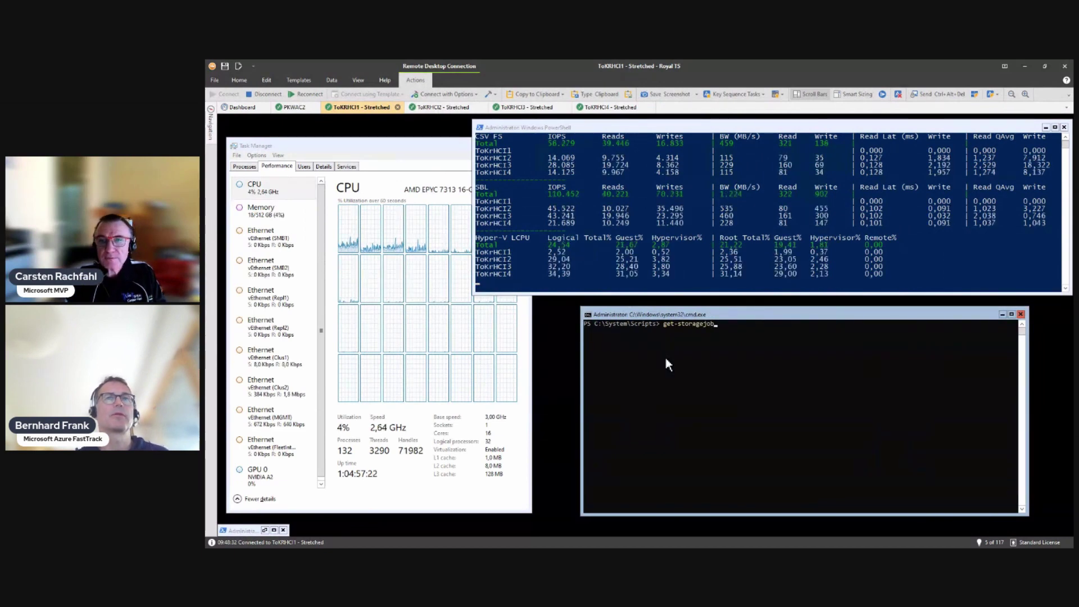
key(Return)
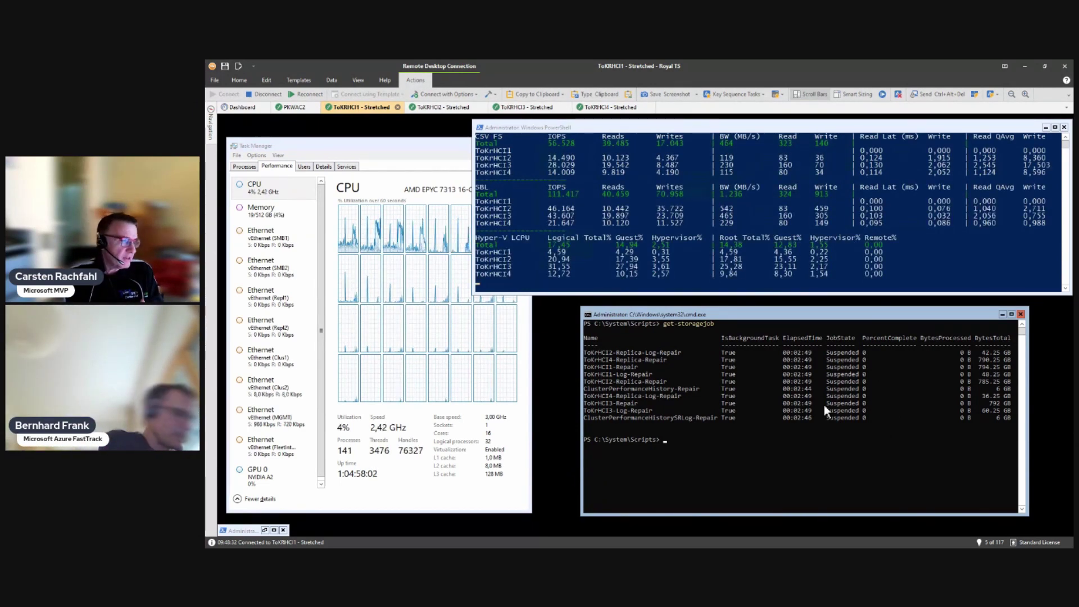
- List the physical disks with Get-PhysicalDisk, examine their operational and health status, and run the command again
text(get-)
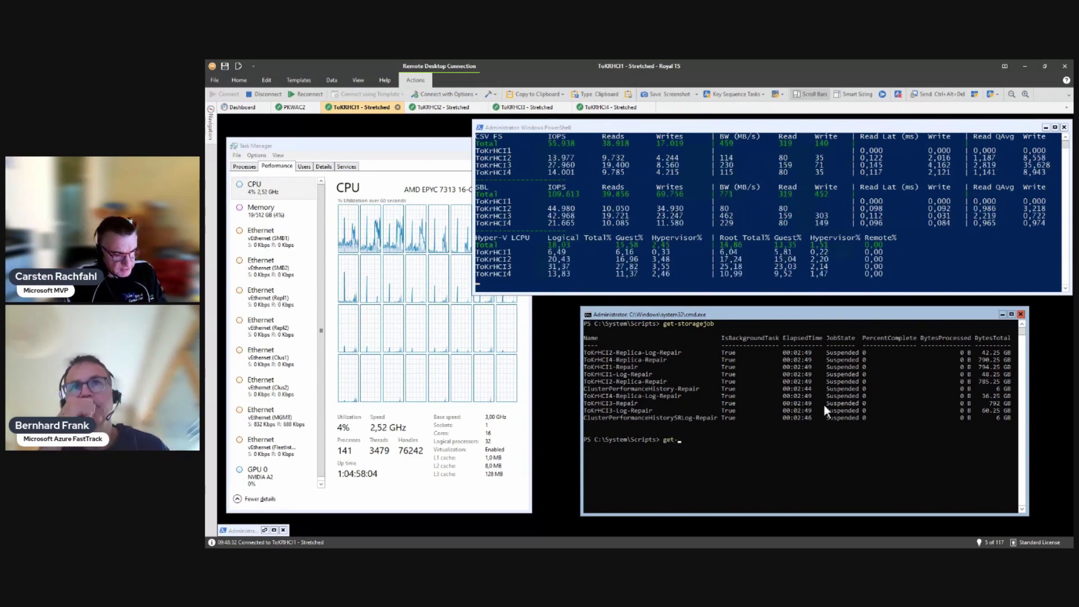
text(phy)
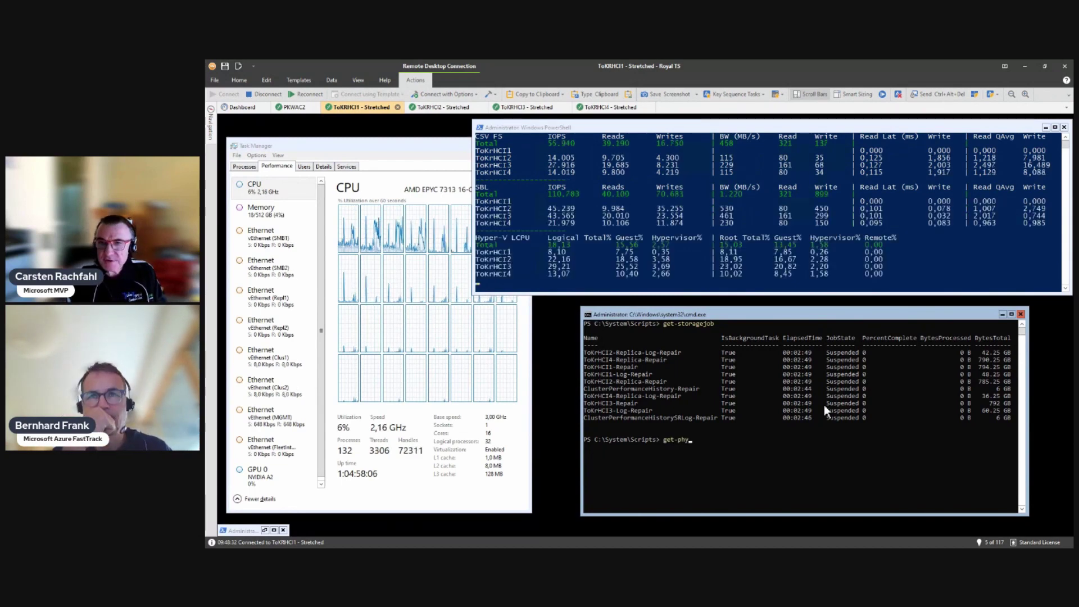
text(sicaldisk)
key(Return)
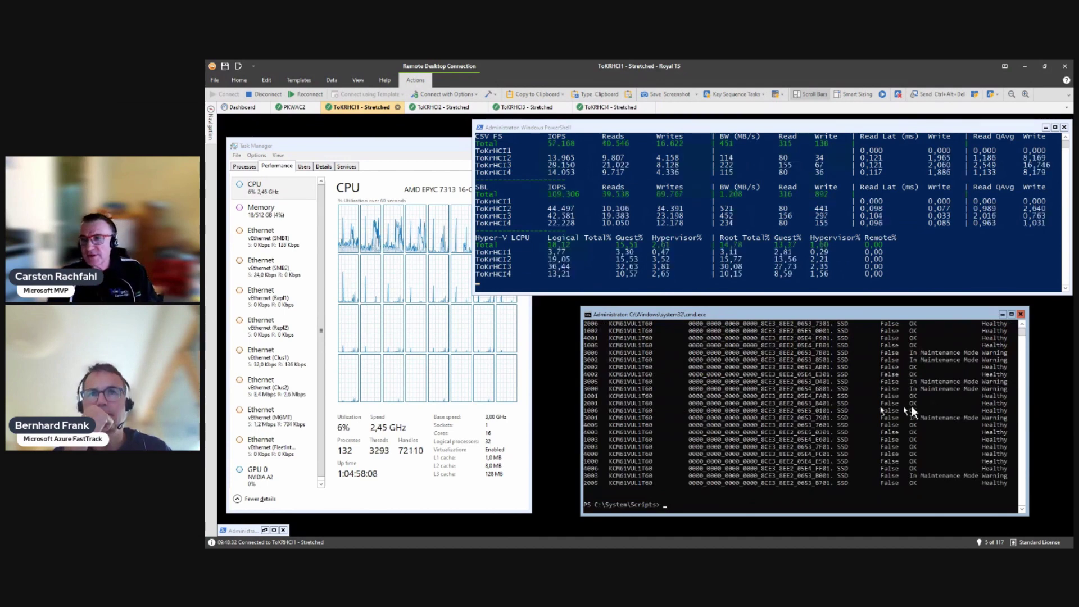
scroll(931, 420, up, 5)
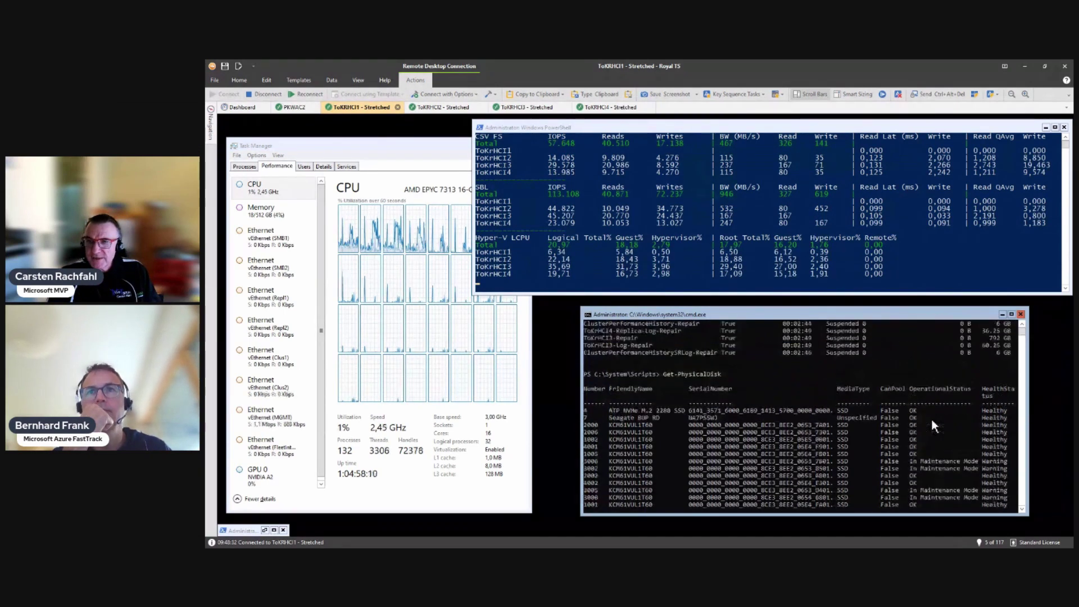
scroll(932, 419, down, 4)
scroll(932, 419, down, 1)
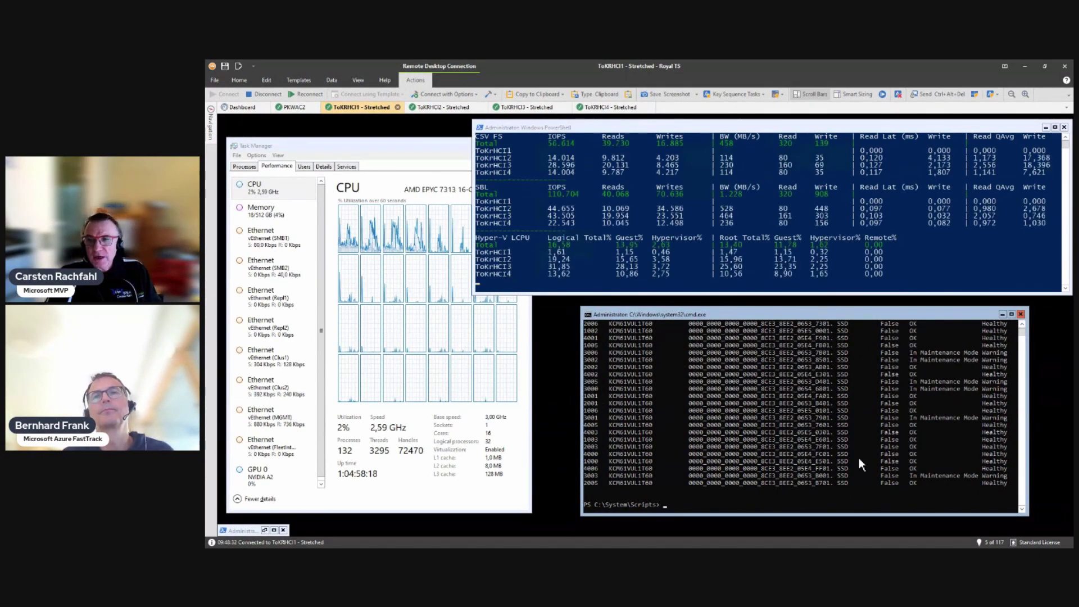
key(Up)
key(Return)
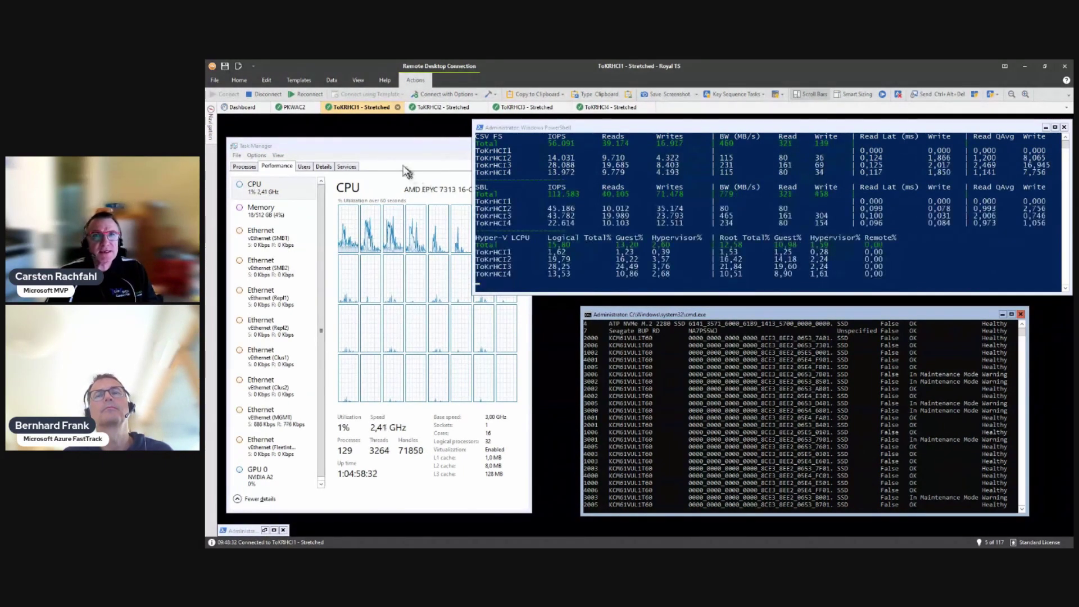
- Return to the PKWAC2 session and resume node ToKrHCI1 with the Fail Roles Back option
click(294, 106)
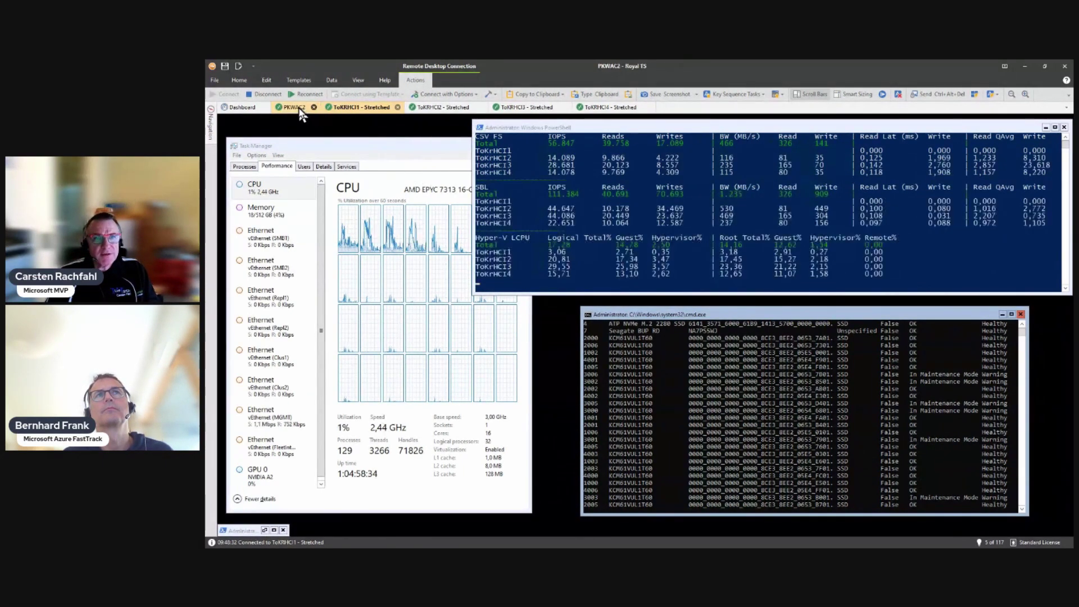
click(352, 193)
right_click(354, 195)
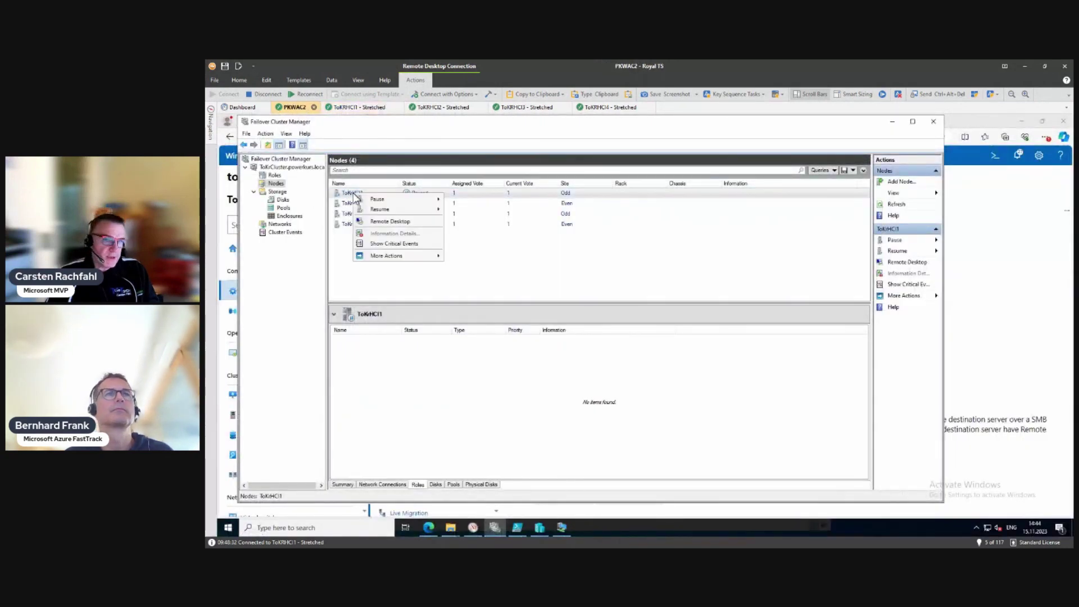
mouse_move(368, 211)
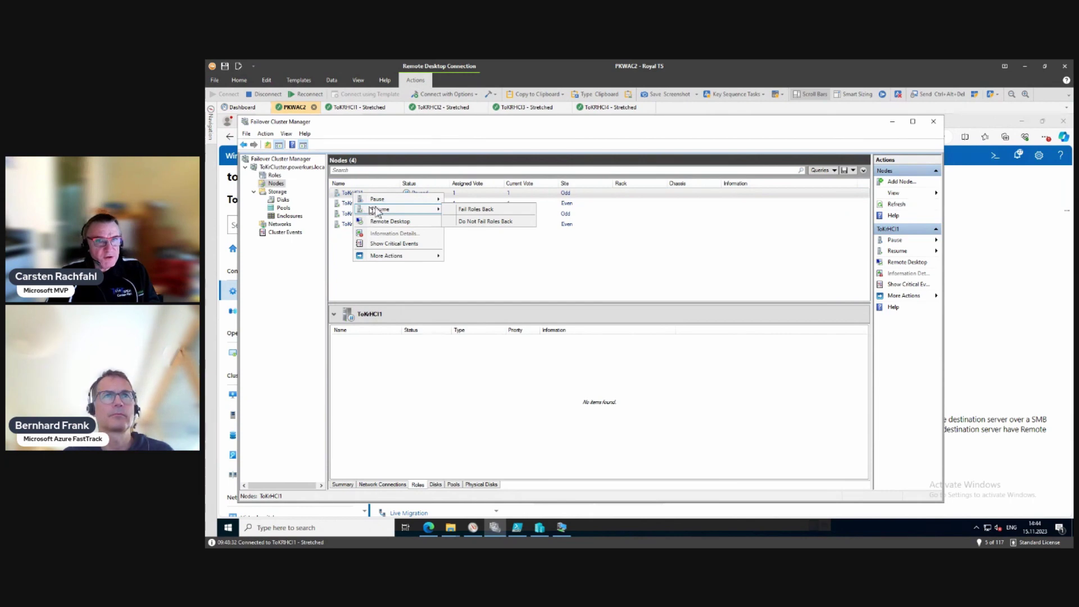
click(482, 210)
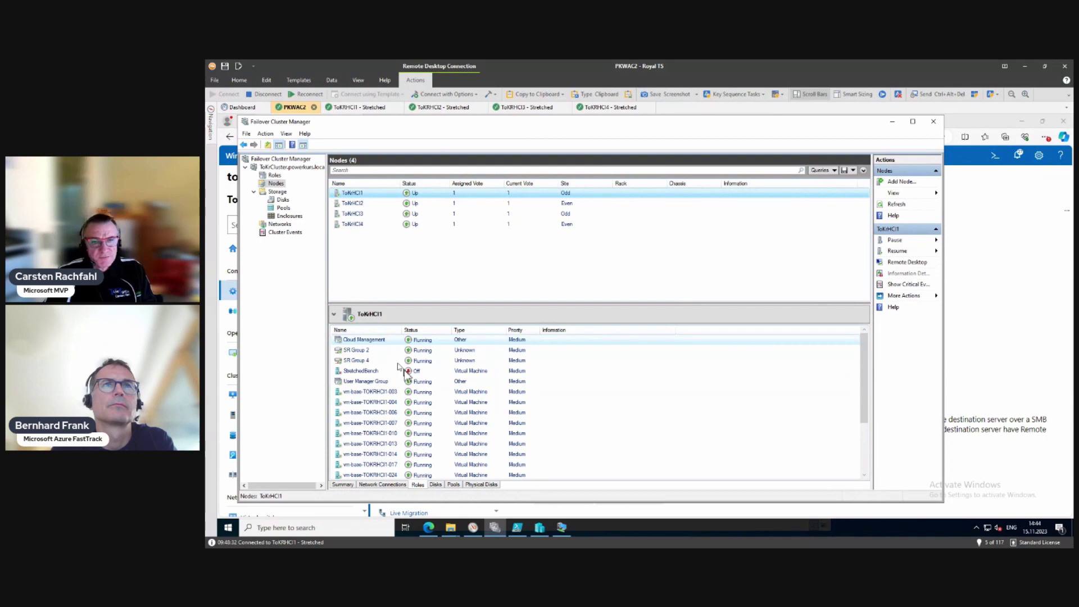
- Examine the status and migration information of the roles on node ToKrHCI1 throughout the list
scroll(531, 405, down, 3)
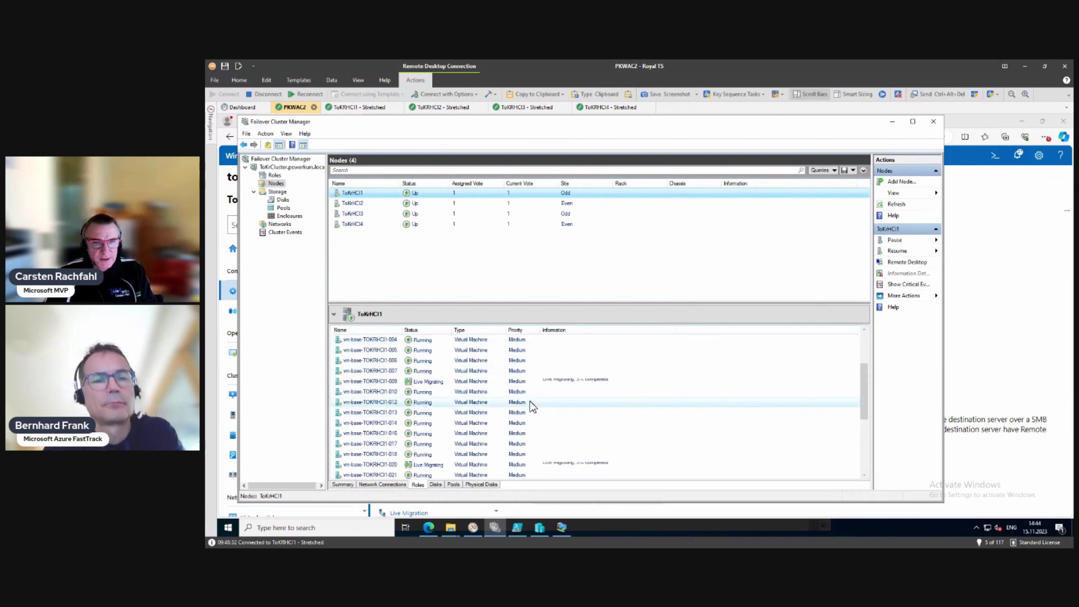
scroll(531, 406, down, 3)
scroll(532, 406, down, 2)
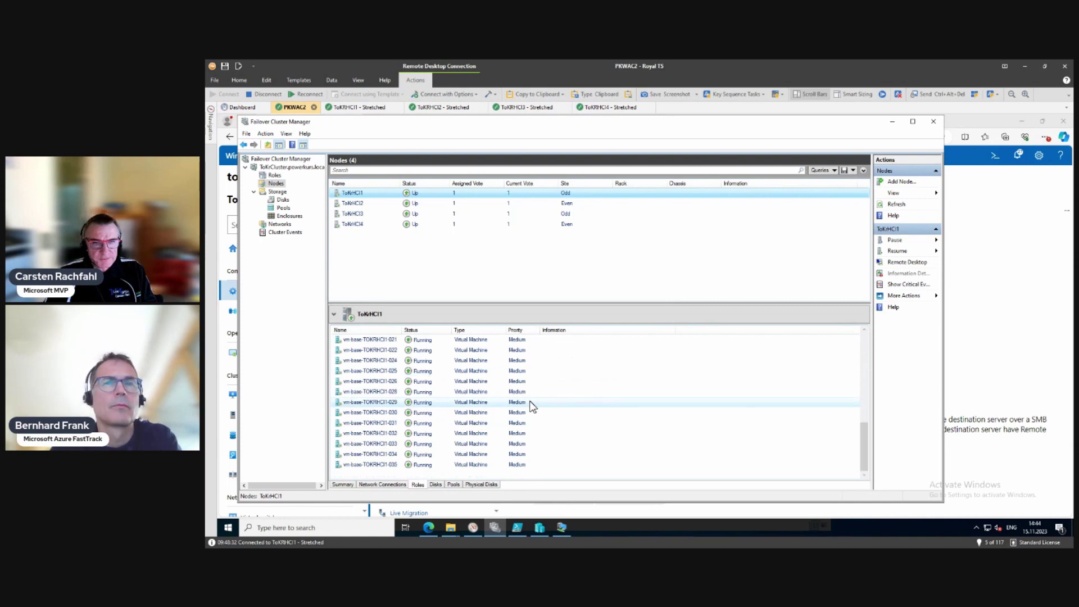
scroll(532, 406, up, 8)
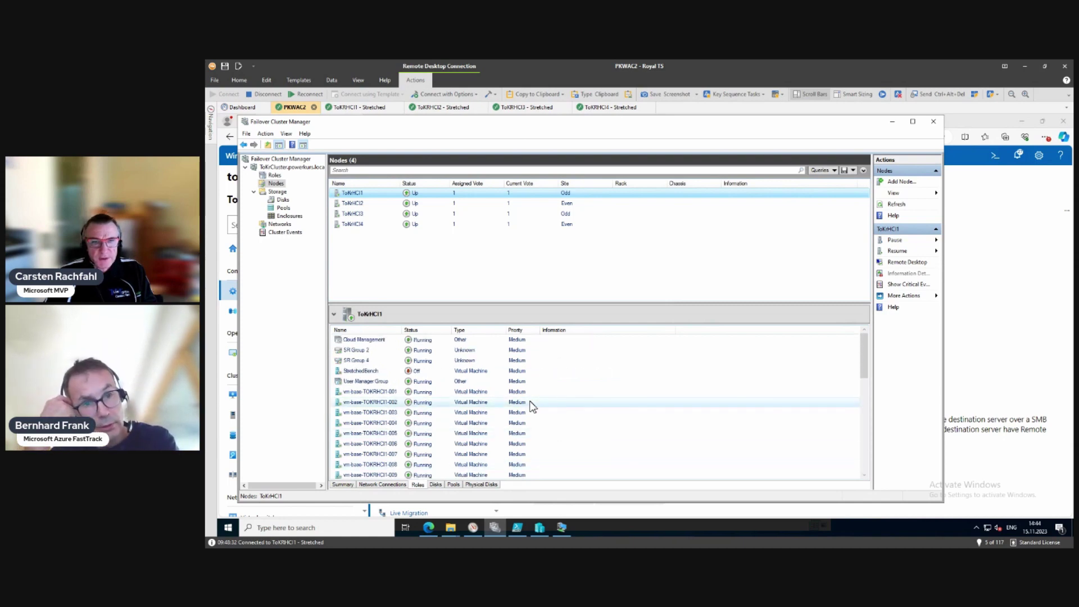
- Switch to the ToKrHCI1 session and run Get-PhysicalDisk twice to check whether the disks are leaving maintenance mode
click(360, 107)
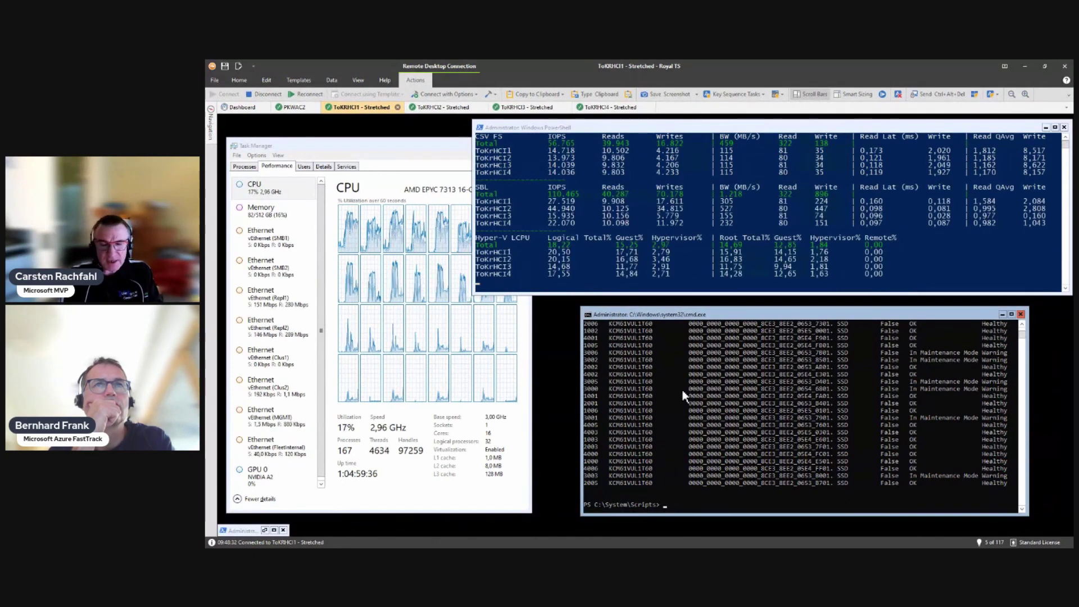
text(Get-PhysicalDisk)
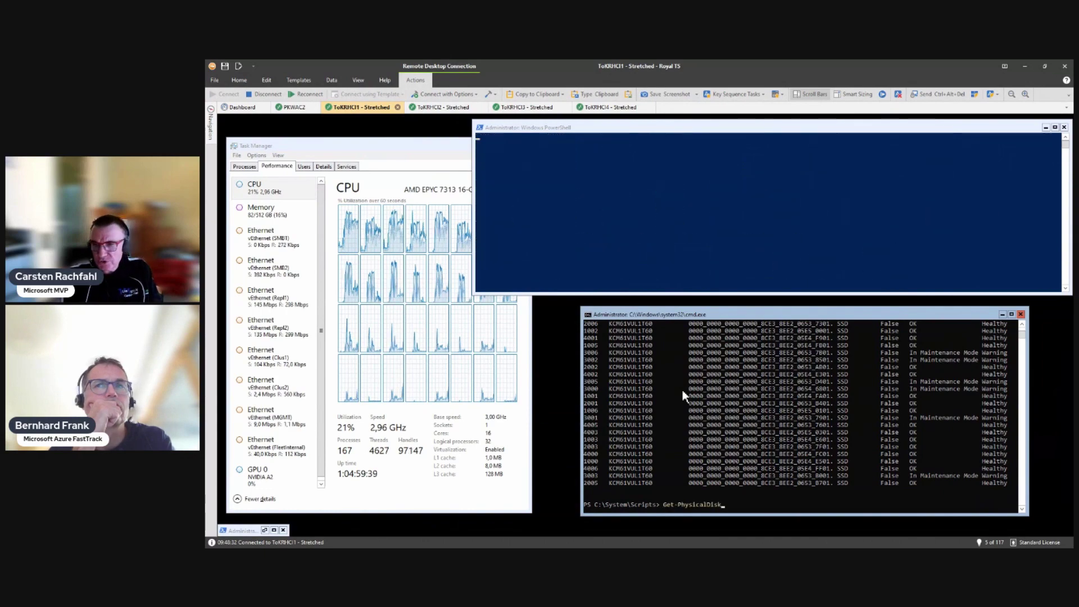
key(Return)
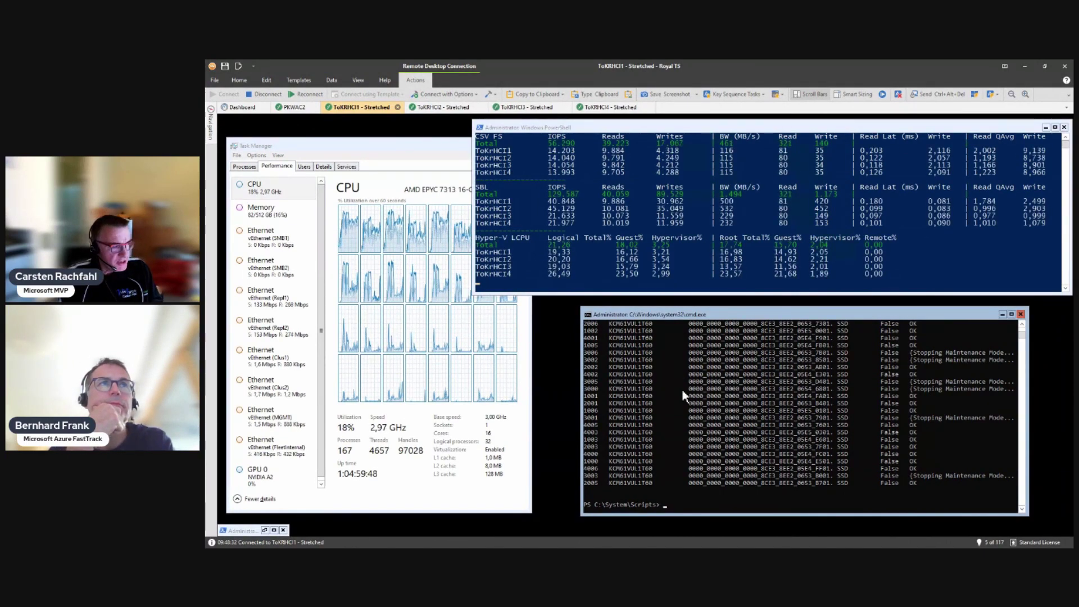
text(Get-PhysicalDisk)
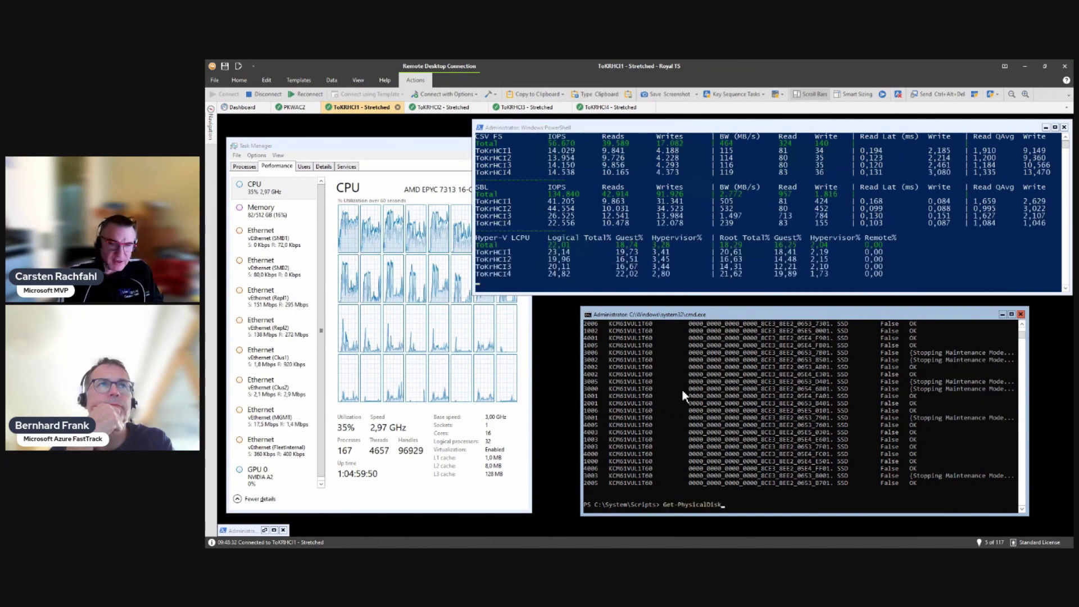
key(Return)
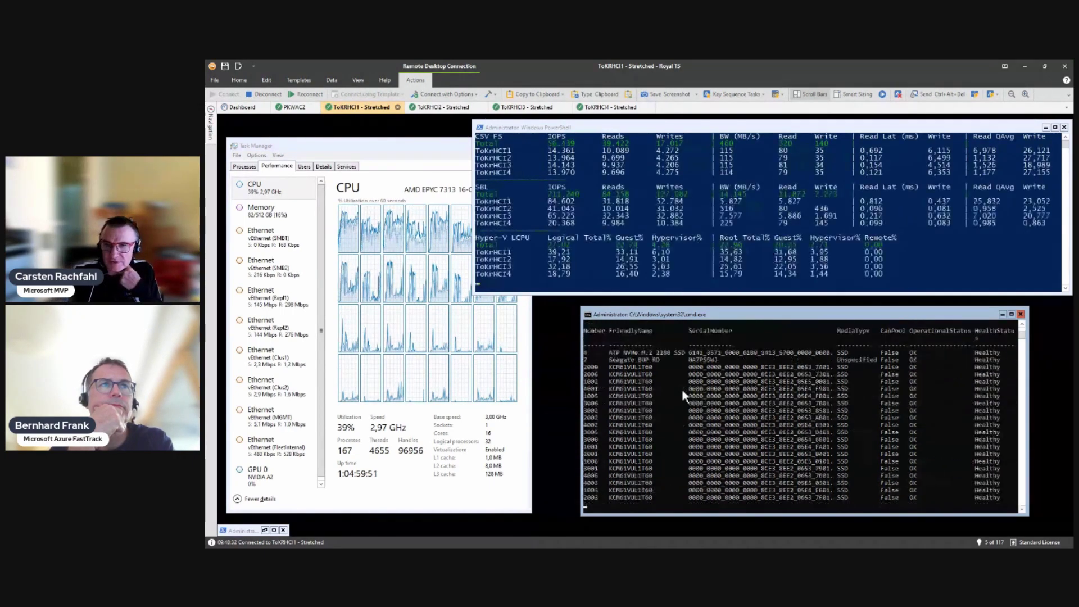
- List the current storage jobs in the console with get-storagejob
text(cls)
key(Up)
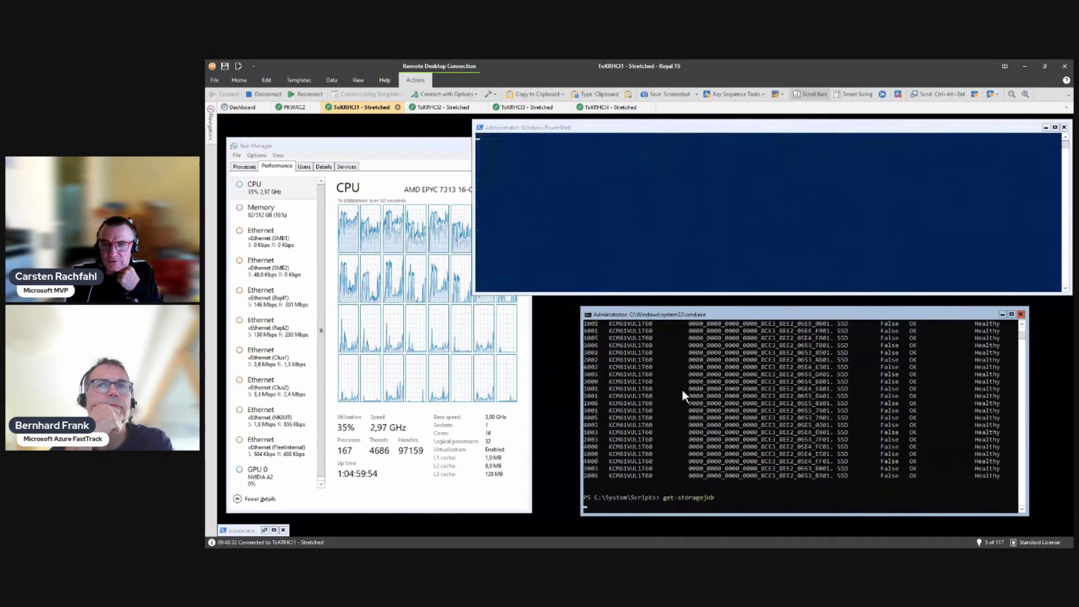
key(Return)
- Rerun get-storagejob repeatedly to track the progress of the repair and regeneration jobs
key(Up)
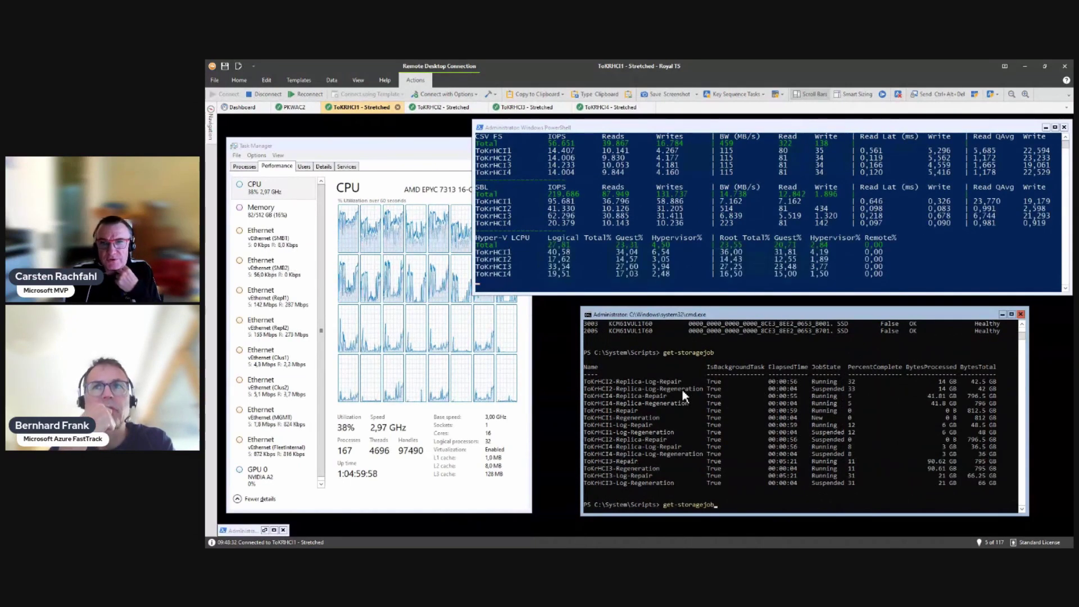
key(Return)
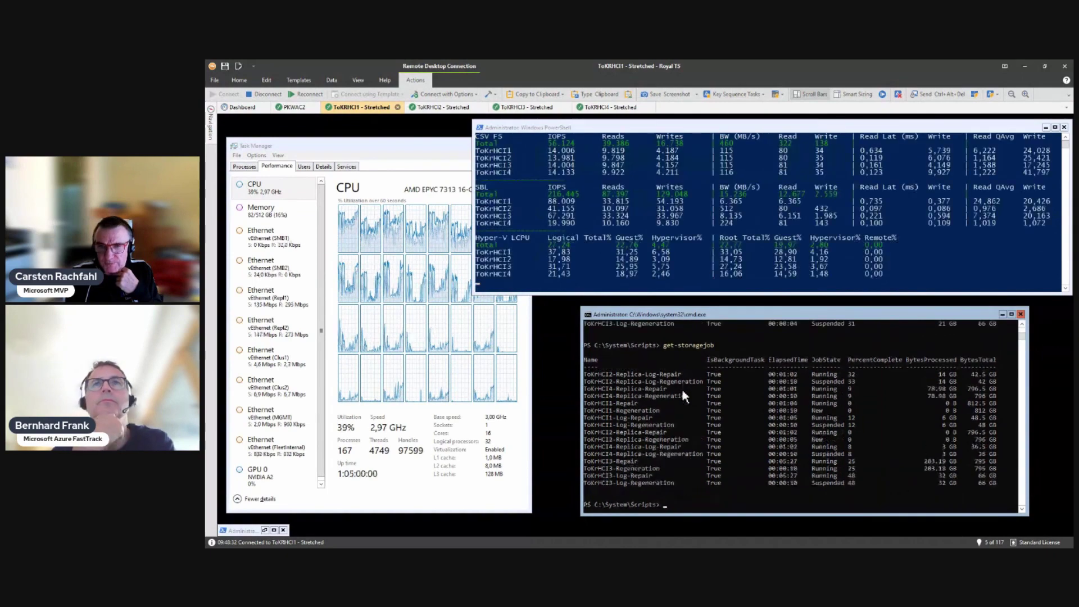
key(Up)
key(Return)
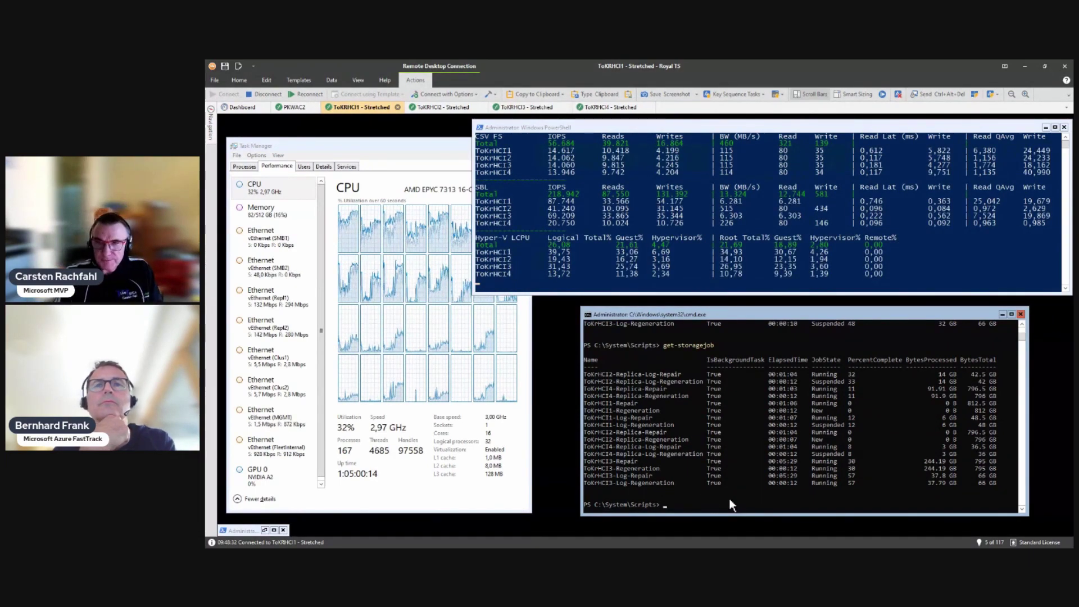
key(Up)
key(Return)
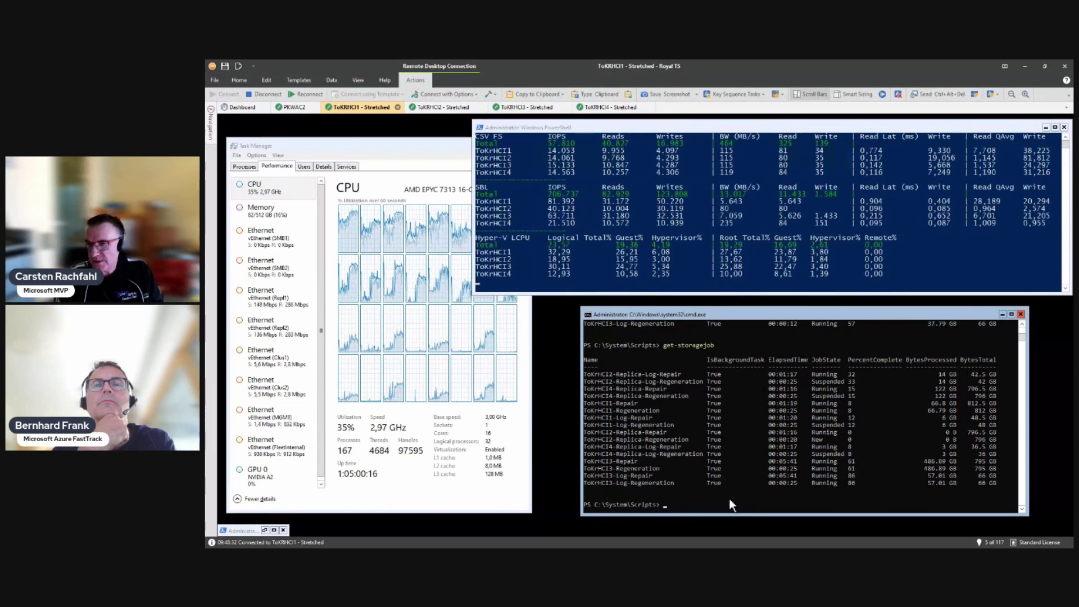
key(Up)
key(Return)
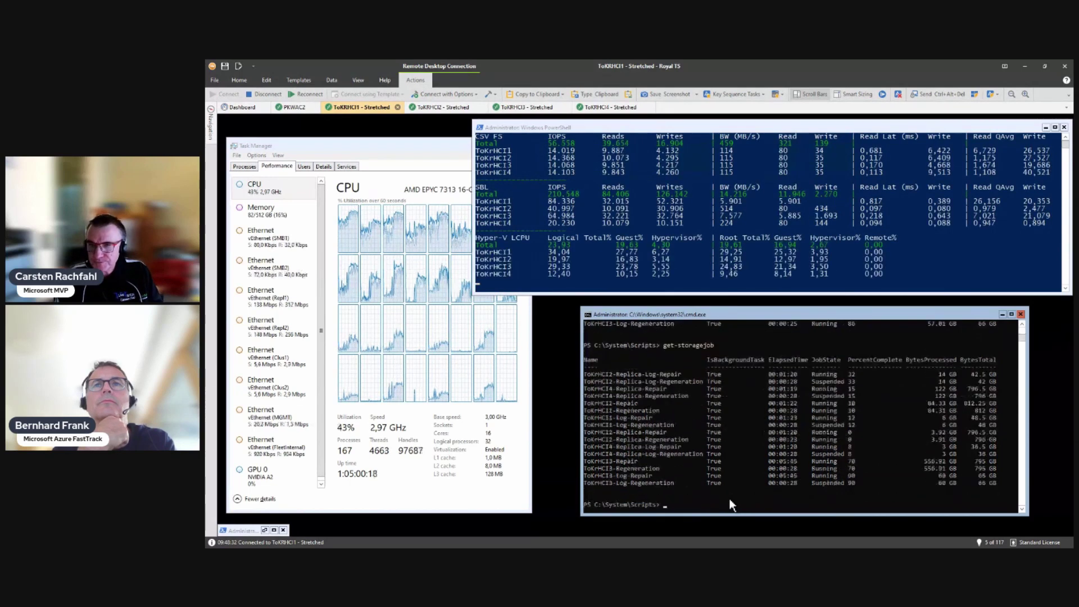
key(Up)
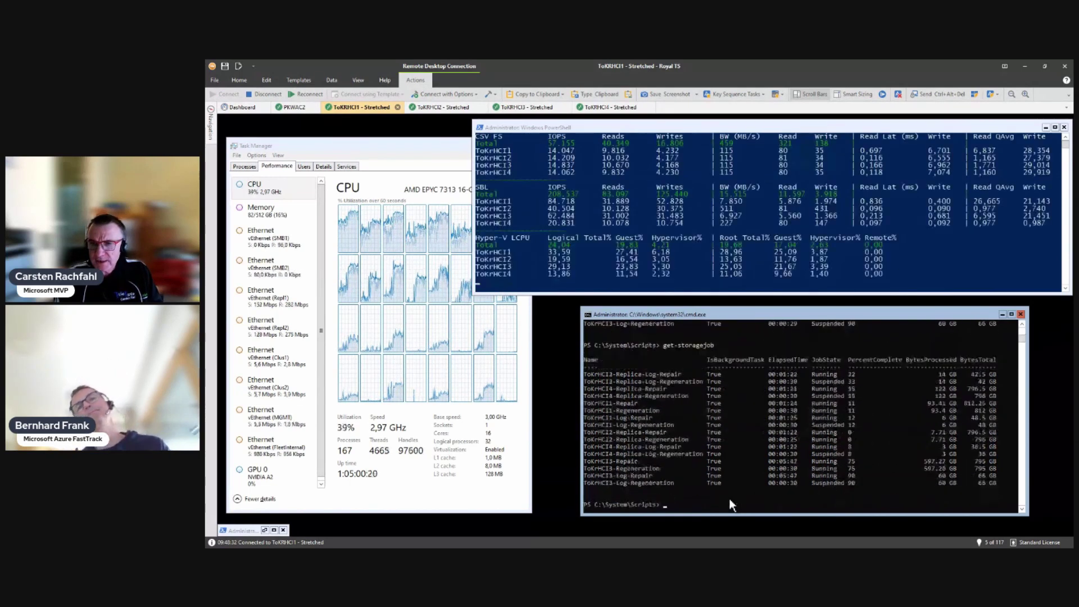
key(Return)
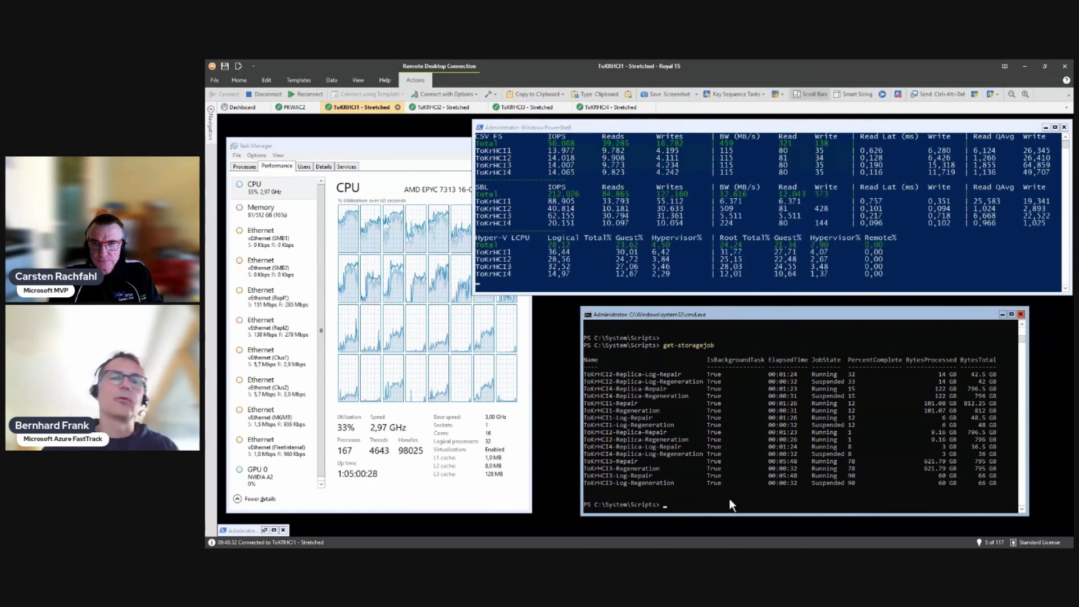
key(Up)
key(Return)
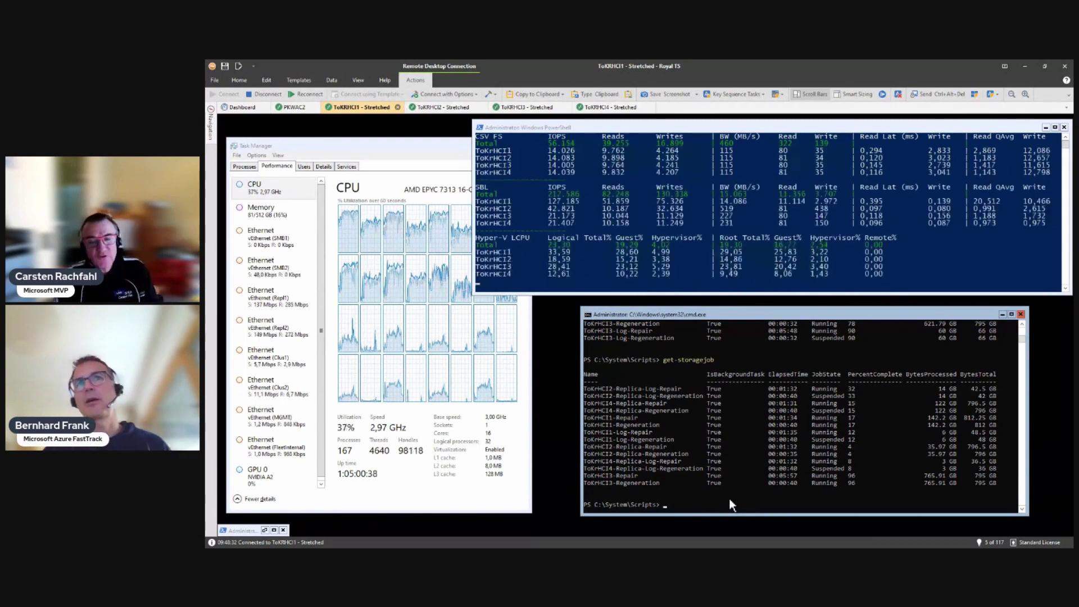
key(Up)
key(Return)
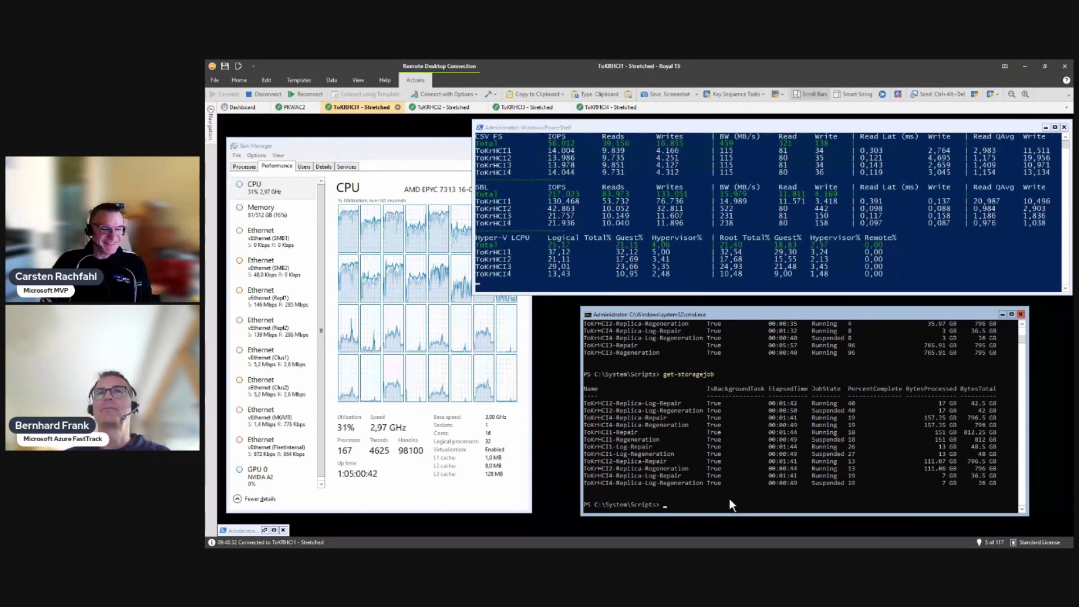
key(Up)
key(Return)
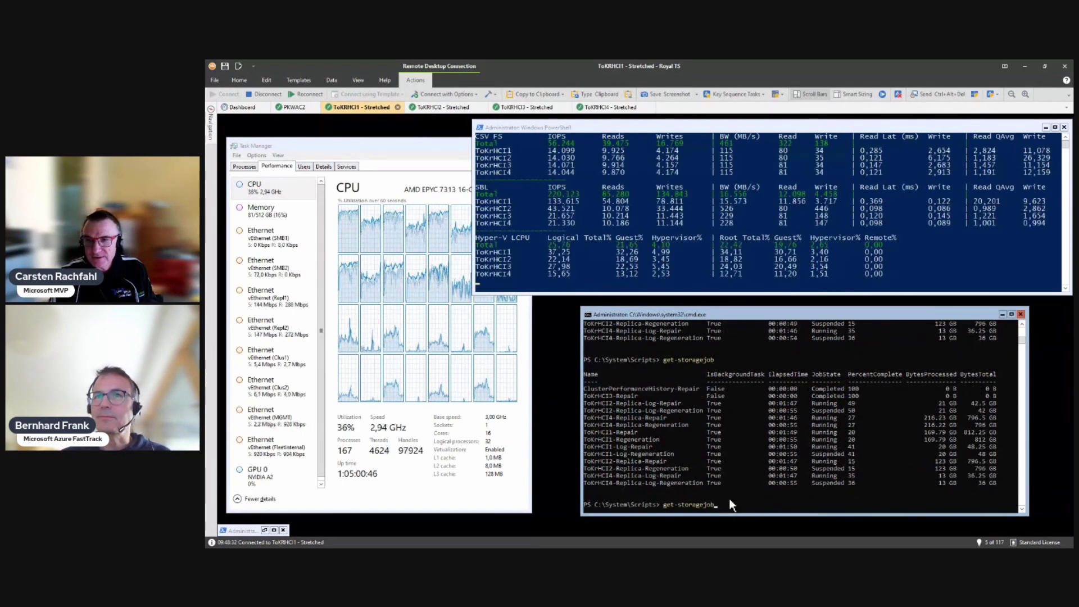
key(Up)
key(Return)
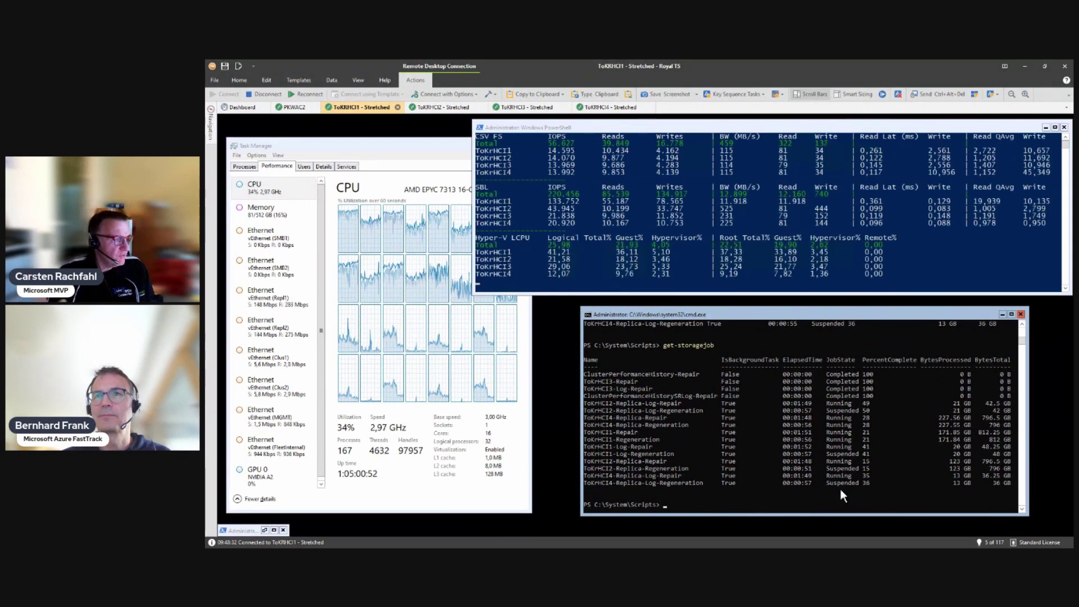
key(Up)
key(Return)
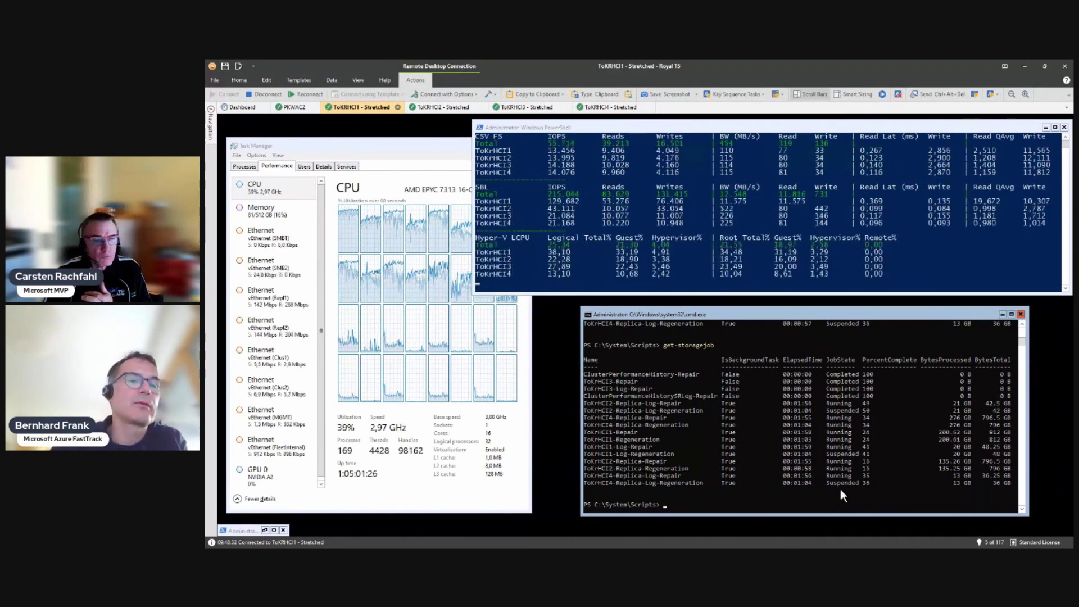
key(Up)
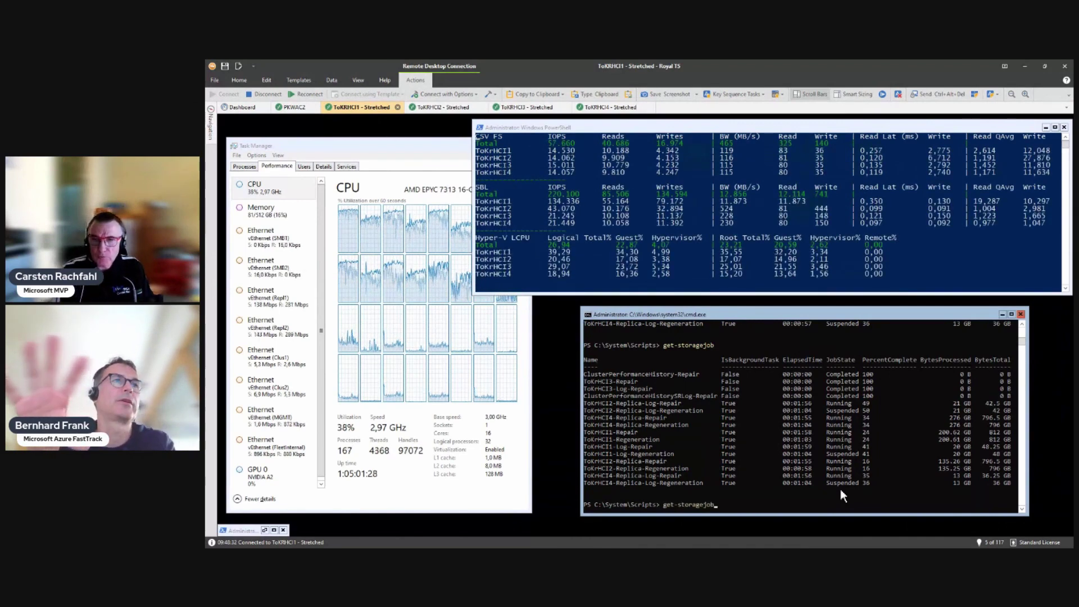
key(Return)
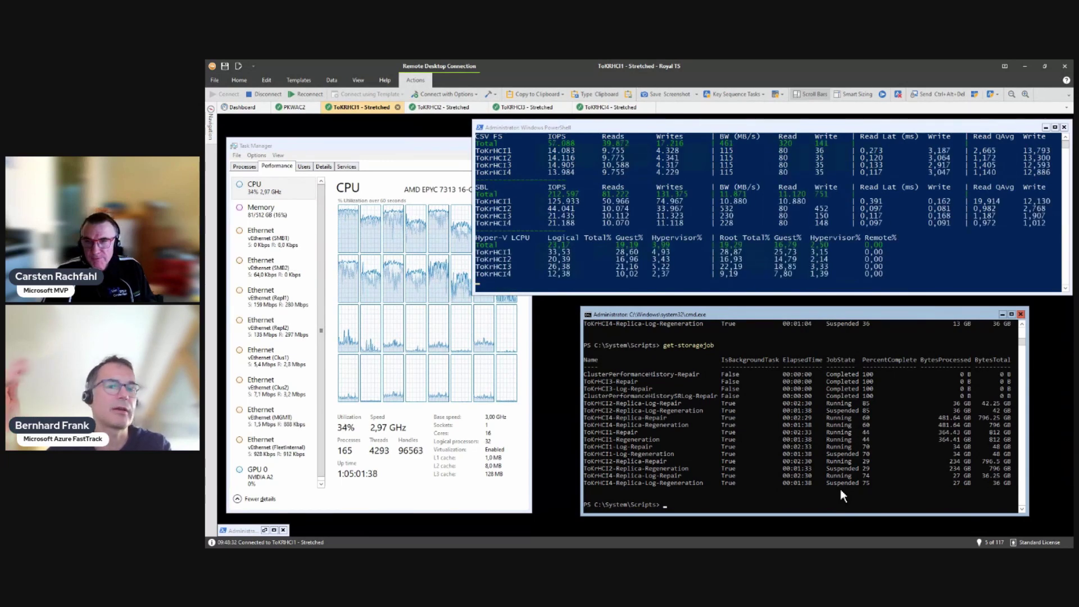
key(Up)
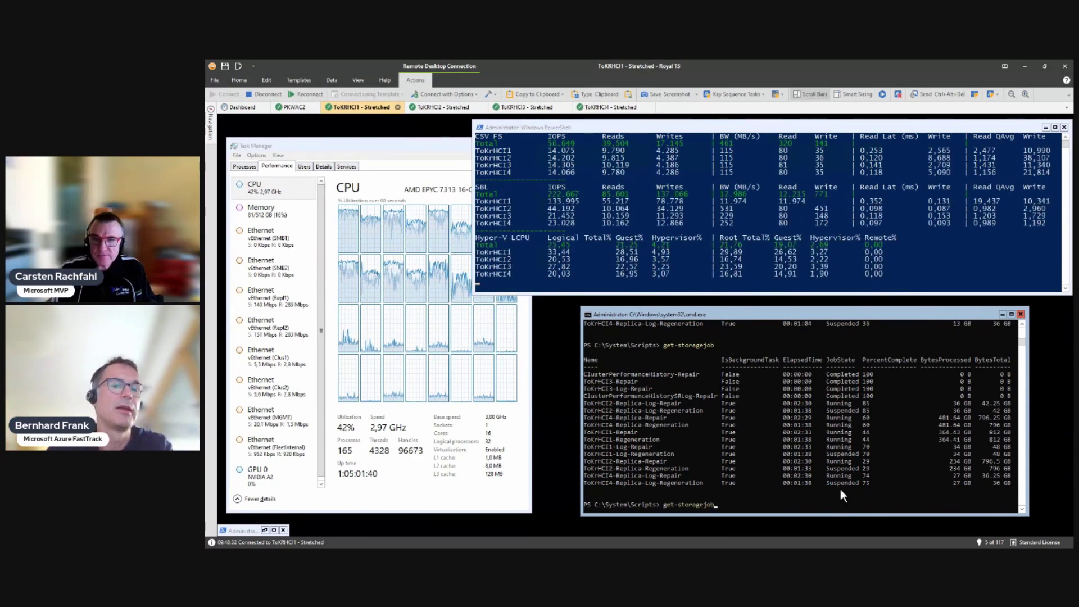
key(Return)
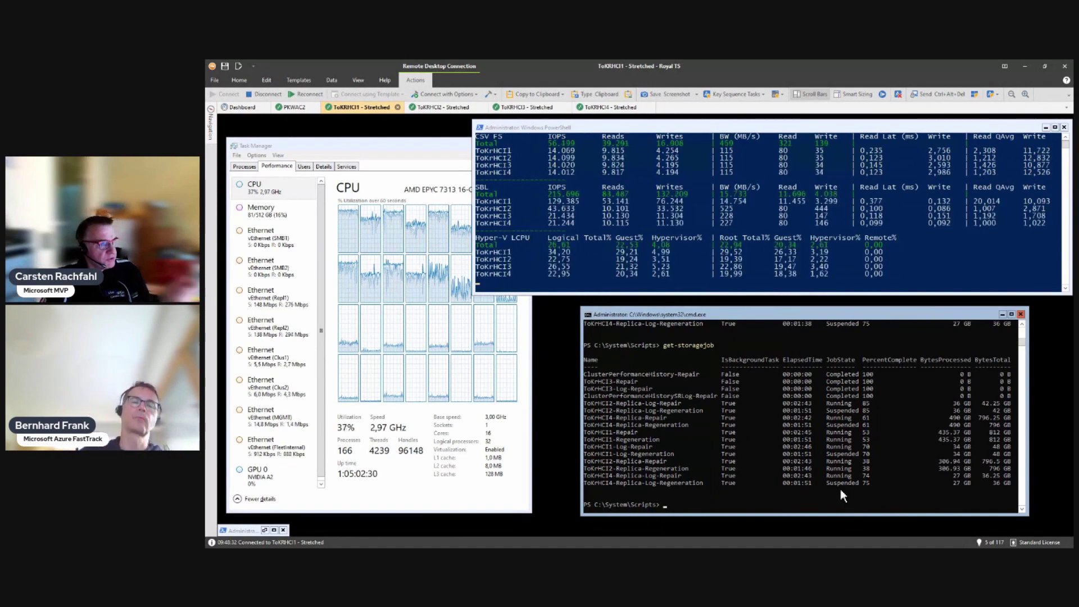
key(Up)
key(Return)
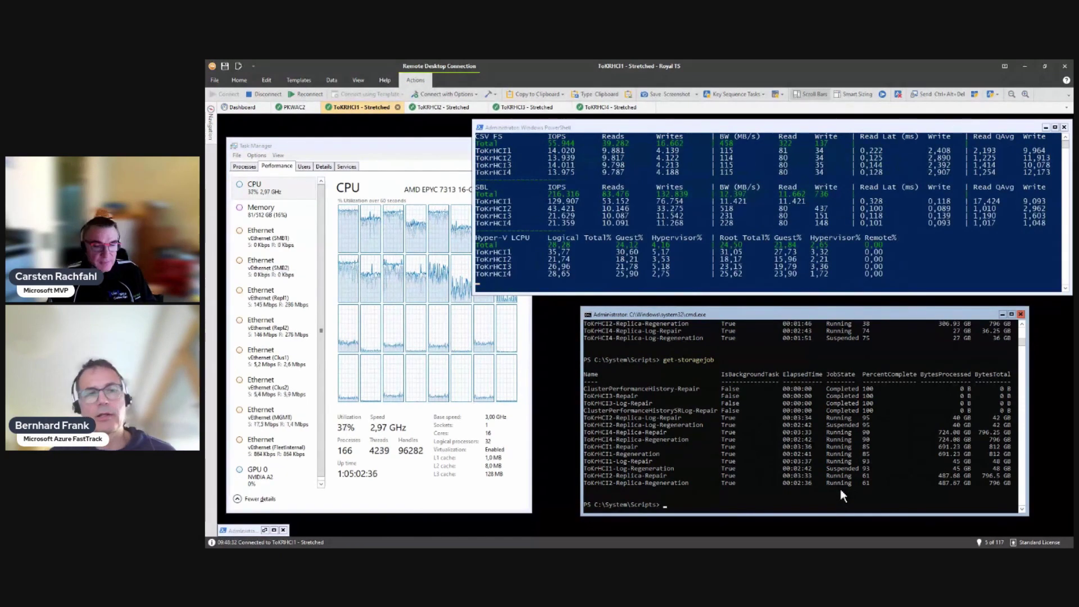
key(Up)
key(Return)
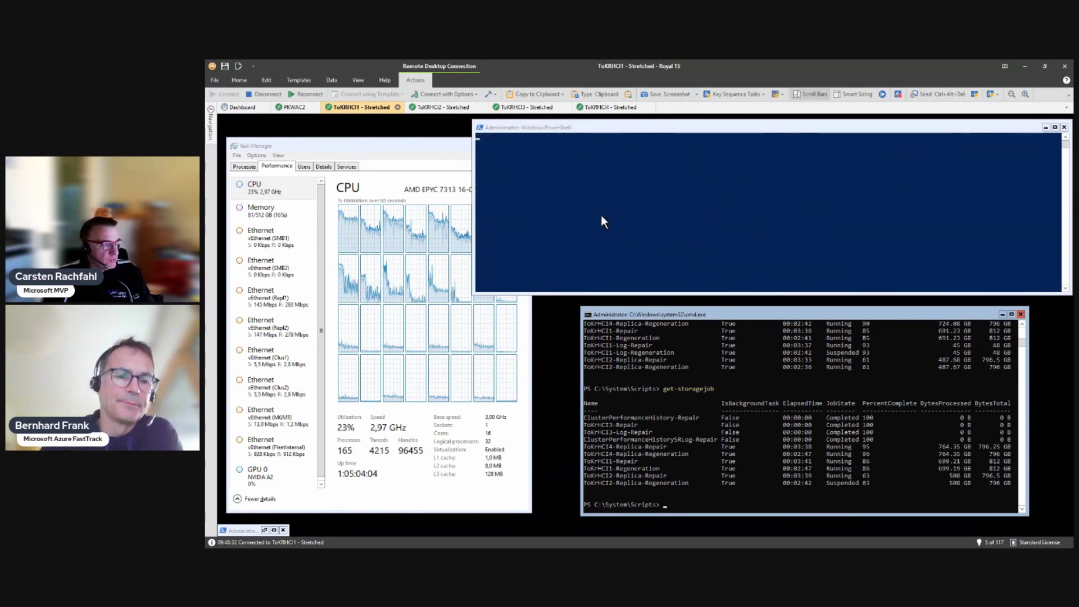
key(Up)
key(Return)
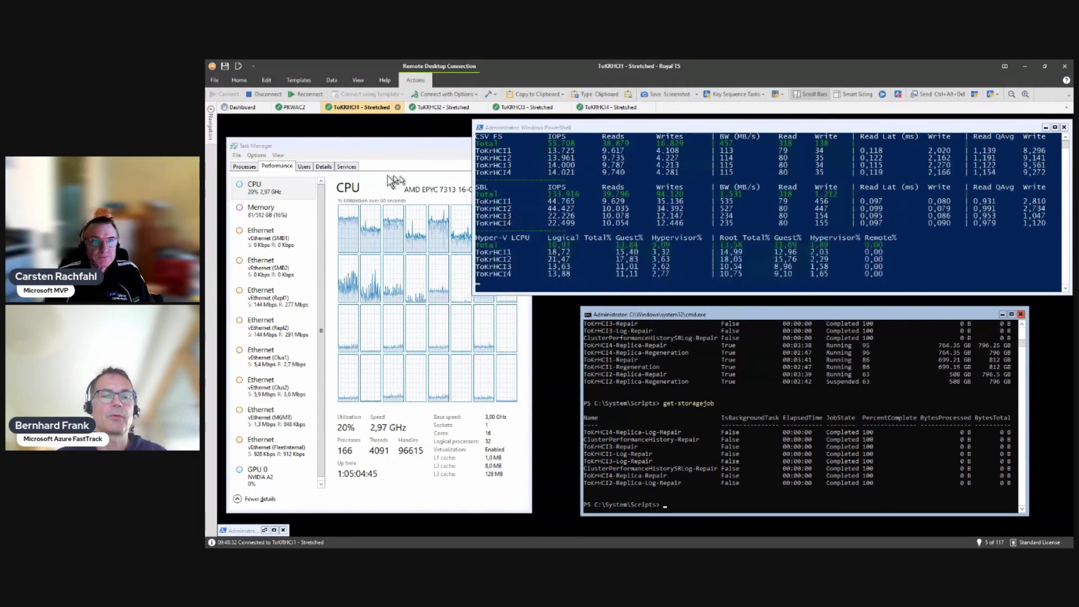
- Return to the PKWAC2 session, inspect the roles on nodes ToKrHCI2 and ToKrHCI4, and select ToKrHCI4's virtual machines 001 to 006
click(282, 106)
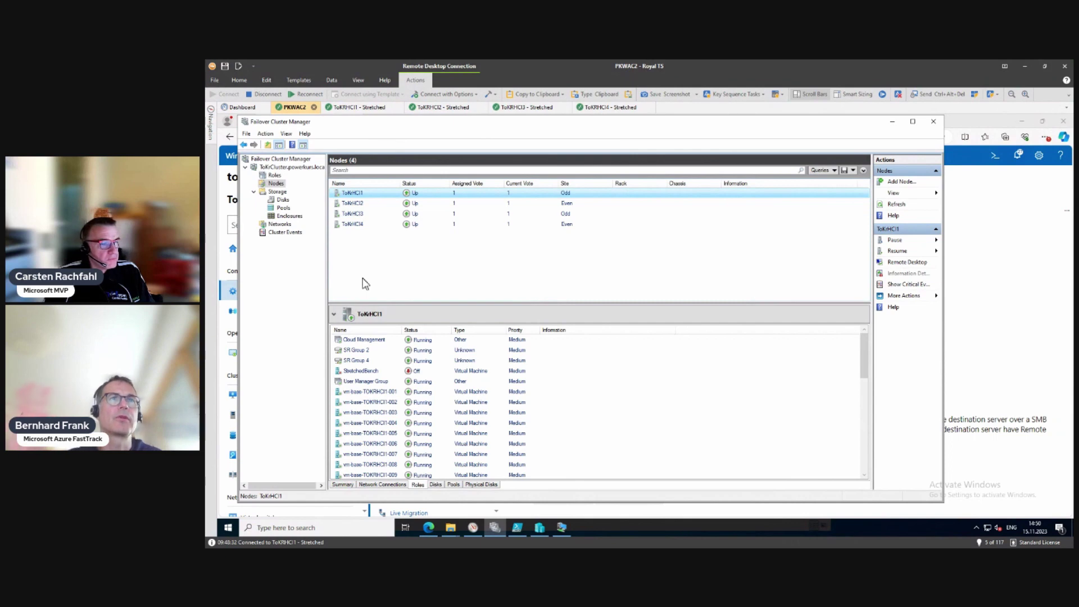
click(353, 205)
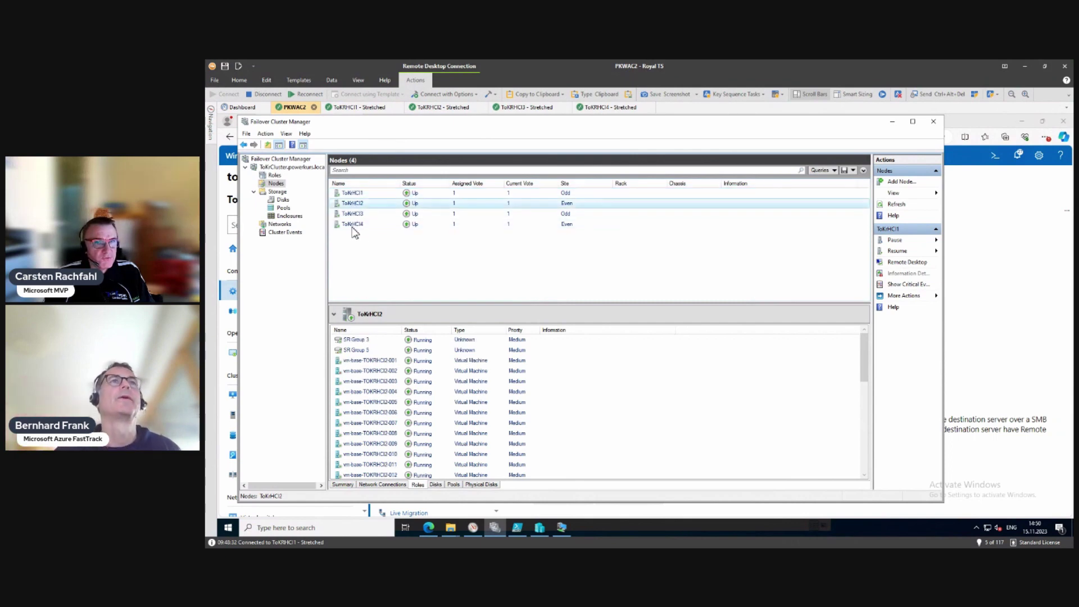
click(353, 224)
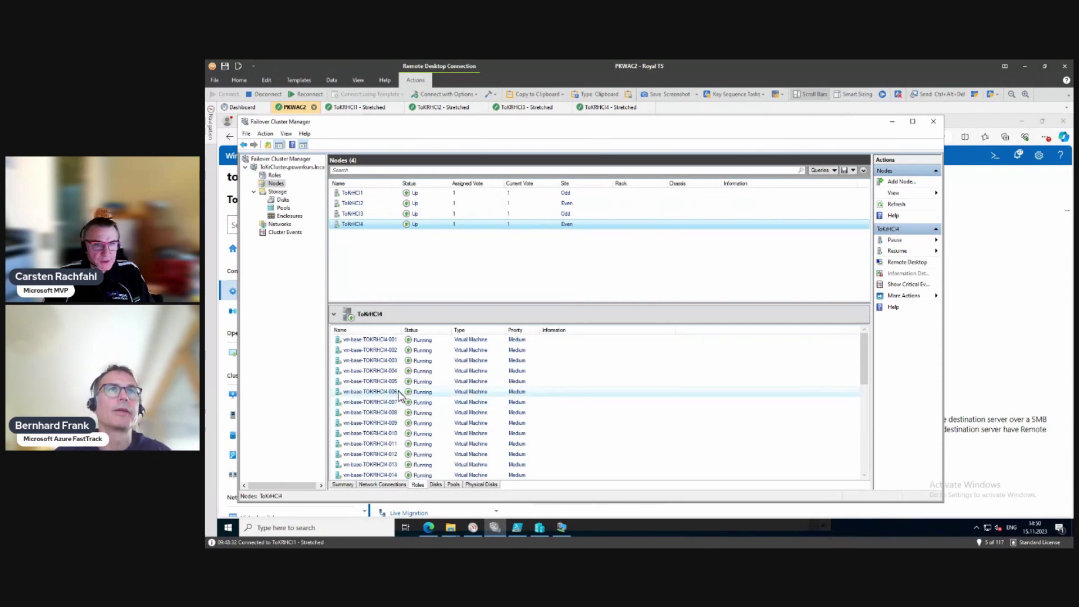
click(362, 343)
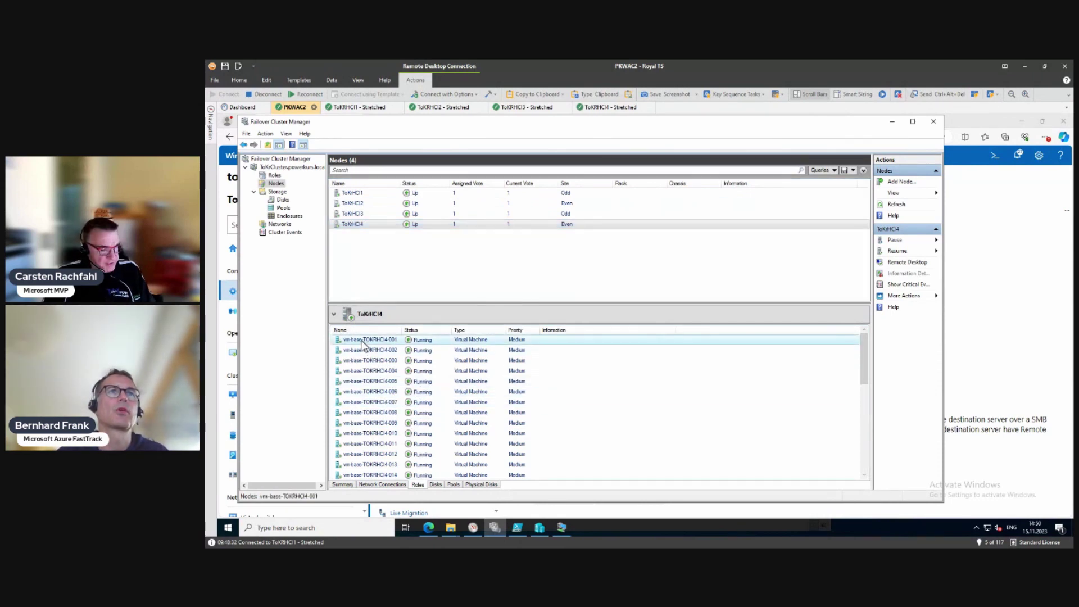
shift+click(361, 393)
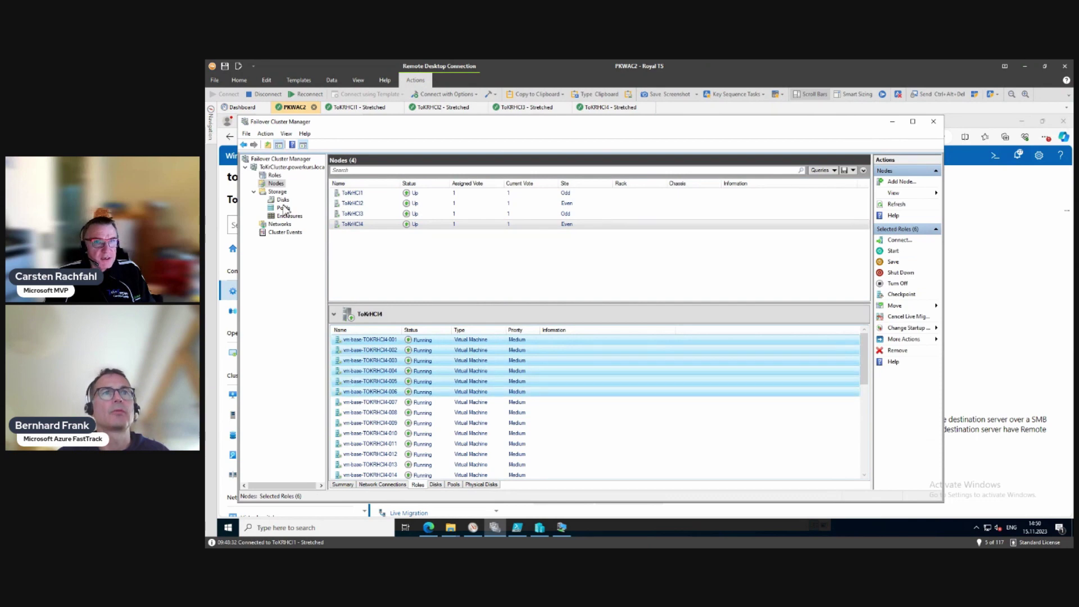
- Open the cluster's roles list and sort it by owner node
click(274, 176)
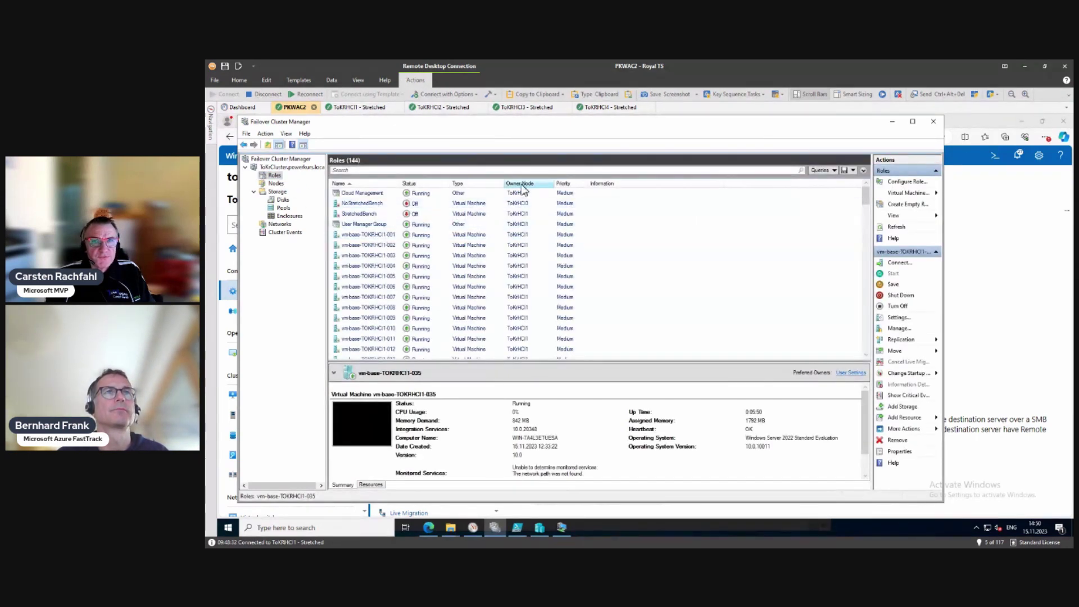
click(522, 184)
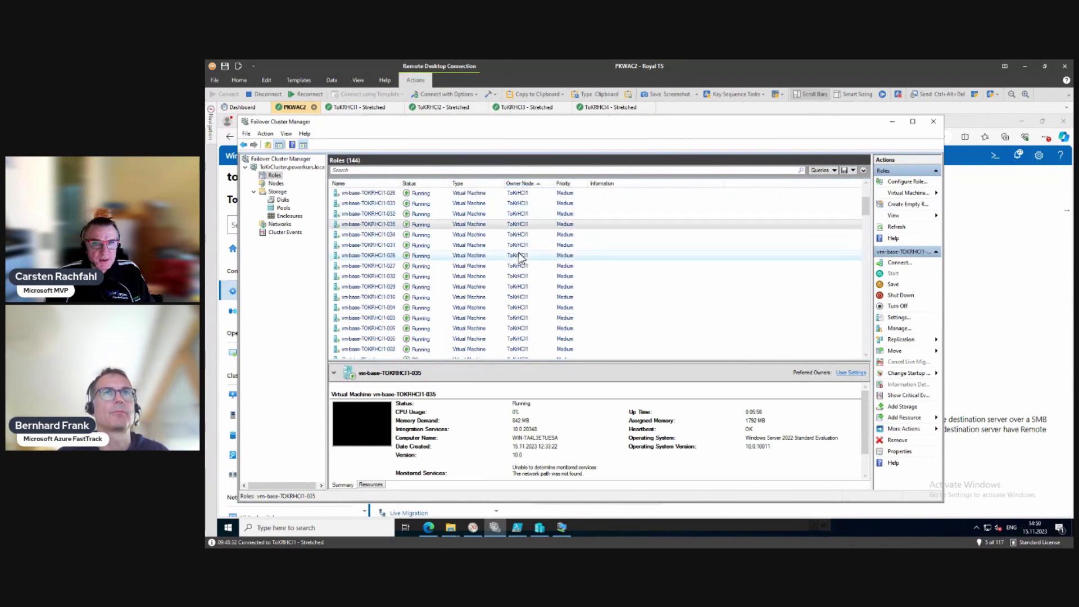
- Try to live migrate virtual machines vm-base-TOKRHCI2-023 to 026 to node ToKrHCI1
scroll(414, 238, down, 5)
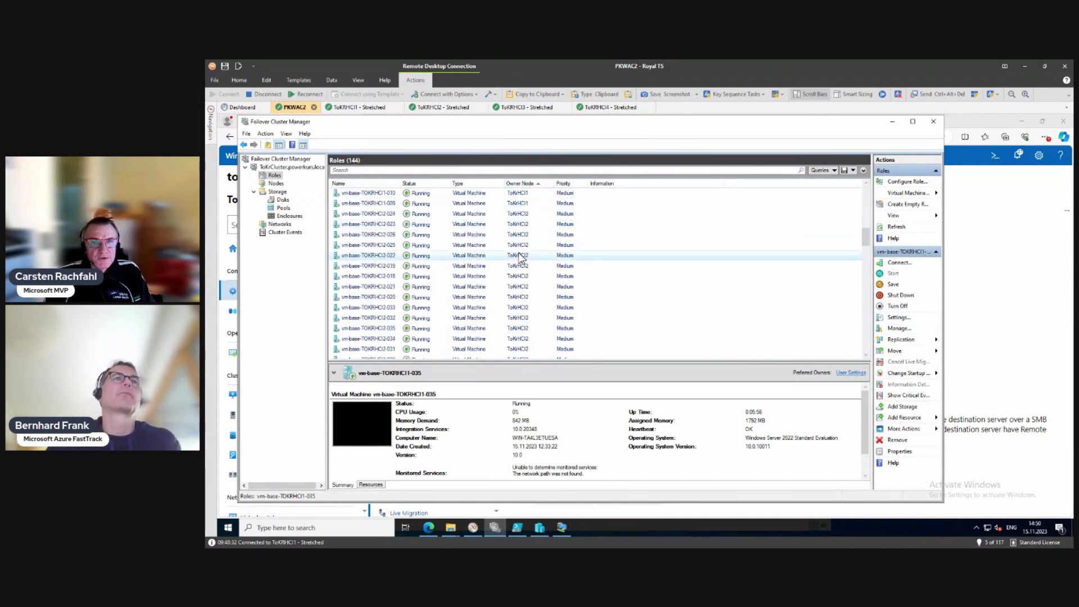
click(375, 216)
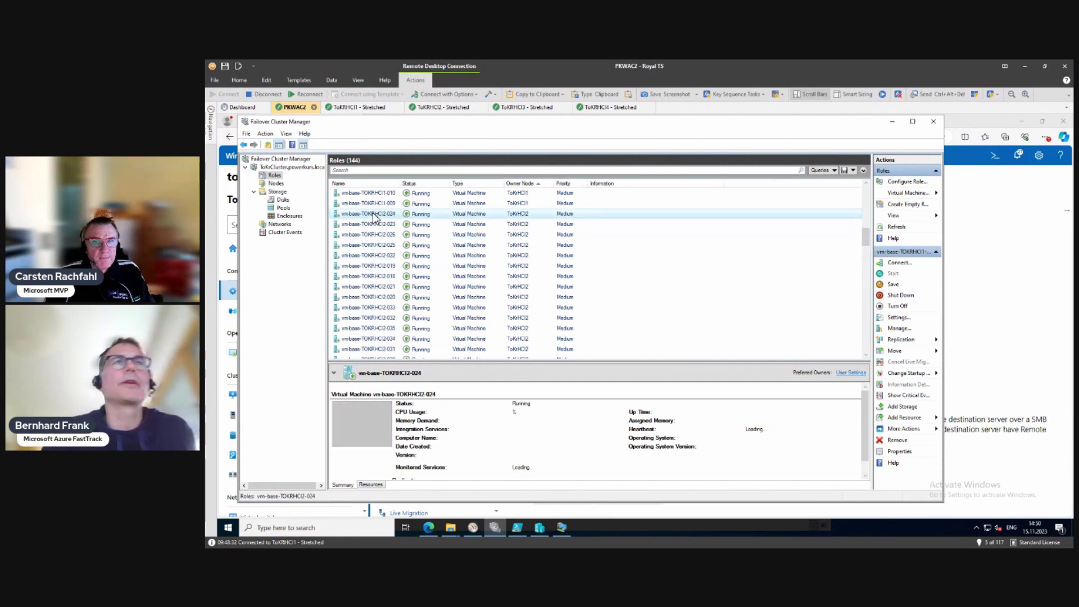
drag(375, 216, 367, 248)
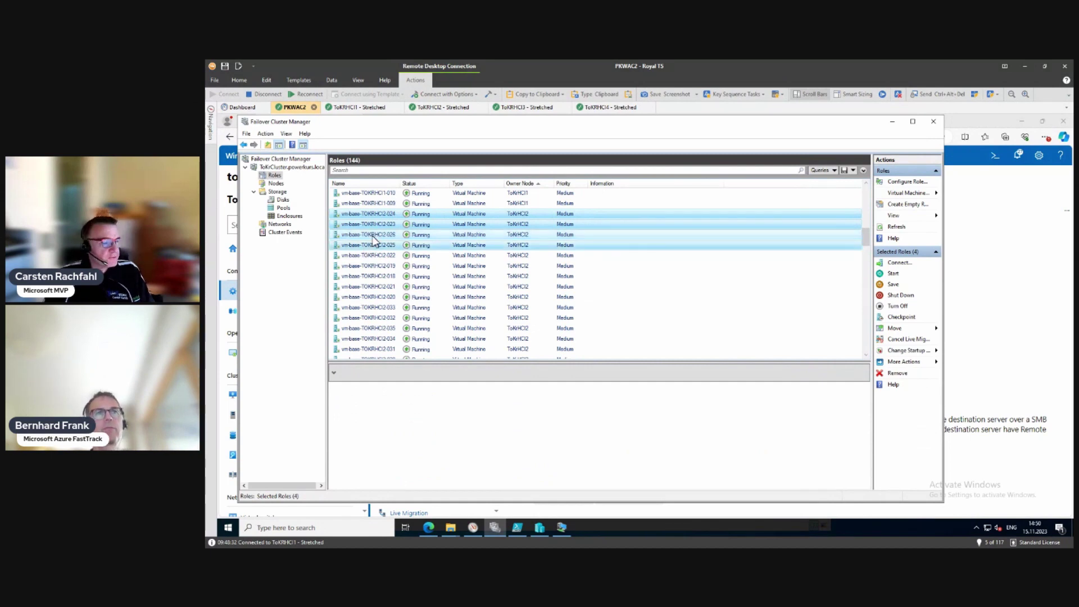
right_click(375, 240)
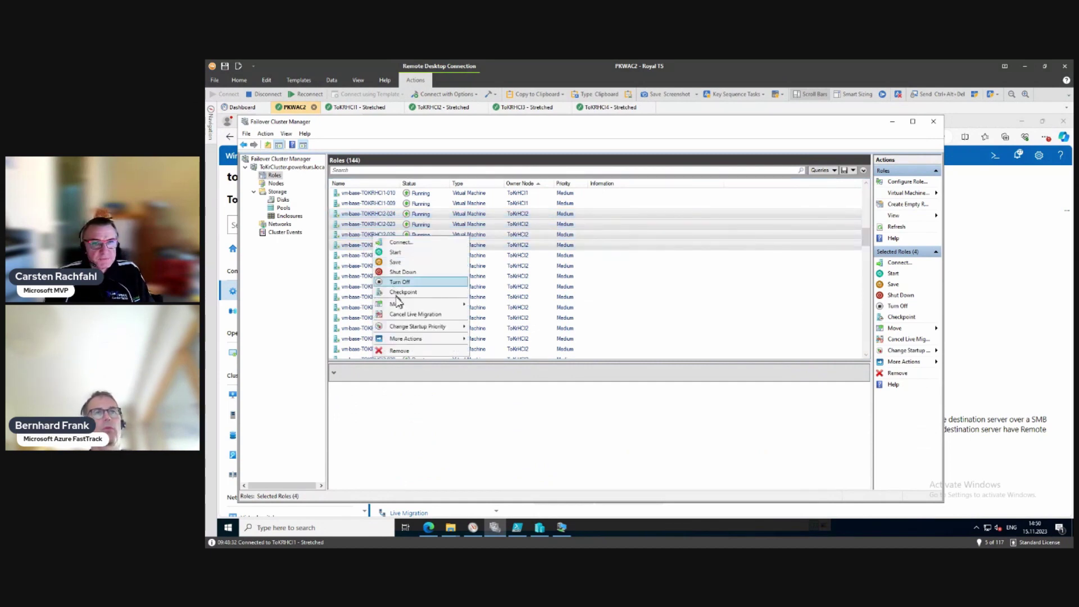
mouse_move(399, 307)
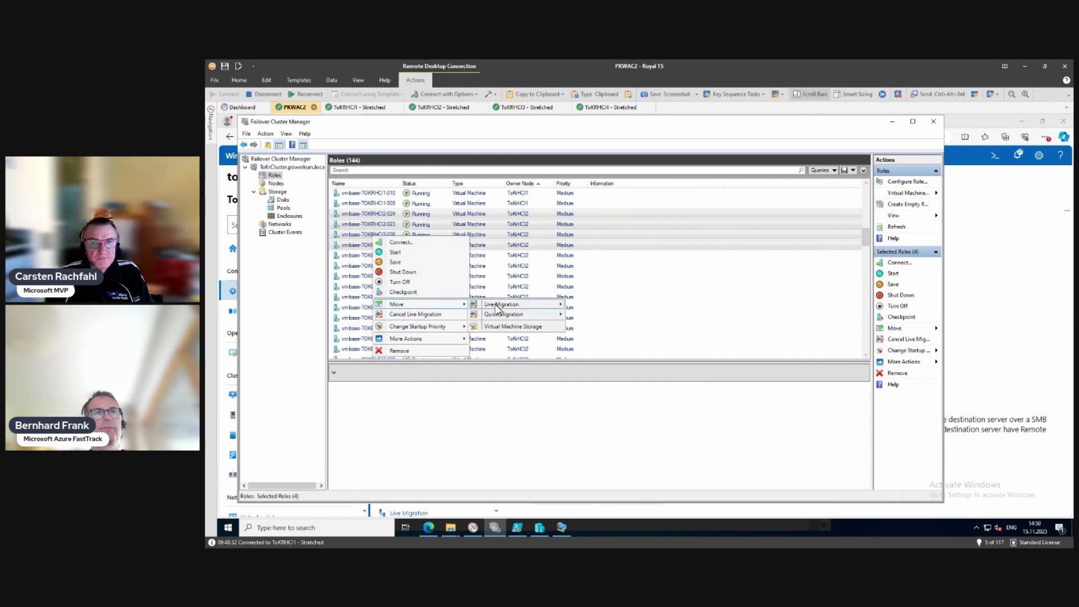
mouse_move(498, 307)
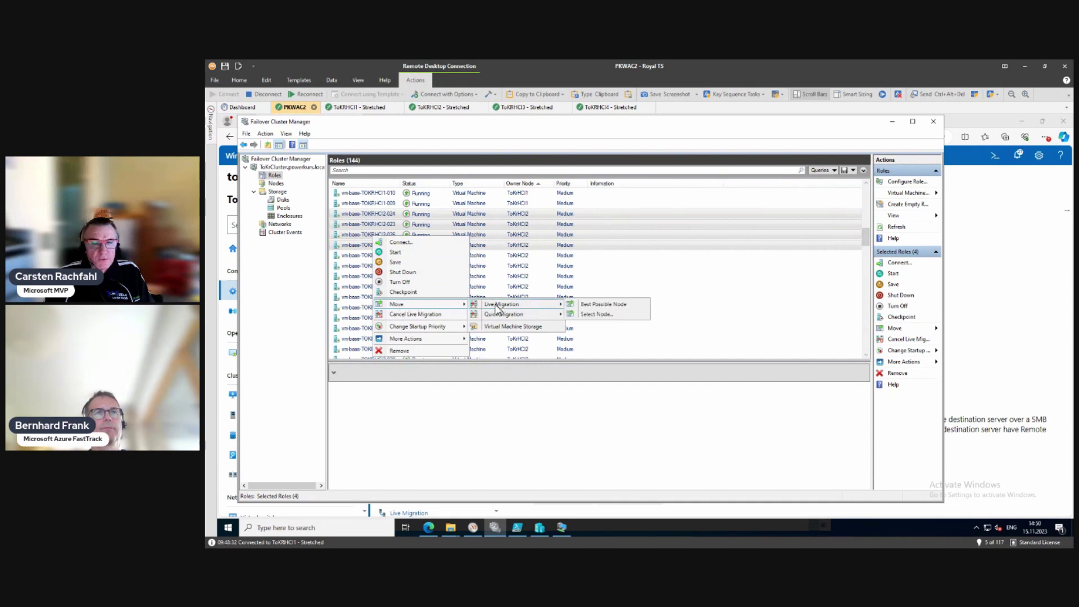
click(597, 314)
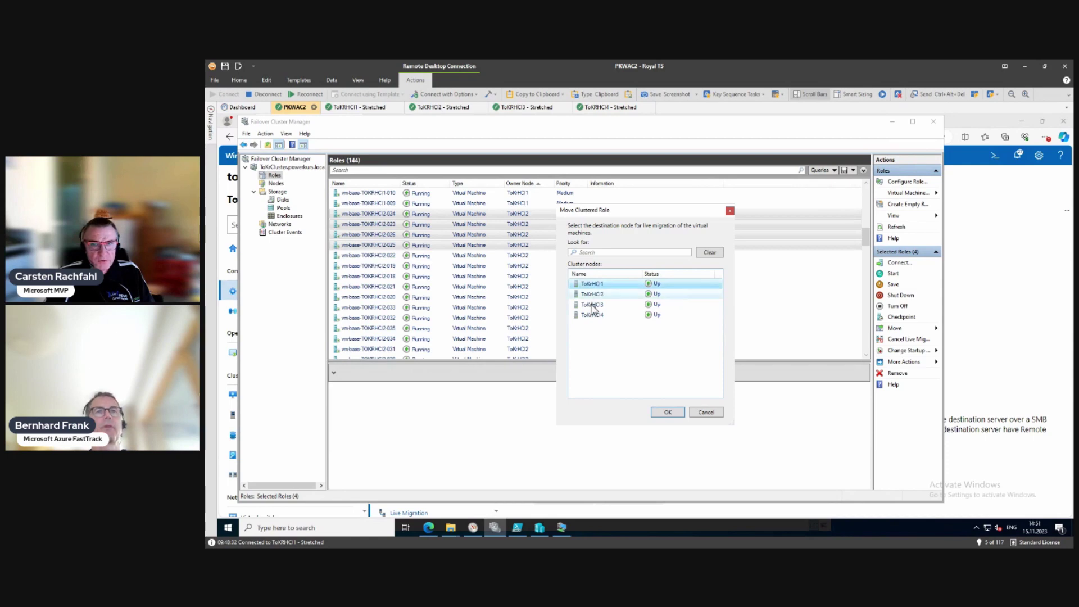
click(592, 305)
click(594, 285)
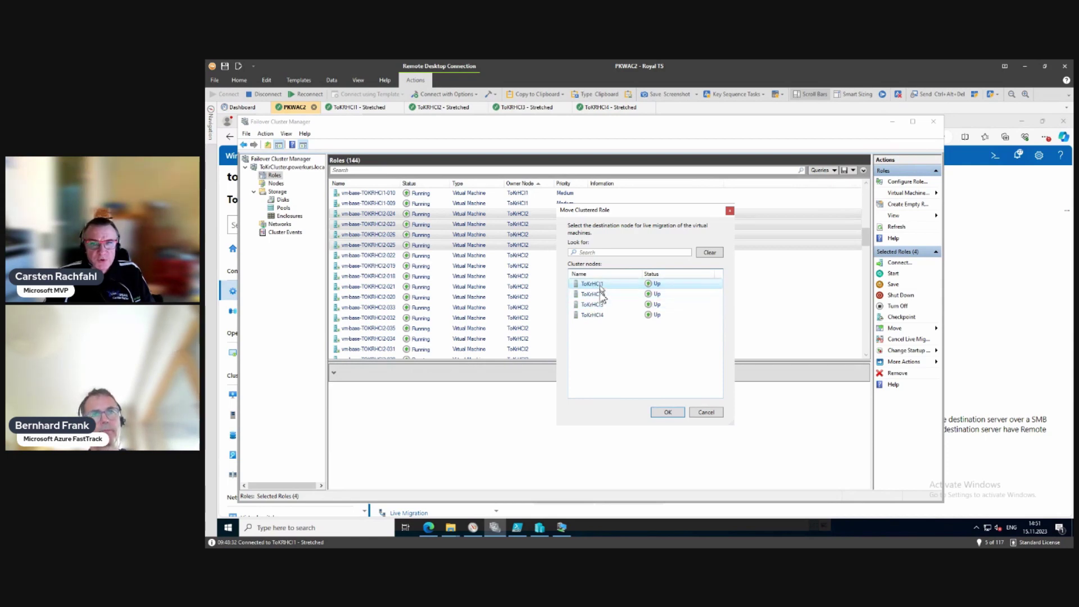
click(663, 415)
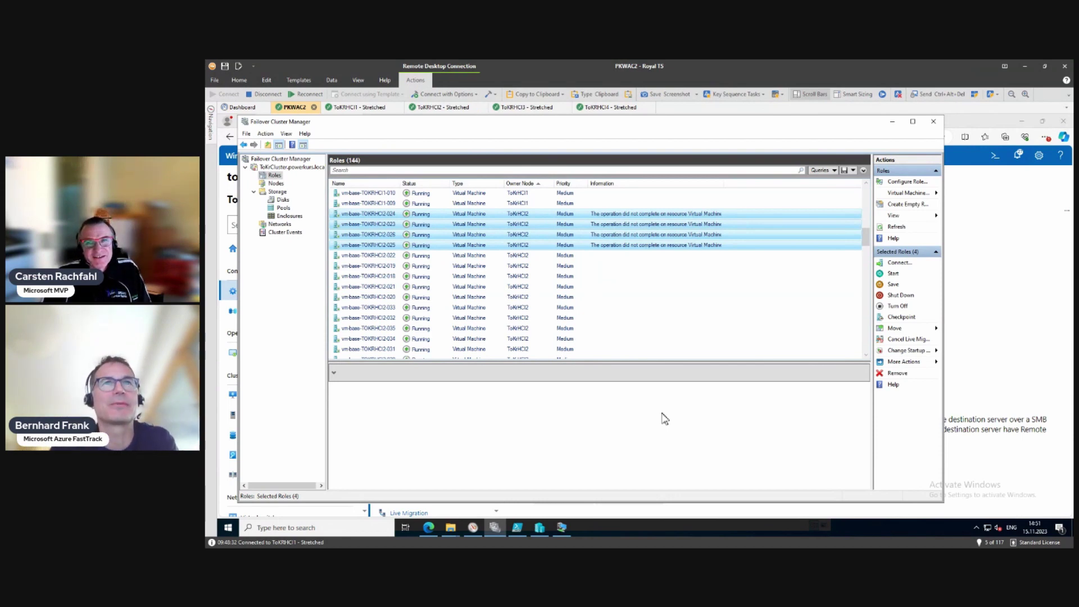
- Review the critical events of virtual machine vm-base-TOKRHCI2-024, enlarging the event details to read the full error, and close them
click(644, 214)
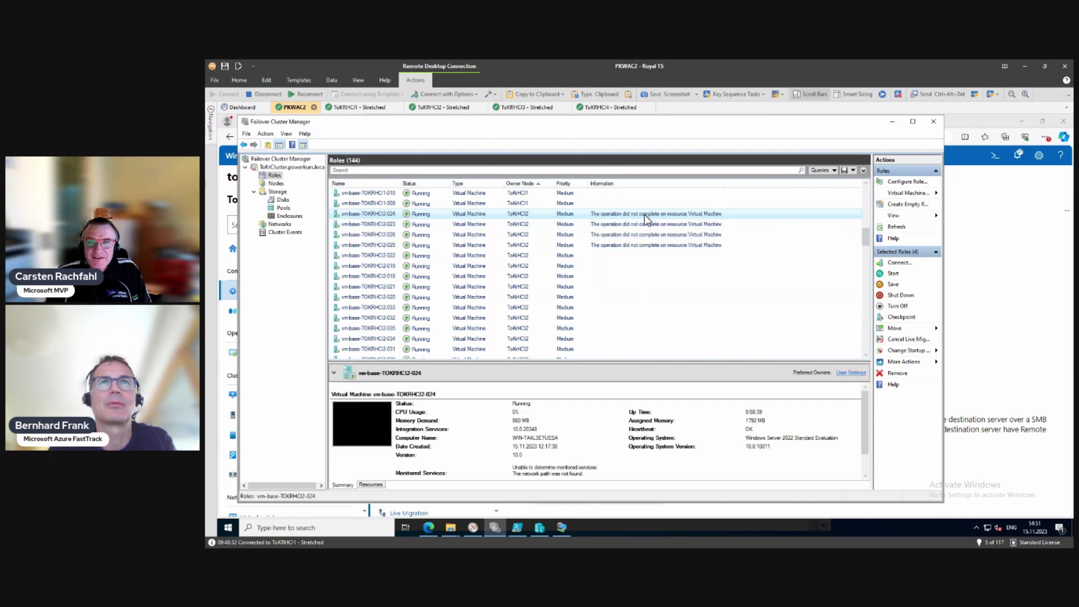
right_click(645, 215)
click(668, 351)
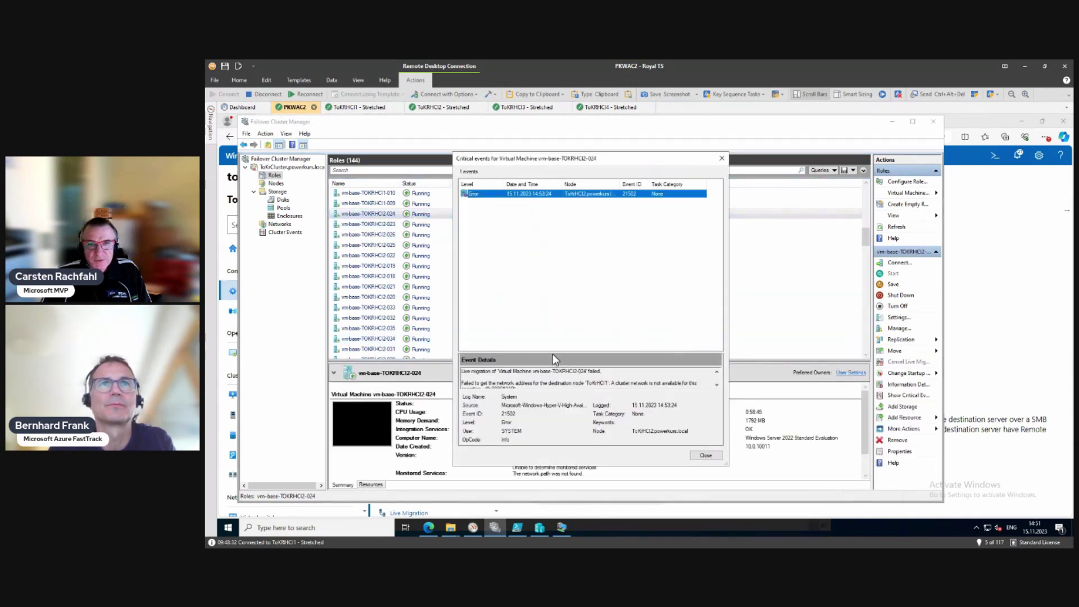
drag(551, 353, 551, 255)
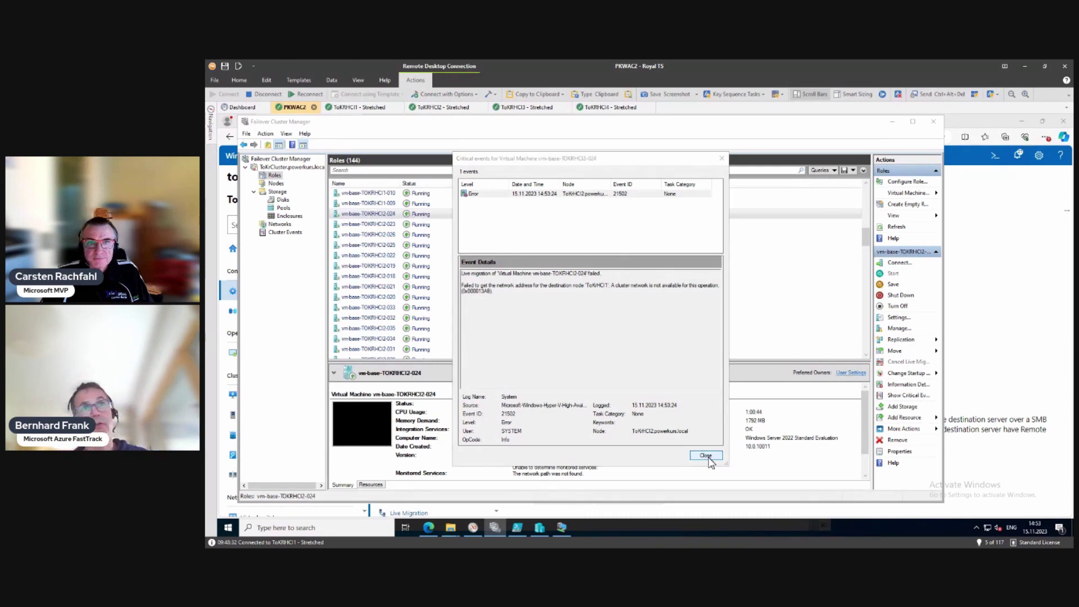
click(706, 456)
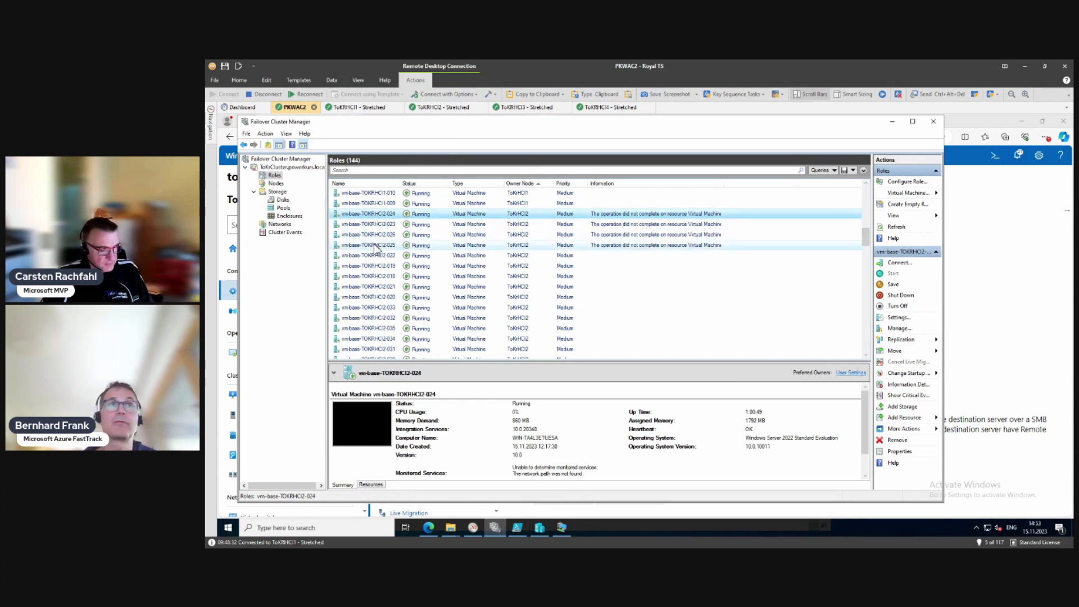
- Quick migrate virtual machine vm-base-TOKRHCI2-024 to node ToKrHCI1
right_click(379, 216)
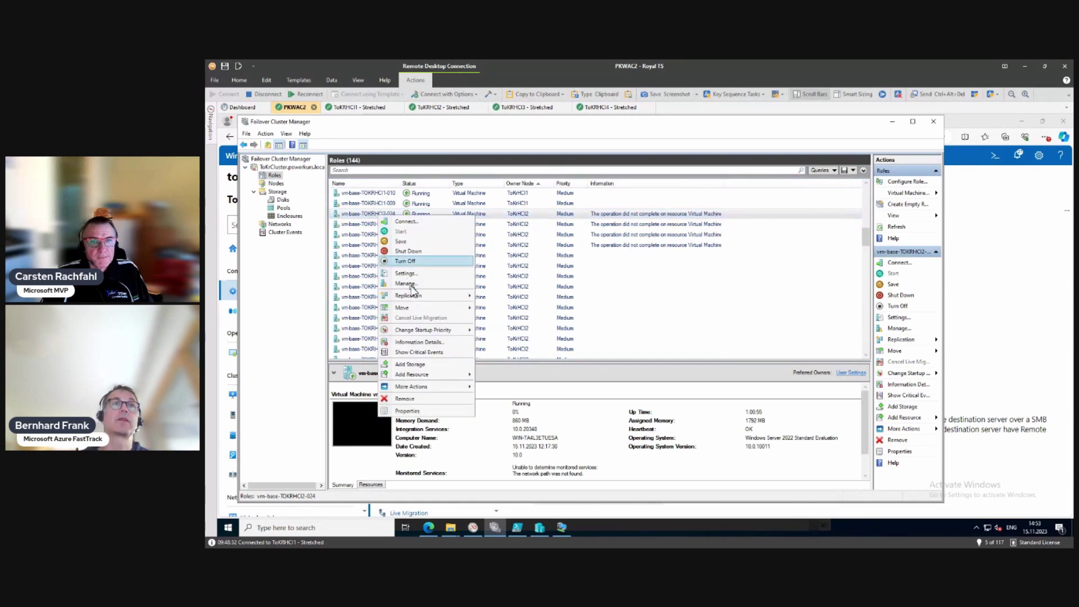
mouse_move(441, 309)
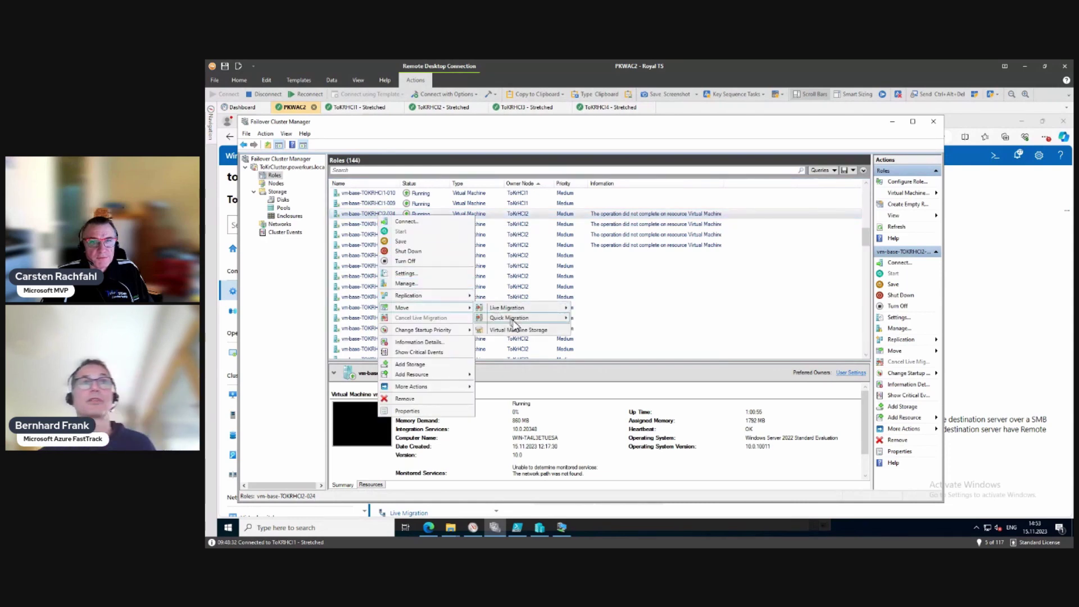
mouse_move(534, 318)
click(597, 329)
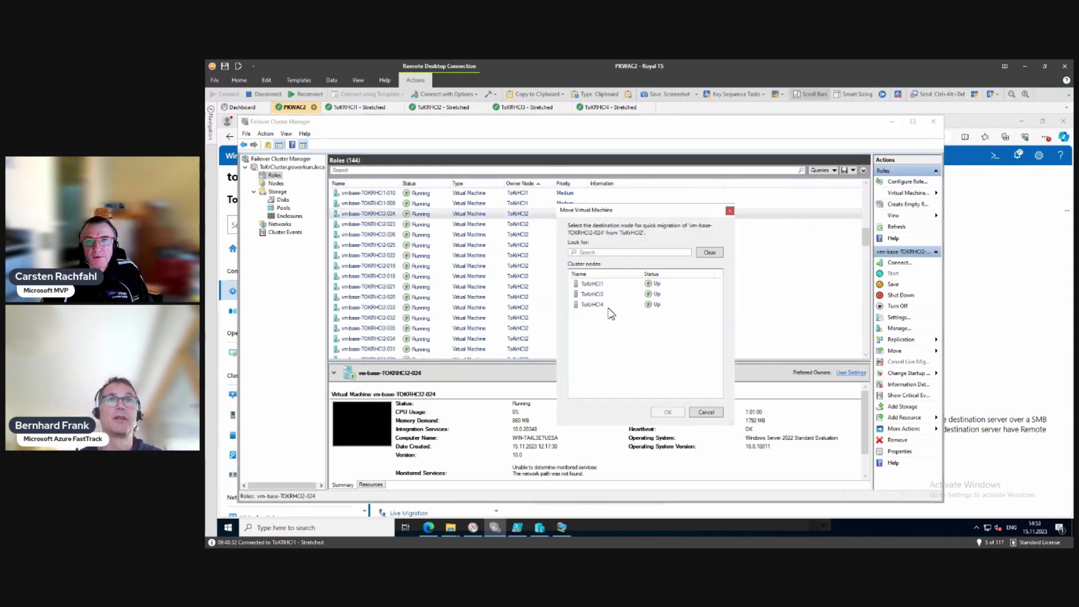
click(593, 287)
click(666, 412)
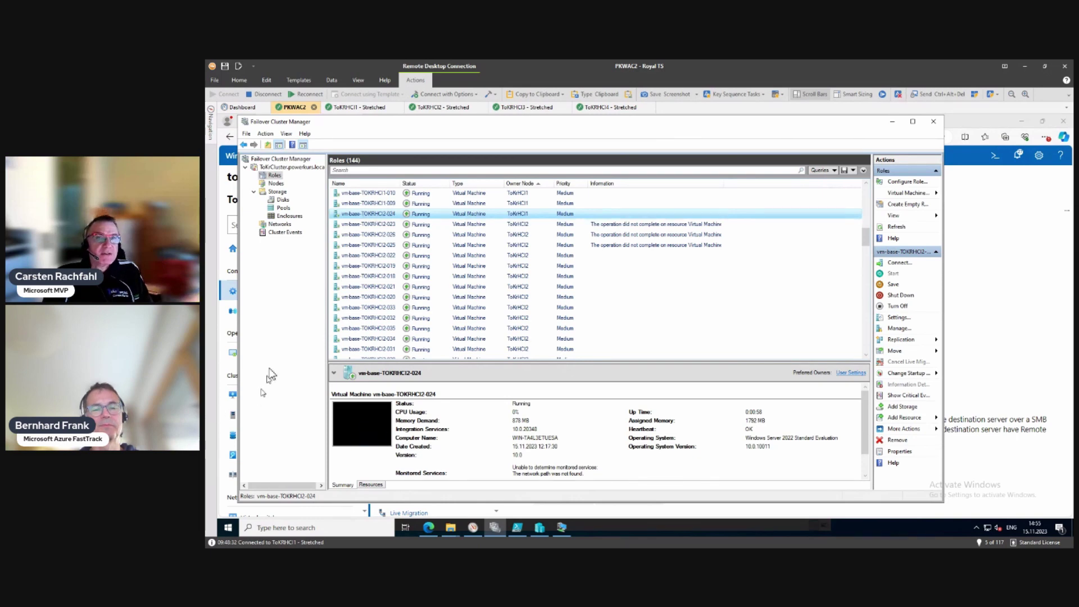
- Switch to the ToKrHCI1 session, restore the minimized PowerShell window and try to run .\Create-BackupNetwork.ps1 -IPLastOctet 51
click(346, 108)
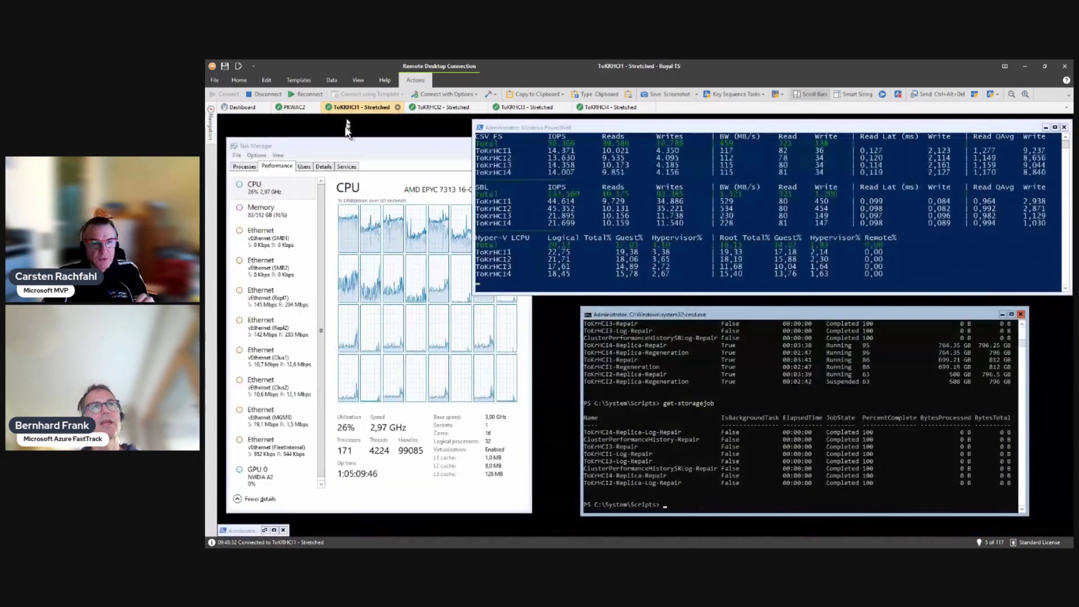
double_click(241, 532)
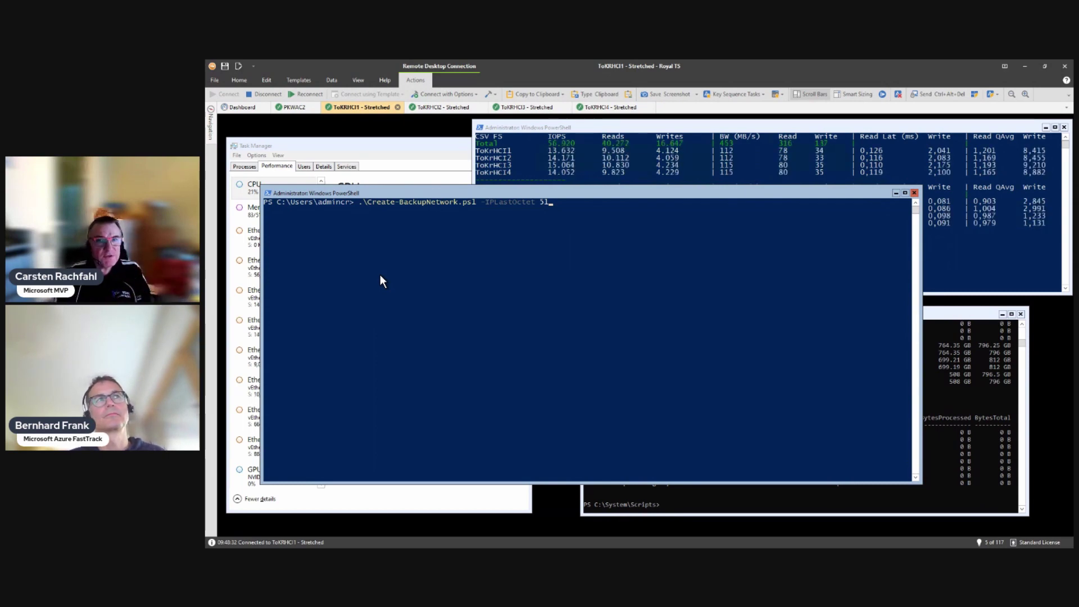
key(Return)
- Replace the recalled command and change the working directory to C:\System\Scripts\
key(Up)
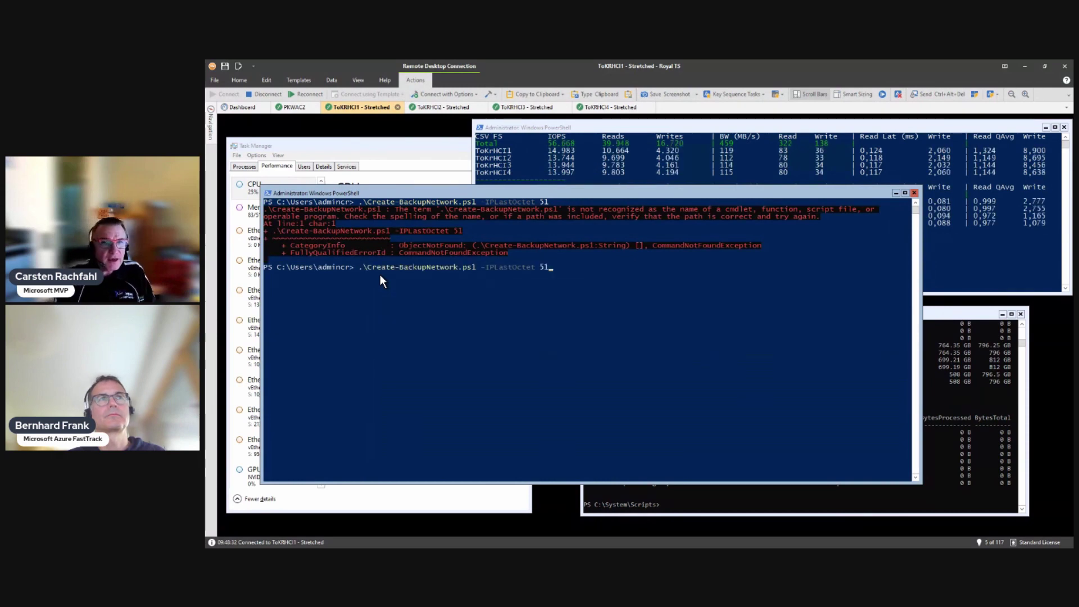
key(BackSpace)
key(BackSpace)
key(BackSpace)
key(BackSpace)
key(BackSpace)
key(BackSpace)
key(BackSpace)
key(BackSpace)
key(BackSpace)
key(BackSpace)
key(BackSpace)
key(BackSpace)
key(BackSpace)
key(BackSpace)
key(BackSpace)
key(BackSpace)
key(BackSpace)
key(BackSpace)
key(BackSpace)
key(BackSpace)
key(BackSpace)
key(BackSpace)
key(BackSpace)
key(BackSpace)
key(BackSpace)
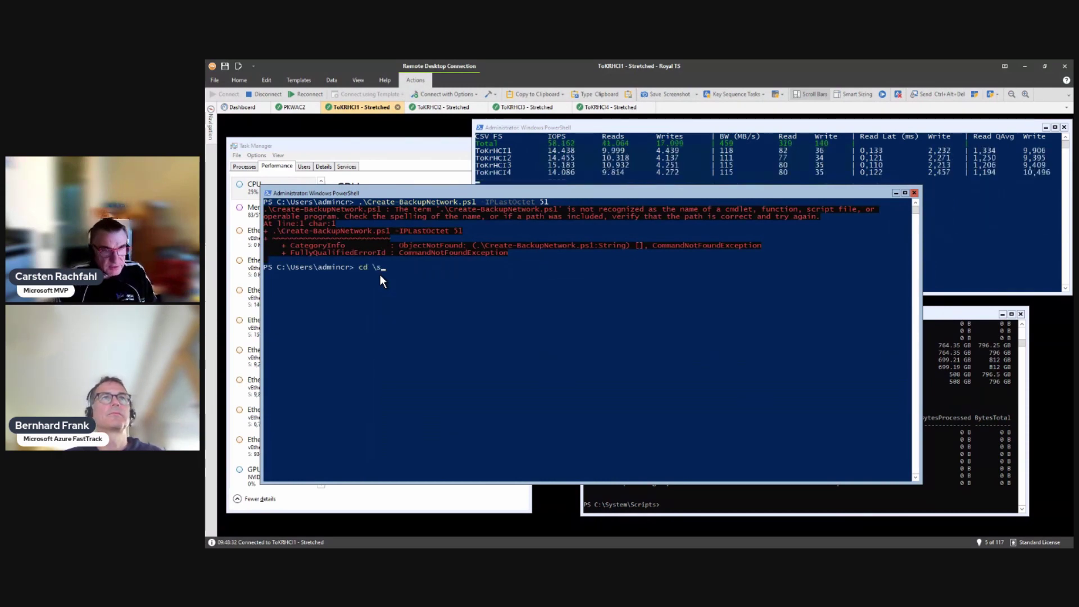
key(BackSpace)
text(C:\System\Scripts\)
key(Return)
- Run .\Create-BackupNetwork.ps1 -IPLastOctet 51 from the scripts folder on ToKrHCI1
key(Up)
key(Up)
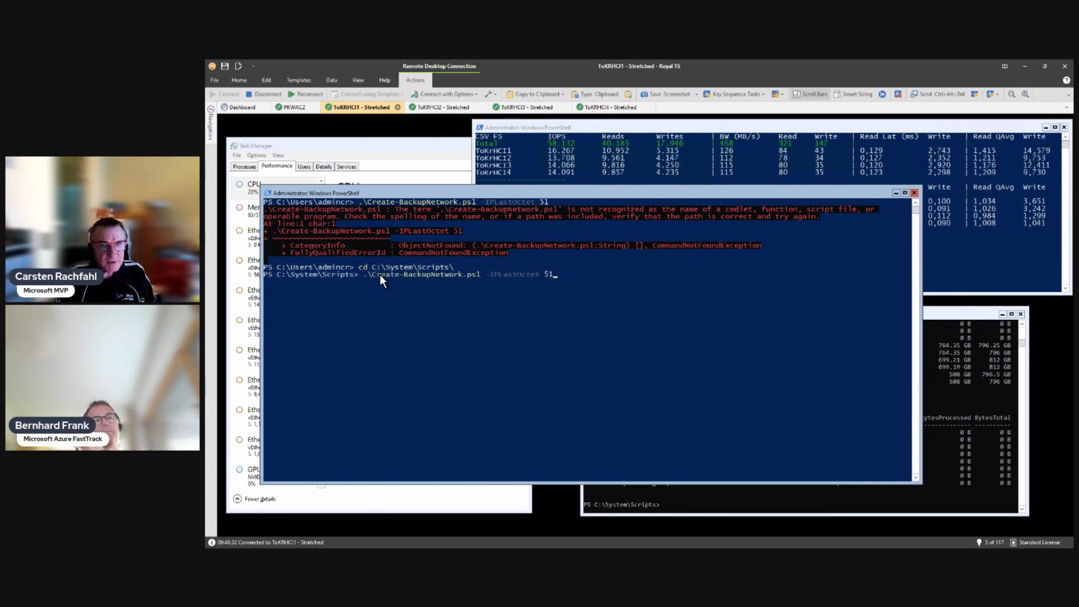
key(Return)
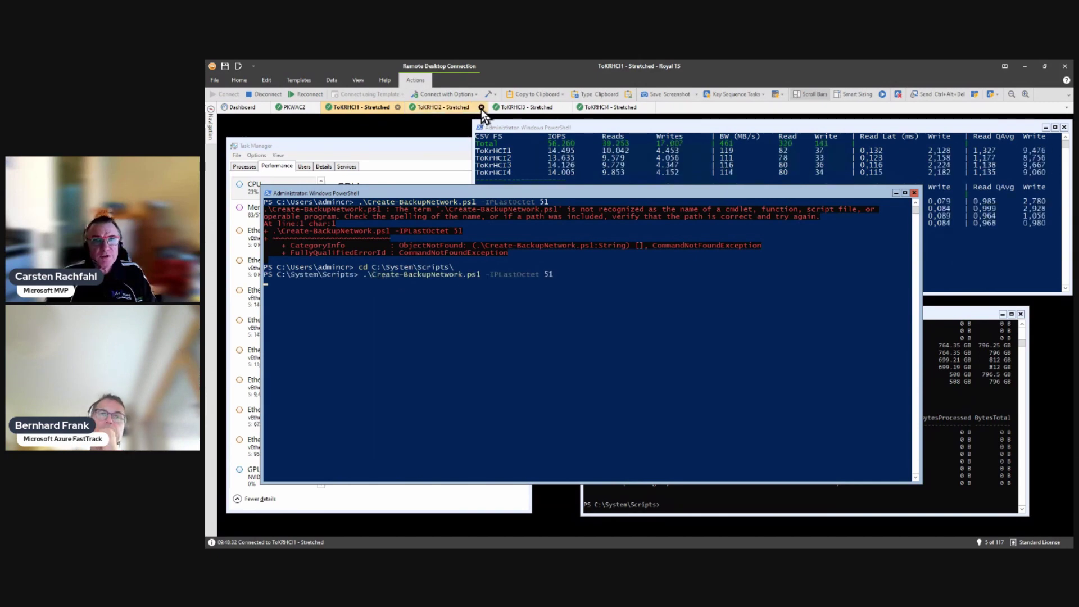
- Run .\Create-BackupNetwork.ps1 with -IPLastOctet 52 on ToKrHCI2, 53 on ToKrHCI3 and 54 on ToKrHCI4
click(444, 108)
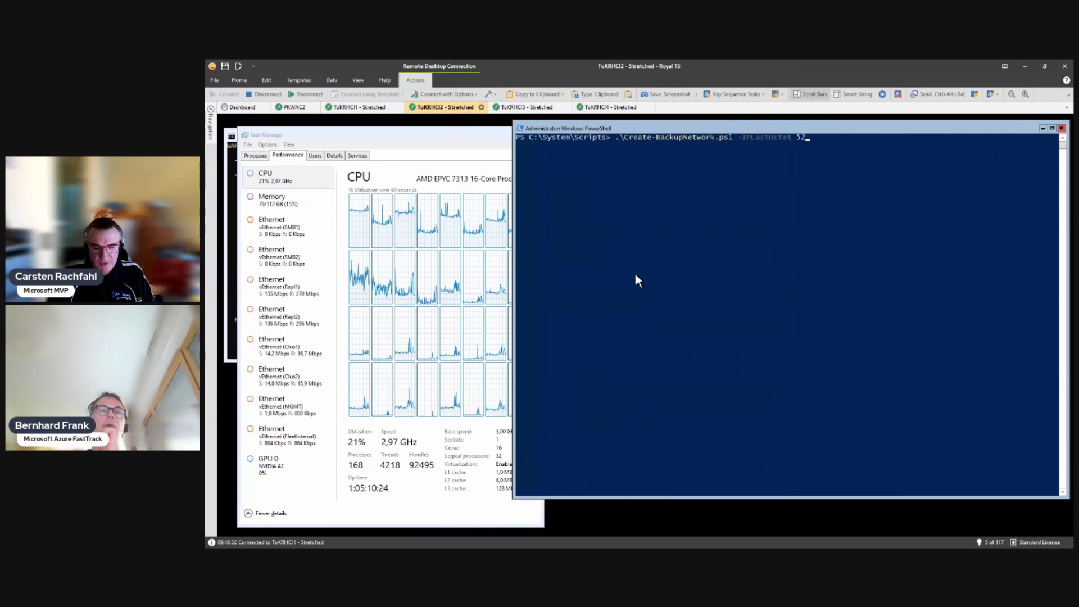
key(Return)
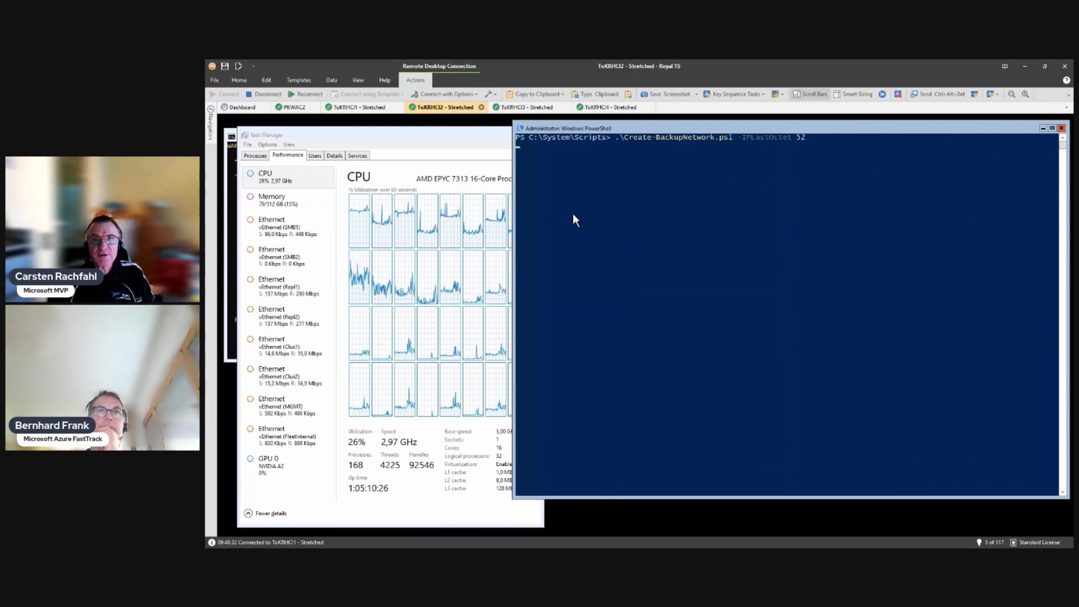
click(534, 108)
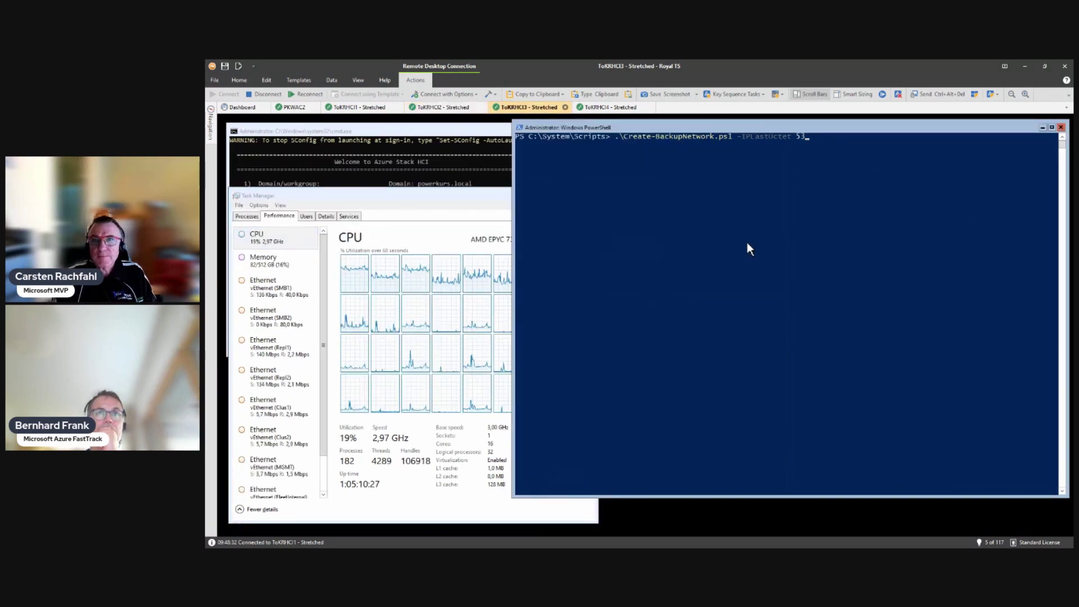
click(608, 108)
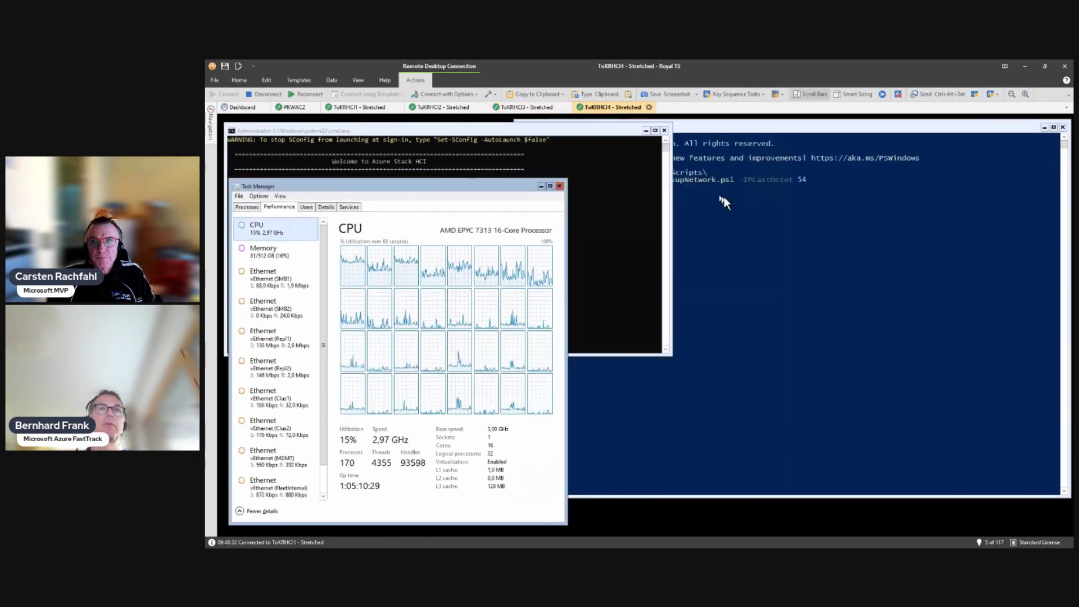
click(725, 197)
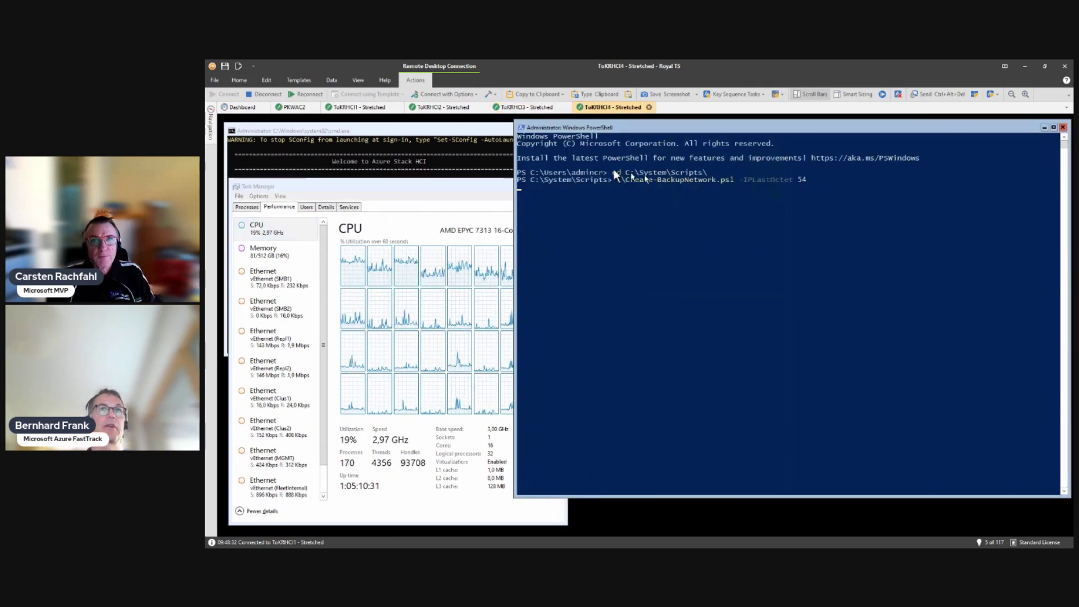
- Check the backup network script's output in the sessions of ToKrHCI1, ToKrHCI2, ToKrHCI3 and ToKrHCI4
click(368, 107)
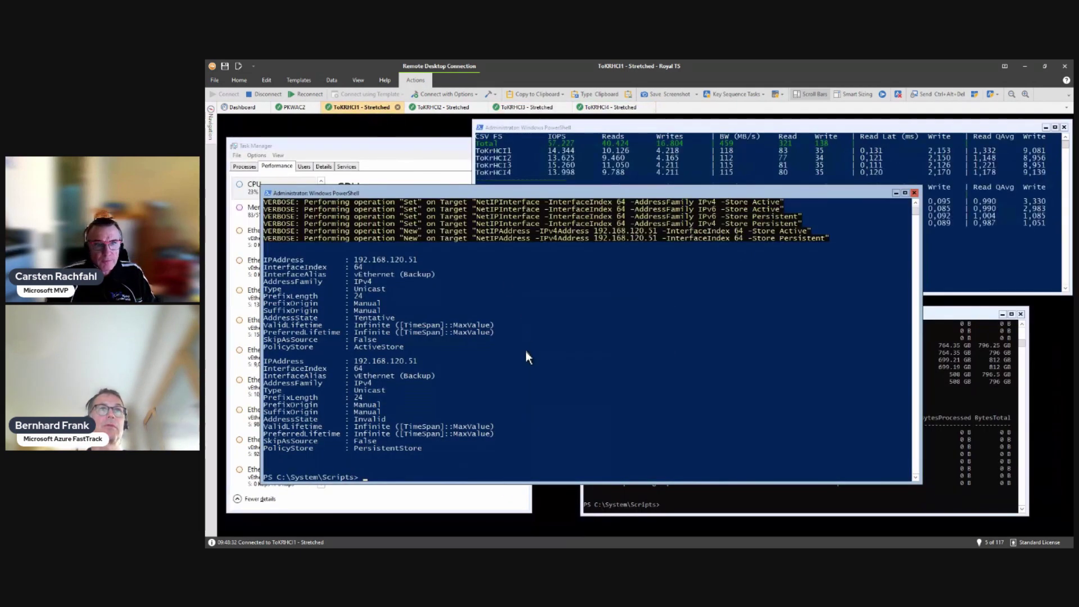
click(431, 108)
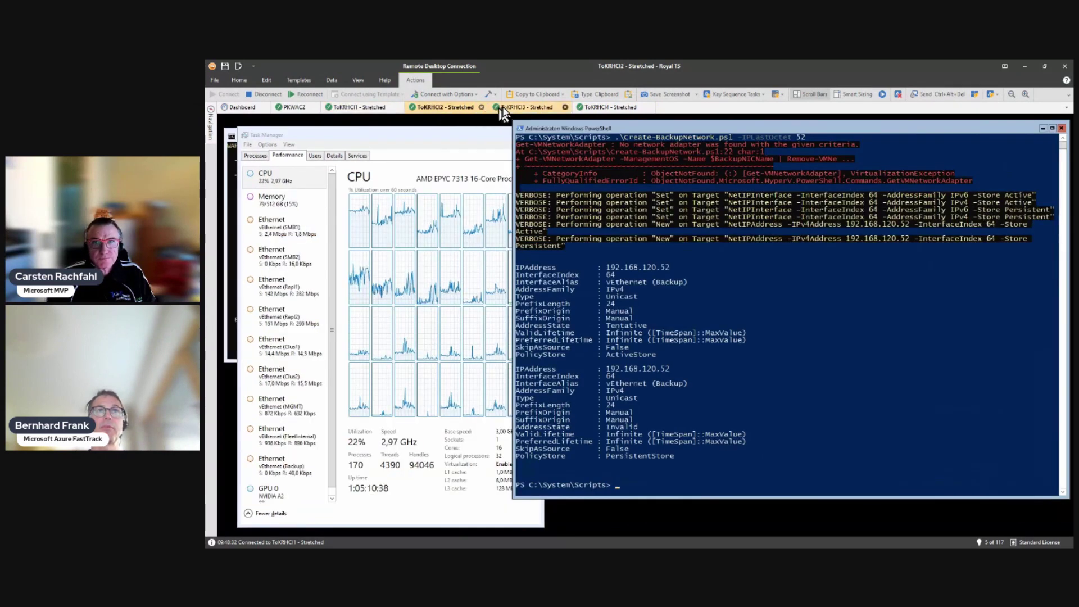
click(511, 108)
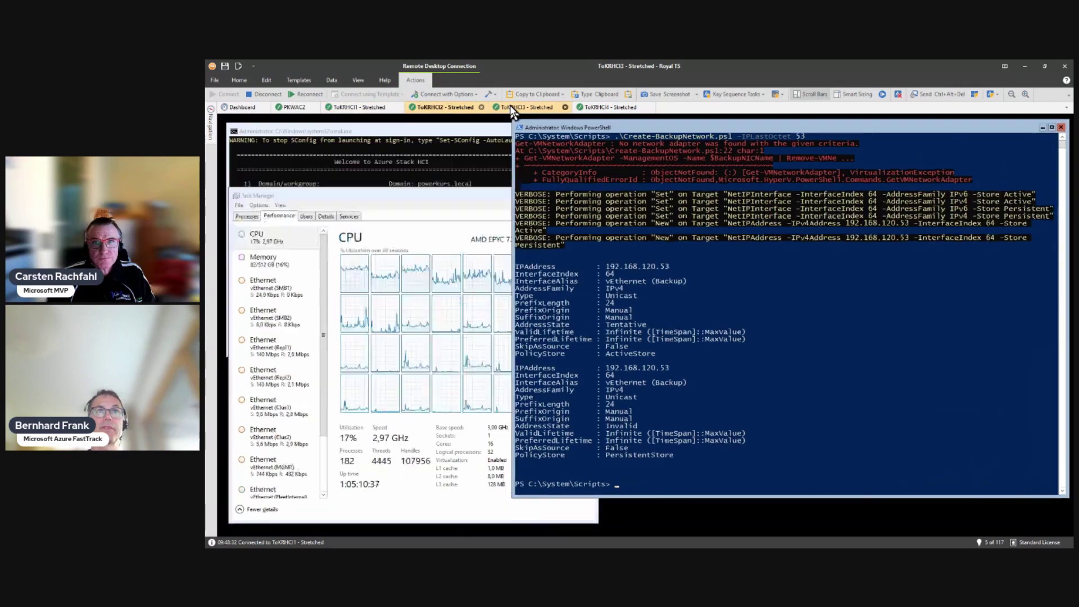
click(608, 107)
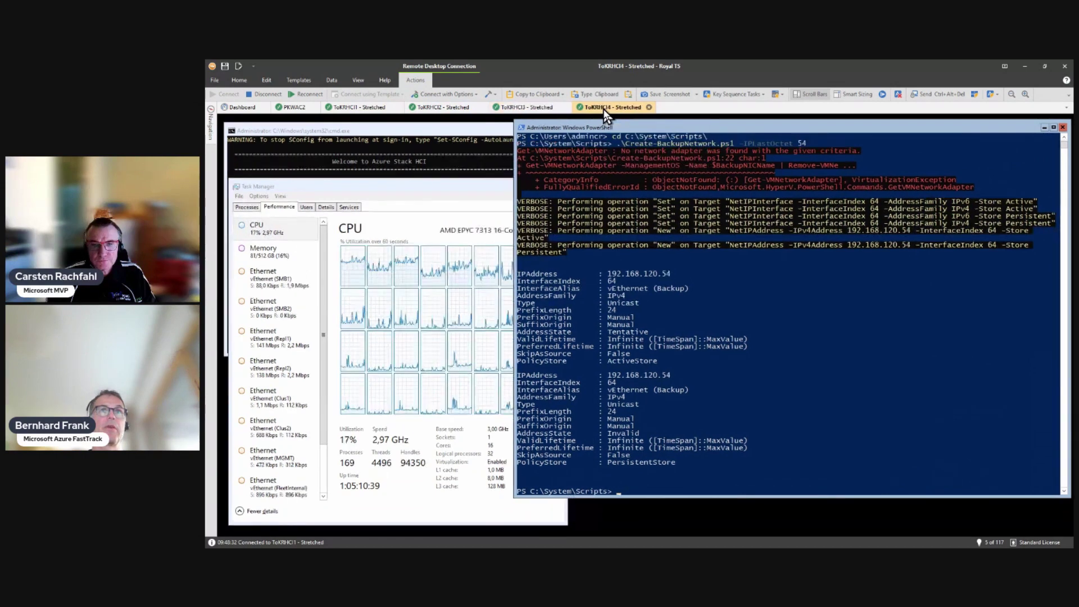
- Run get-netadapter on ToKrHCI1 and check the vEthernet (Backup) adapter in the adapter list
click(360, 107)
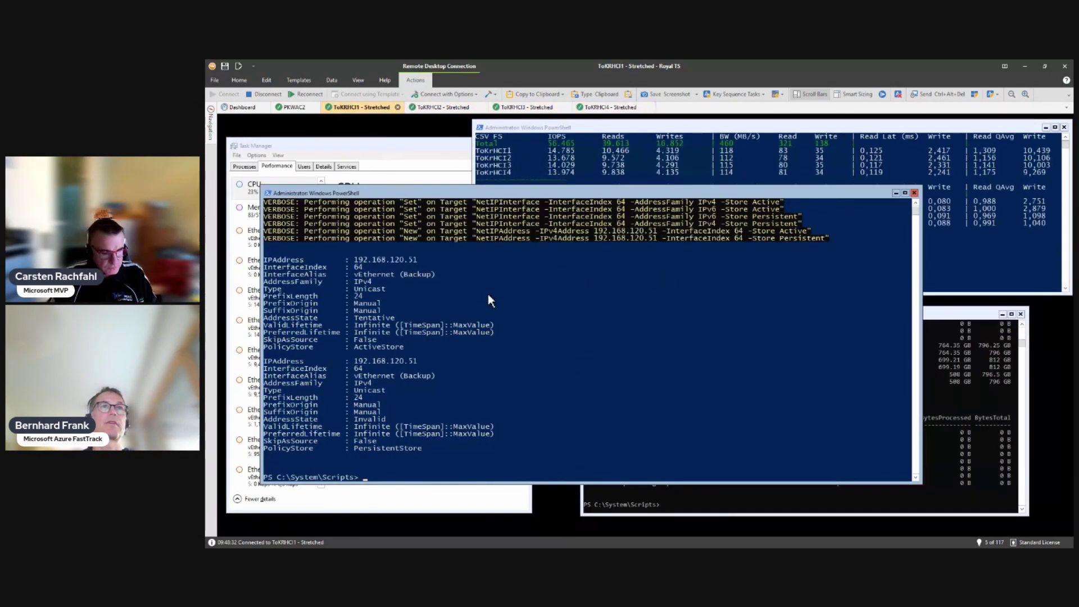
text(get)
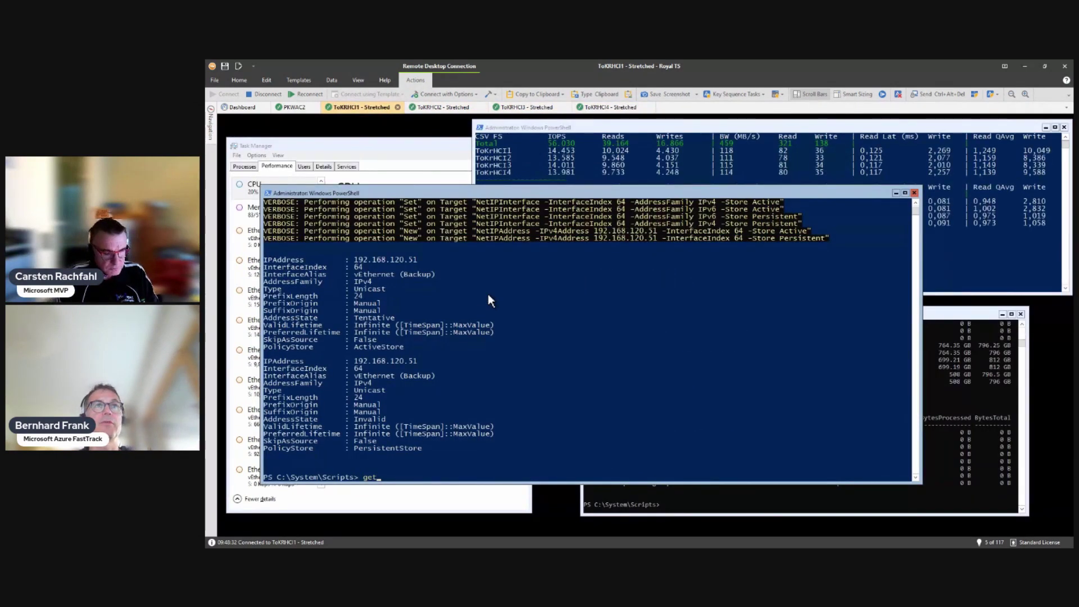
text(-netadapter)
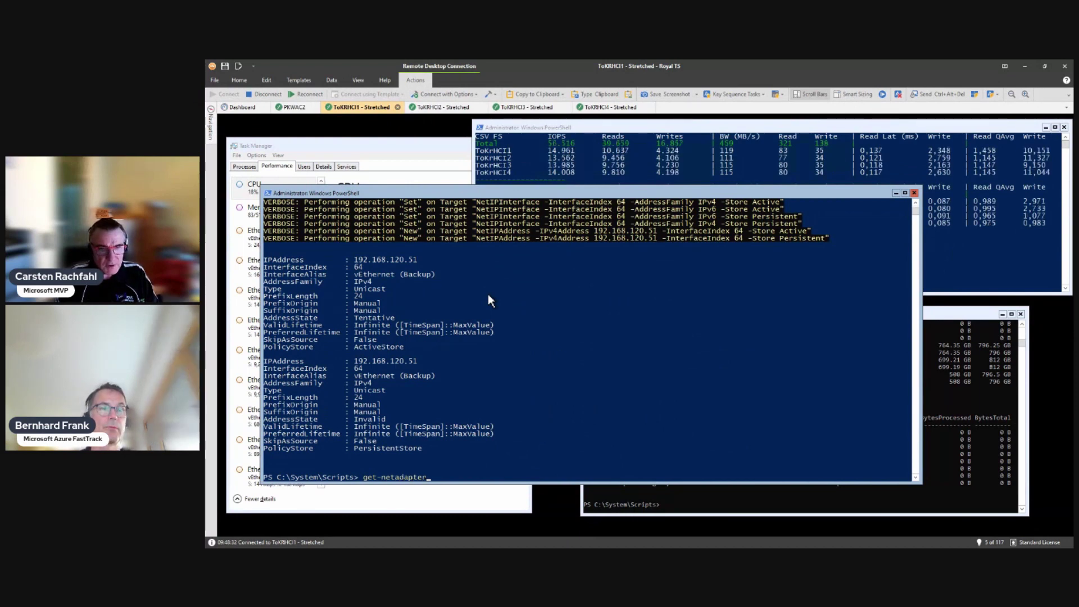
key(Return)
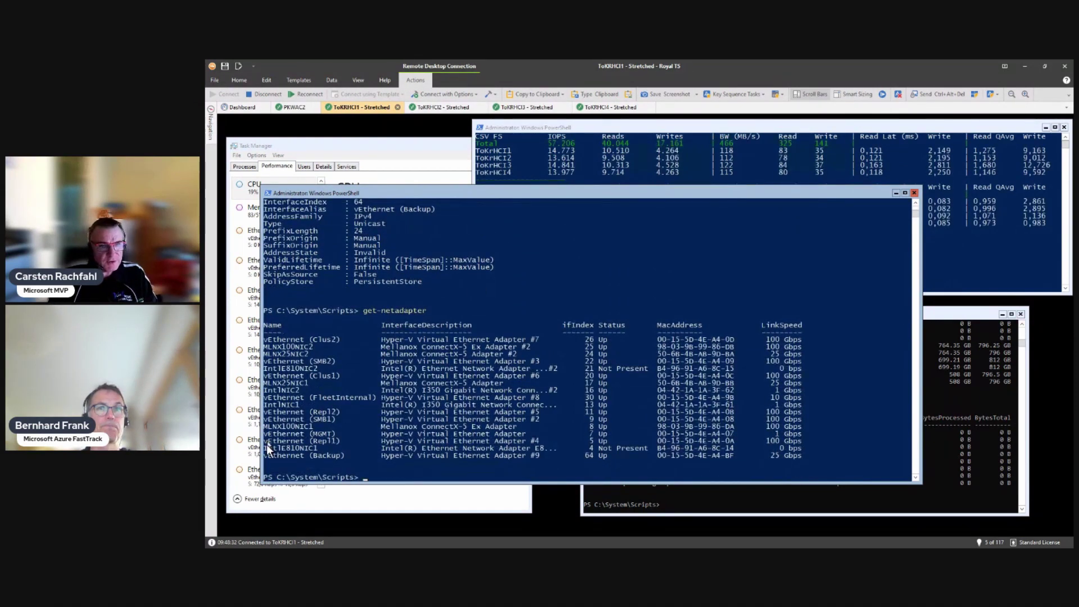
drag(264, 456, 338, 454)
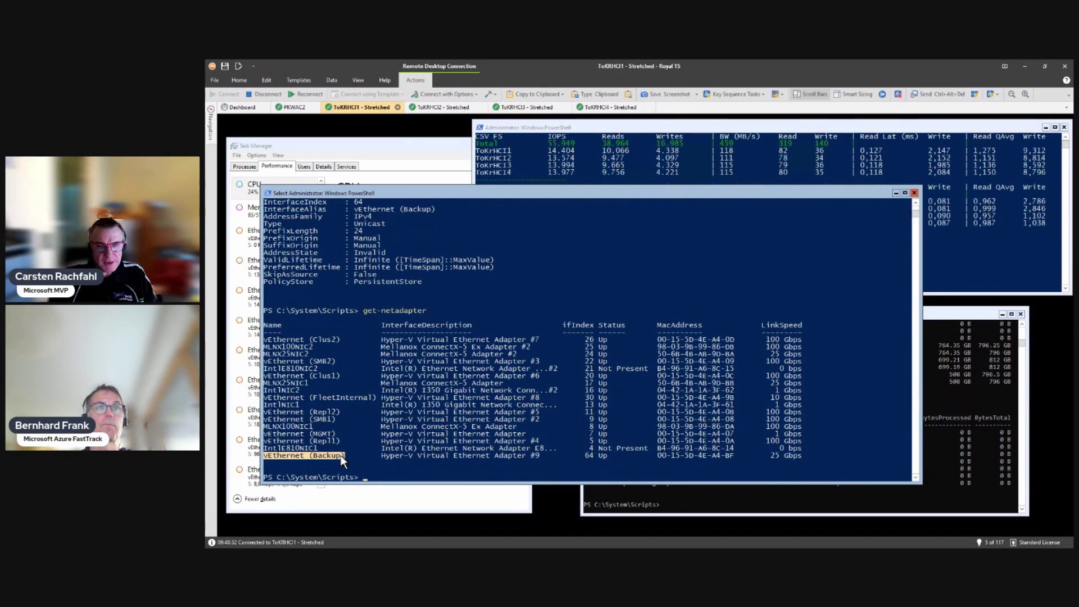
right_click(383, 453)
- Run ipconfig on ToKrHCI1 and copy the IPv4 address of the vEthernet (Backup) adapter
text(ipconfig)
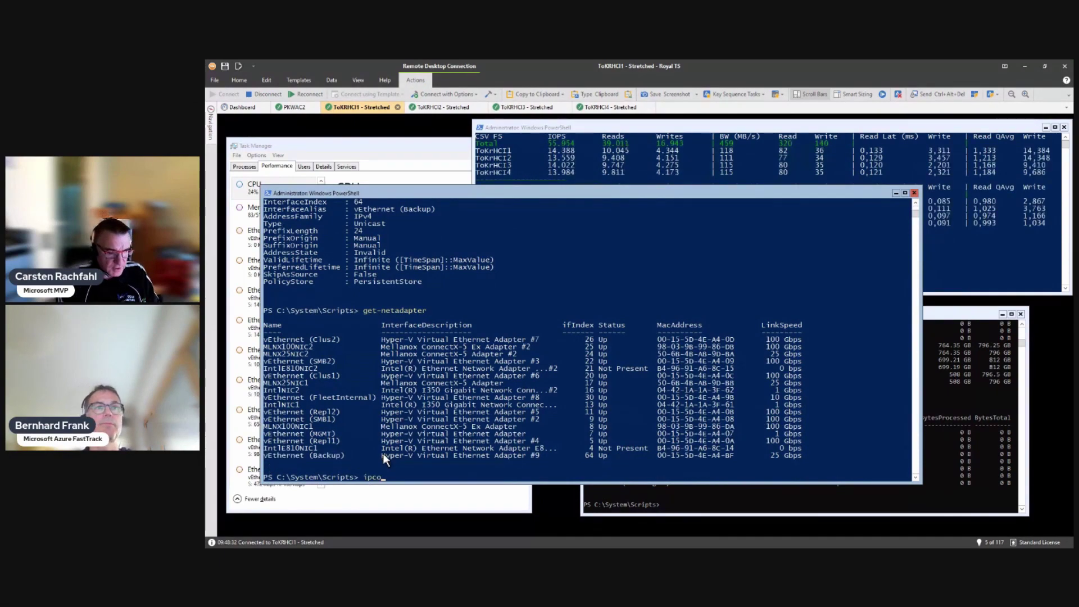
key(Return)
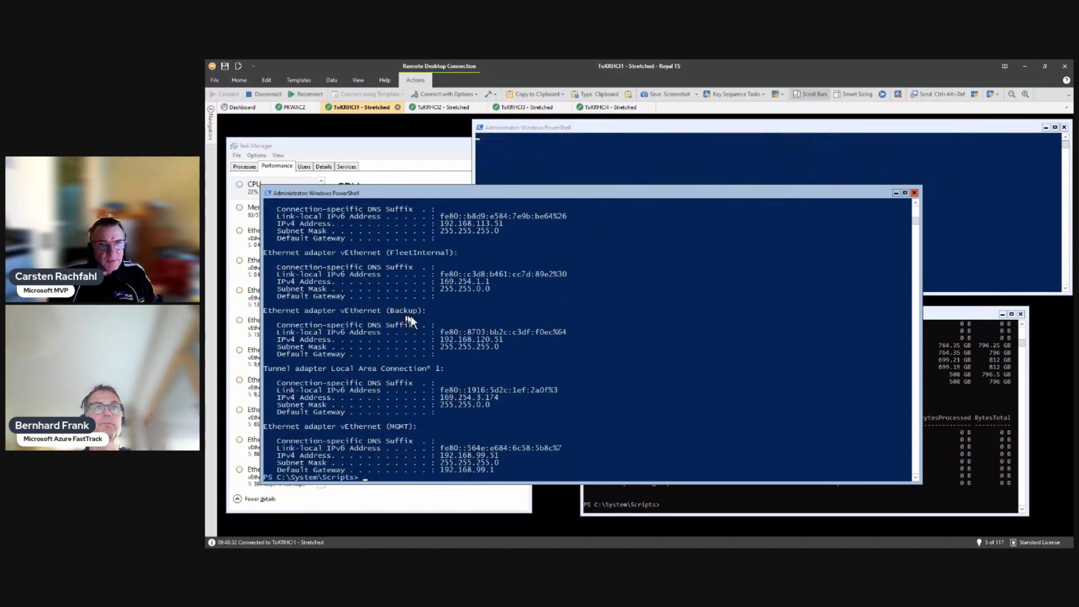
drag(441, 339, 493, 345)
right_click(504, 340)
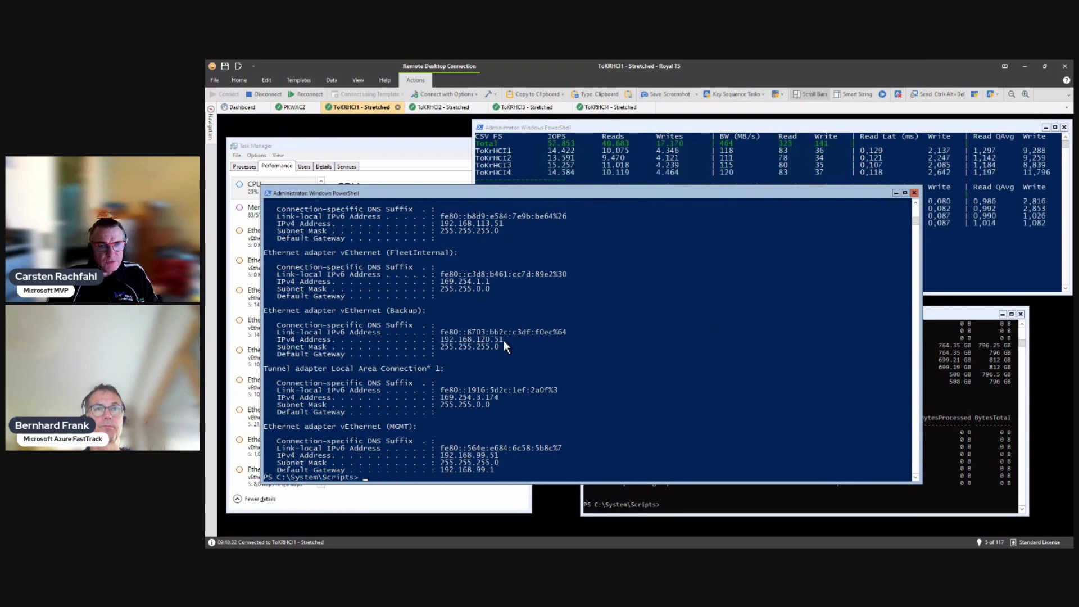
- Ping 192.168.120.52 from ToKrHCI1 to test the backup network and stop it early
text(ping)
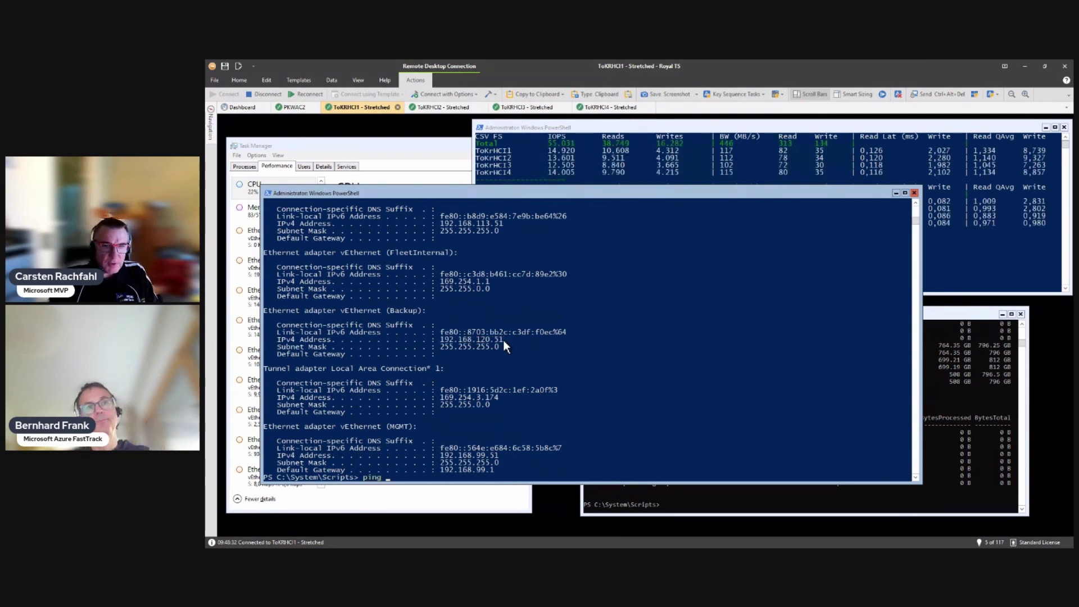
right_click(500, 337)
text(52)
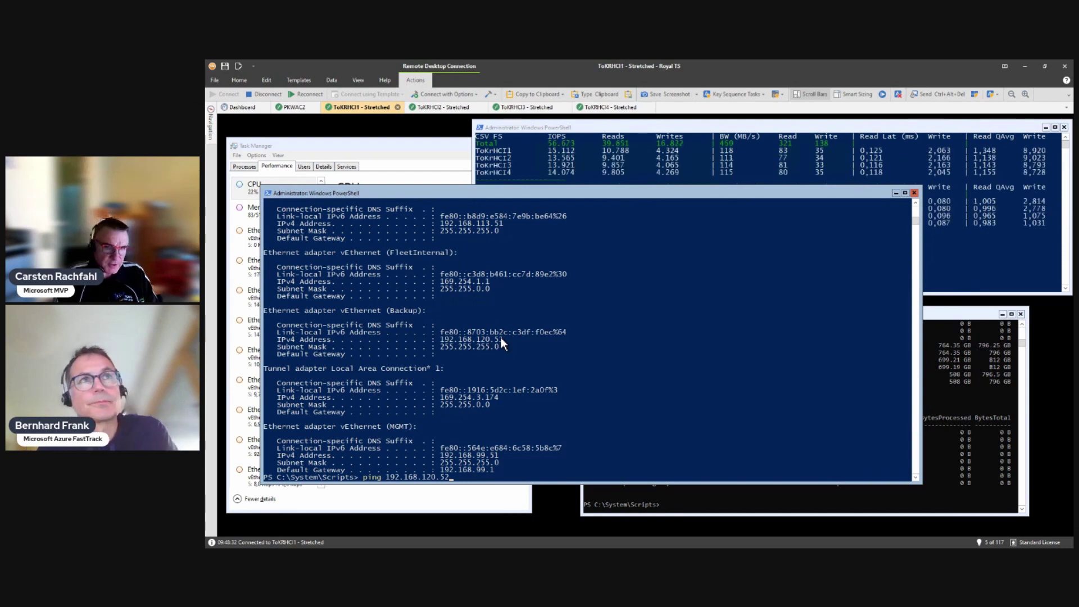
key(Return)
key(ctrl+c)
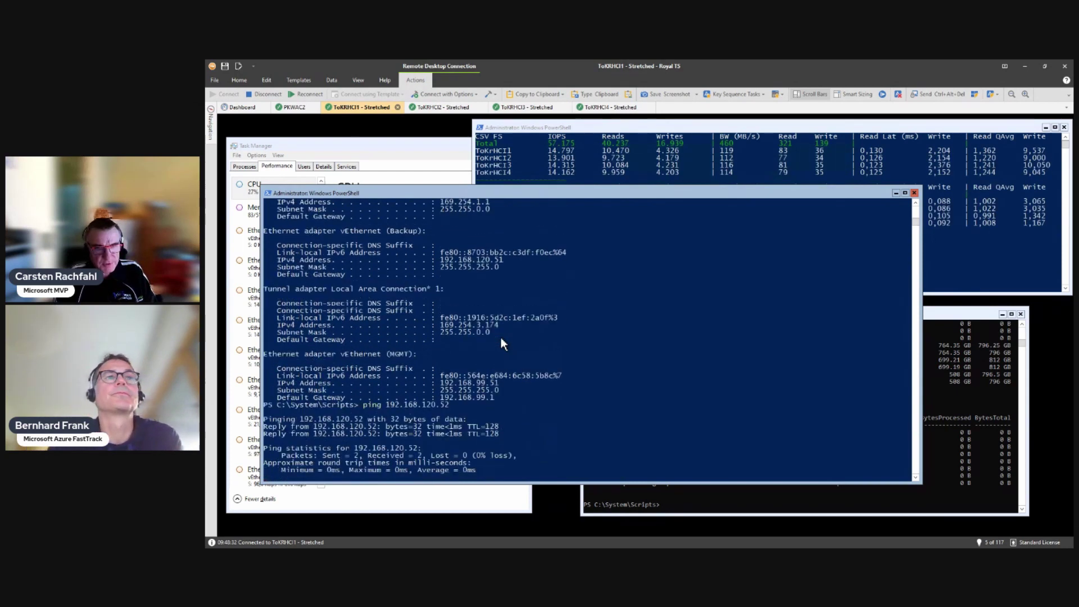
- Ping the backup addresses 192.168.120.53 and 192.168.120.54 from ToKrHCI1
key(Up)
key(BackSpace)
text(3)
key(Return)
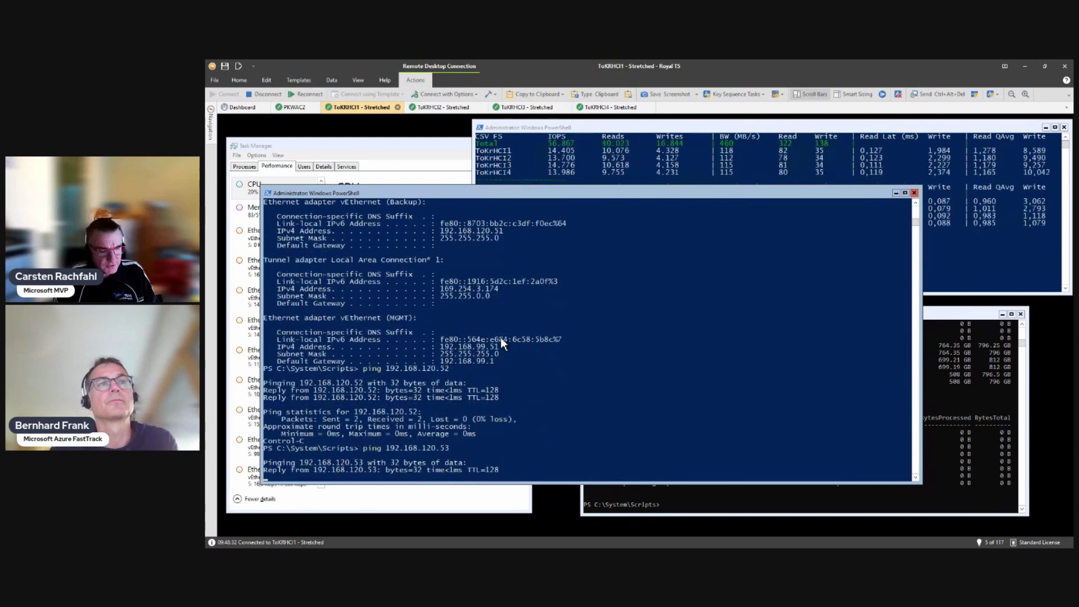
key(ctrl+c)
key(Up)
key(BackSpace)
text(4)
key(Return)
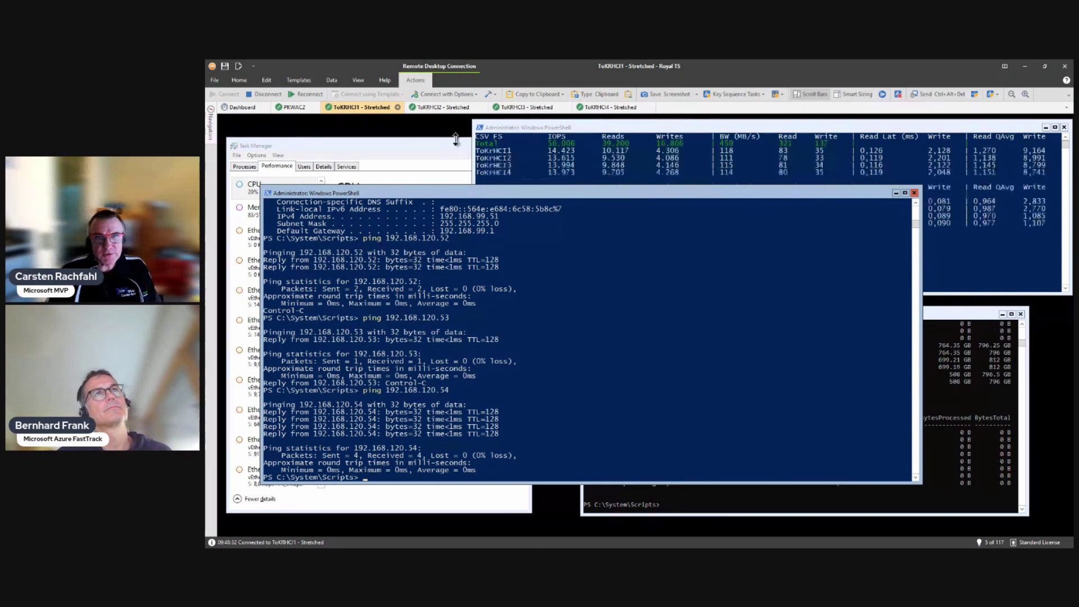
- On PKWAC2, try to live migrate the virtual machine vm-base-TOKRHCI2-023 to node ToKrHCI1
click(290, 107)
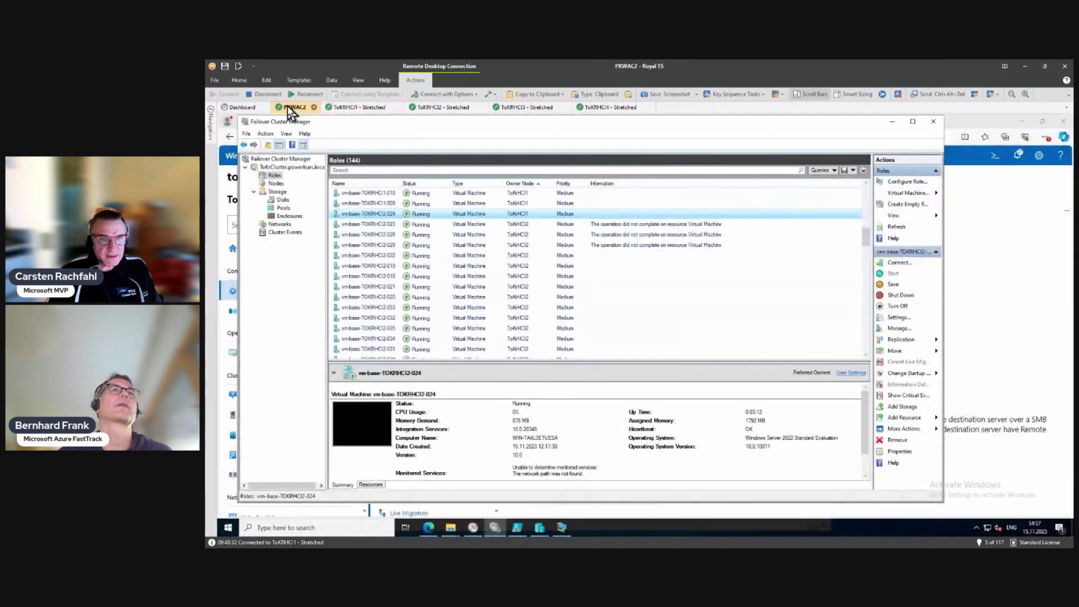
click(394, 225)
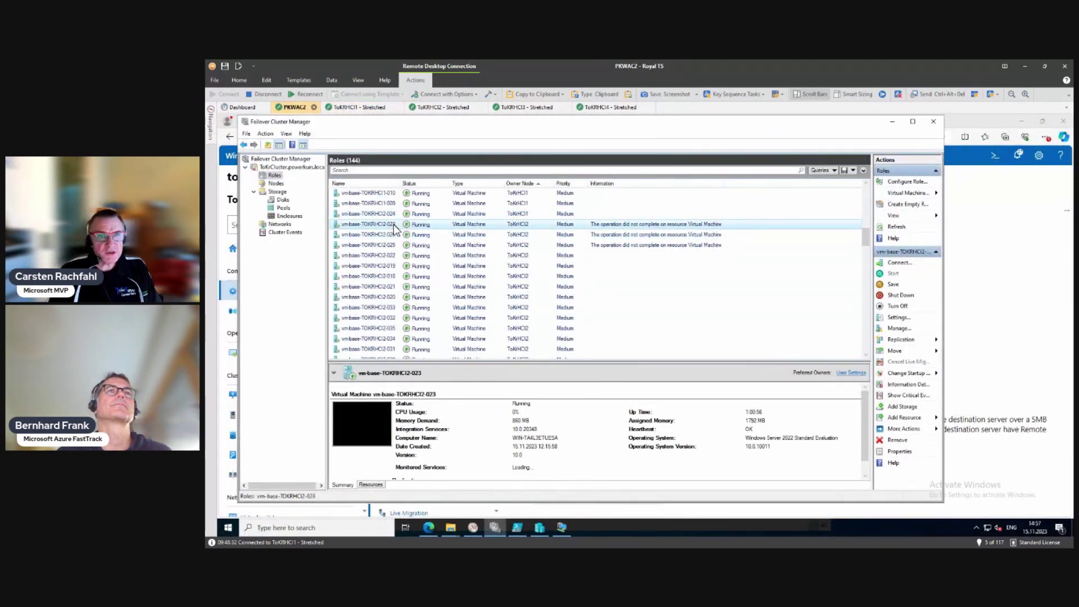
right_click(394, 225)
mouse_move(427, 317)
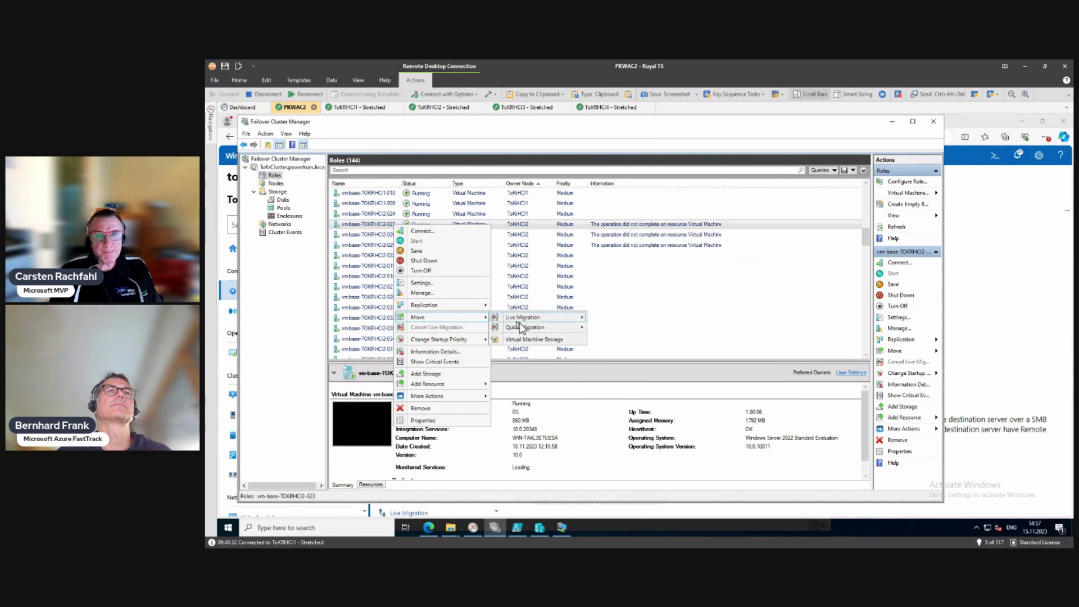
mouse_move(540, 317)
click(599, 327)
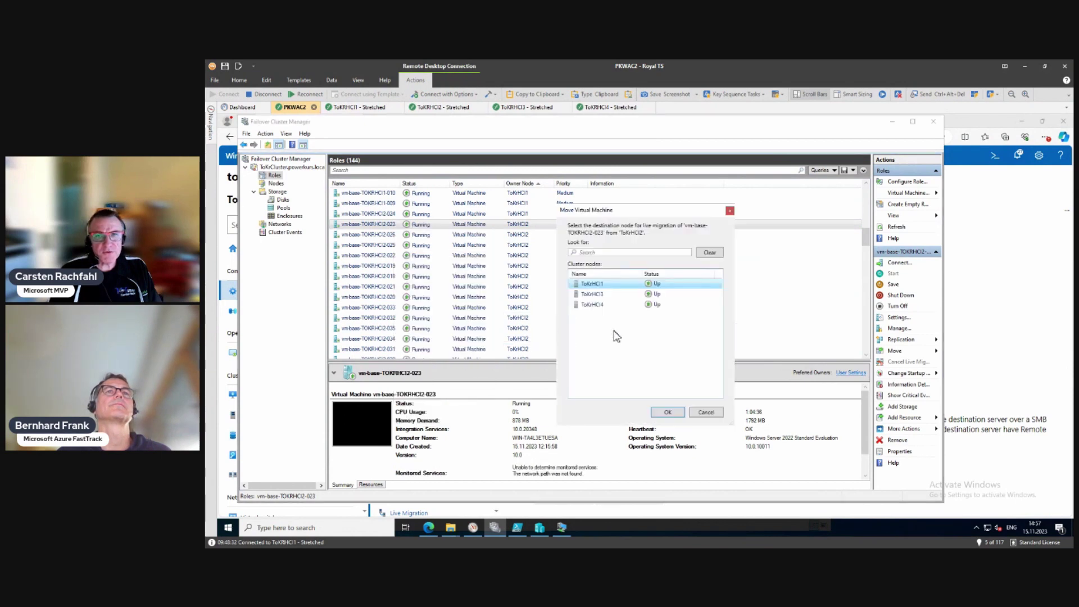
click(669, 412)
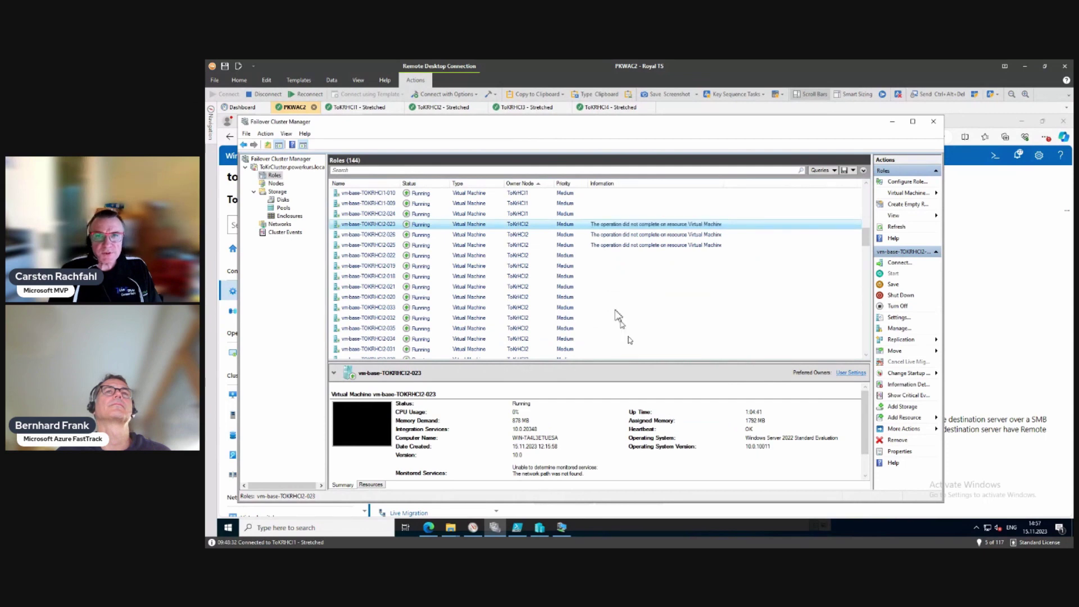
- Set Cluster Network 1 in the cluster's networks to not allow cluster network communication
click(272, 225)
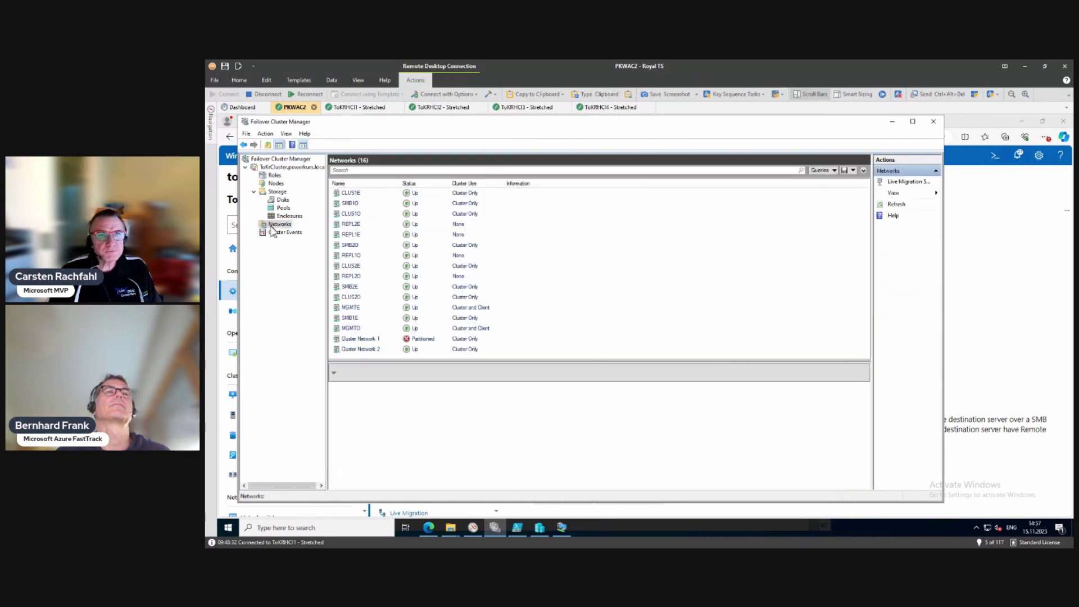
click(370, 342)
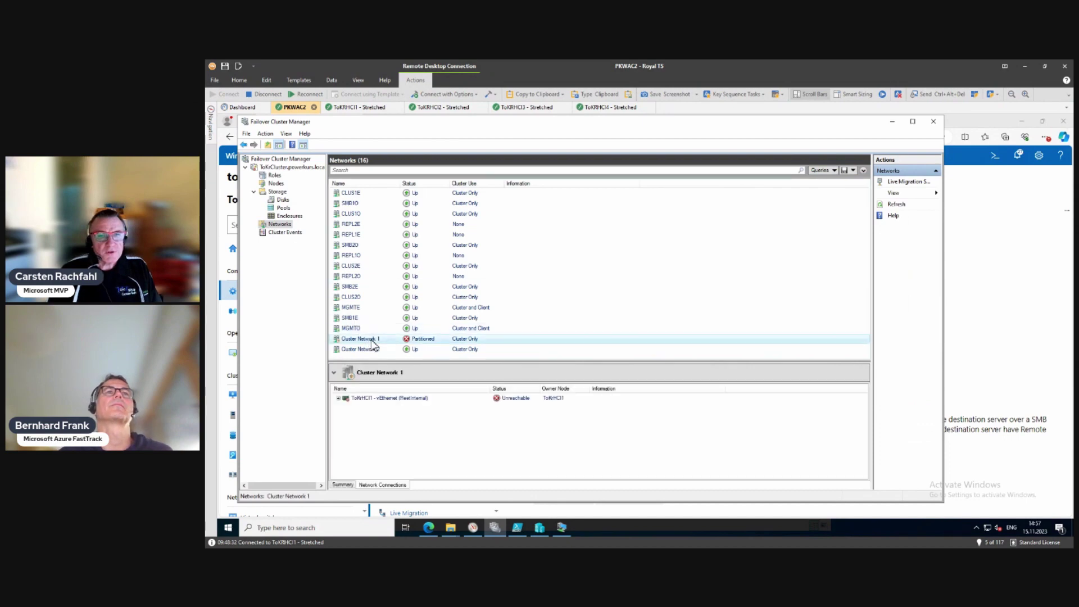
right_click(371, 341)
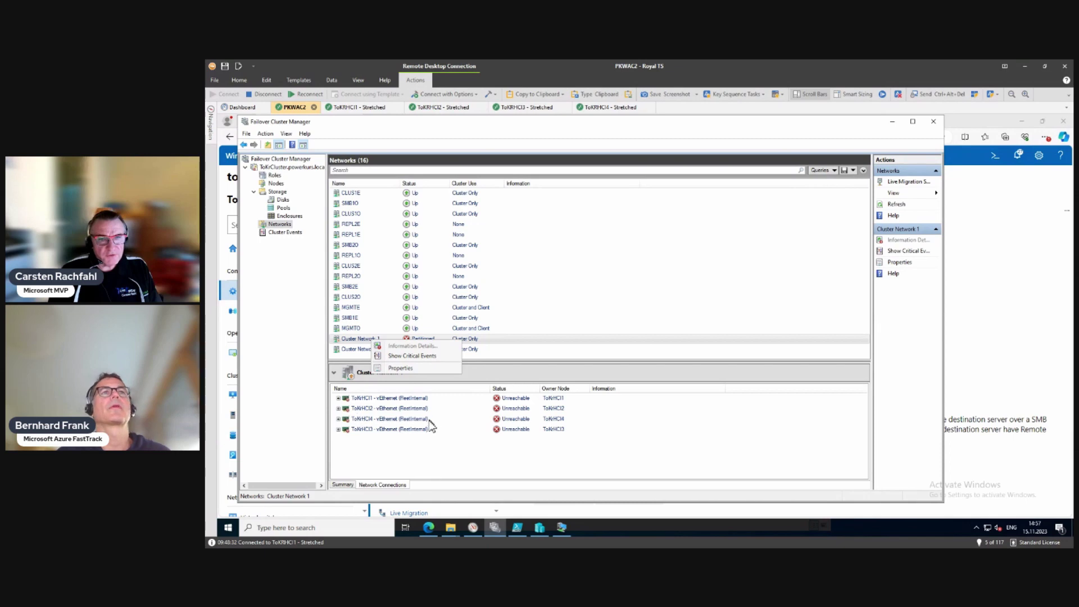
click(395, 370)
click(534, 303)
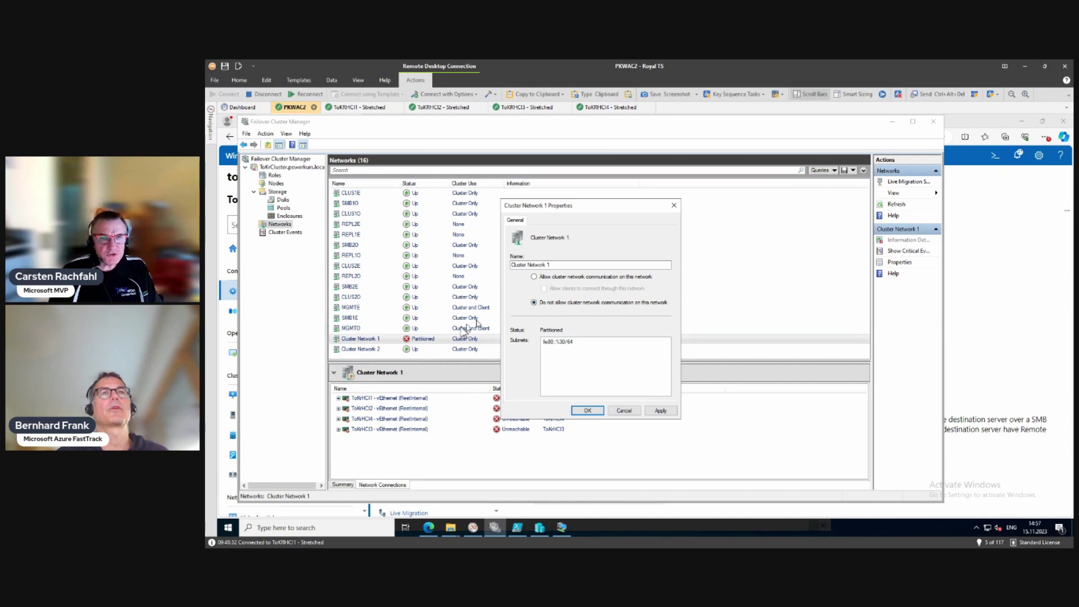
click(659, 410)
click(586, 410)
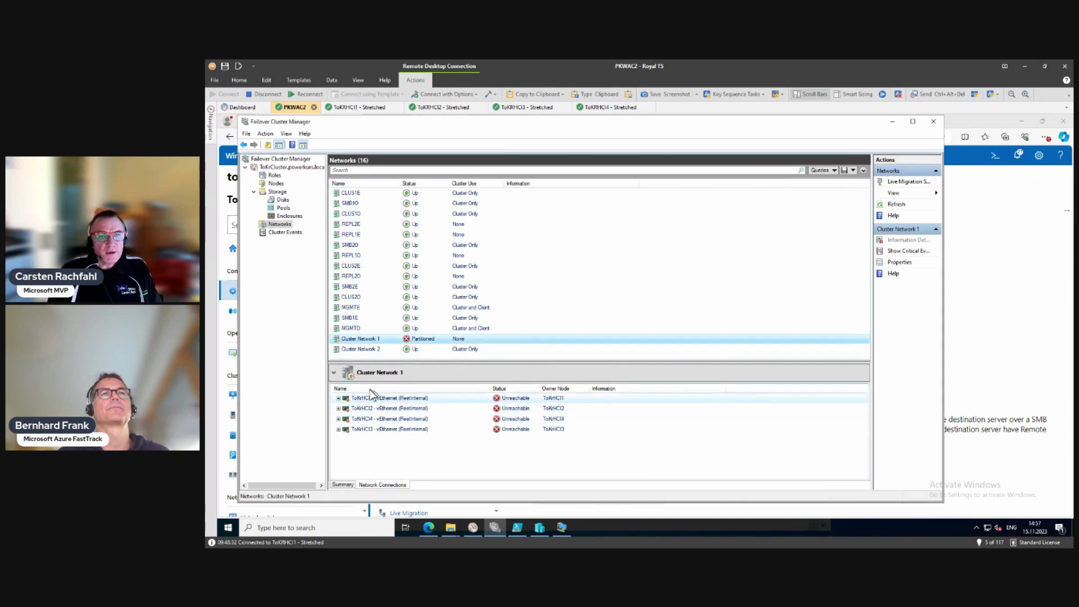
- Expand the FleetInternal connections of all four nodes in Cluster Network 1 and examine their adapters and IPv6 addresses
click(338, 399)
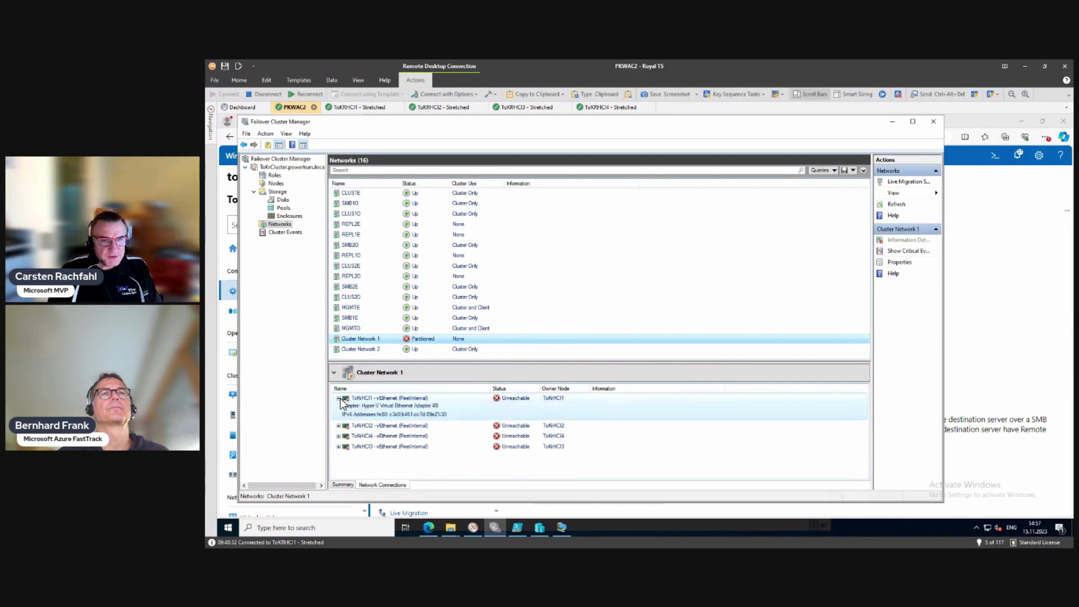
click(338, 426)
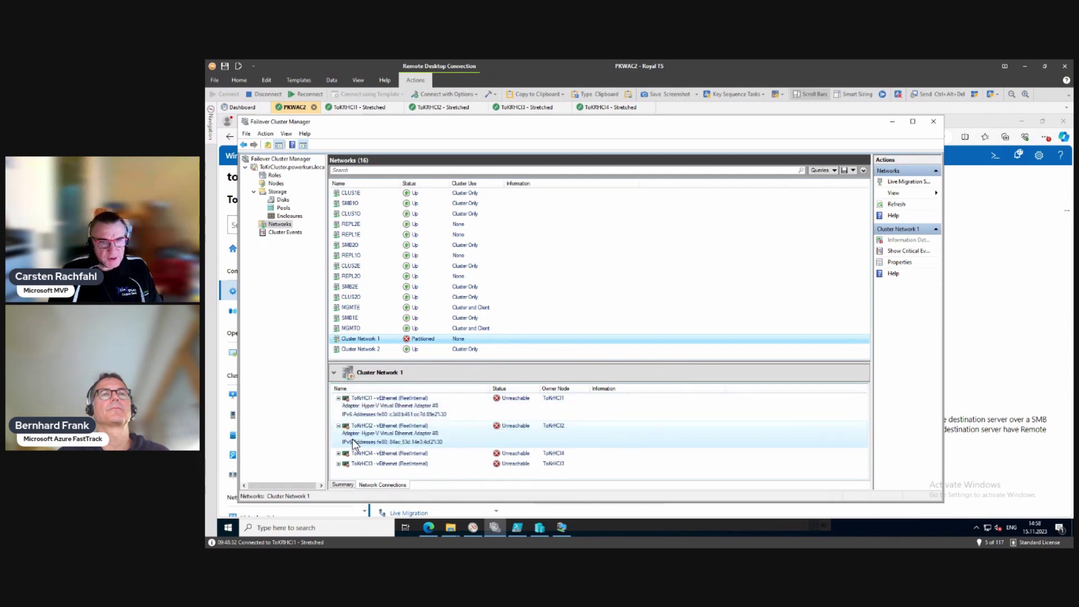
click(338, 454)
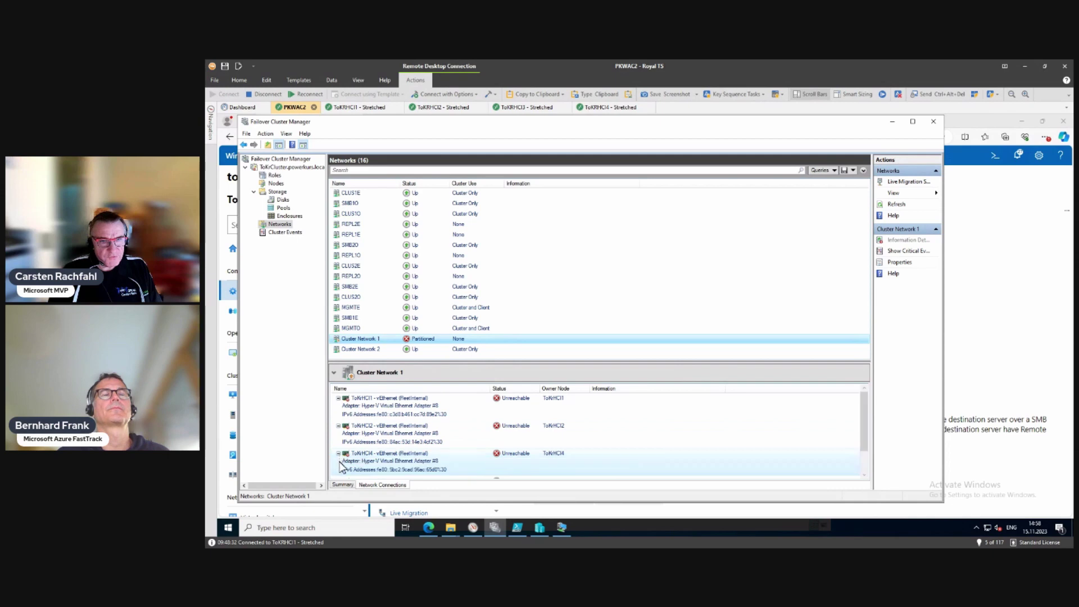
scroll(341, 466, down, 2)
click(338, 454)
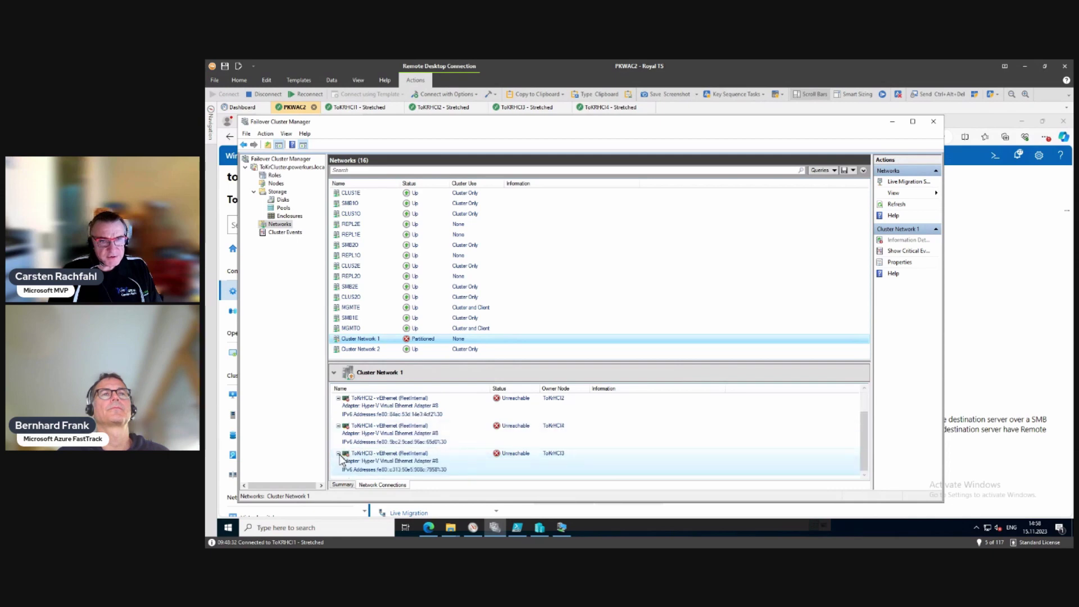
scroll(341, 459, up, 2)
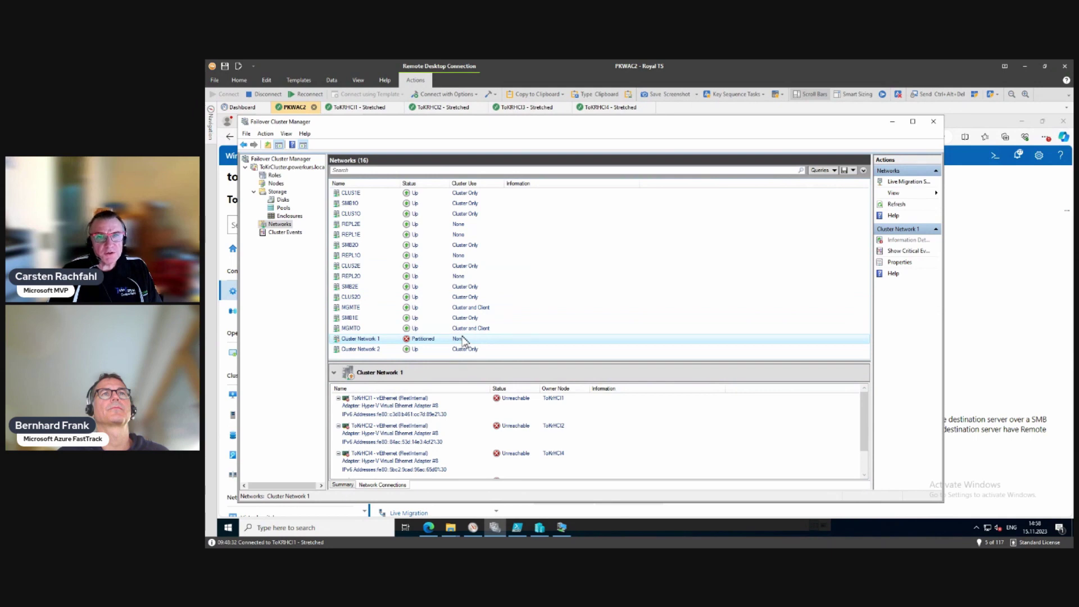
- Rename Cluster Network 1 to FleetInternal
right_click(373, 341)
click(400, 371)
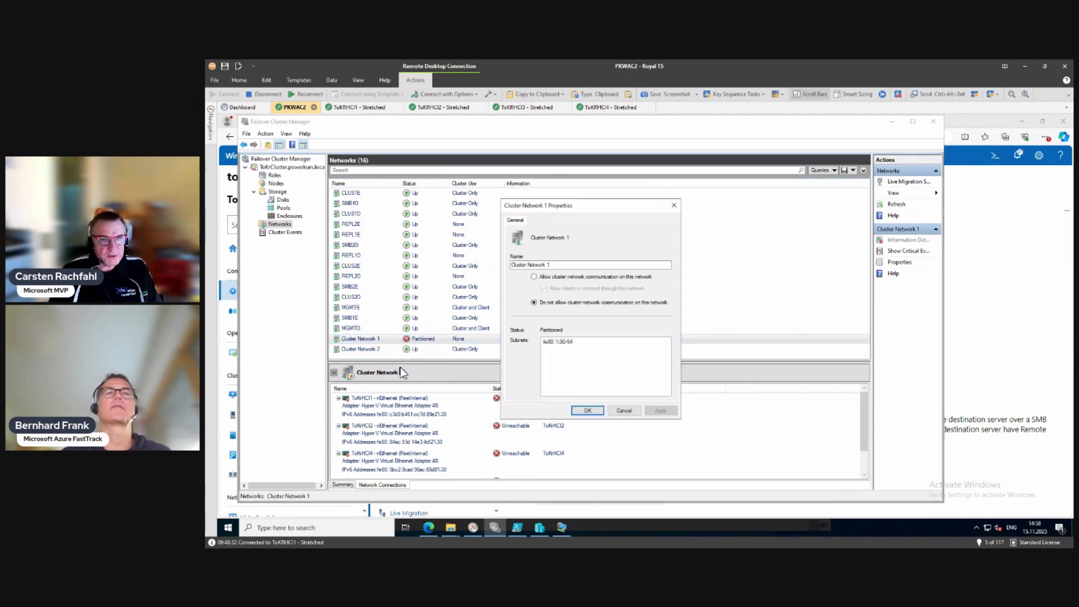
triple_click(544, 264)
text(VM)
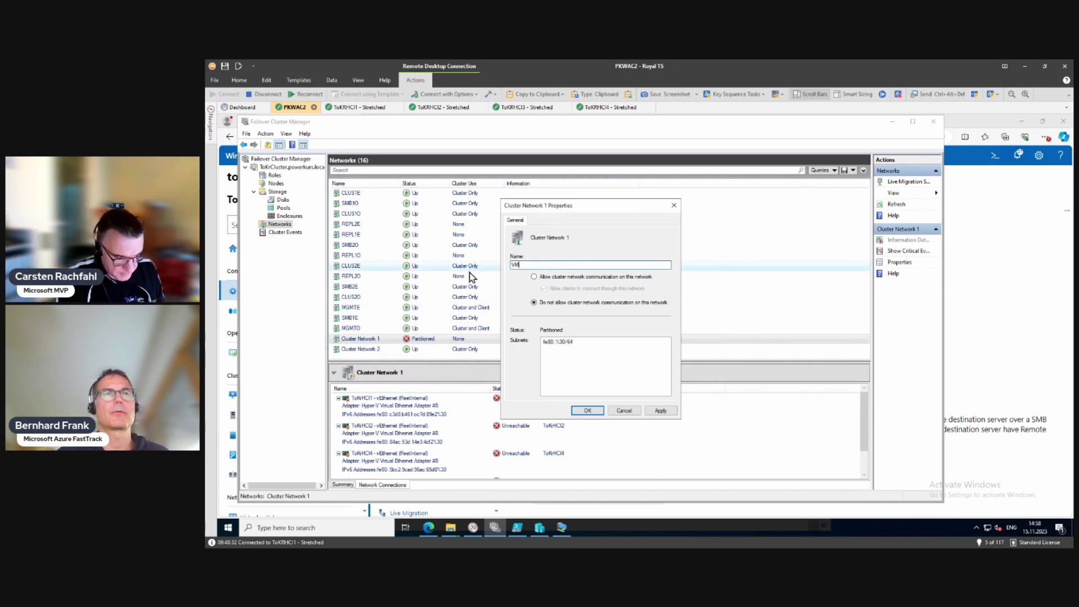
key(BackSpace)
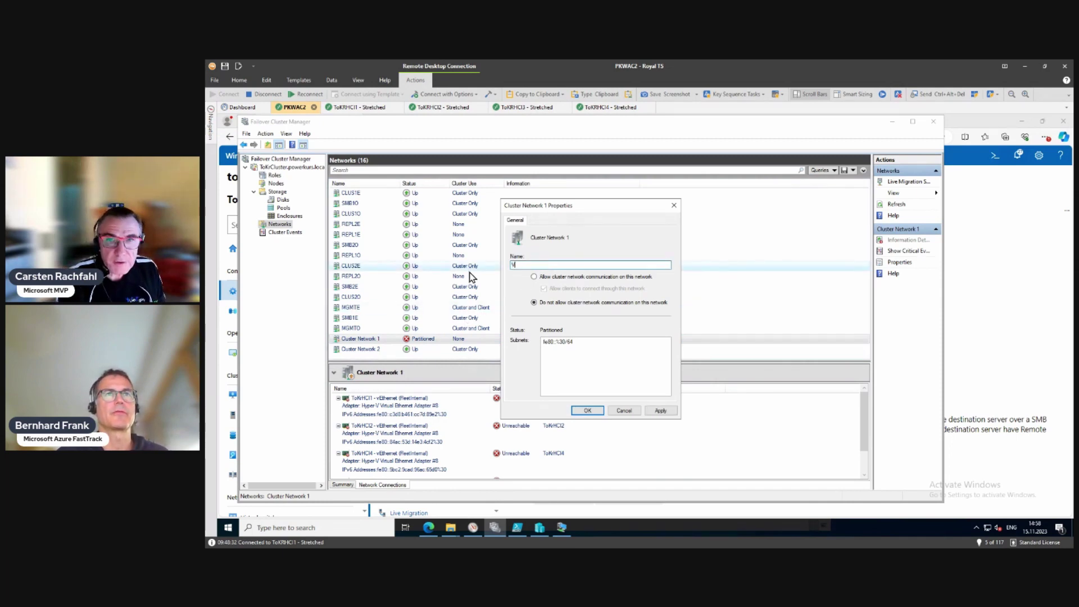
key(BackSpace)
text(FleetInterna)
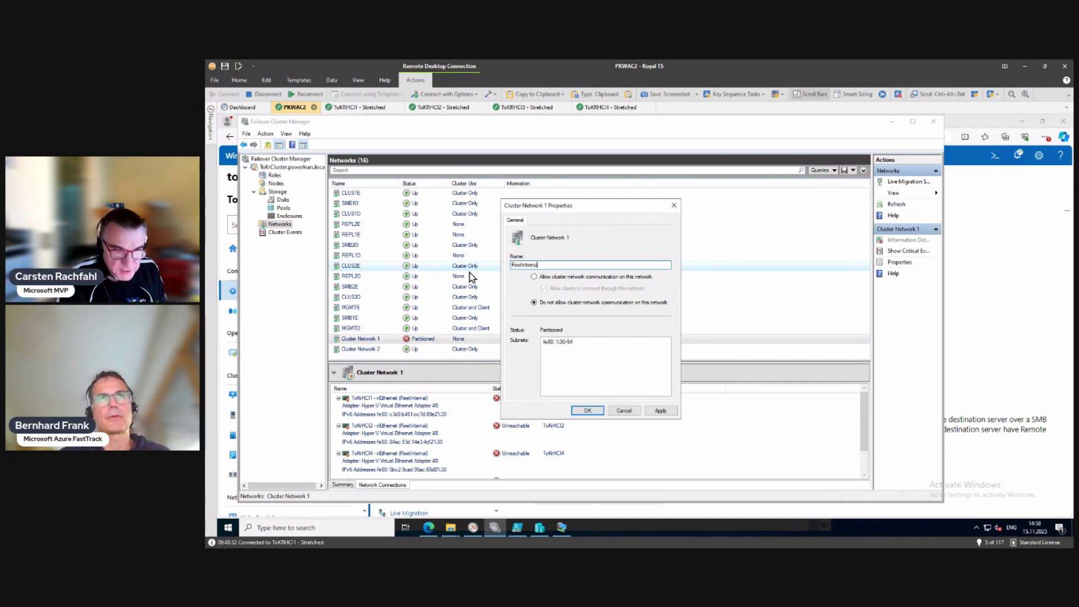
key(Return)
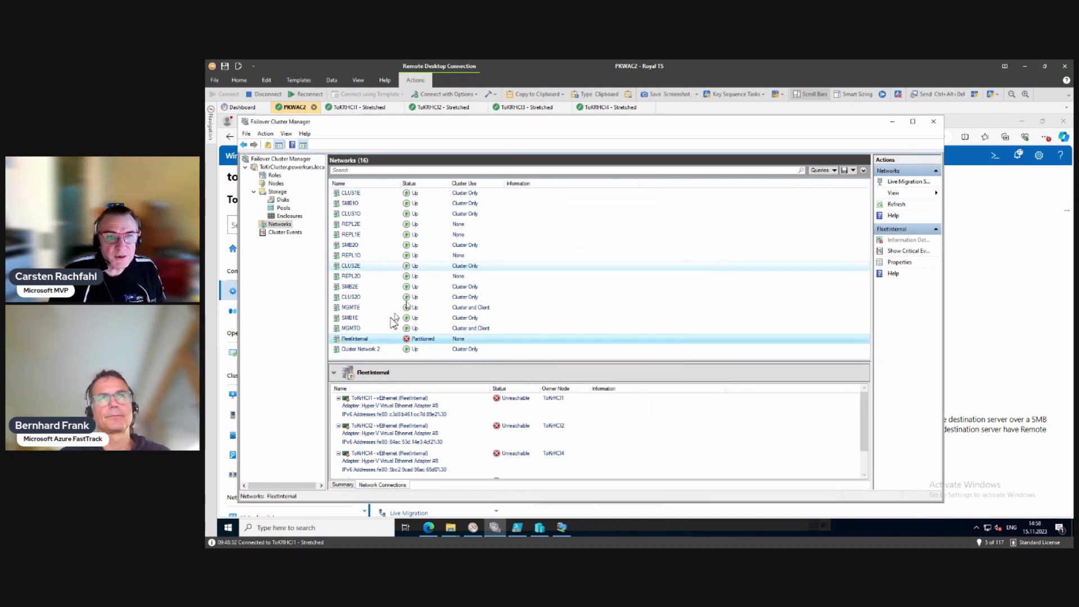
- Rename Cluster Network 2, the network with the Backup adapters, as Temp Livemigration
click(359, 348)
right_click(360, 349)
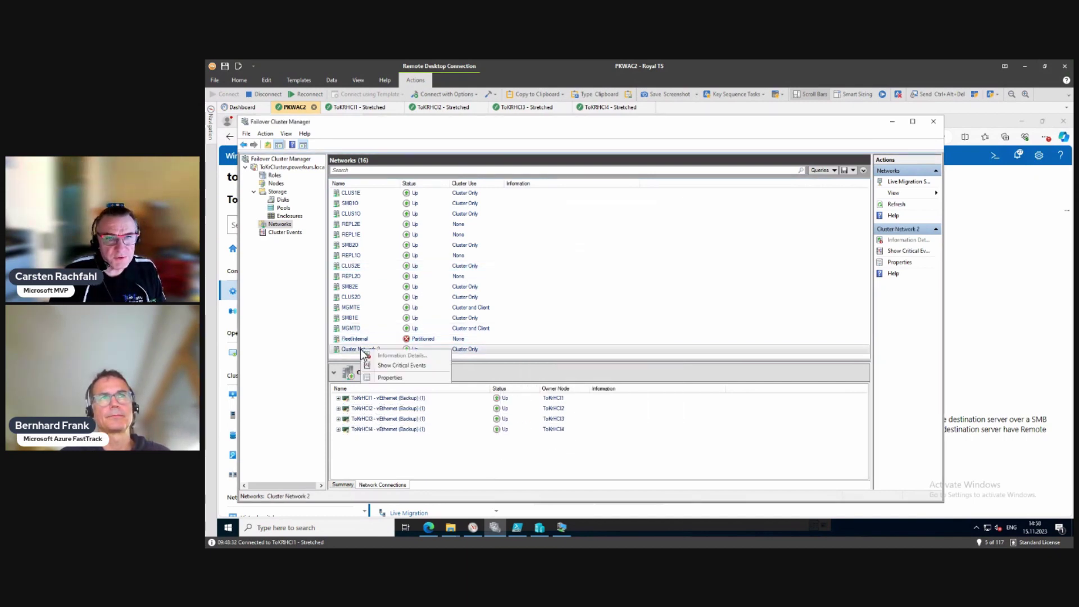
click(384, 378)
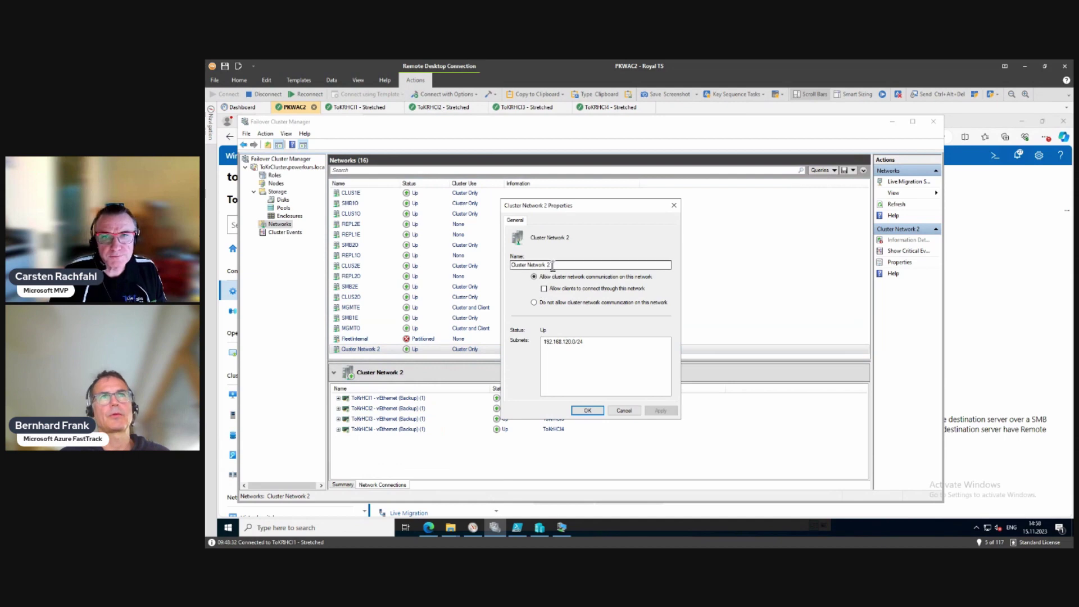
drag(552, 265, 465, 264)
text(Backup)
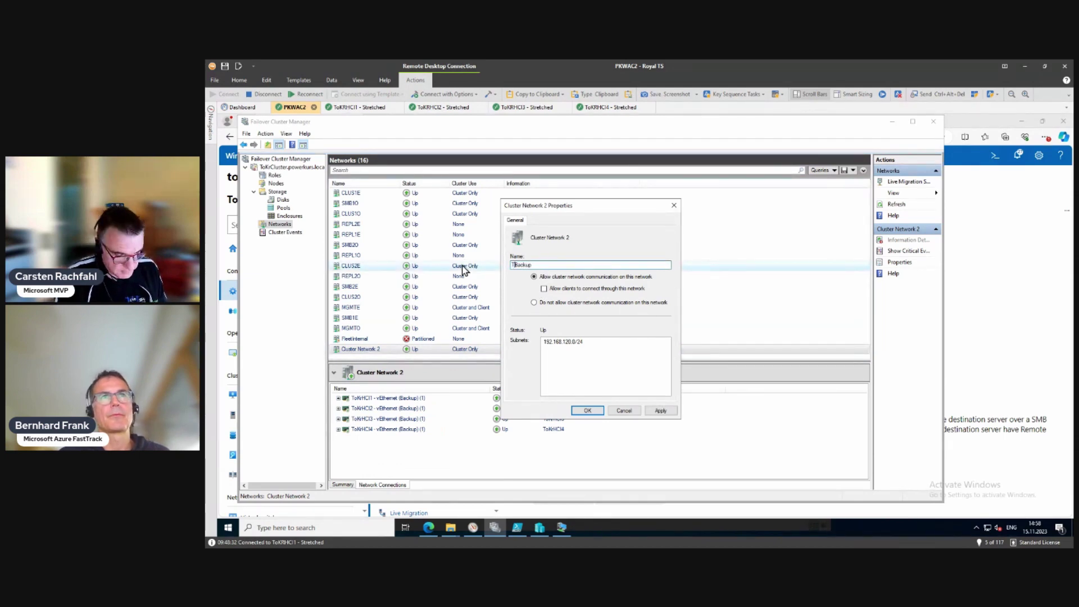
text(emp)
key(Delete)
key(Delete)
key(Delete)
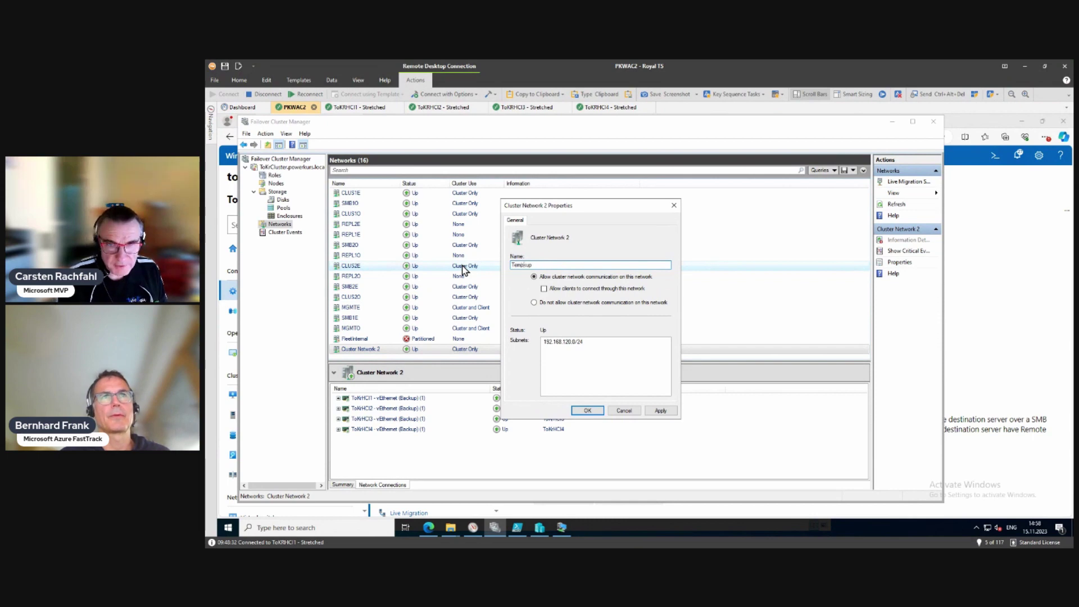
key(Delete)
key(Delete)
key(Delete)
text(Livem)
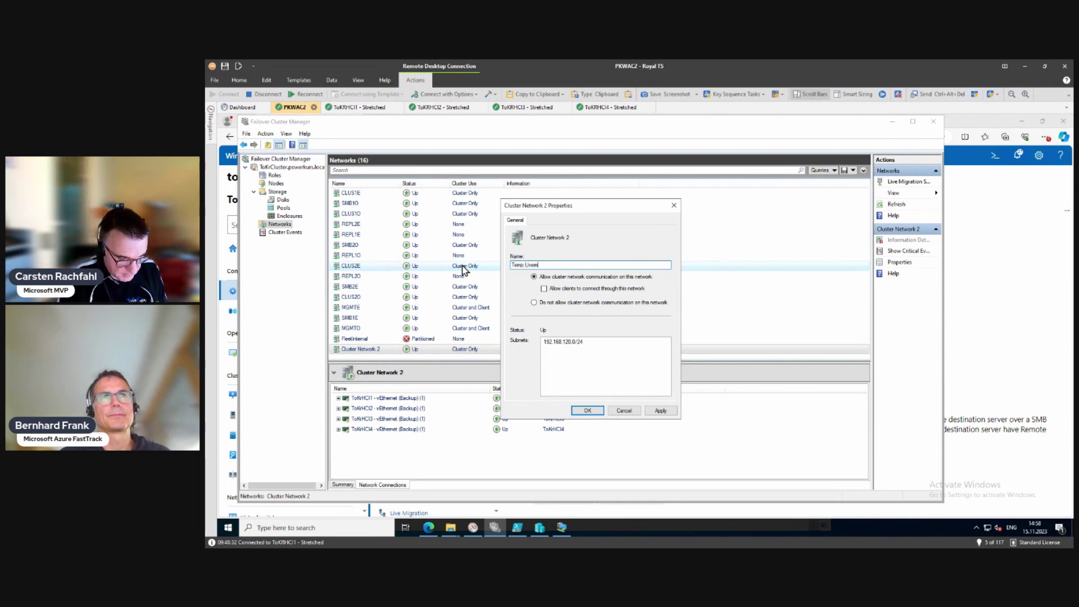
text(igration)
key(Return)
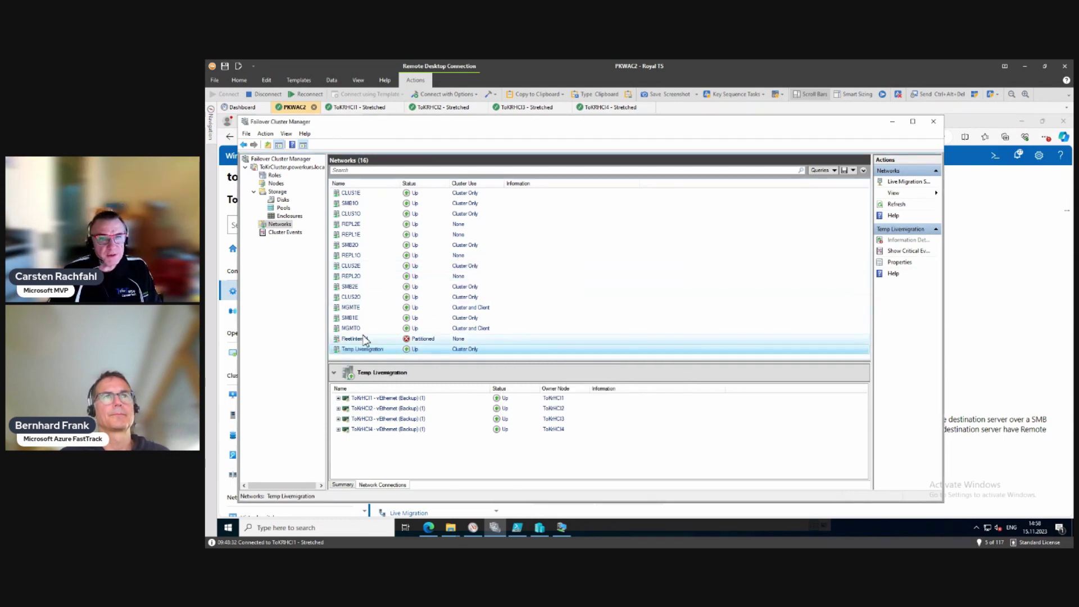
- In the cluster's roles, live migrate the virtual machine vm-base-TOKRHCI2-023 to node ToKrHCI1
click(274, 175)
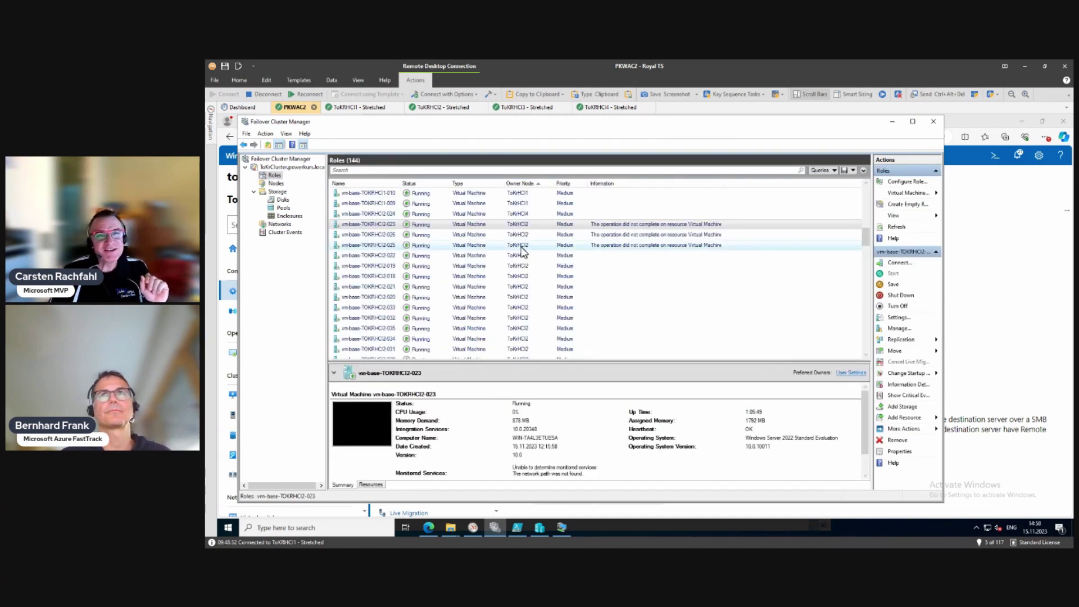
right_click(462, 225)
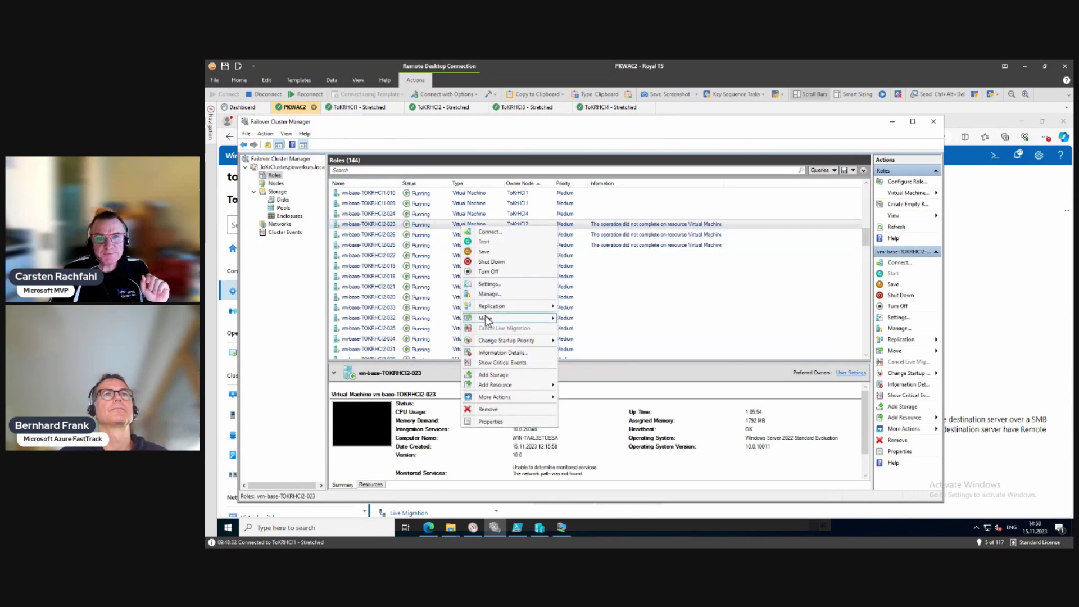
mouse_move(521, 319)
mouse_move(593, 319)
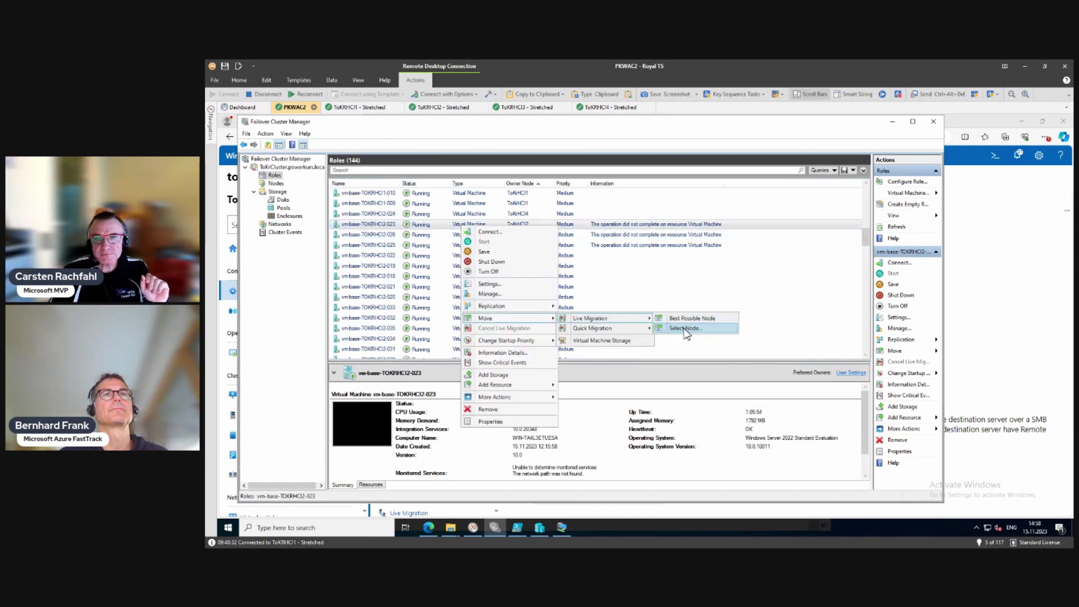
click(684, 328)
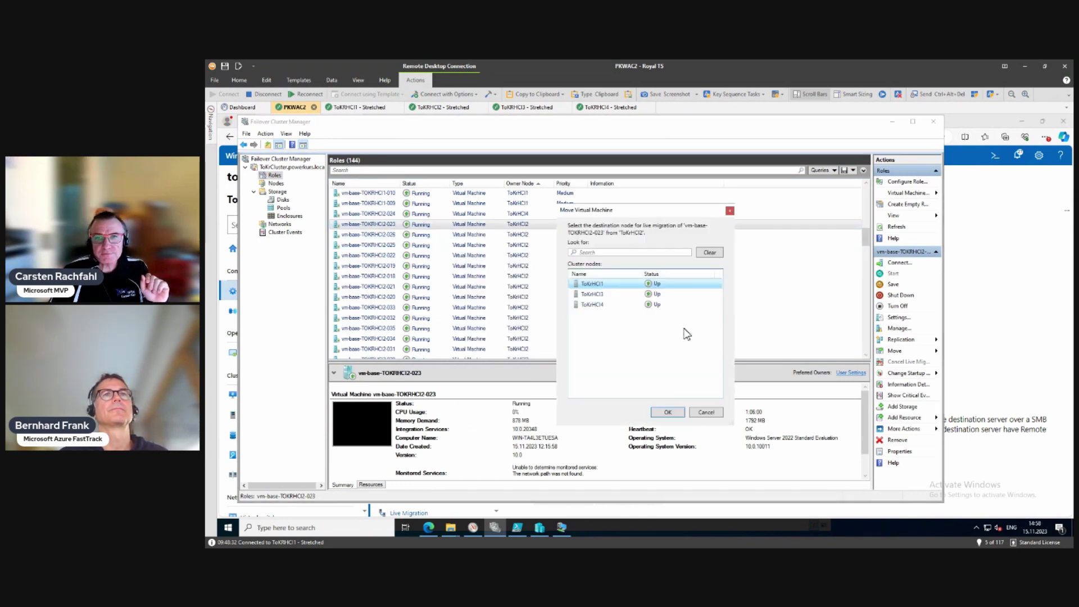
click(667, 412)
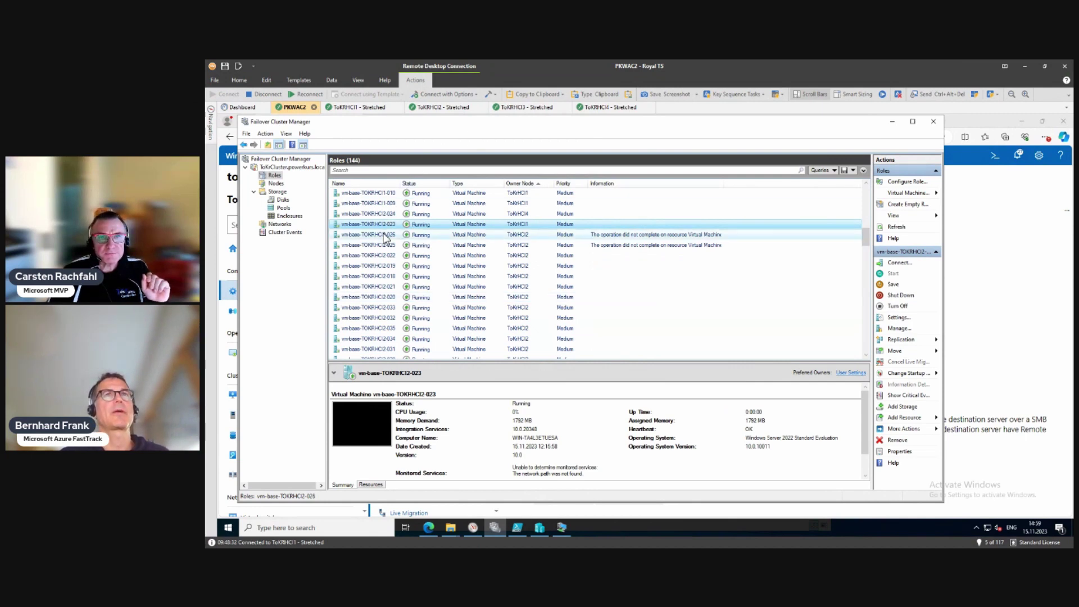
click(386, 235)
scroll(386, 243, down, 4)
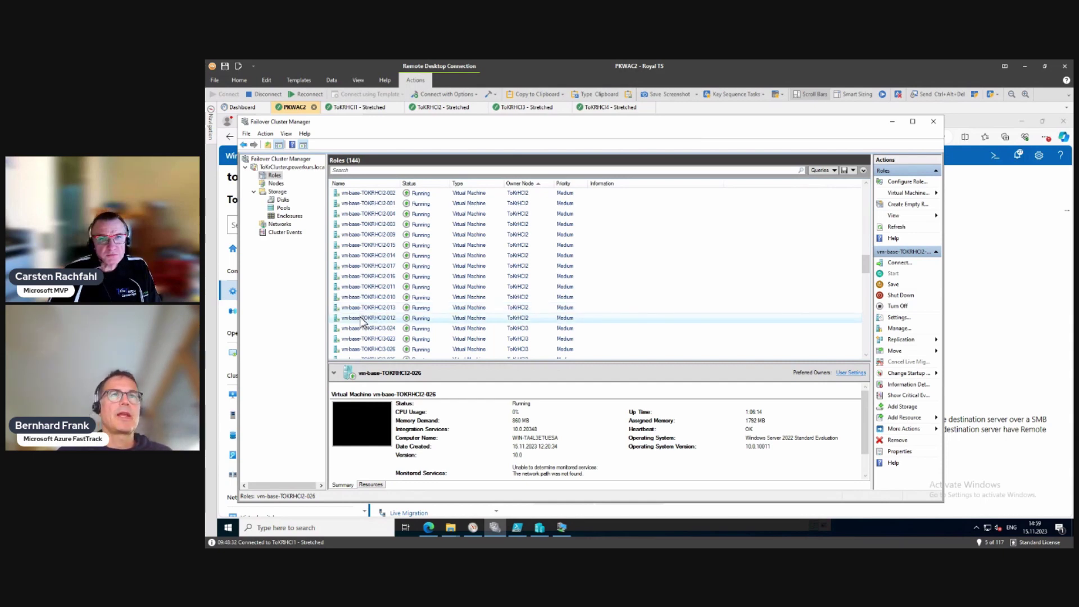
shift+click(363, 319)
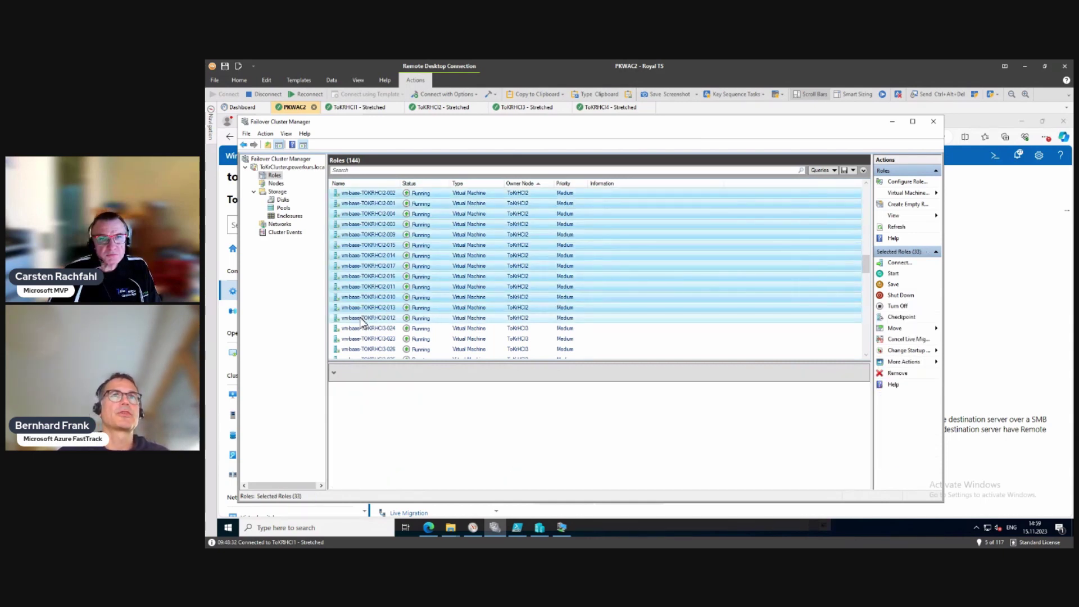
- Sort the cluster roles by name in ascending order and bring the start of the vm-base-TOKRHCI2 machines into view
click(370, 184)
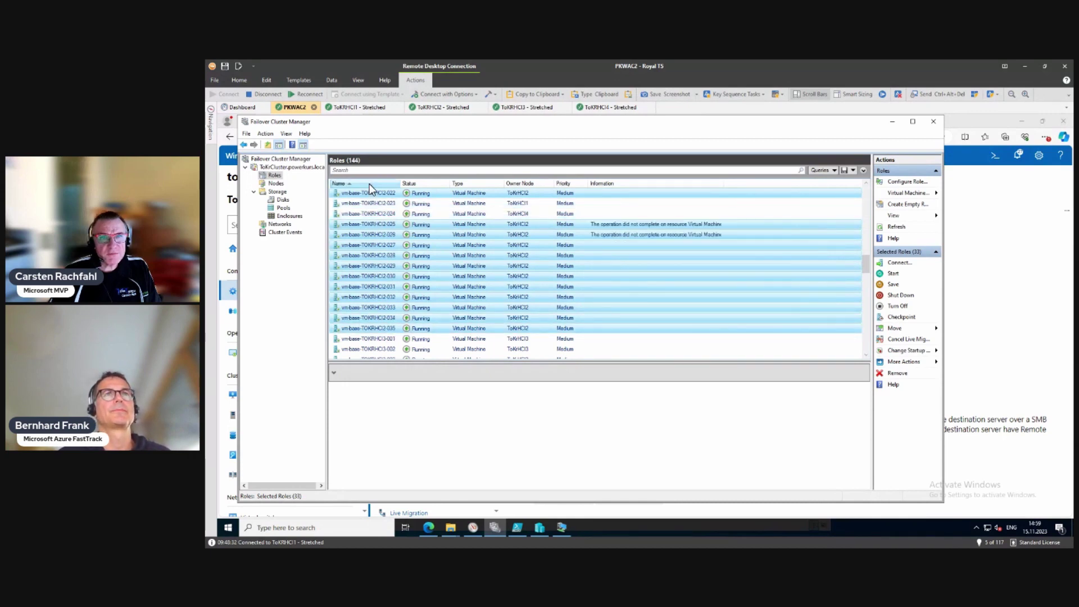
click(369, 184)
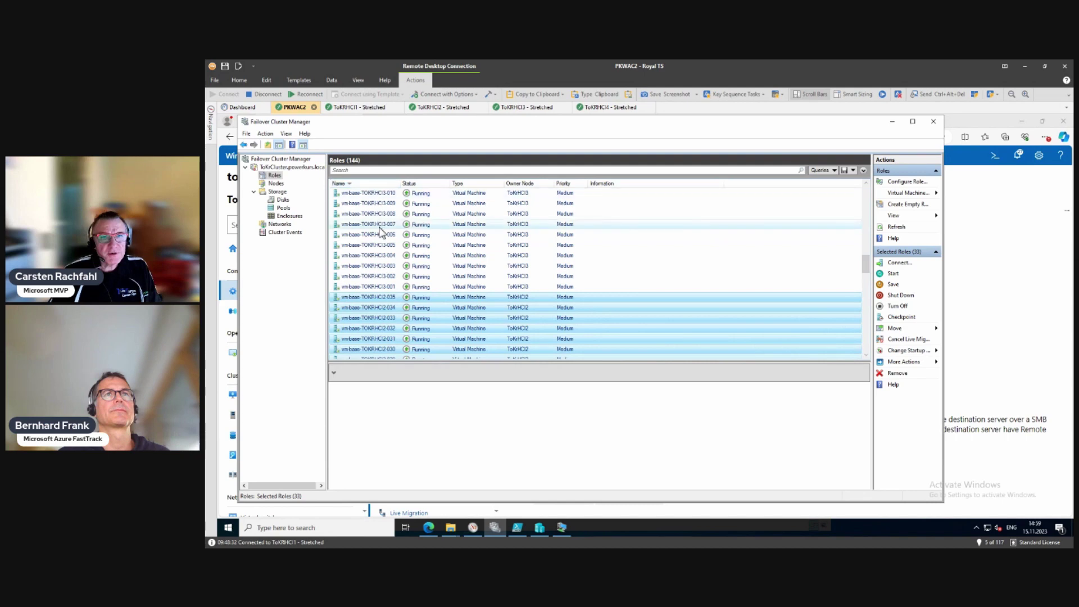
click(369, 184)
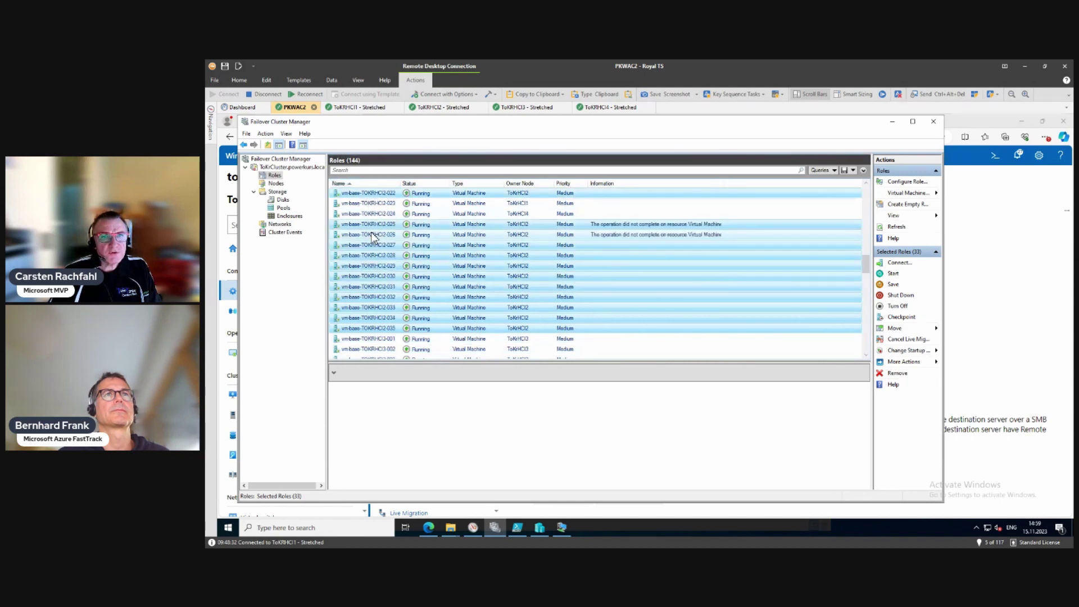
scroll(370, 234, up, 6)
scroll(371, 233, down, 2)
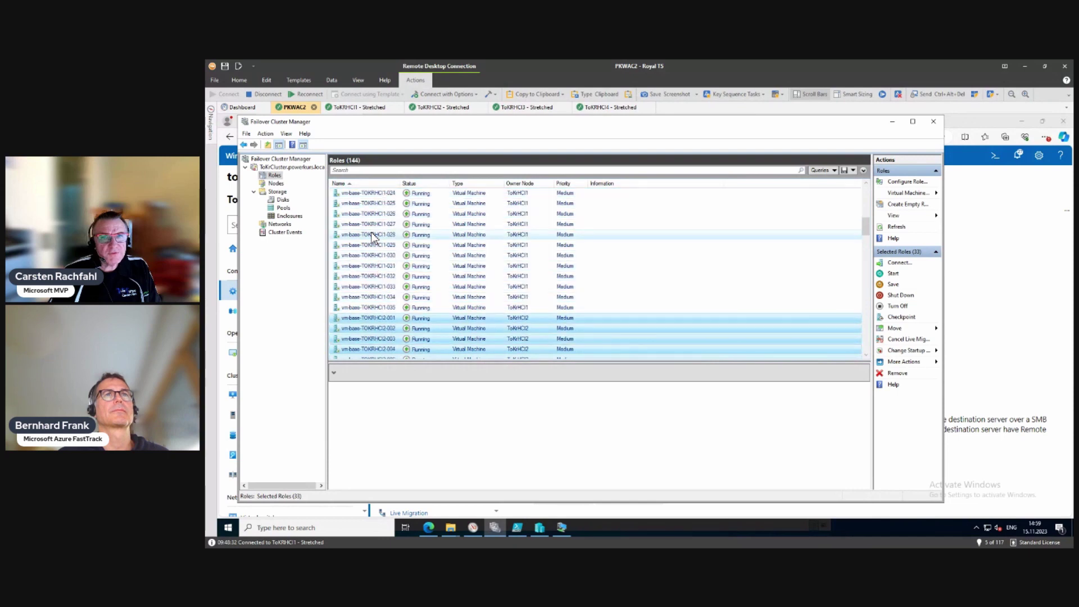
- Live migrate the virtual machines vm-base-TOKRHCI2-001 through vm-base-TOKRHCI2-022 to node ToKrHCI1
click(524, 258)
scroll(525, 268, down, 6)
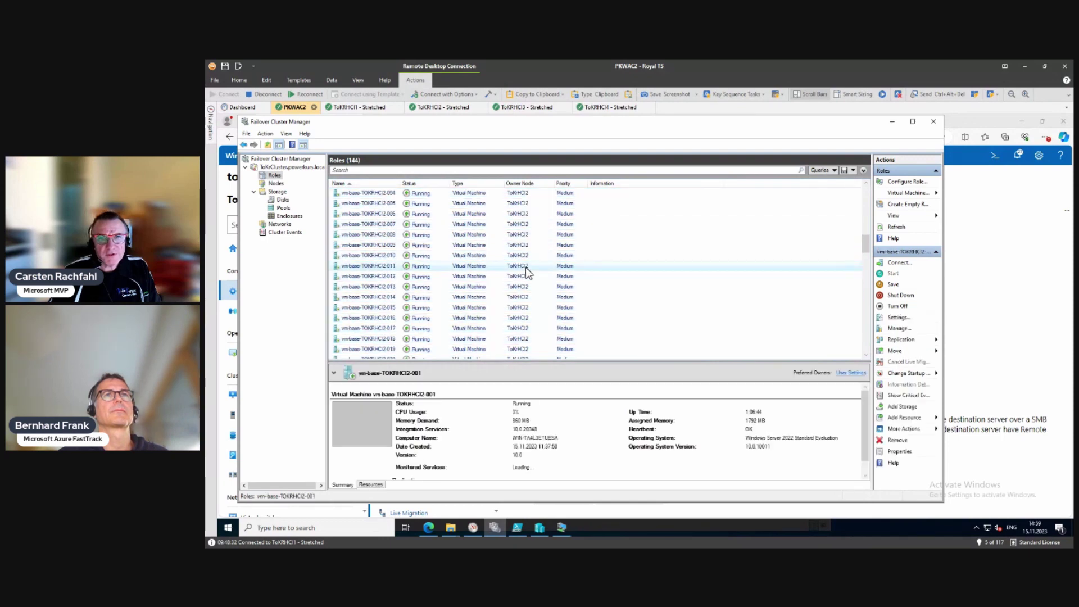
scroll(525, 267, down, 1)
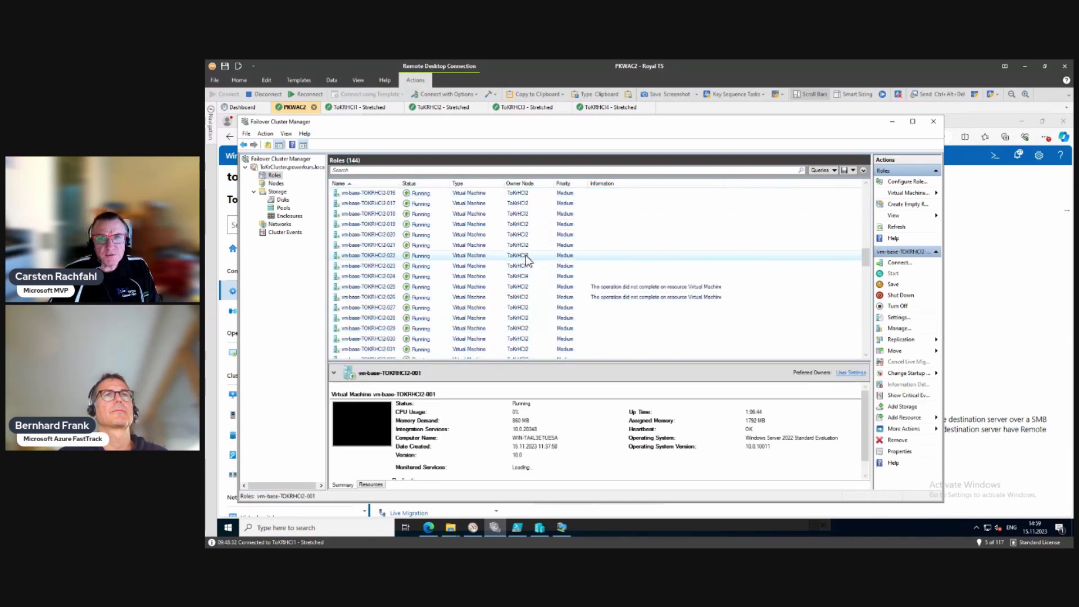
shift+click(525, 255)
right_click(525, 256)
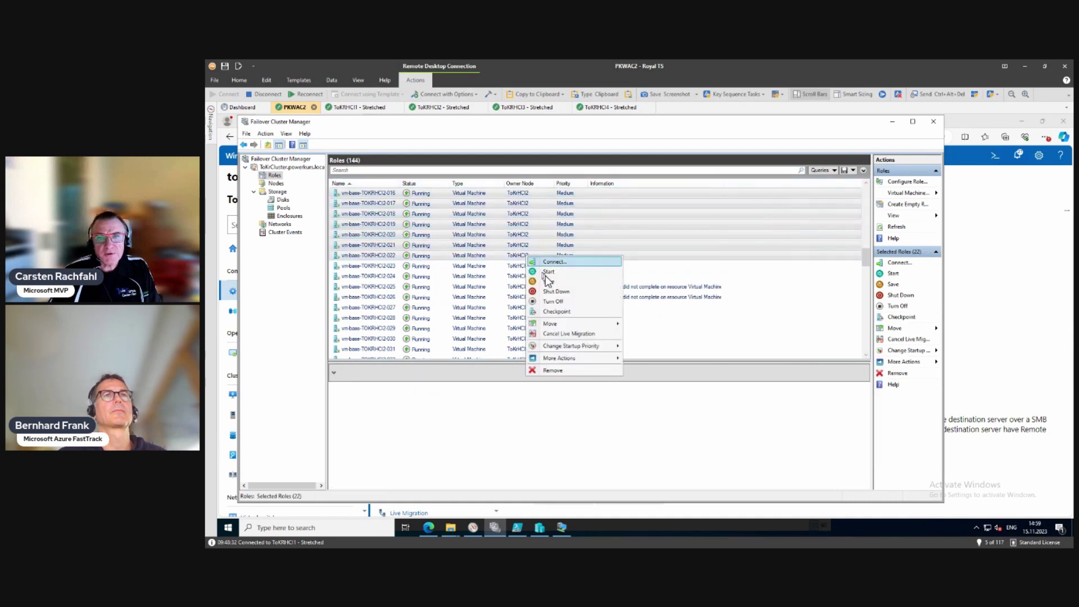
mouse_move(565, 325)
mouse_move(649, 324)
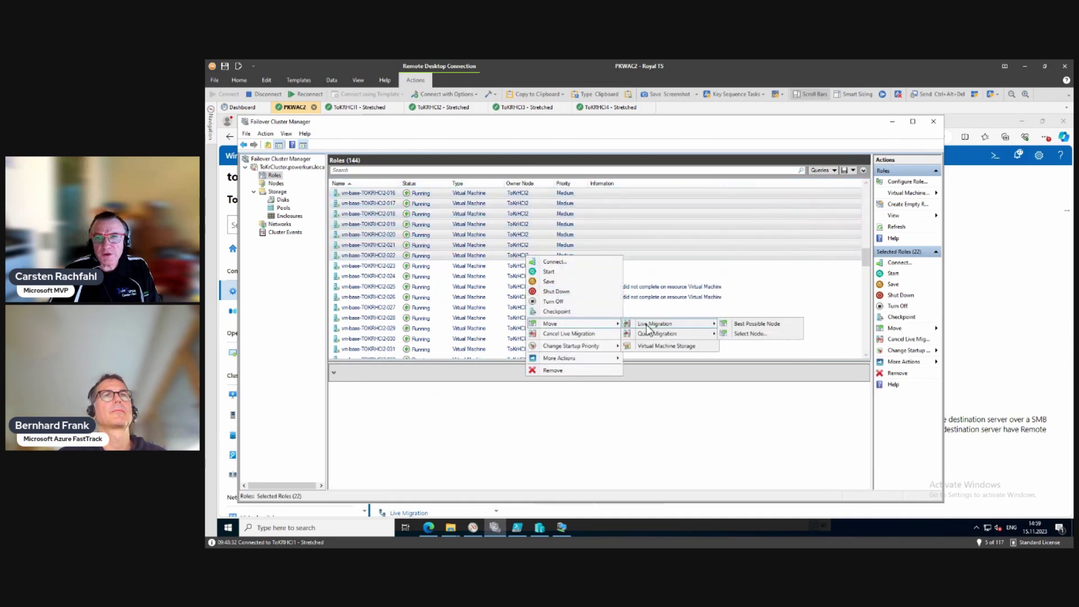
click(746, 336)
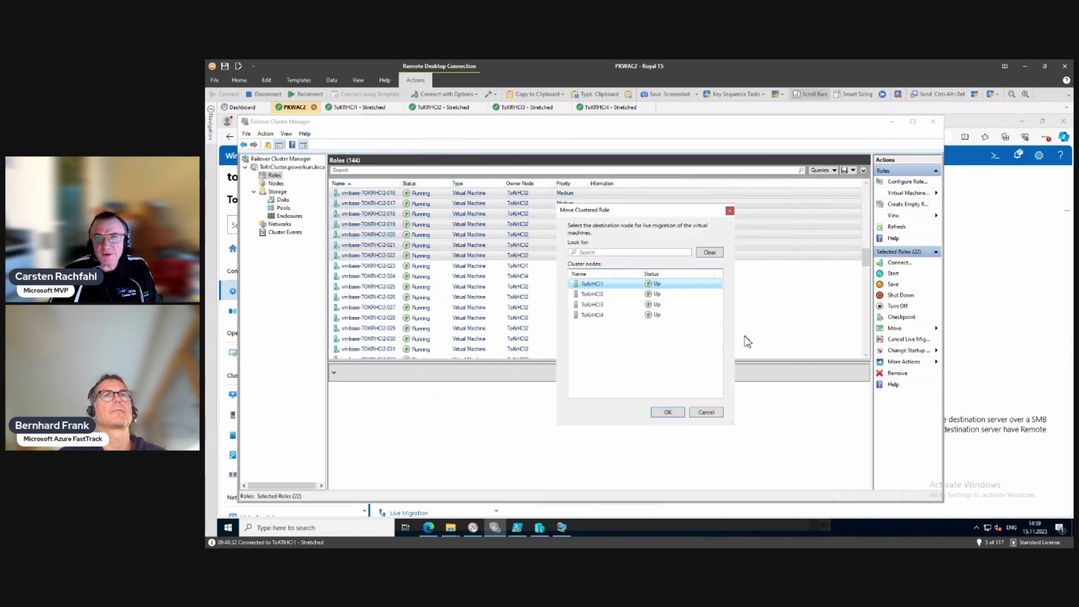
click(600, 284)
click(667, 412)
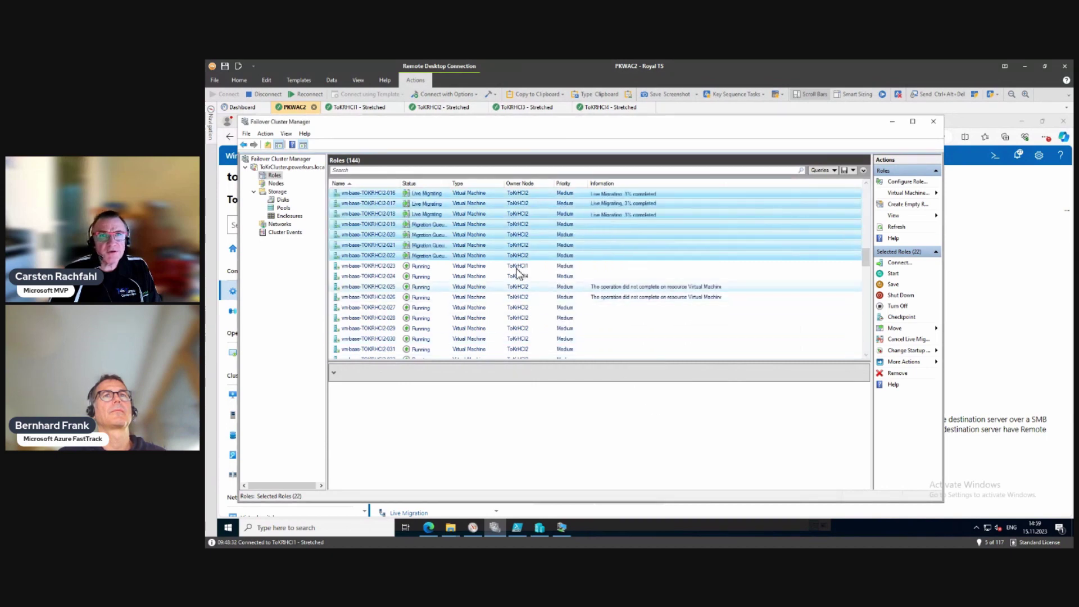
- Switch to the ToKrHCI1 session, uncover Task Manager and examine the throughput of the vEthernet (Clus1) adapter
click(359, 108)
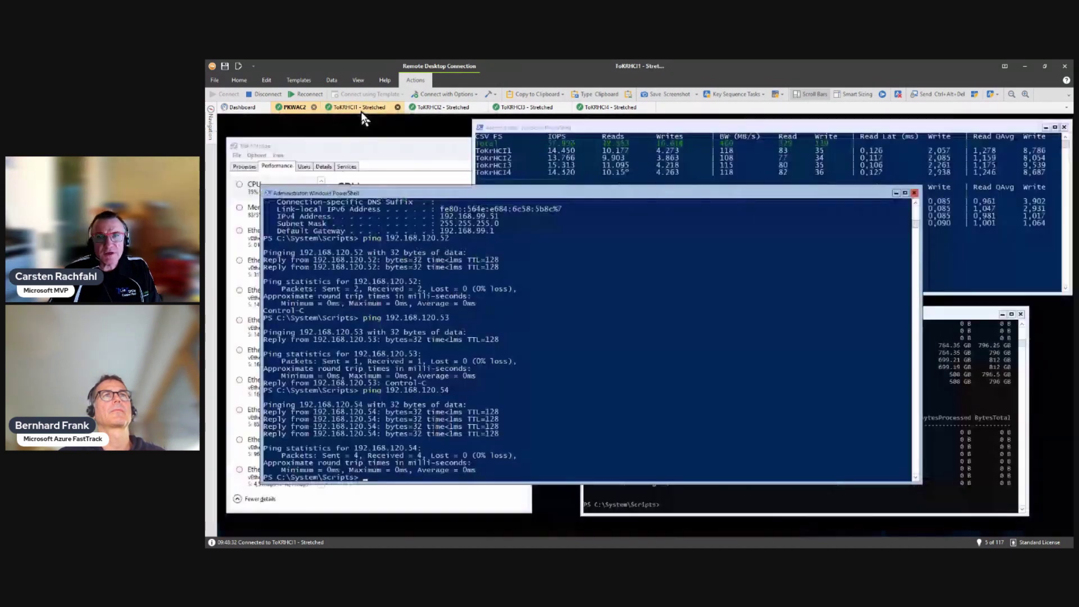
drag(326, 193, 575, 186)
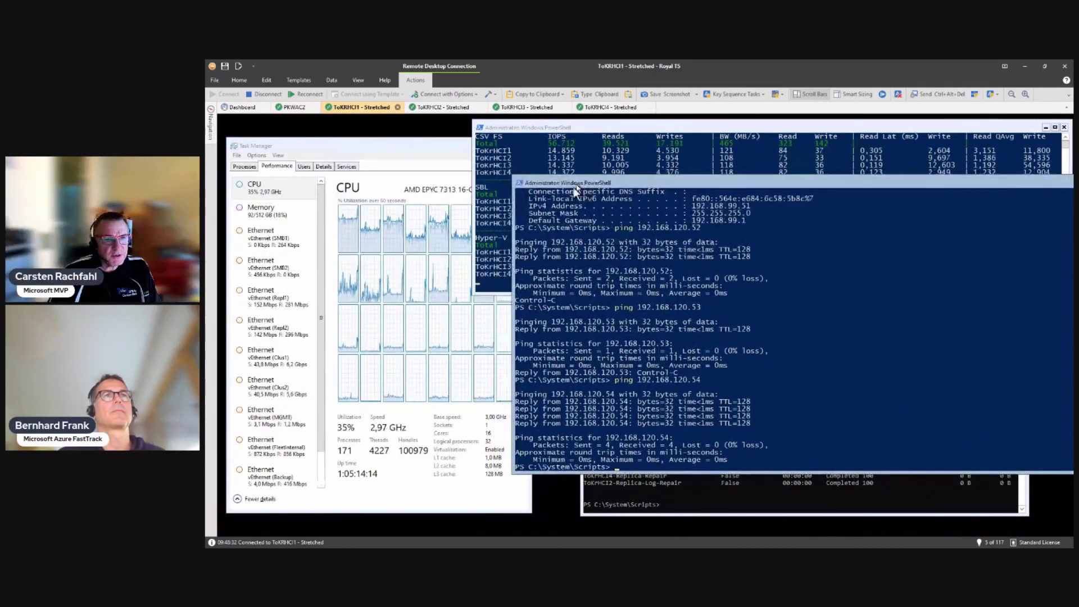
click(274, 372)
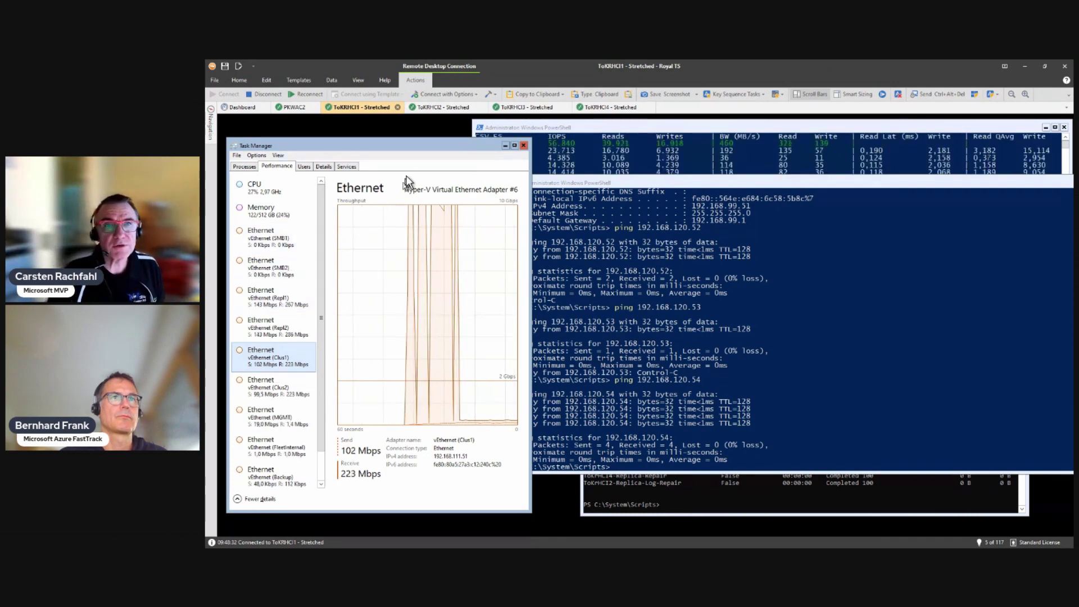
- Back on PKWAC2, live migrate the virtual machines vm-base-TOKRHCI2-025 through vm-base-TOKRHCI2-035 to node ToKrHCI1
click(287, 107)
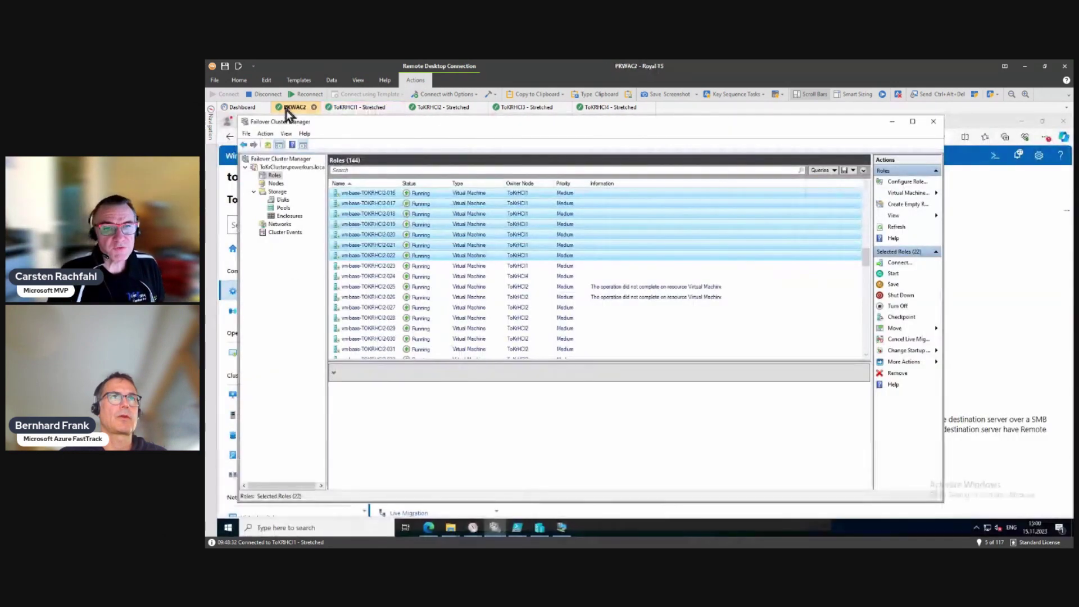
click(408, 286)
scroll(406, 312, down, 1)
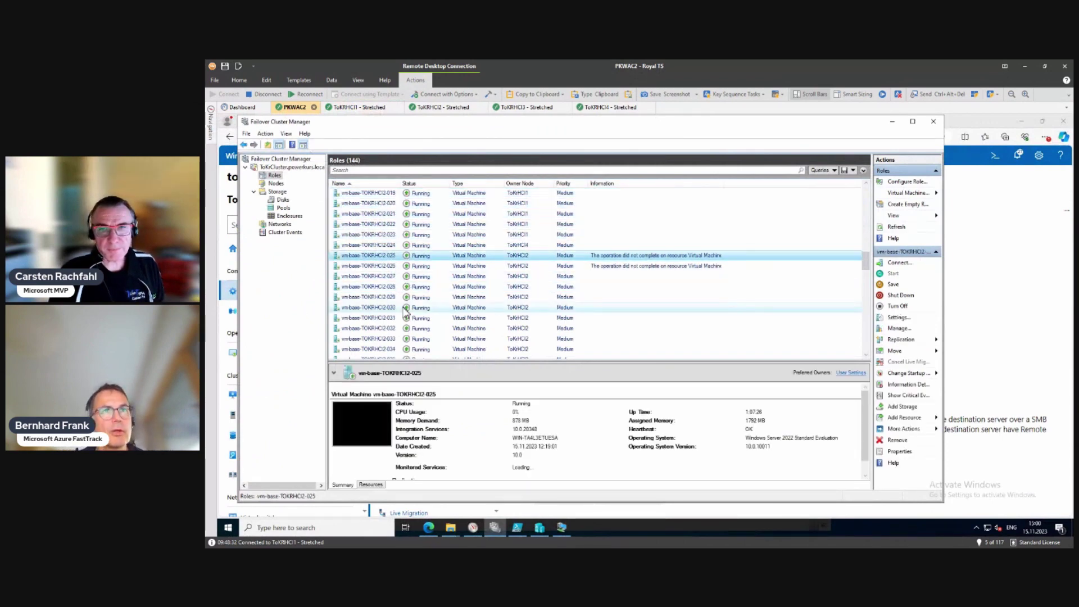
scroll(406, 312, down, 2)
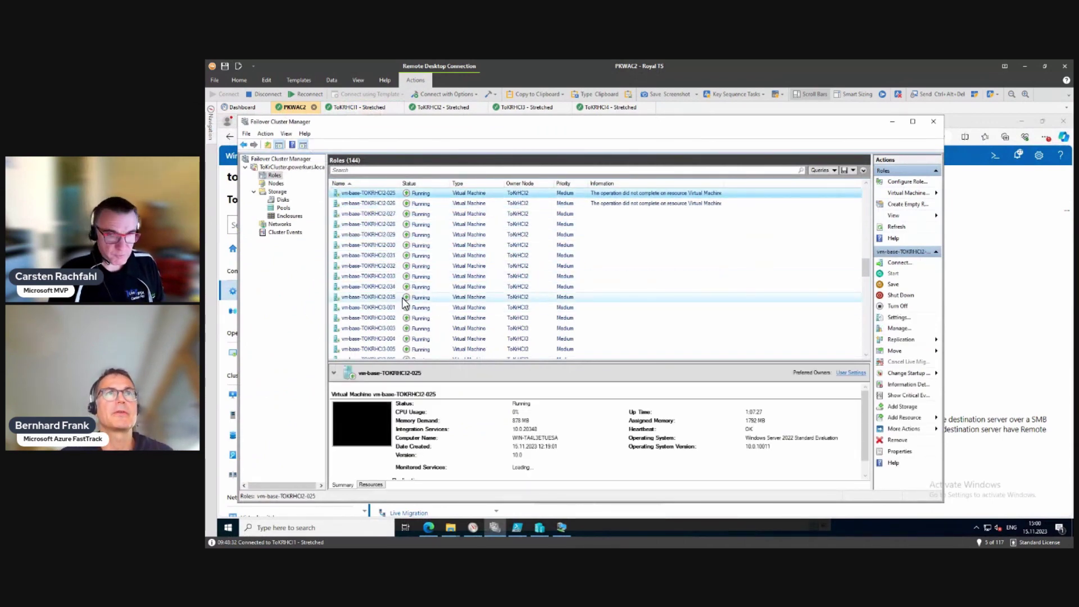
shift+click(403, 298)
right_click(397, 270)
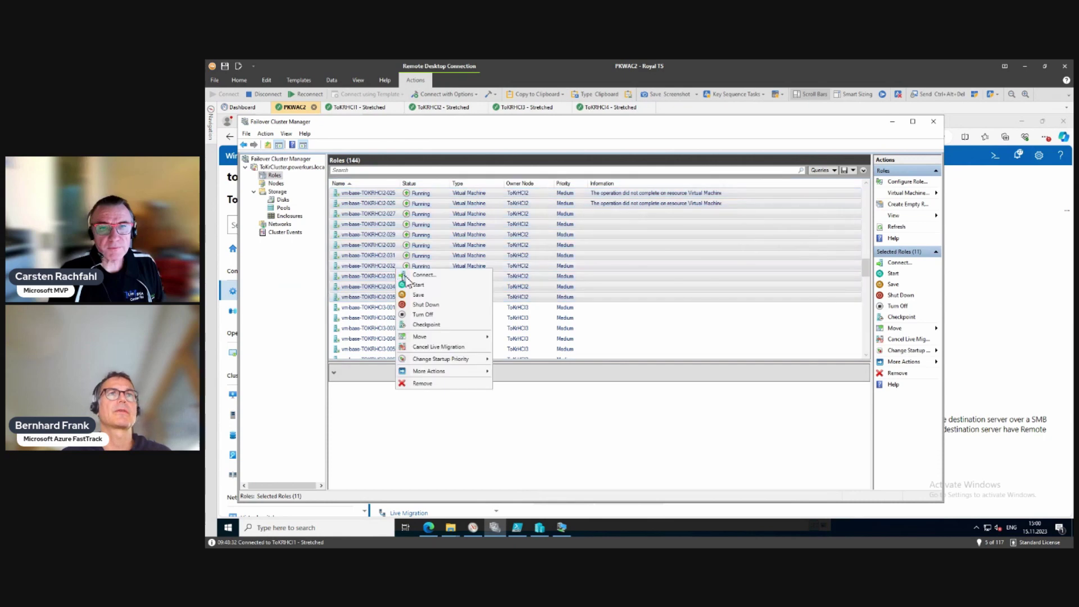
mouse_move(445, 337)
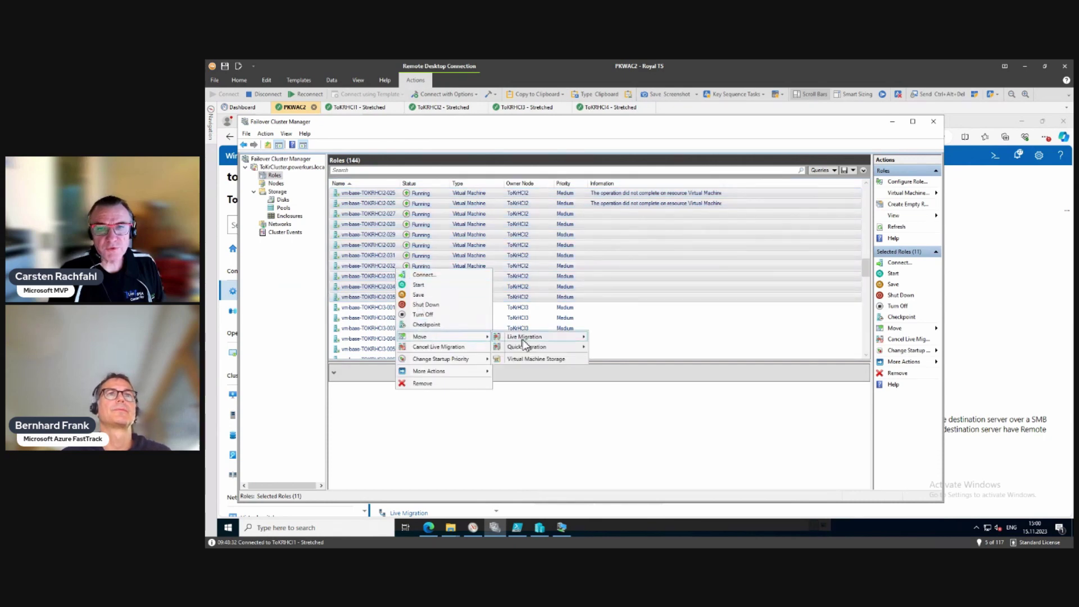
mouse_move(528, 337)
click(609, 348)
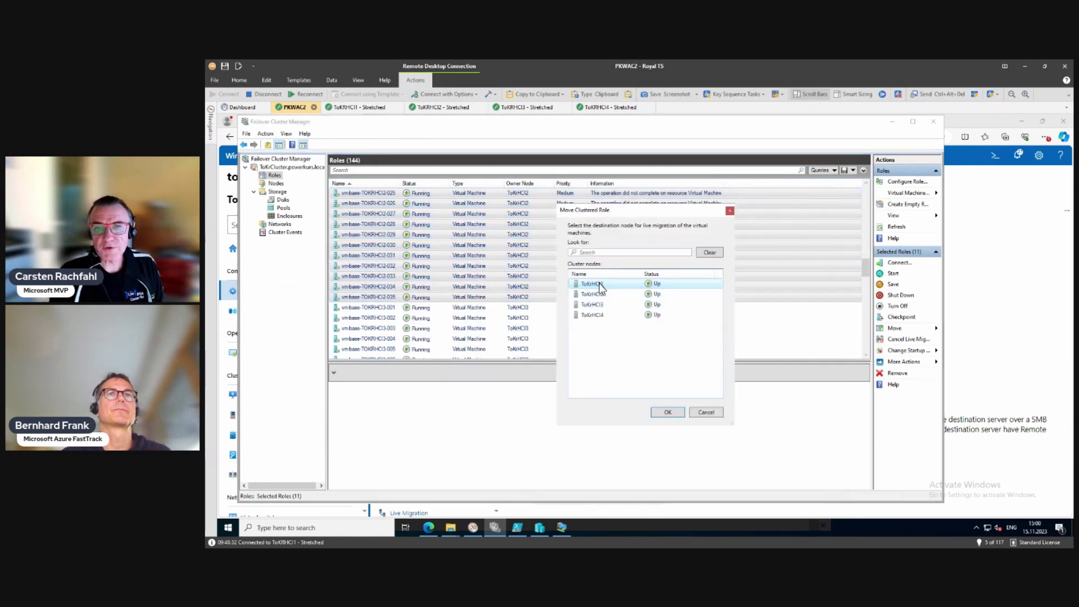
click(600, 286)
click(663, 411)
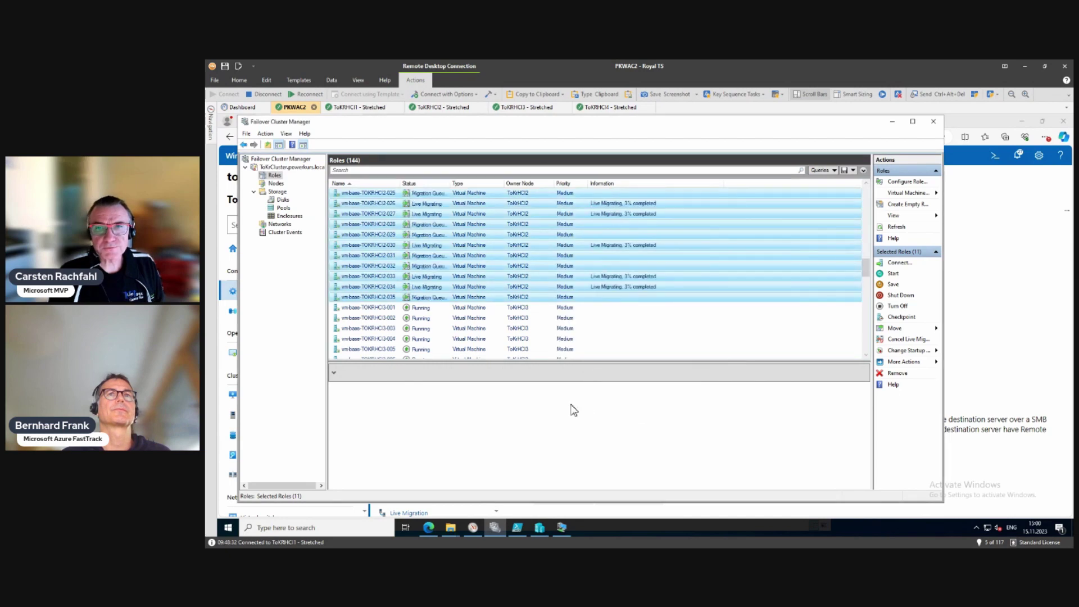
- Live migrate the virtual machine vm-base-TOKRHCI2-024 to node ToKrHCI1
scroll(433, 337, up, 3)
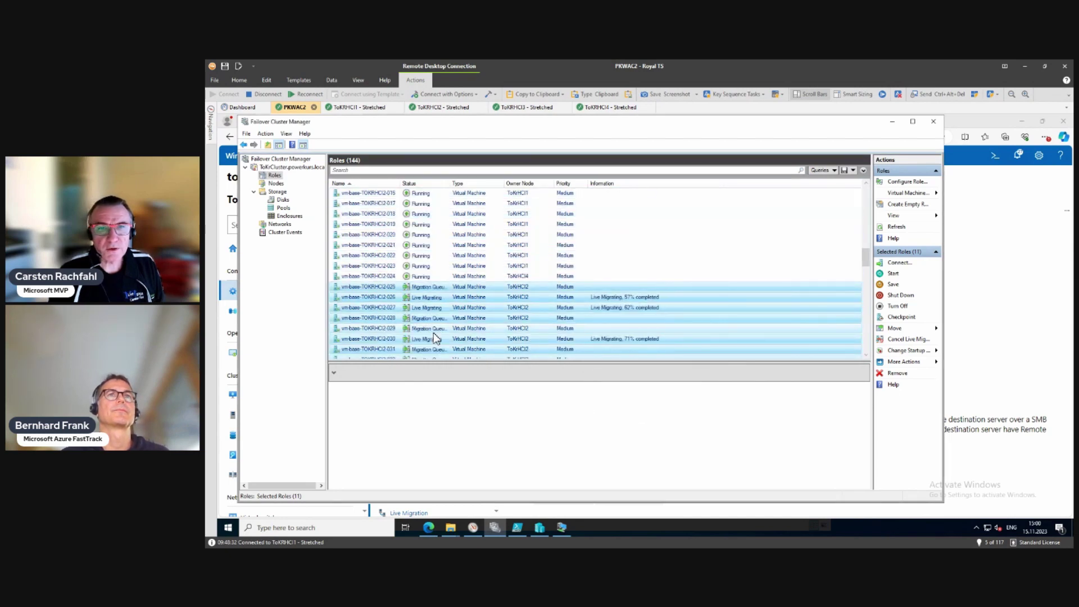
click(371, 277)
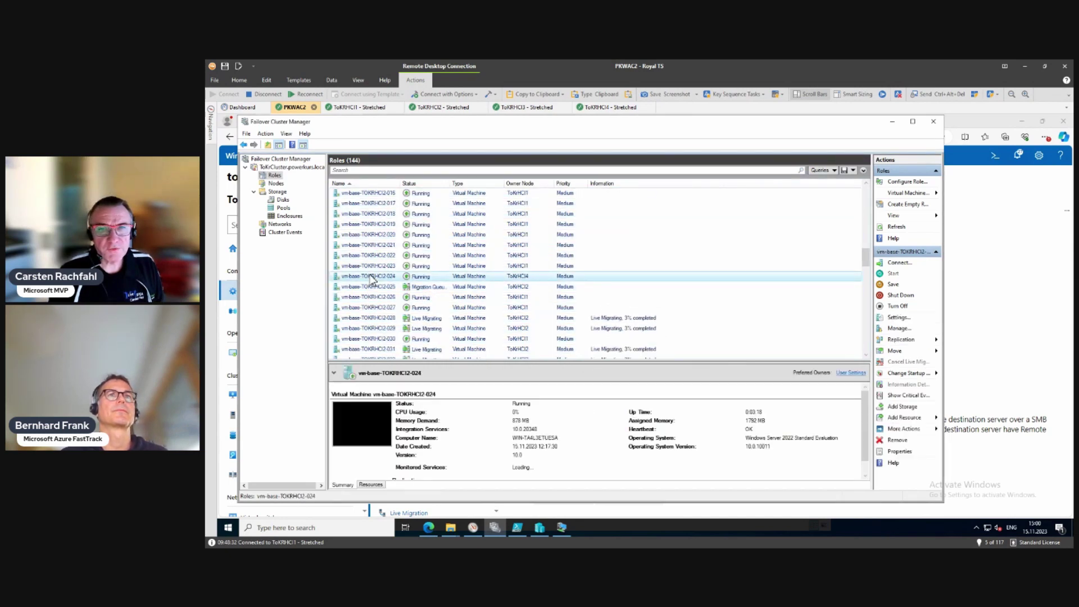
right_click(371, 276)
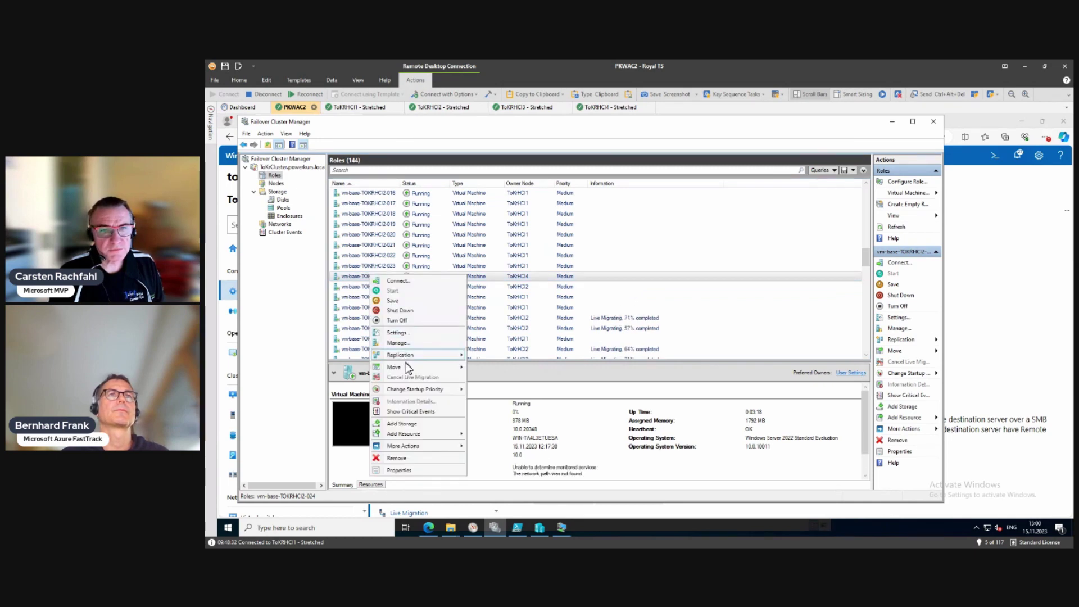
mouse_move(407, 366)
mouse_move(524, 367)
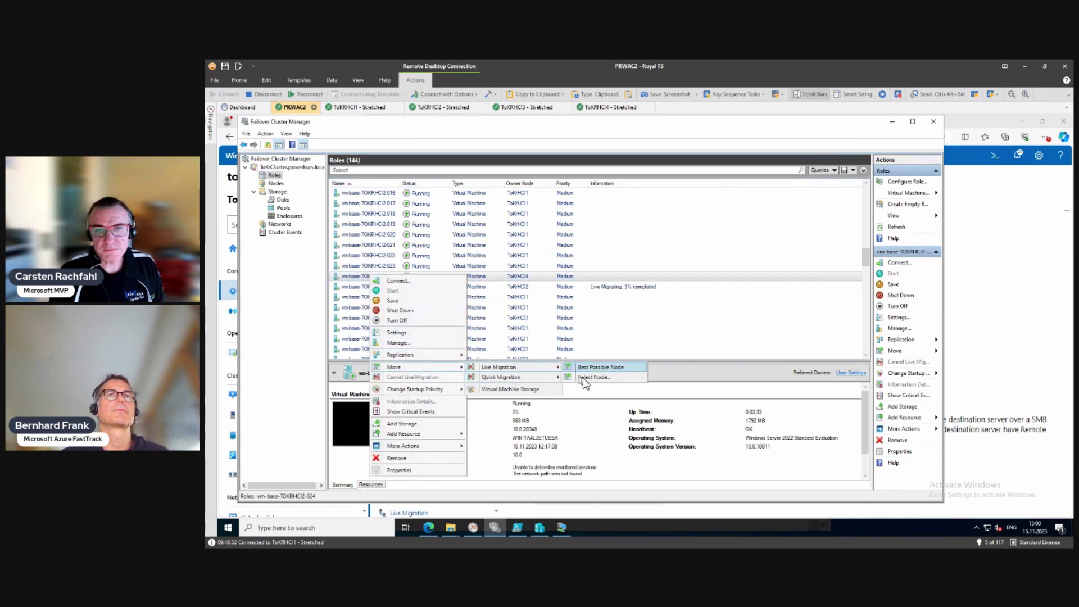
click(585, 377)
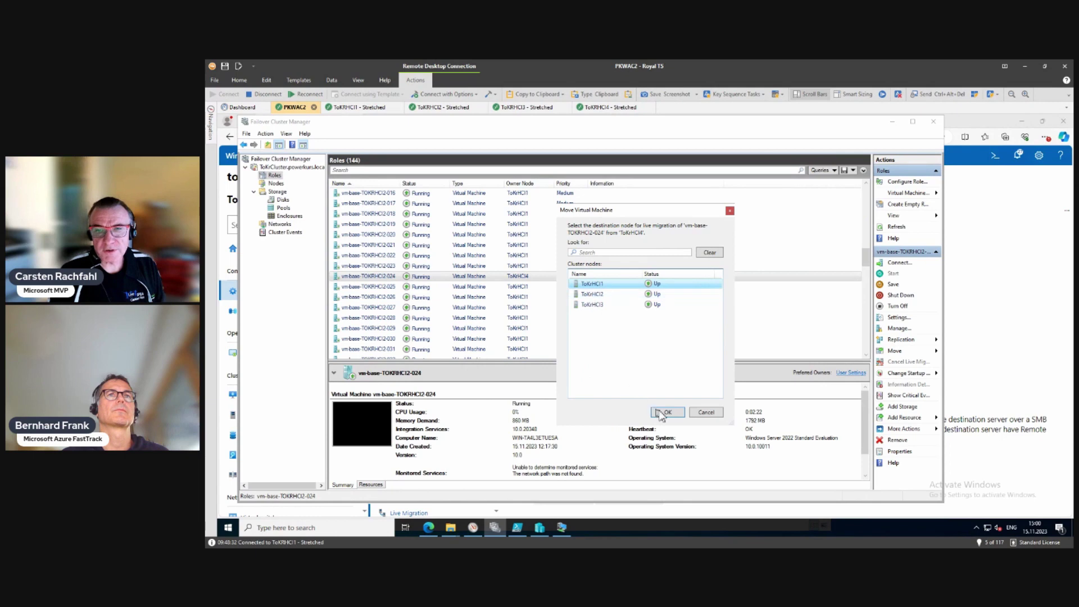
click(661, 414)
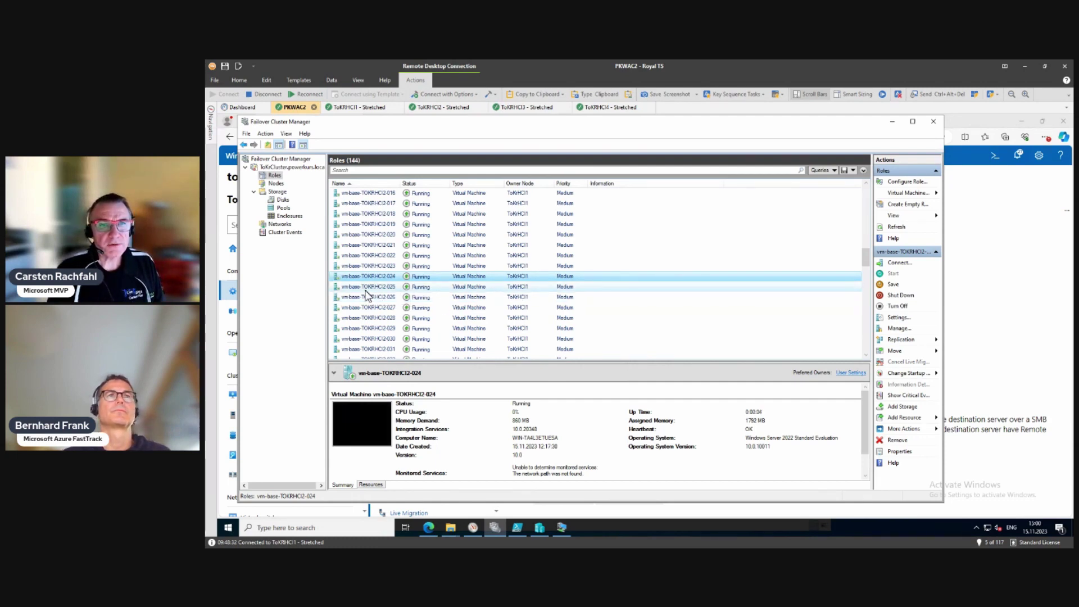
- Sort the cluster roles by owner node and bring the machines owned by ToKrHCI4 into view
scroll(366, 293, up, 8)
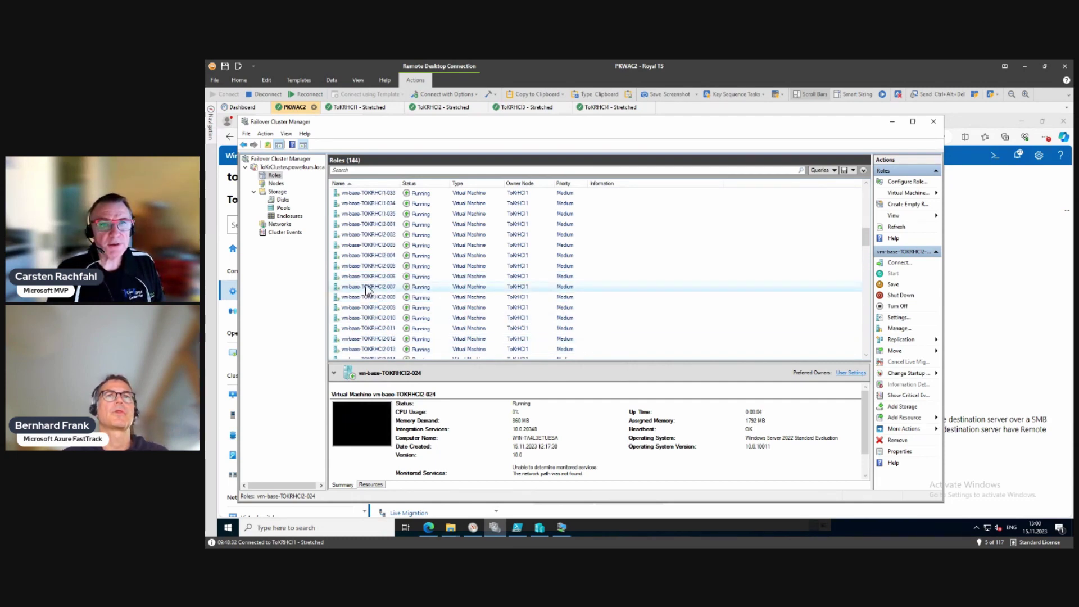
scroll(368, 270, down, 2)
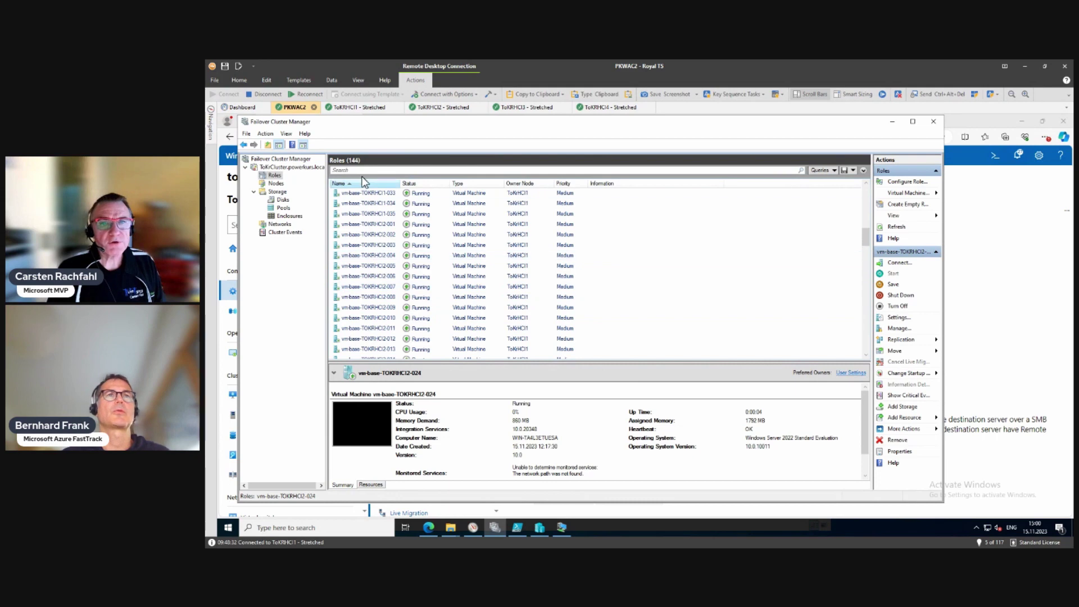
click(531, 185)
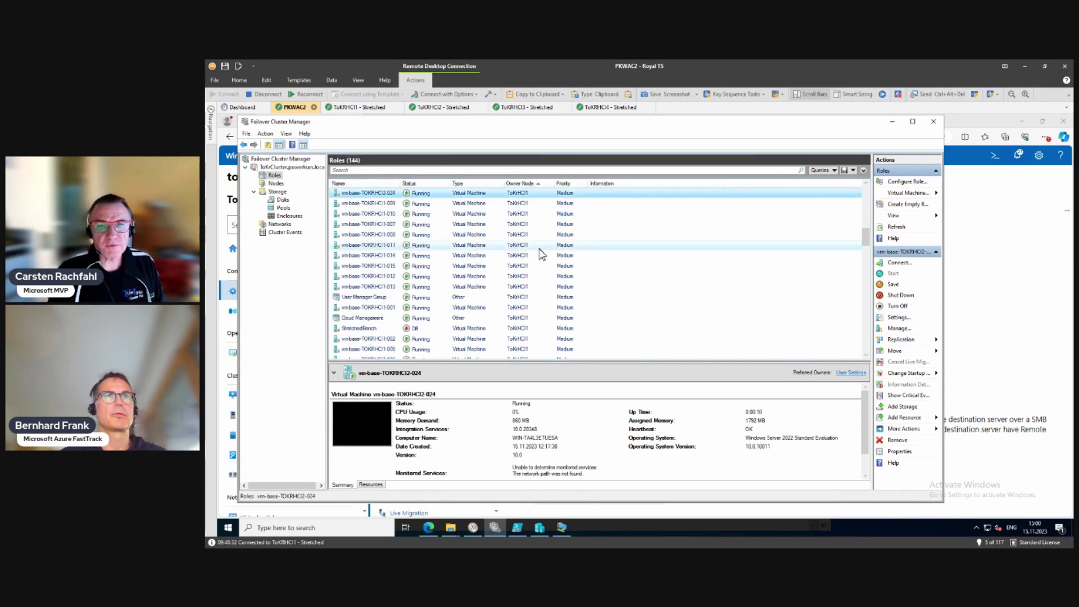
scroll(541, 254, down, 8)
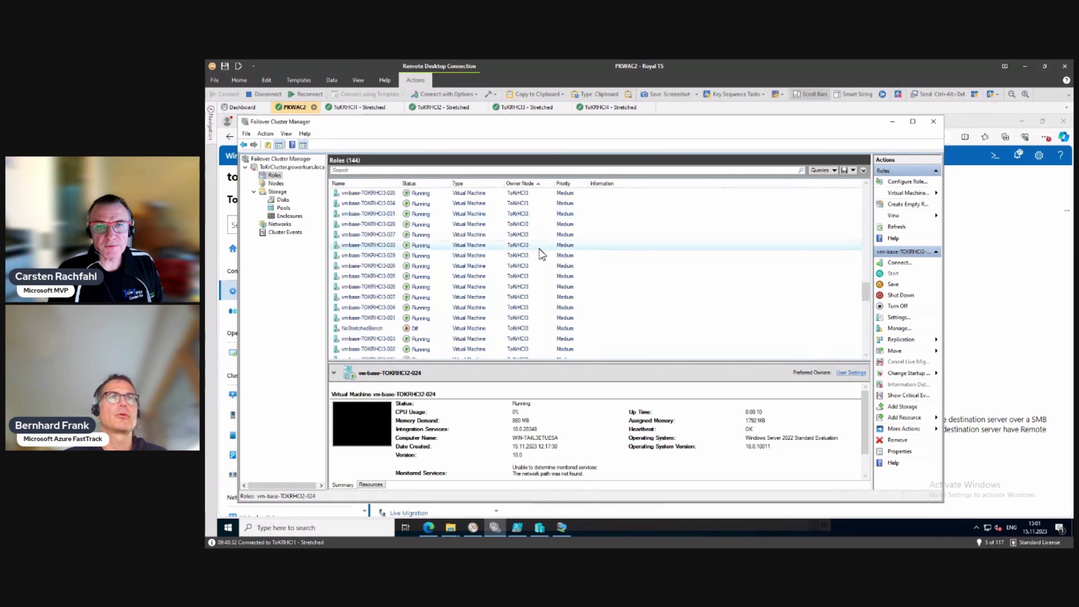
scroll(540, 270, down, 5)
- Select all virtual machines owned by ToKrHCI4 and choose ToKrHCI3 as the destination node for their live migration
click(537, 267)
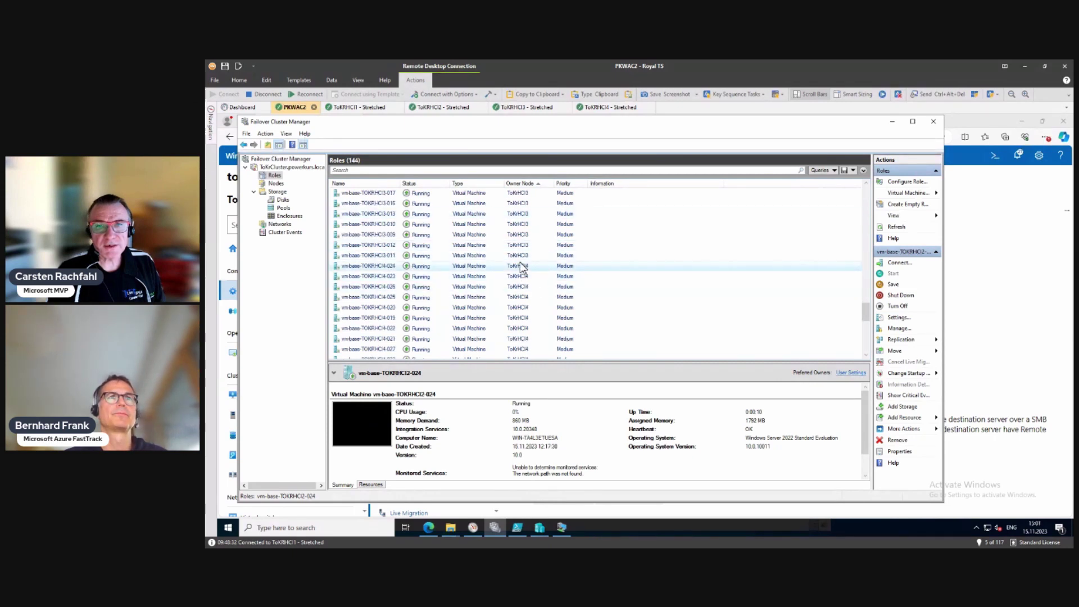
scroll(548, 281, down, 5)
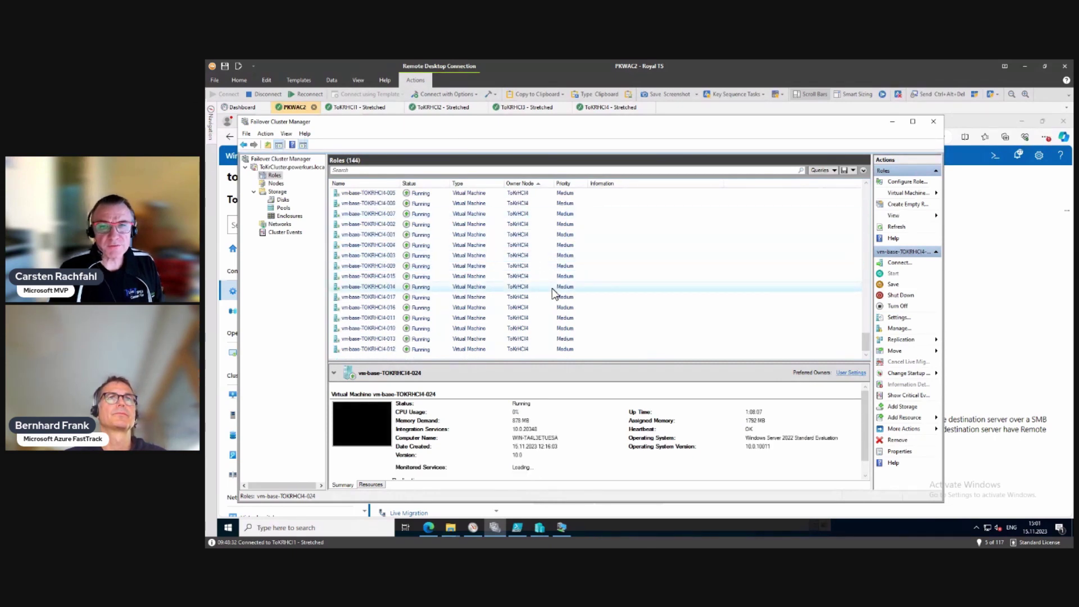
scroll(513, 332, down, 4)
shift+click(506, 349)
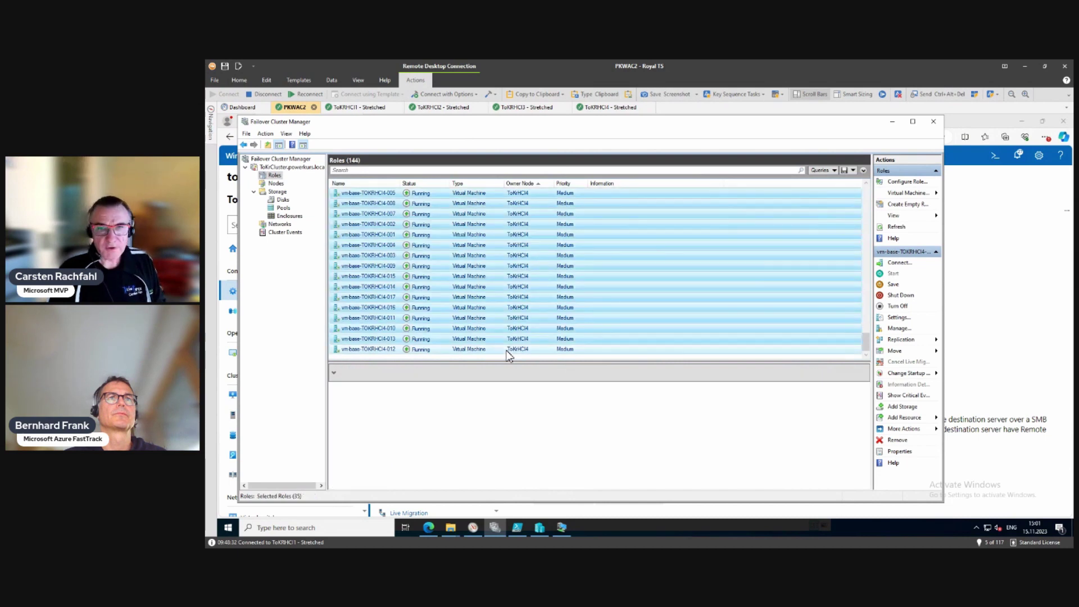
right_click(517, 296)
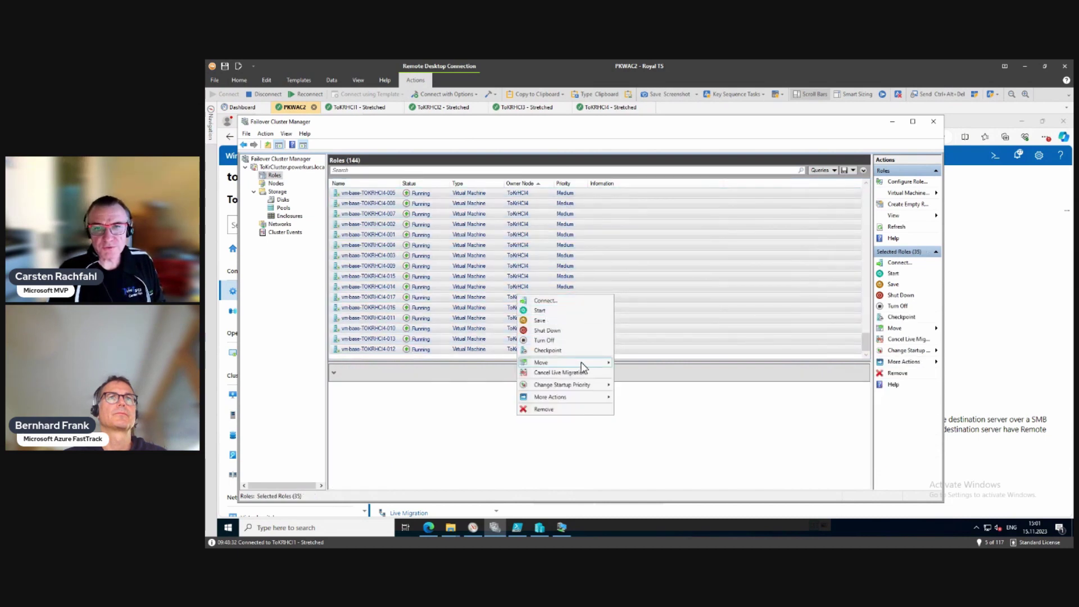
mouse_move(597, 362)
mouse_move(650, 364)
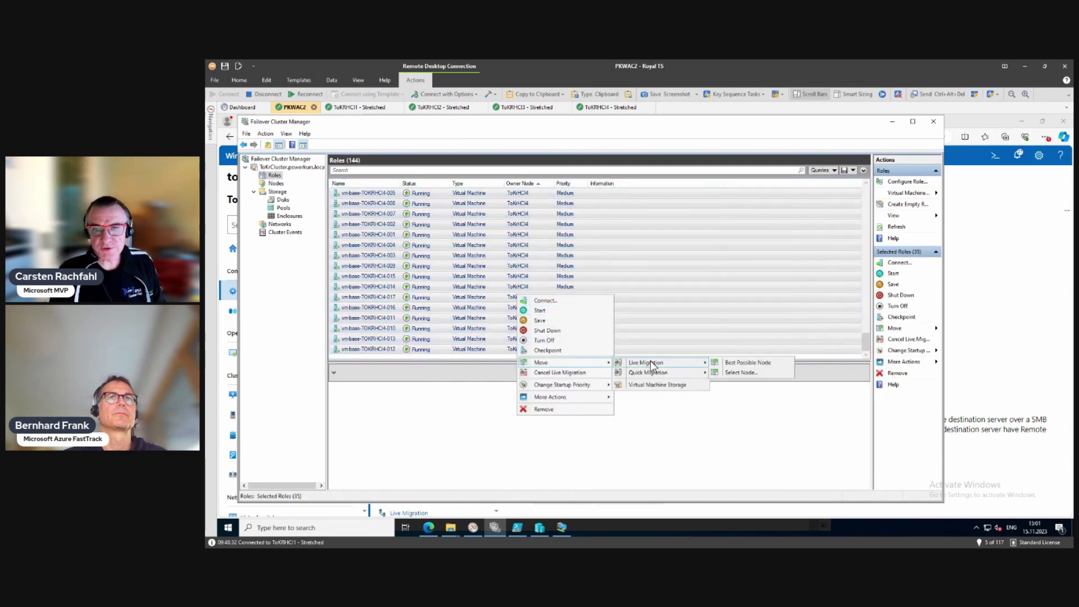
click(743, 372)
click(614, 307)
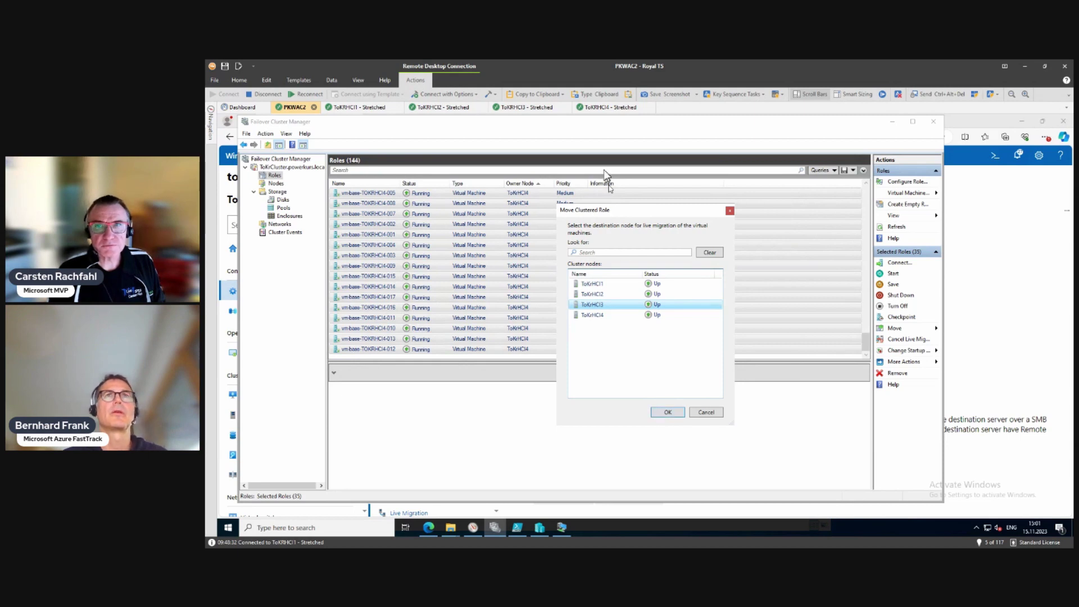
- Switch to the ToKRHCI4 session and display the throughput of the vEthernet (Clus1) adapter in Task Manager
click(595, 107)
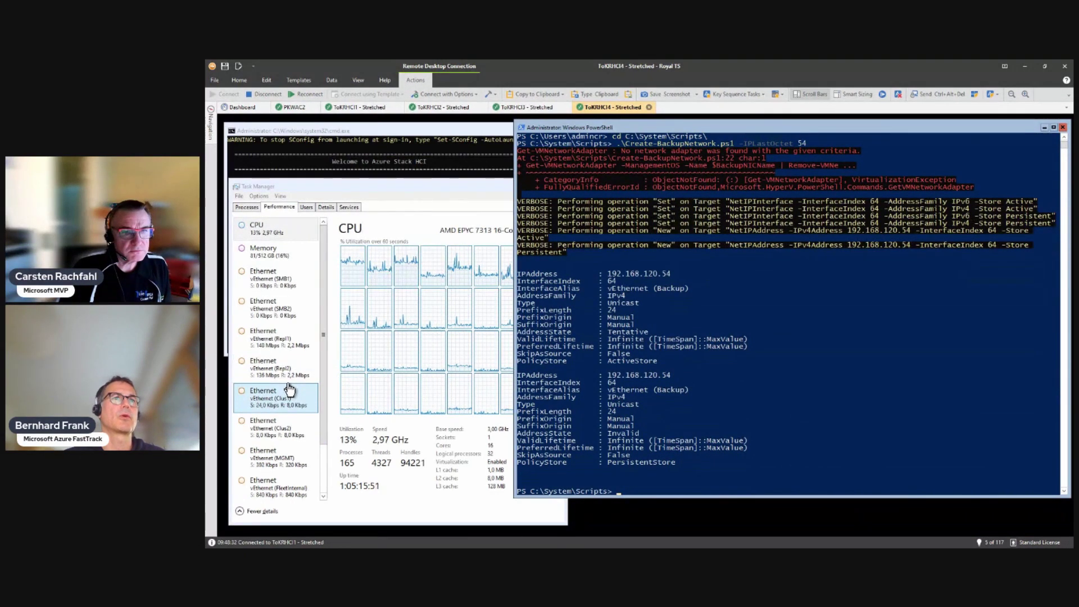
click(285, 403)
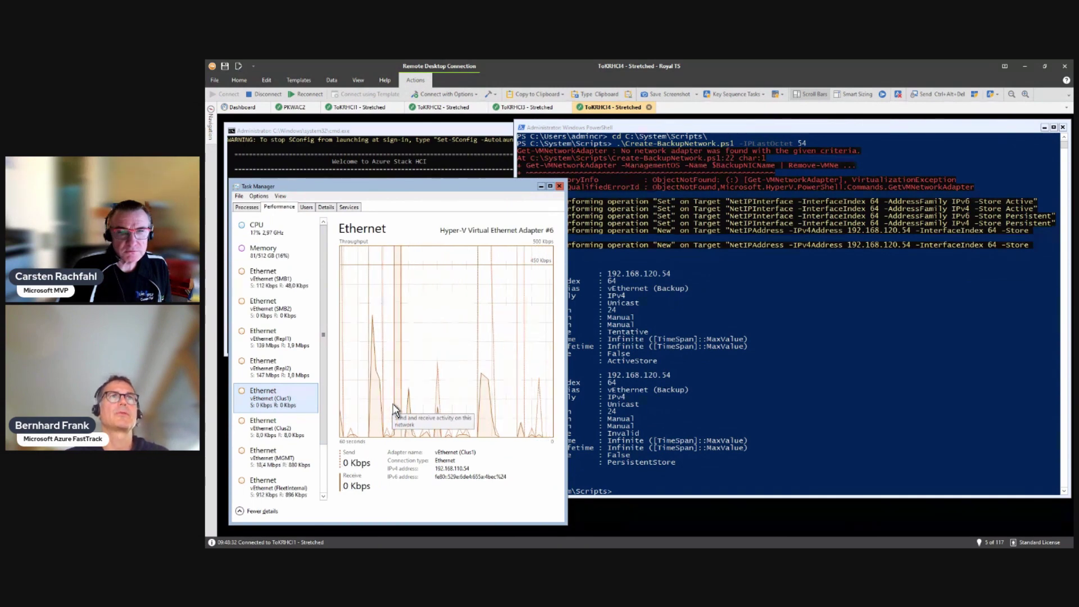
- Back on PKWAC2, start the live migration to ToKrHCI3 and check the Clus1 adapter's throughput in the ToKRHCI4 session
click(293, 107)
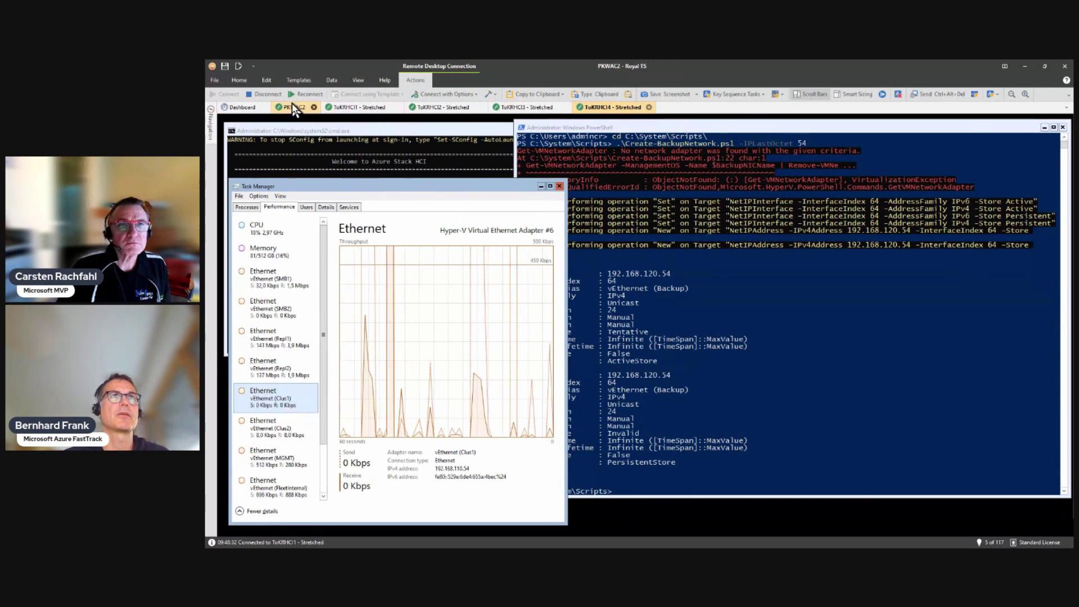
click(667, 413)
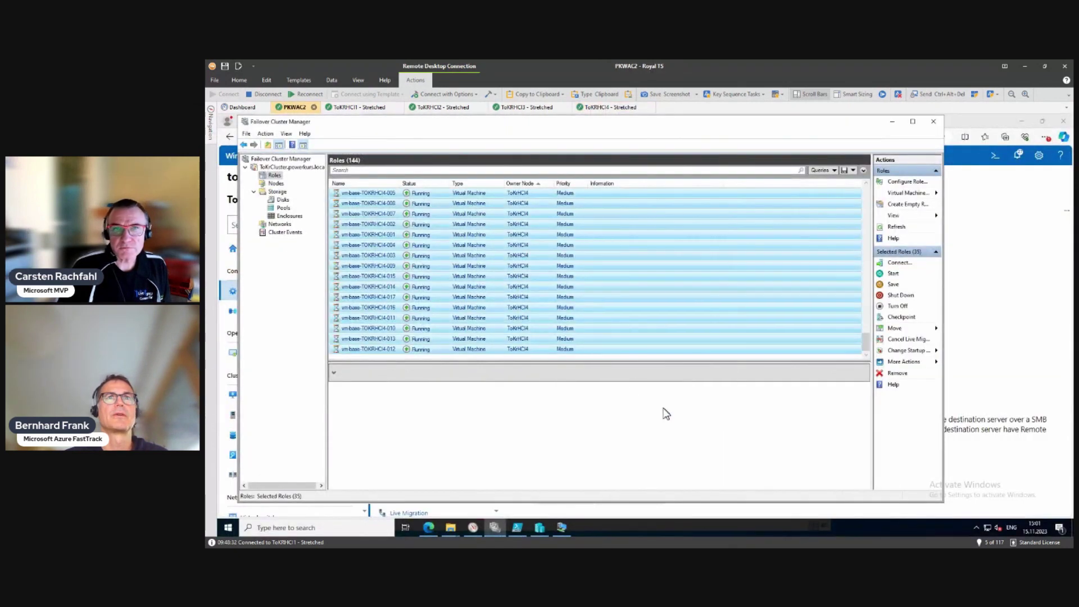
click(589, 108)
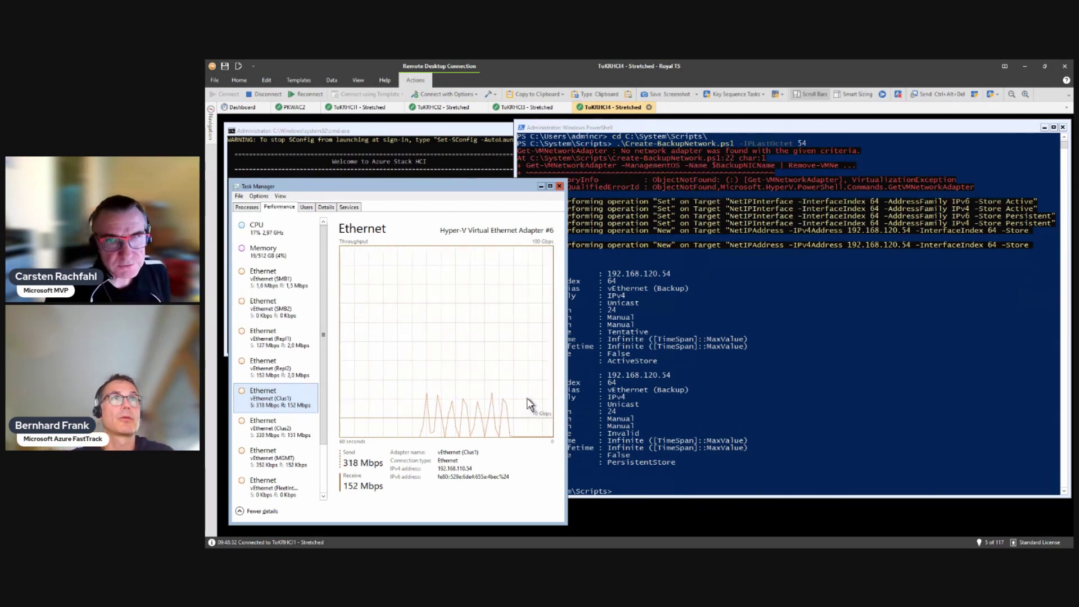
- Back on PKWAC2, examine the owner nodes across the role list, and view Task Manager in the ToKRHCI2 session
click(294, 107)
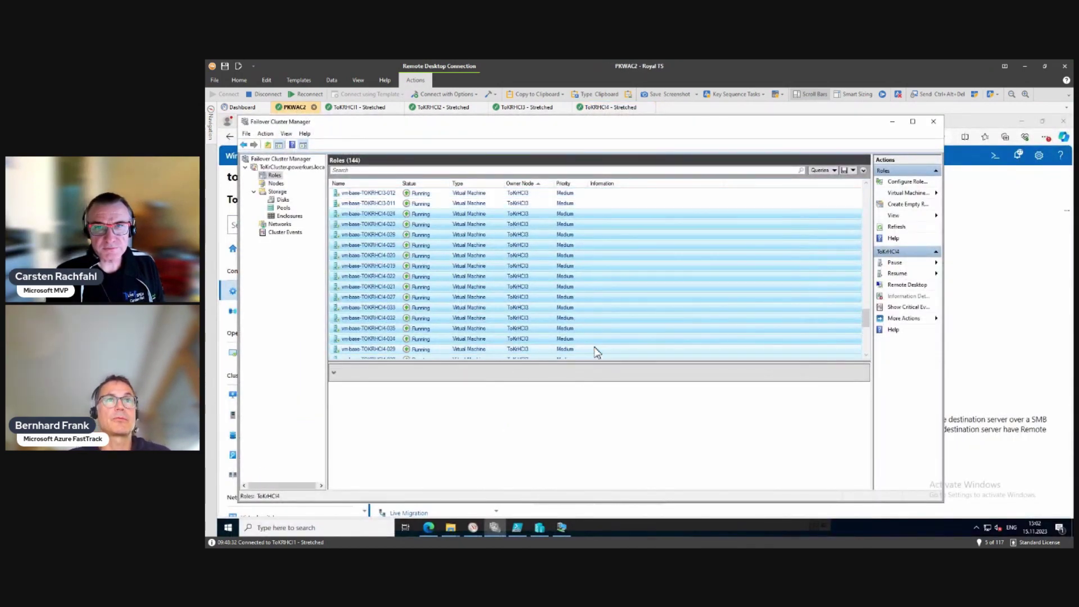
scroll(596, 352, up, 10)
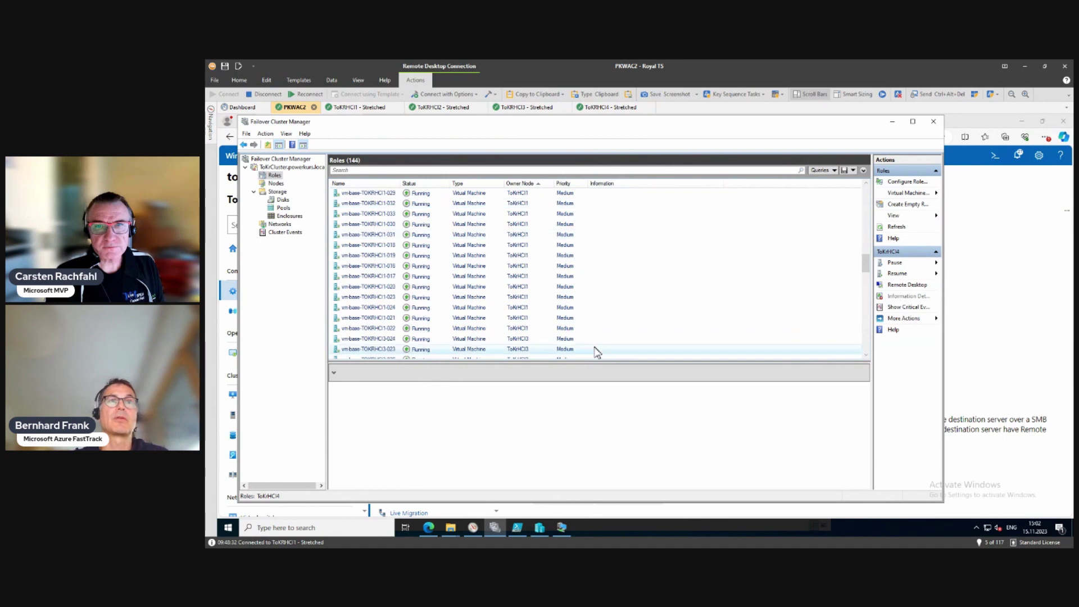
scroll(596, 353, up, 5)
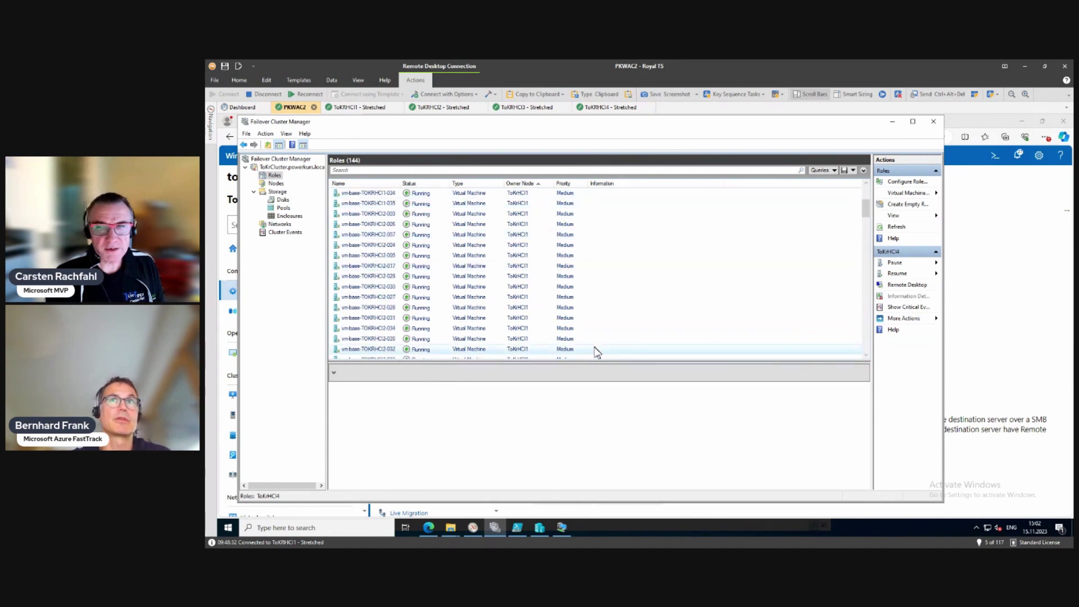
scroll(596, 352, up, 3)
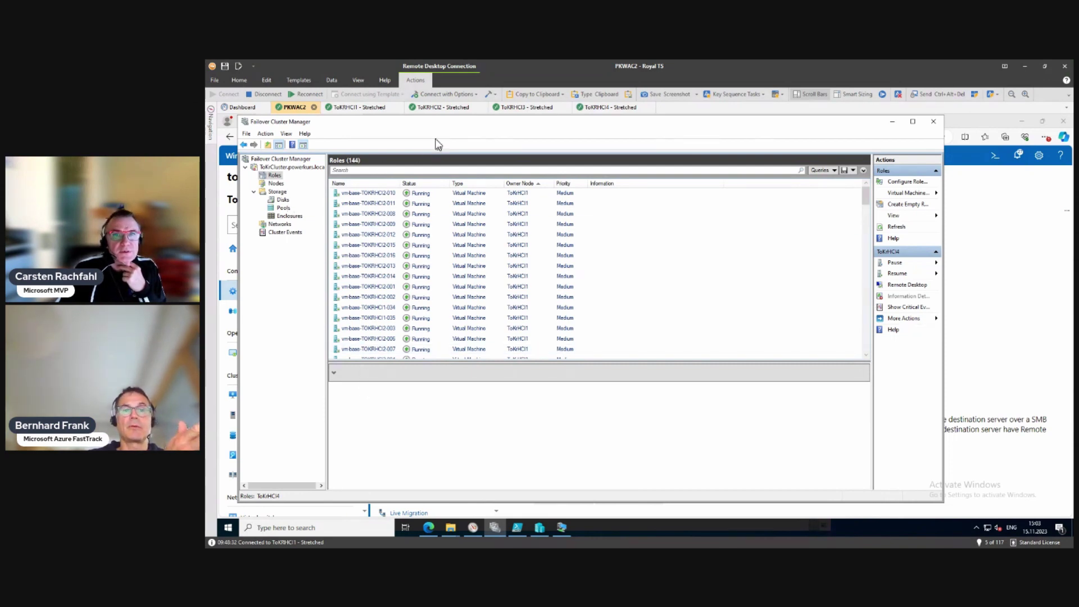
click(441, 106)
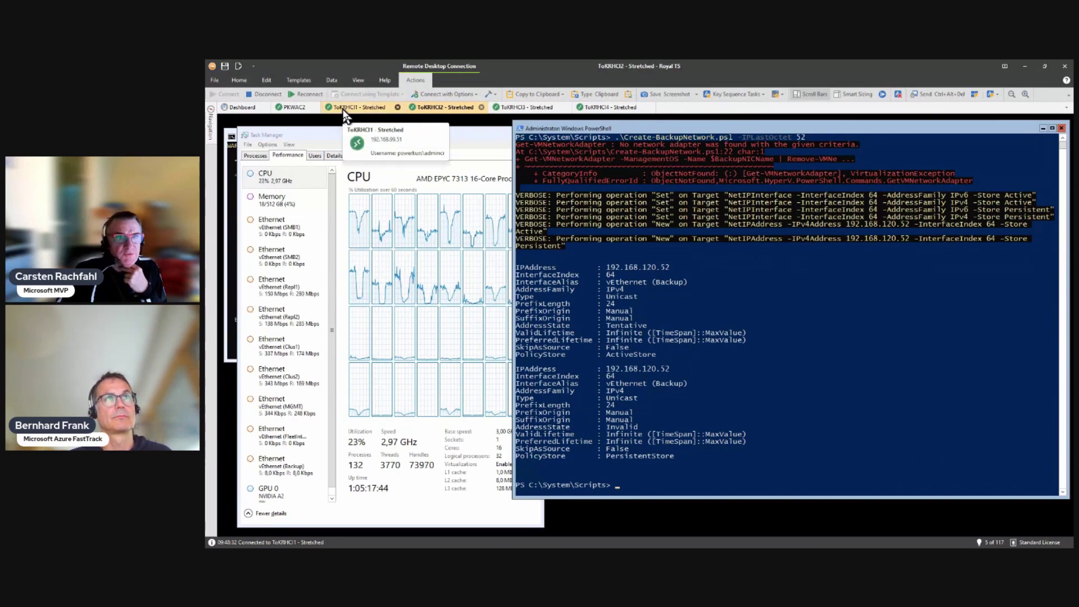
- In Windows Admin Center on PKWAC2, open Storage Replica, widen the Source data volumes column and show the ToKrHCI3-group partnership's details
click(291, 107)
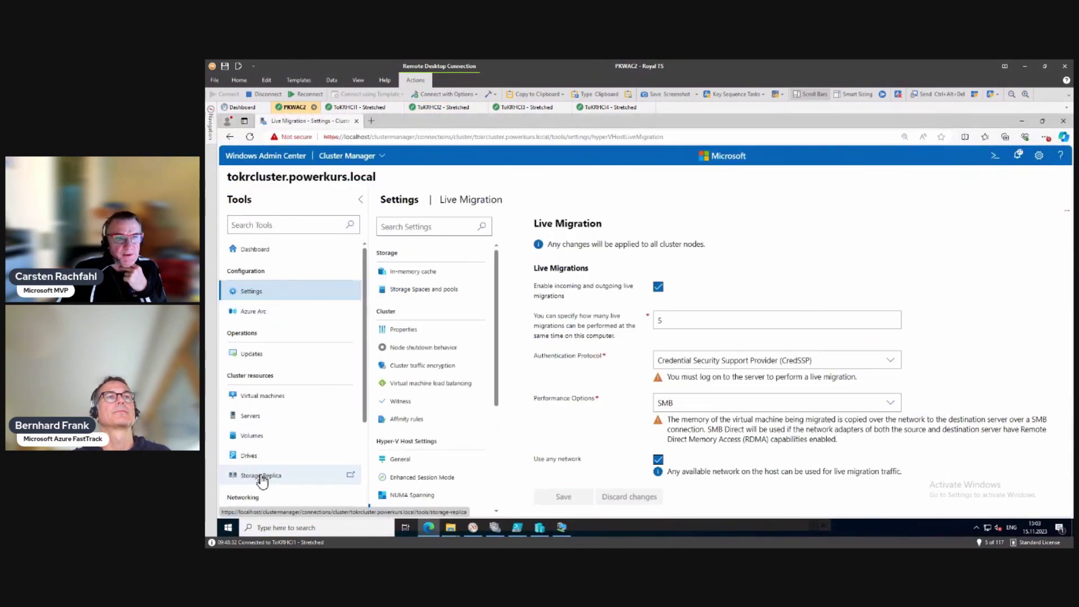
click(261, 476)
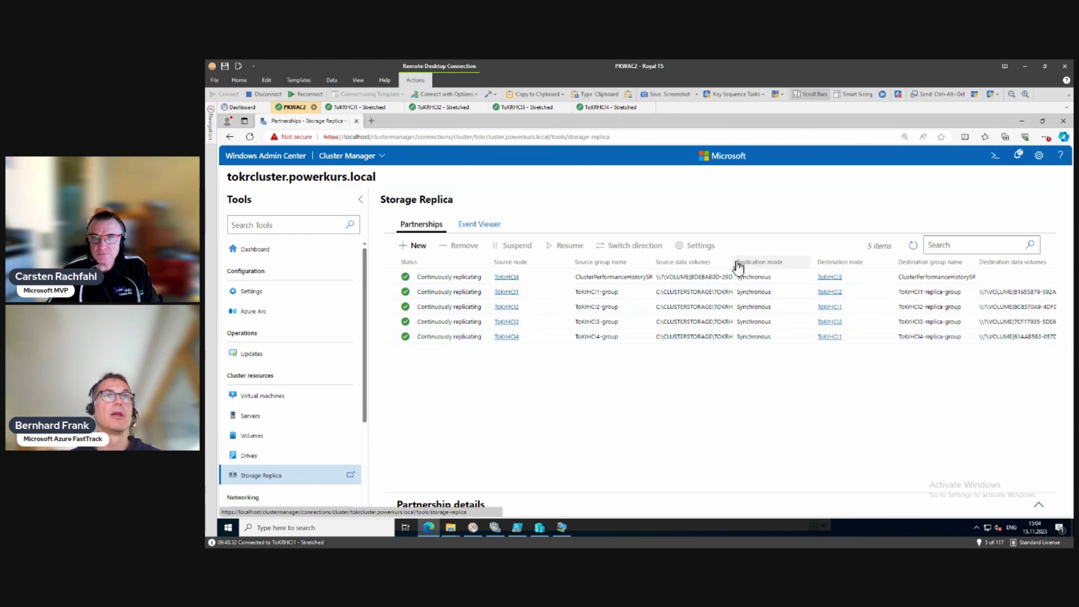
drag(730, 262, 753, 262)
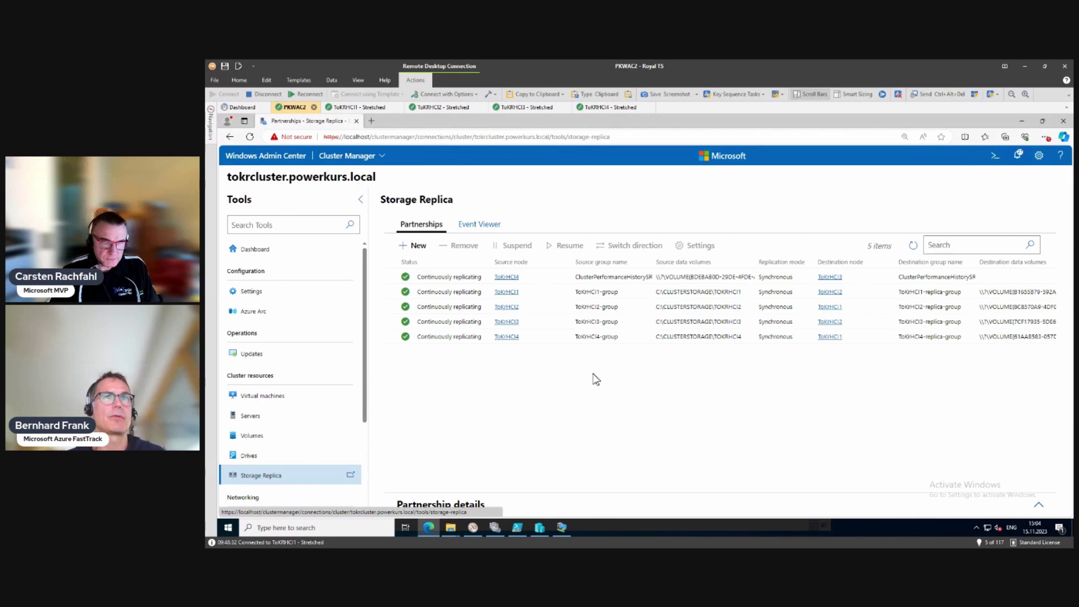
click(430, 322)
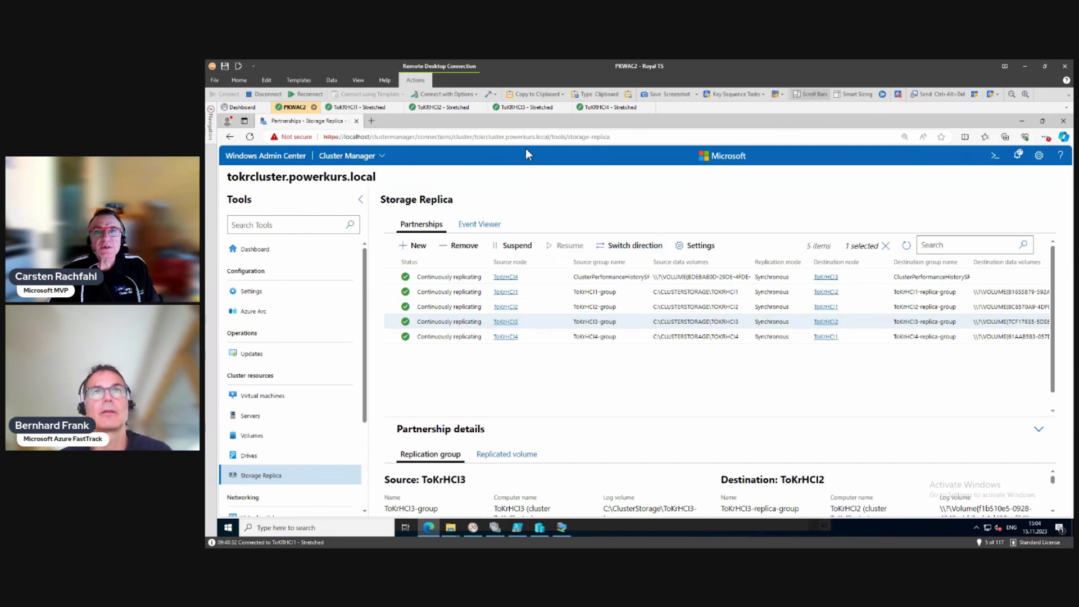
- Check Task Manager in the ToKRHCI2 session, and return to Failover Cluster Manager on PKWAC2 to view vm-base-TOKRHCI2-001 and vm-base-TOKRHCI2-002
click(428, 109)
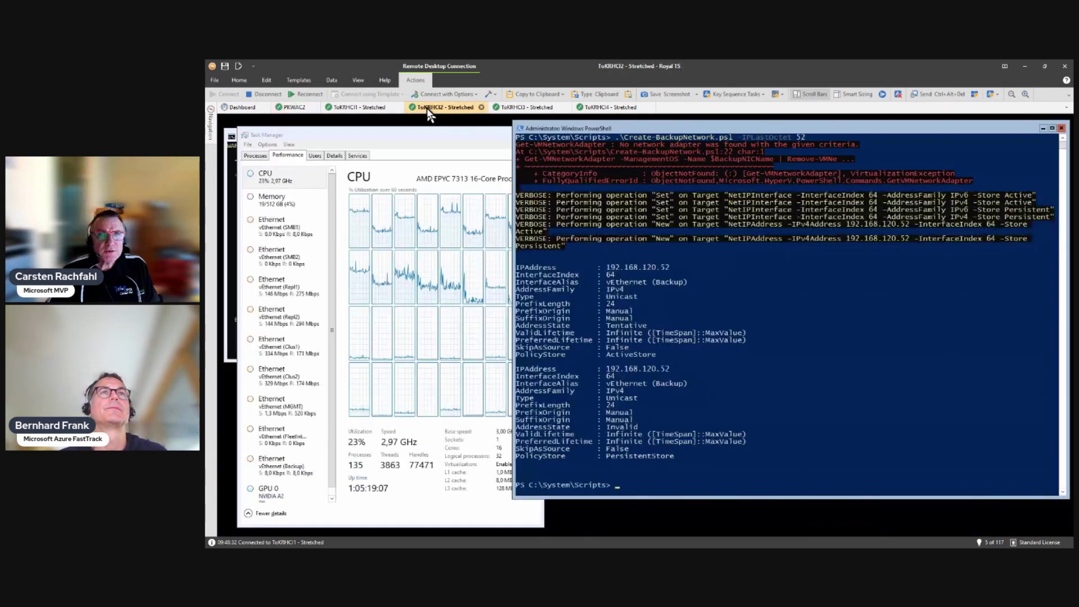
click(292, 107)
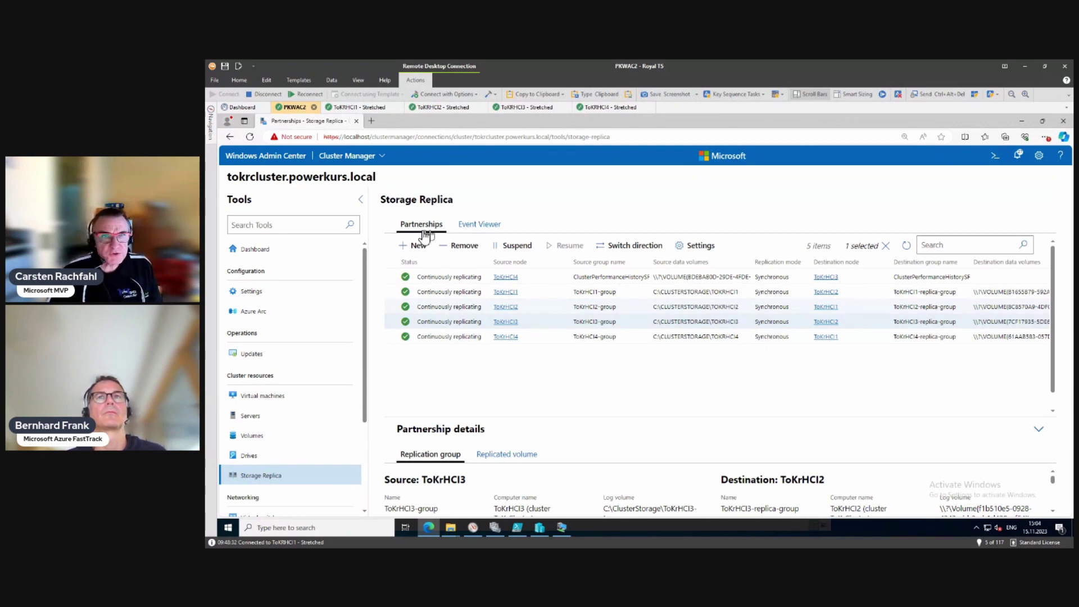
click(495, 527)
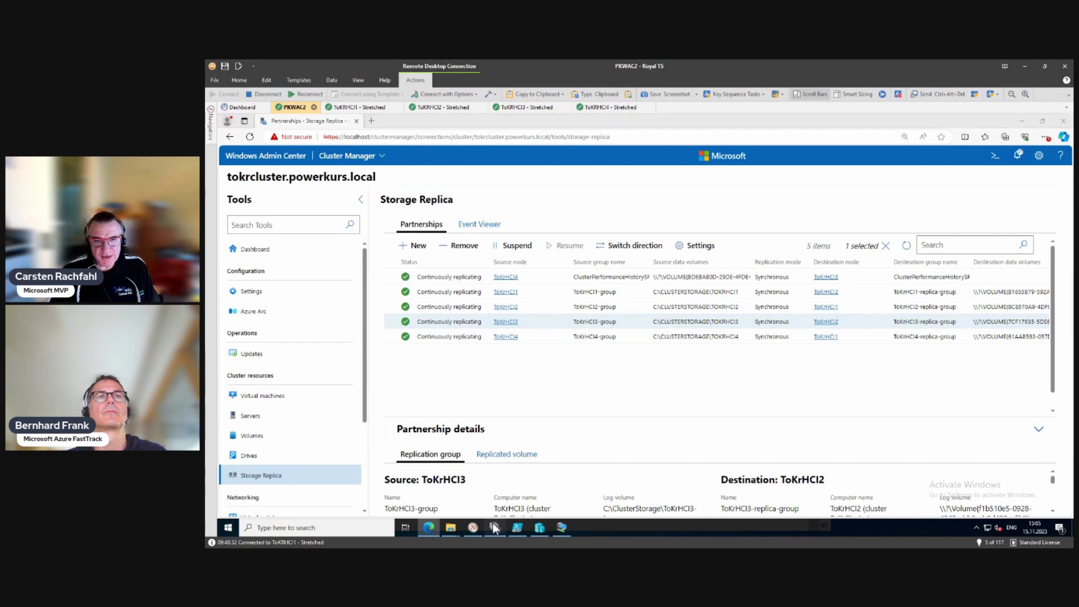
click(377, 285)
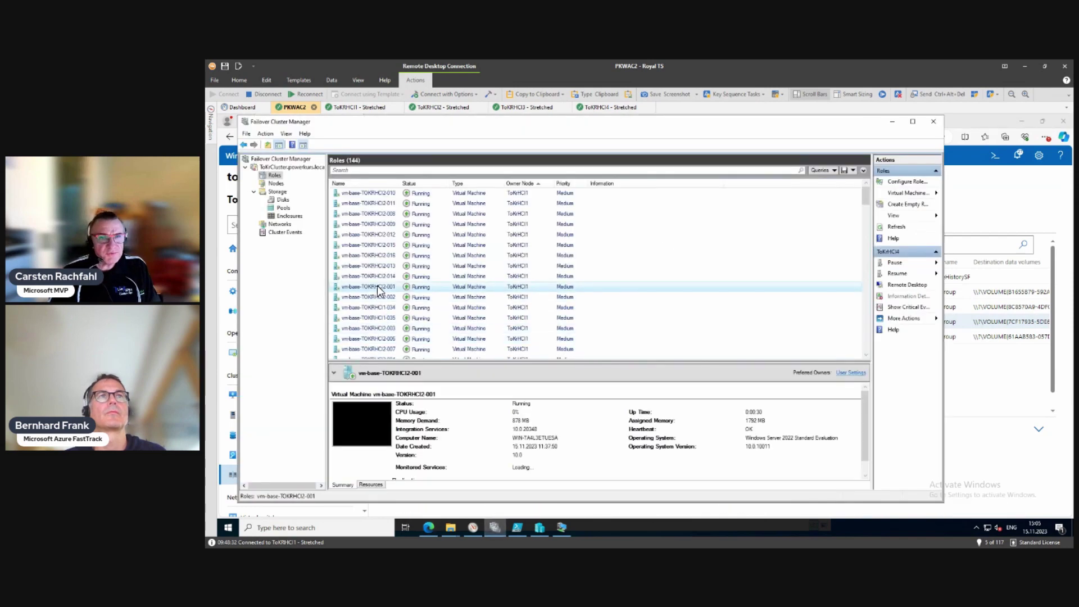
click(376, 296)
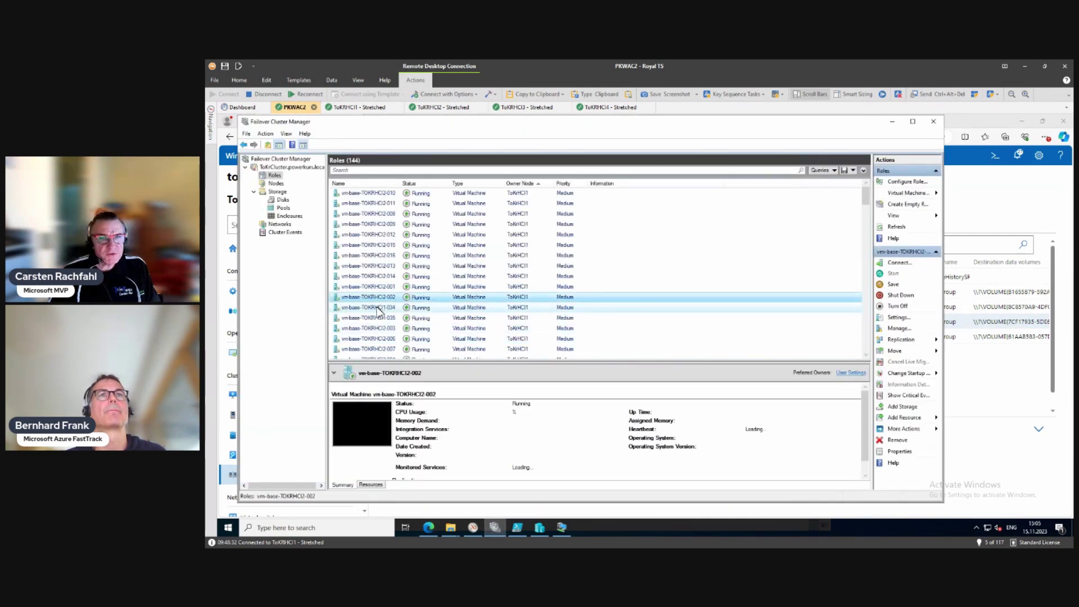
- Open the console of vm-base-TOKRHCI1-034, and check Task Manager in the ToKRHCI2 session
click(378, 308)
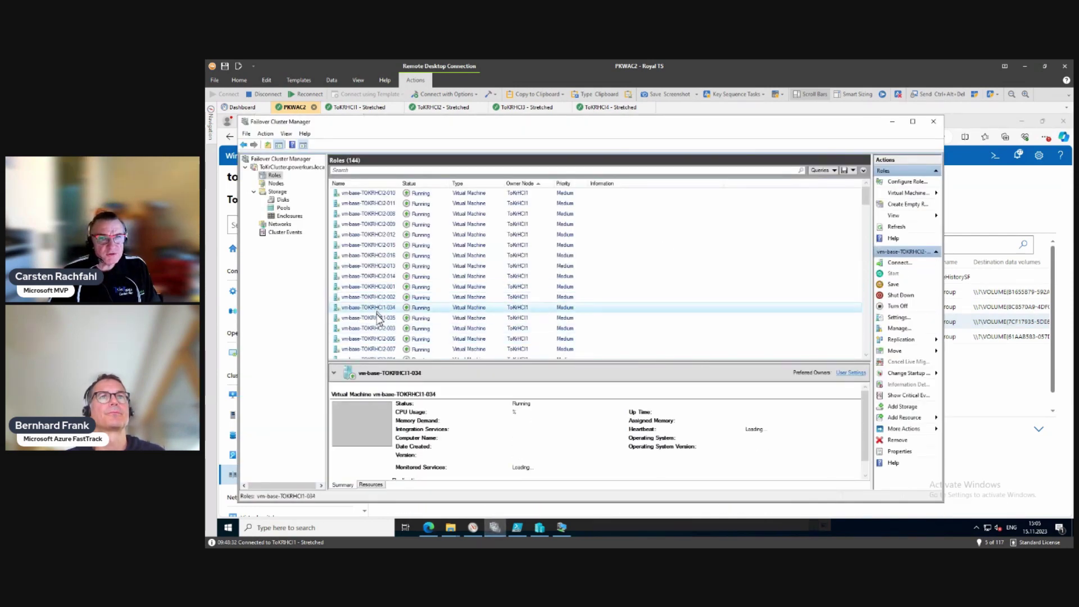
double_click(368, 428)
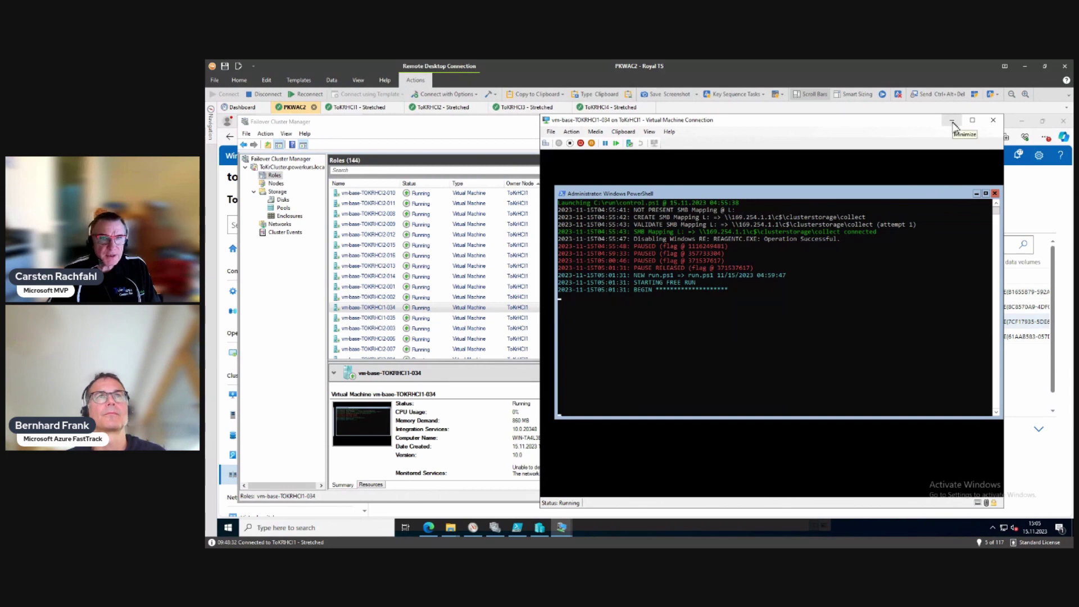
click(444, 107)
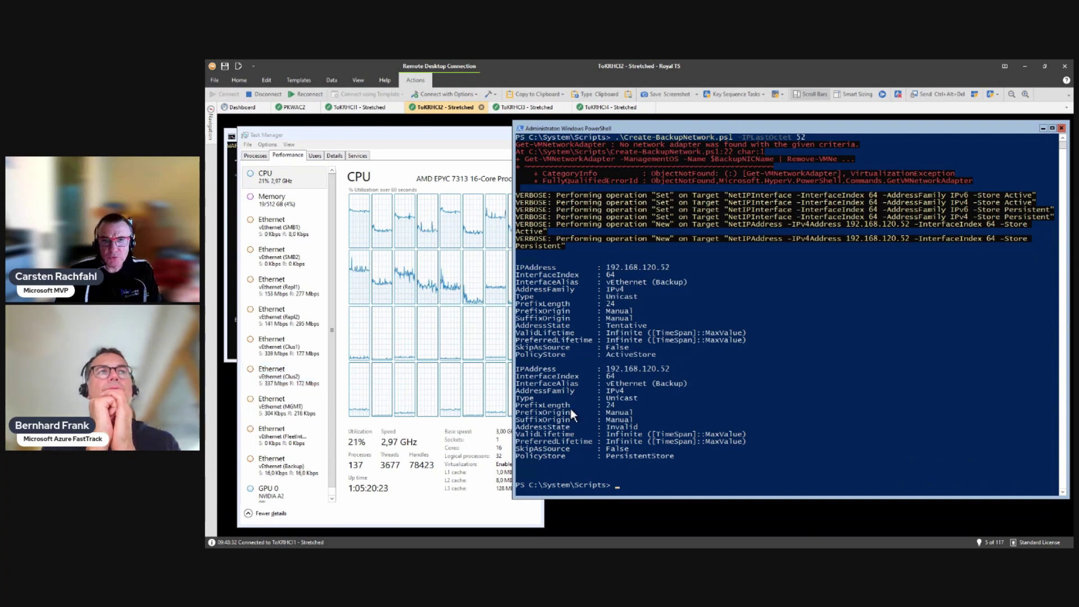
- Back on PKWAC2, set $iops to 100 in run.ps1 in PowerShell ISE, save the script and minimize the editor
click(296, 107)
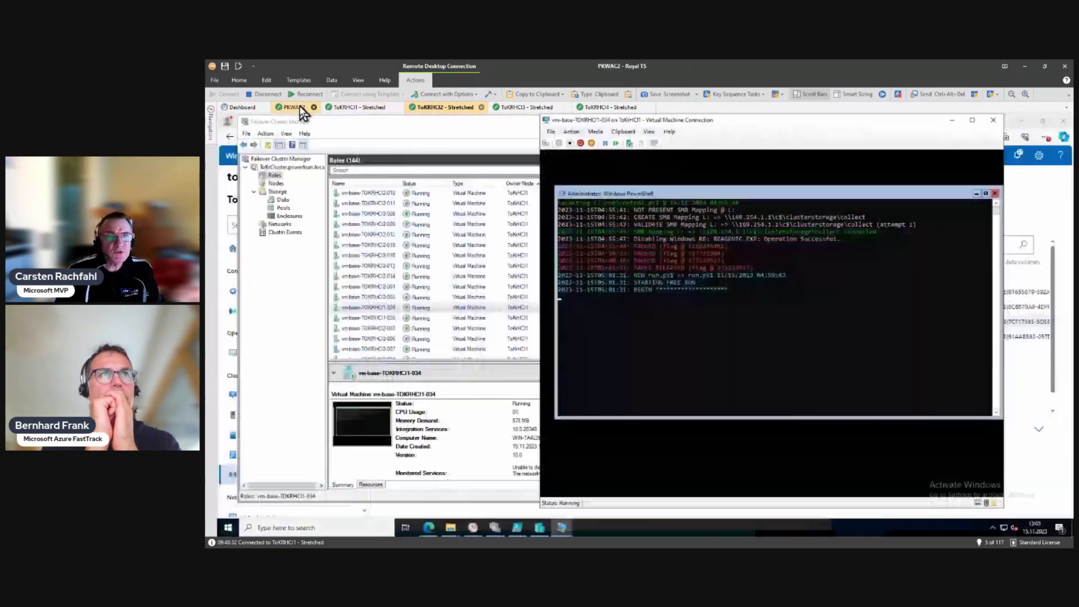
click(517, 527)
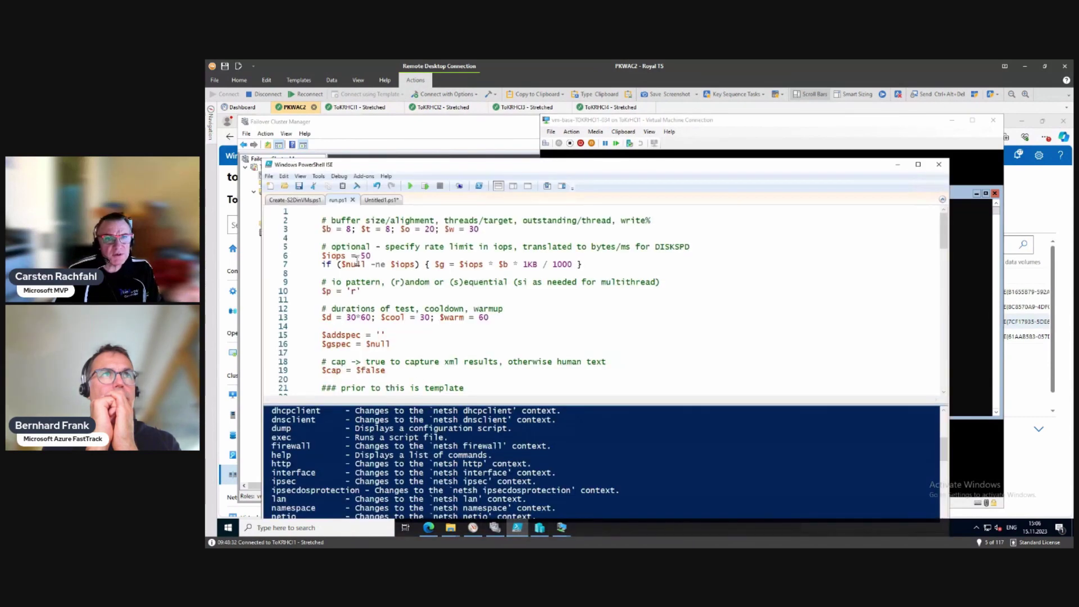
click(364, 255)
key(BackSpace)
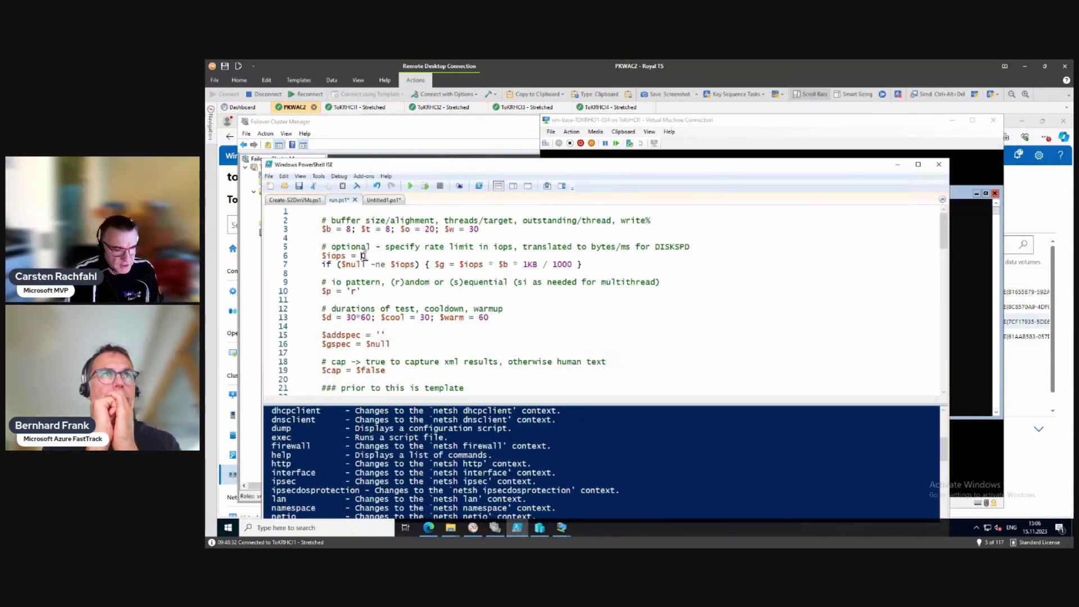
click(299, 186)
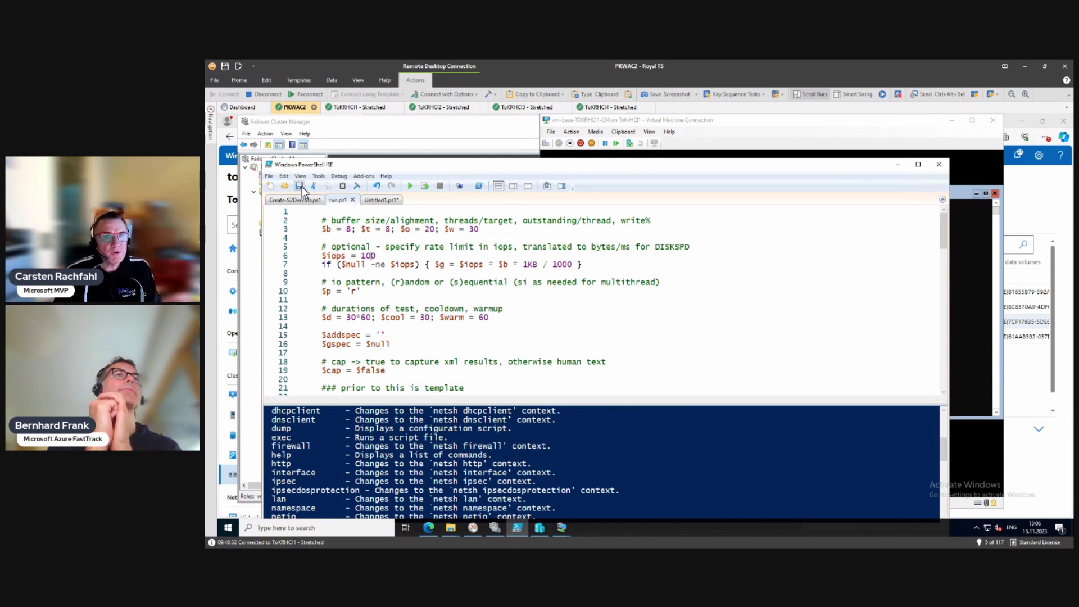
click(897, 164)
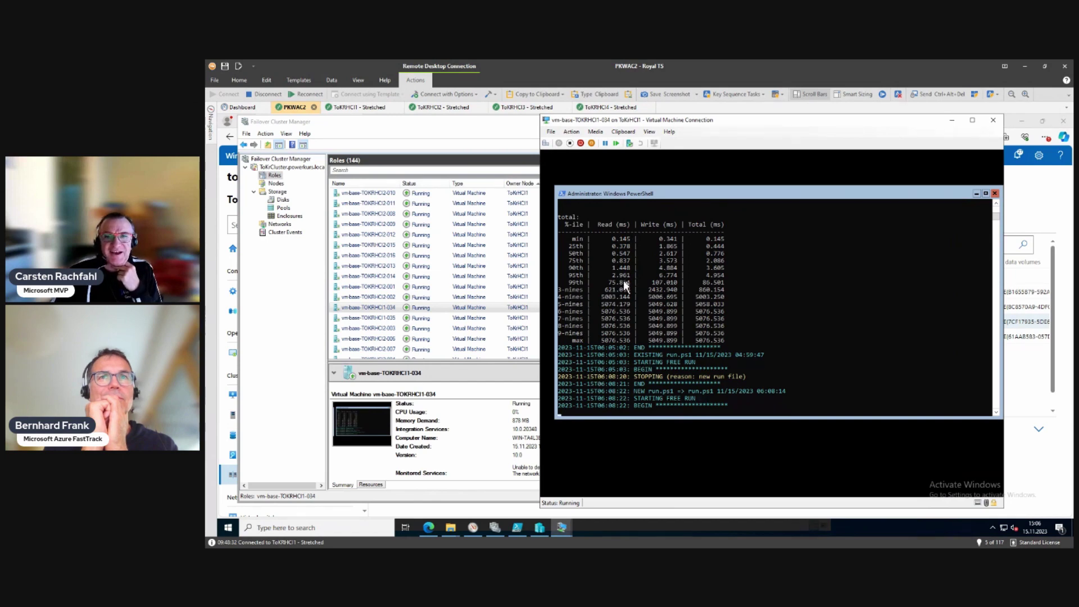
- In the ToKRHCI2 session's Task Manager, show the throughput graph of the vEthernet (Clus2) adapter
click(447, 108)
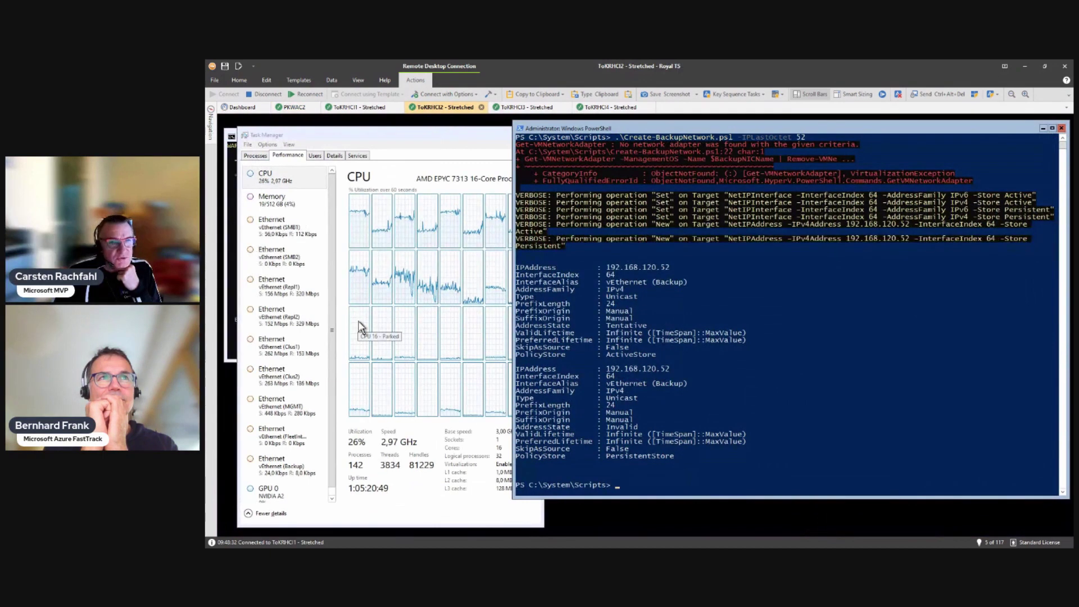
click(291, 379)
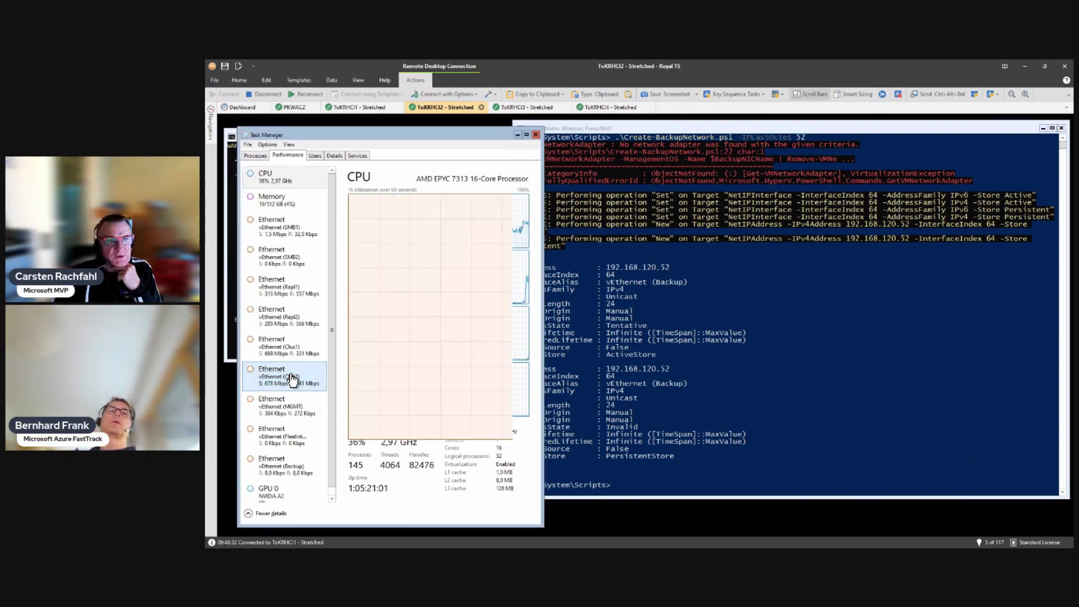
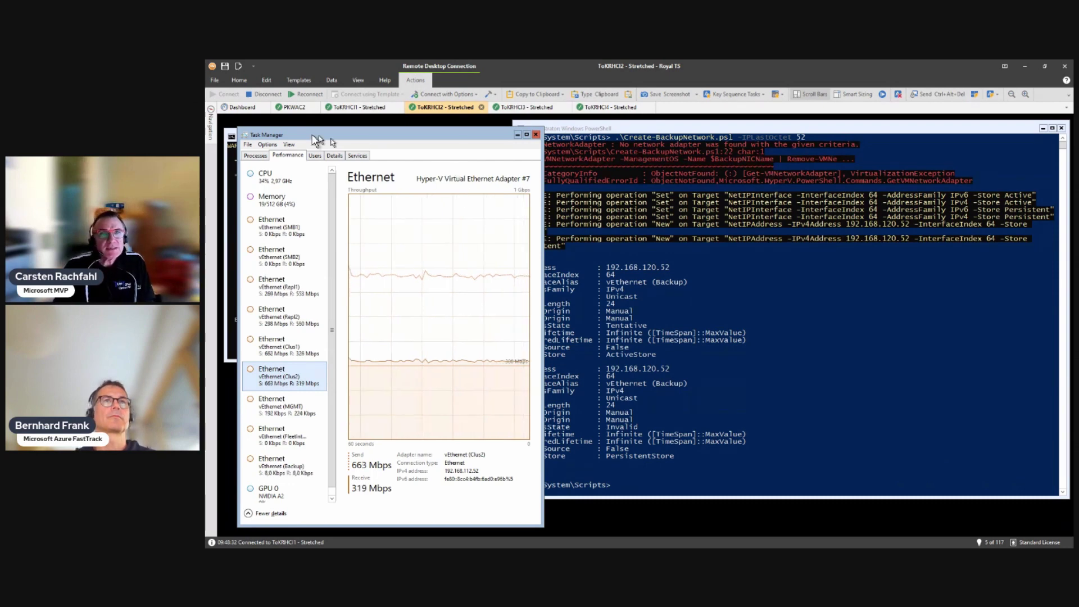
- Back on PKWAC2, show the cluster's disks in Failover Cluster Manager, narrow the Name column and sort the list by name in descending order
click(292, 107)
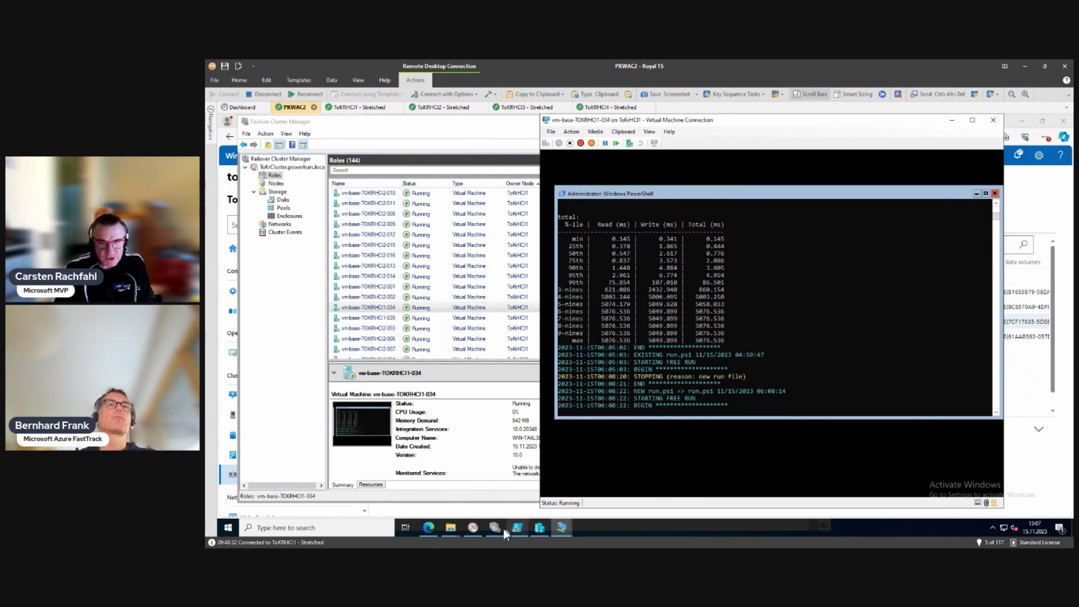
mouse_move(496, 528)
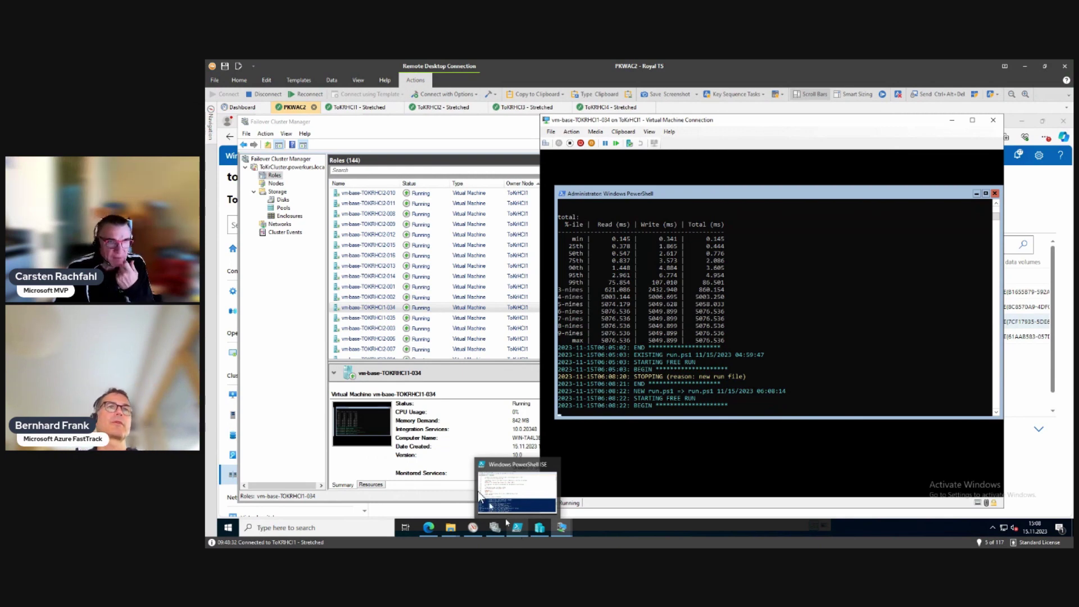
click(276, 200)
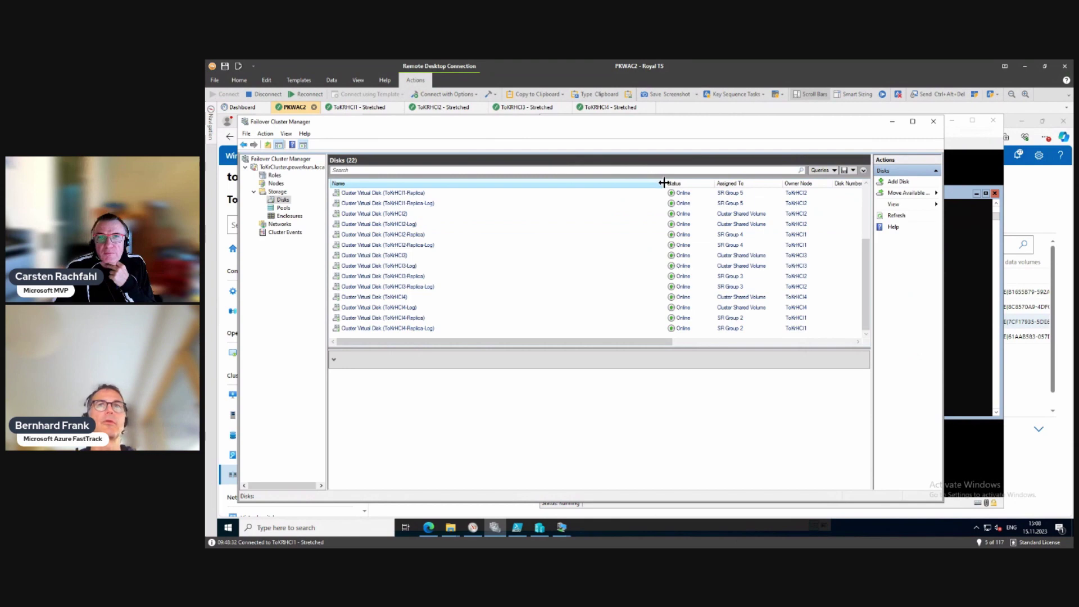
drag(664, 182, 517, 183)
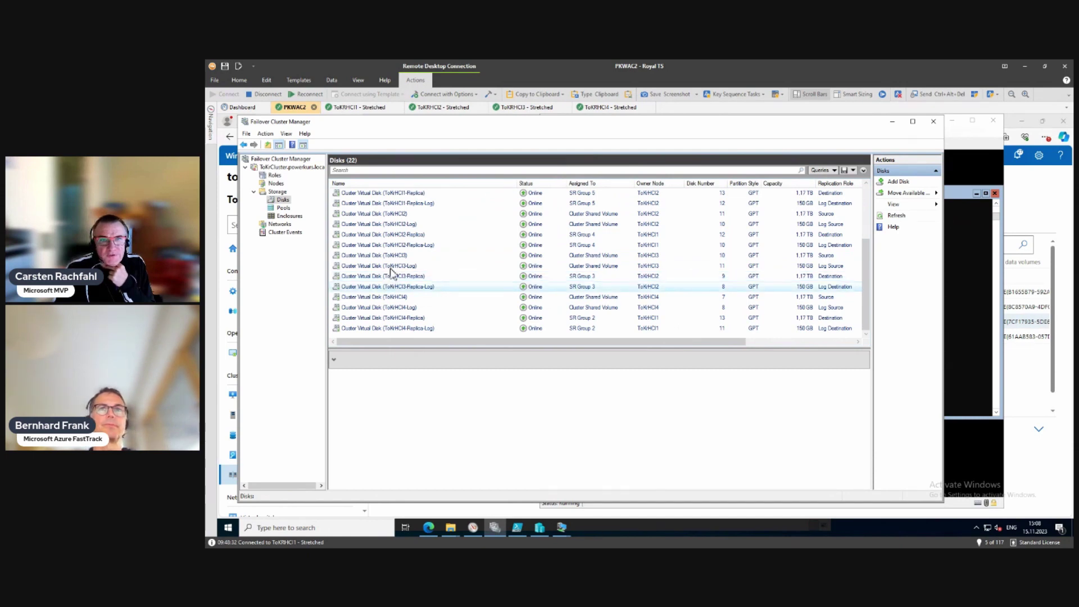
scroll(391, 264, up, 2)
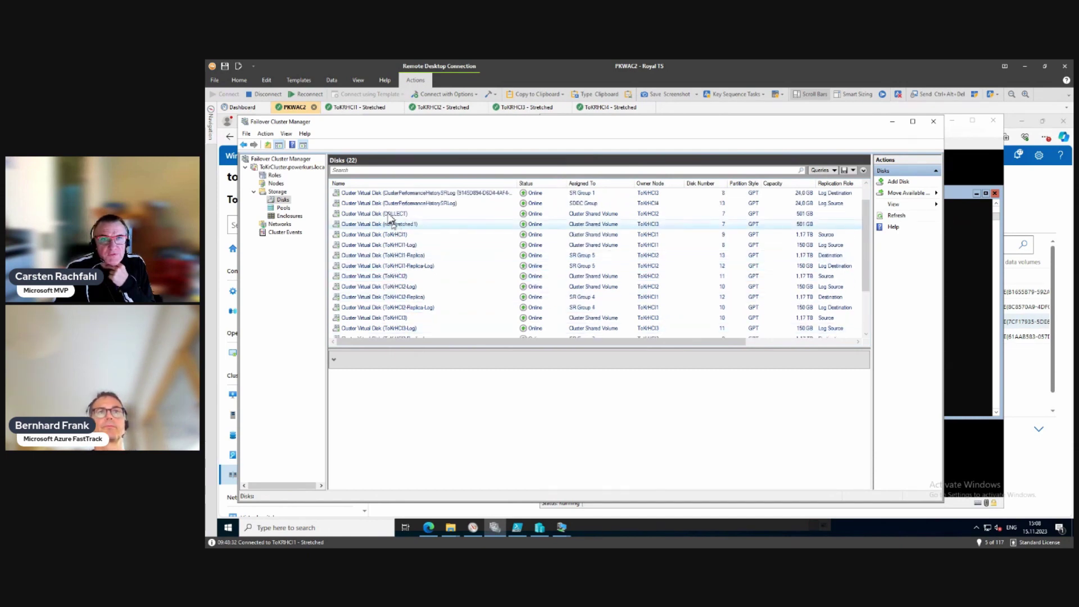
click(379, 185)
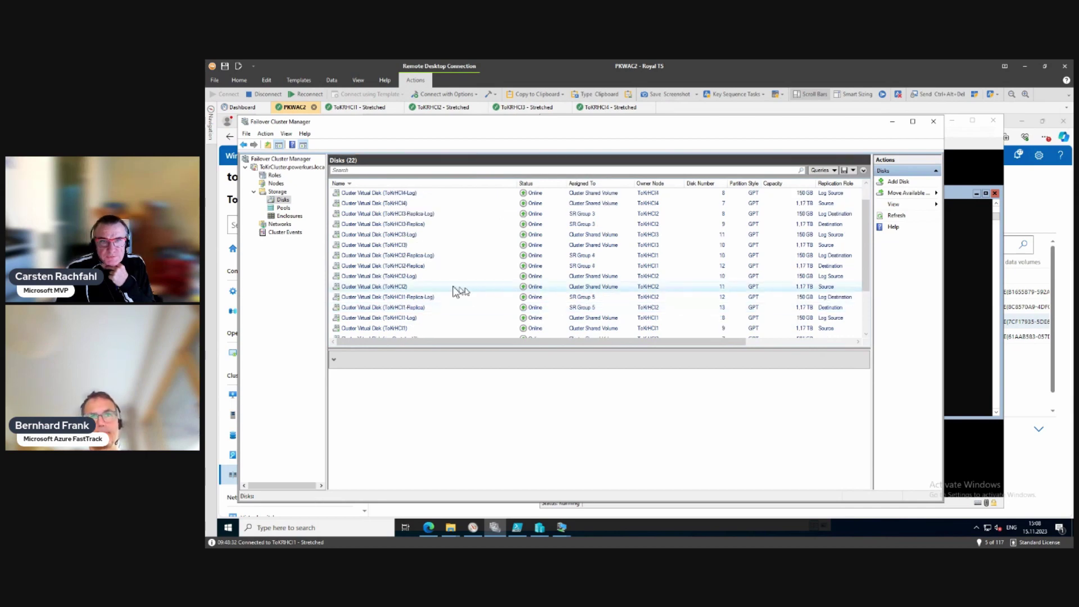
- Show the replication details of the ToKrHCI2 cluster virtual disk and enlarge the details area to reveal its replicated disks
click(403, 286)
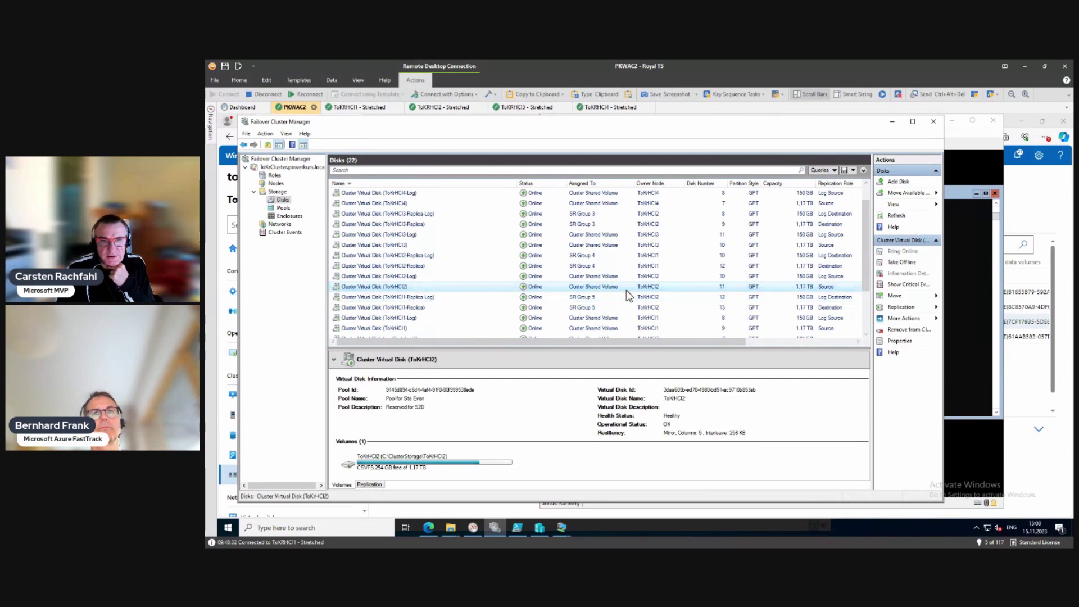
click(369, 485)
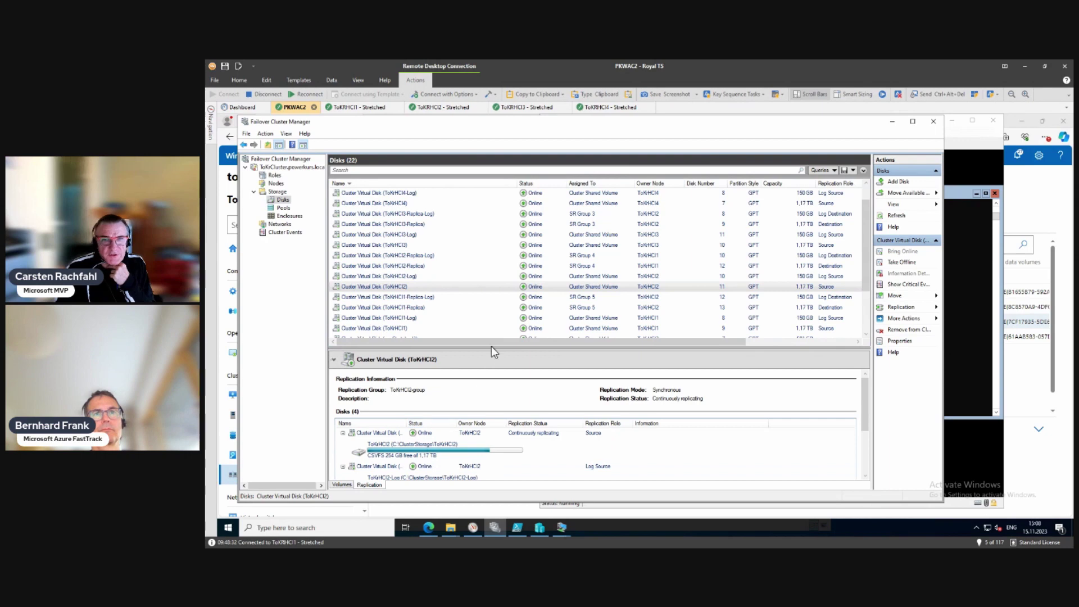
drag(492, 347, 498, 299)
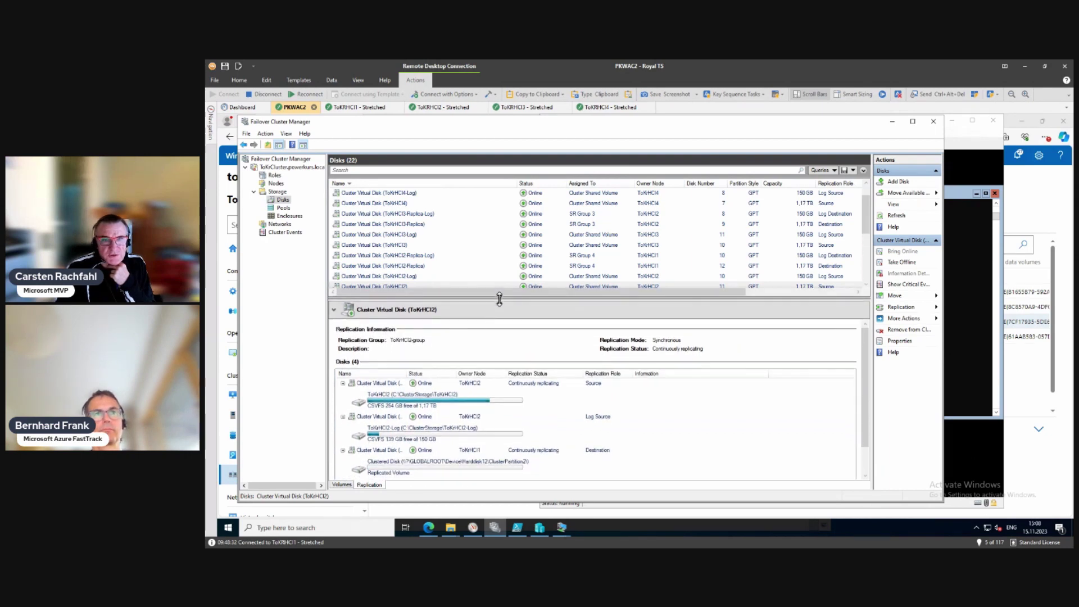
scroll(493, 276, down, 4)
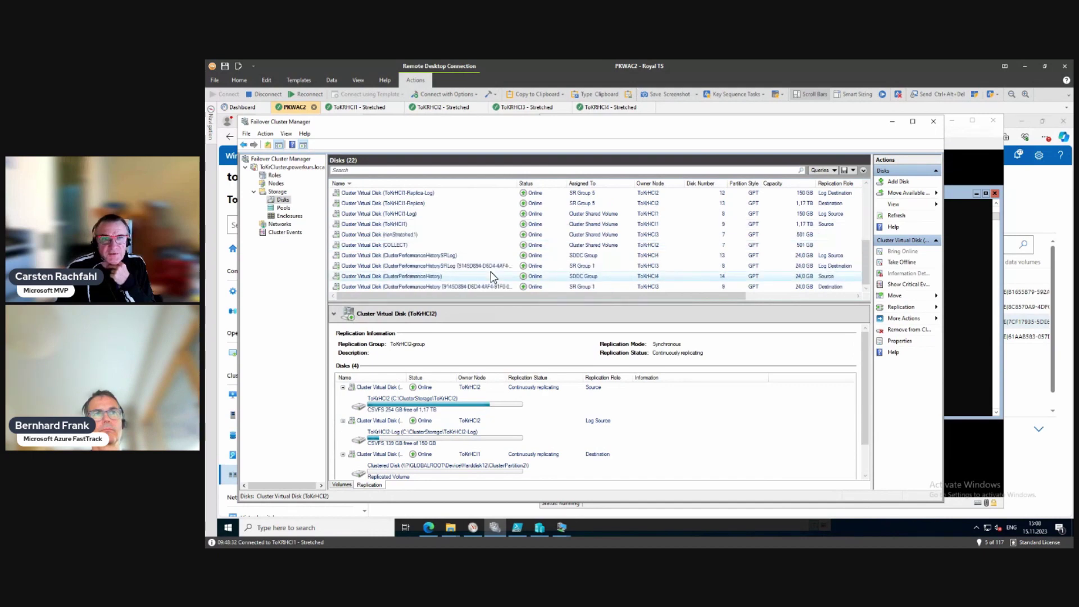
scroll(500, 300, up, 1)
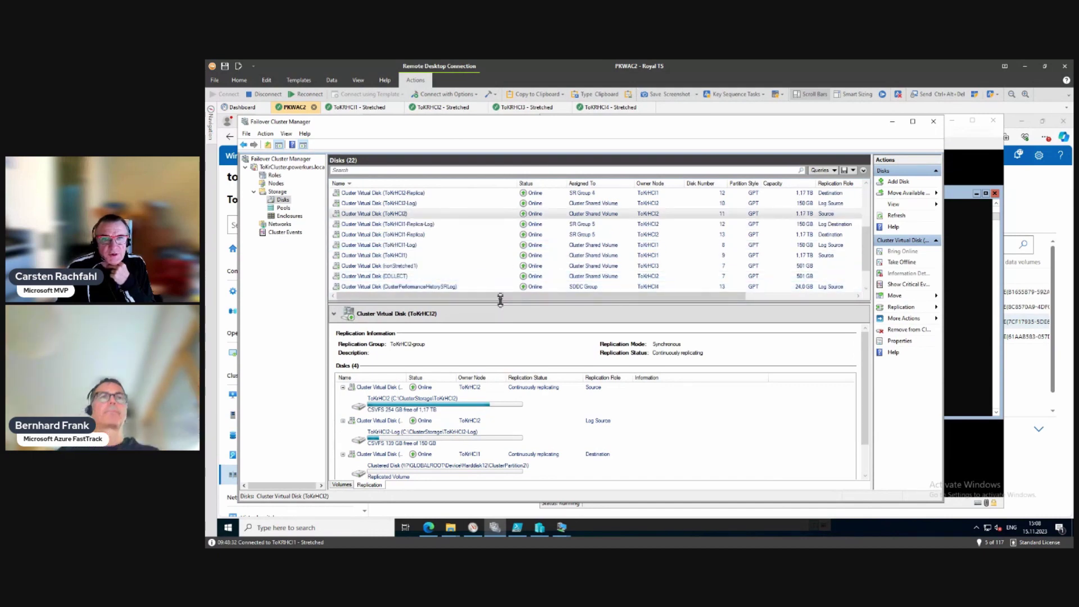
drag(500, 300, 500, 273)
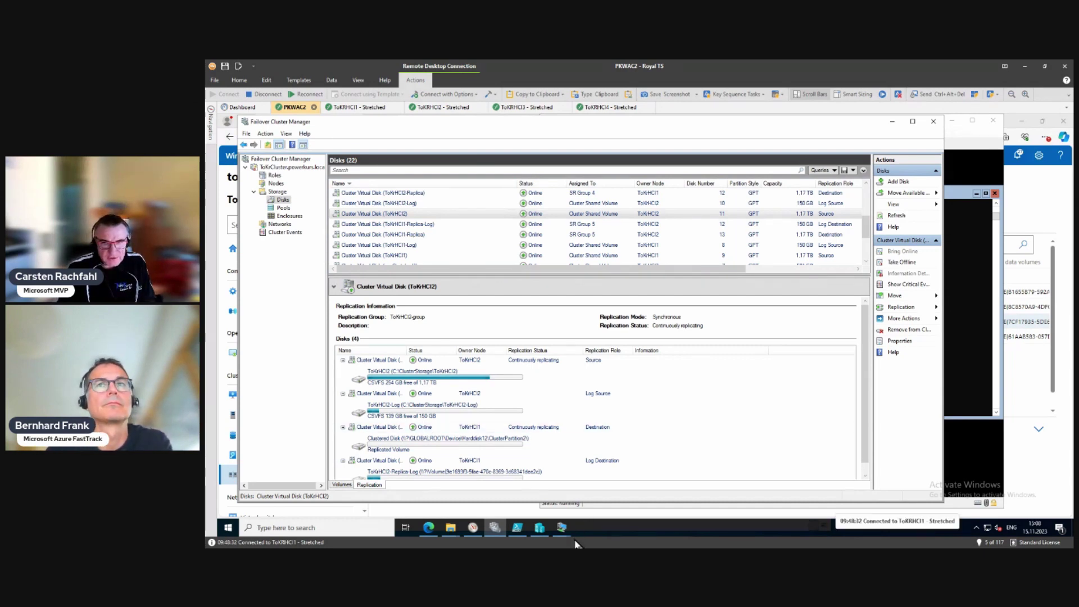
- Switch to Windows PowerShell ISE, set $iops to 50 in run.ps1, and save the script
click(521, 529)
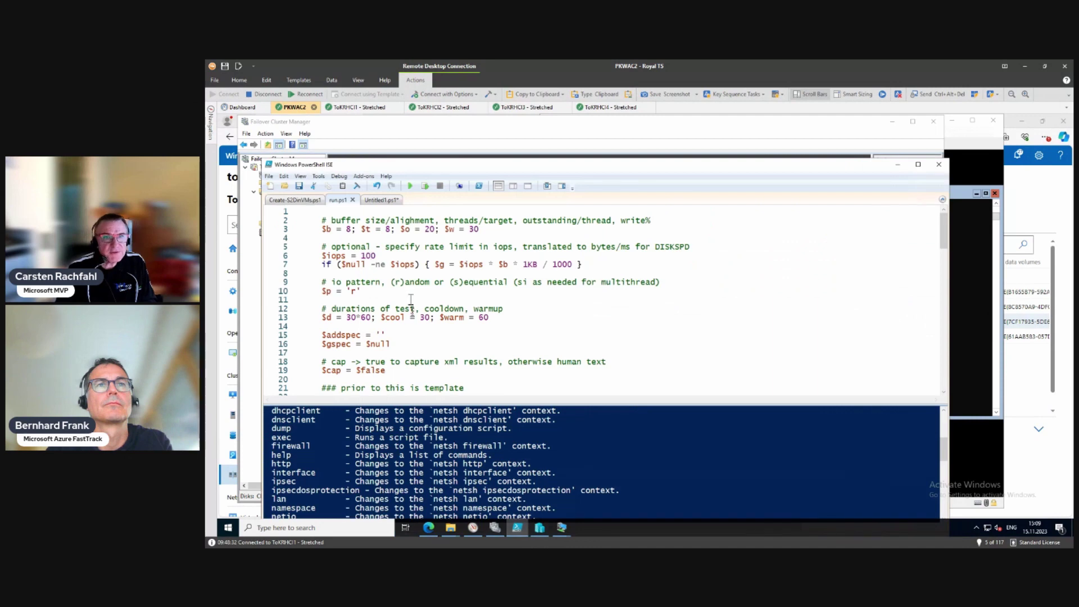
click(368, 256)
key(Delete)
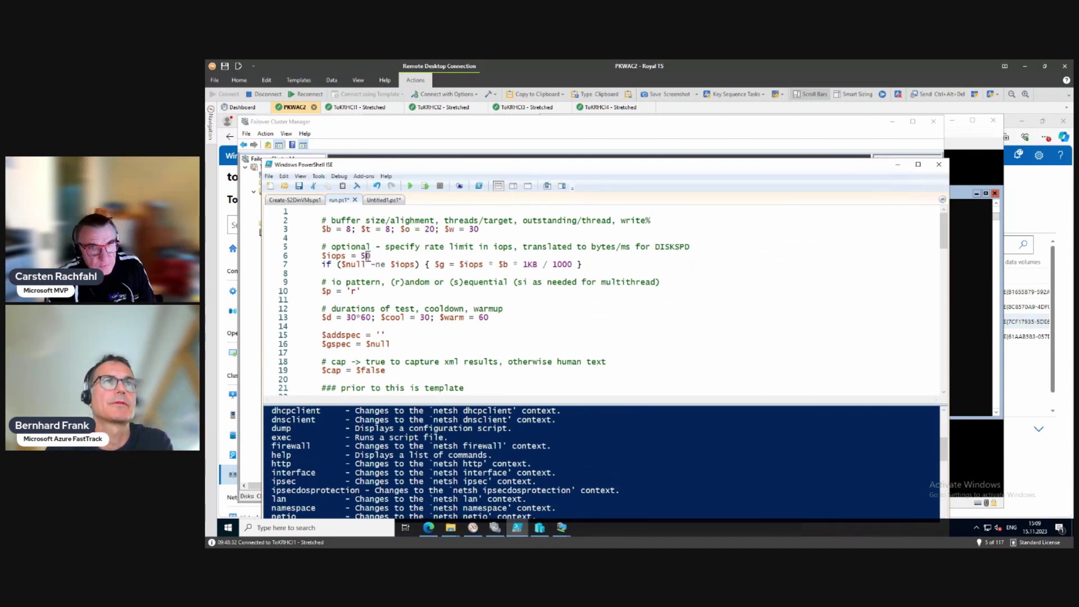
click(299, 186)
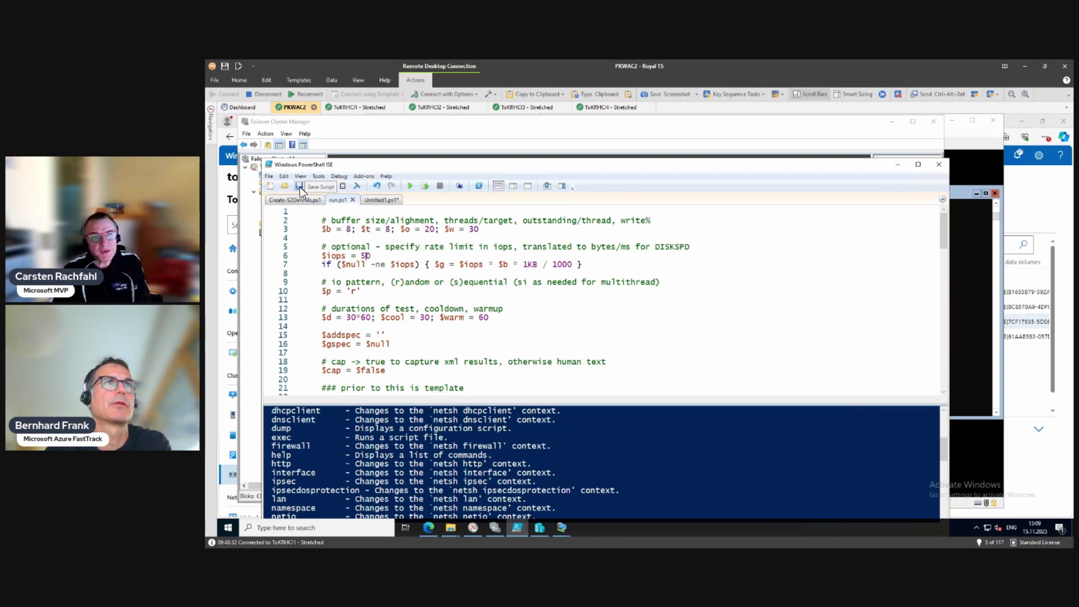
- Switch to Windows Admin Center and reverse the replication direction of the ToKrHCI2-group partnership, making ToKrHCI2-replica-group on ToKrHCI1 the source
click(218, 201)
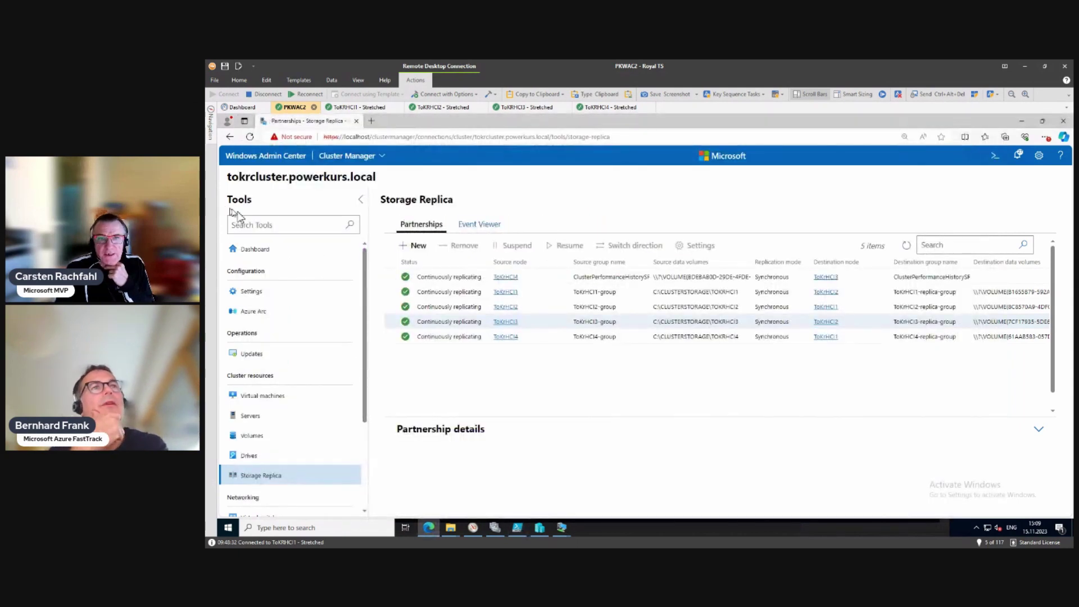
click(580, 309)
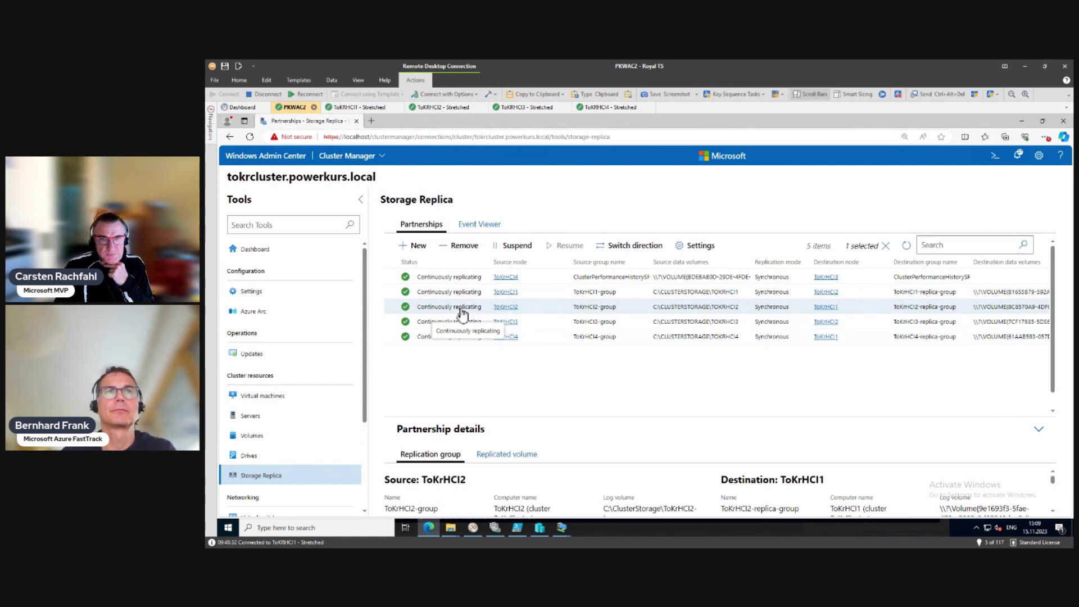
click(626, 248)
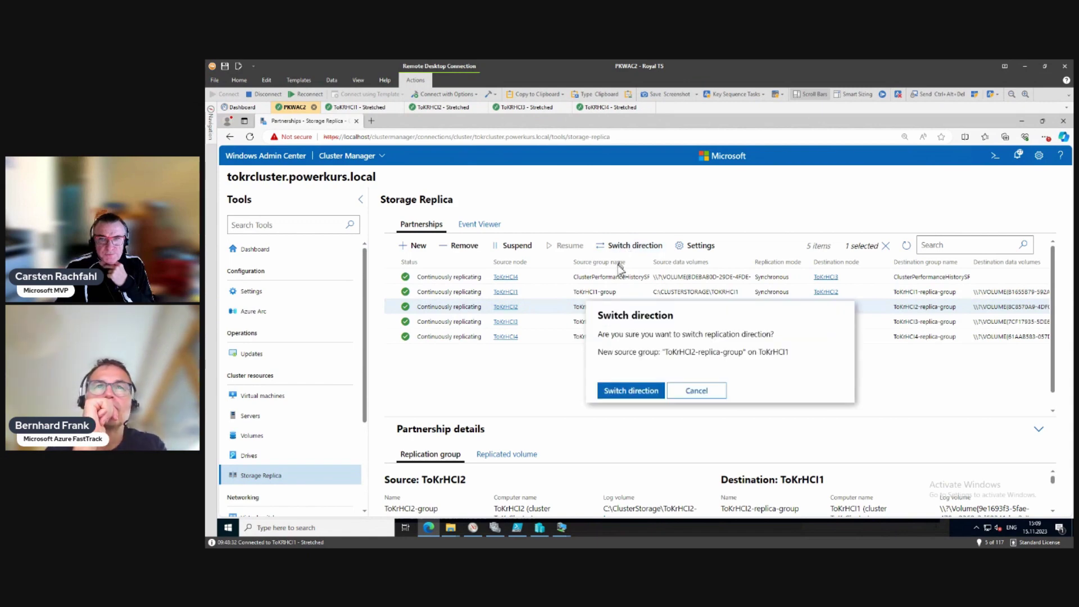
click(628, 392)
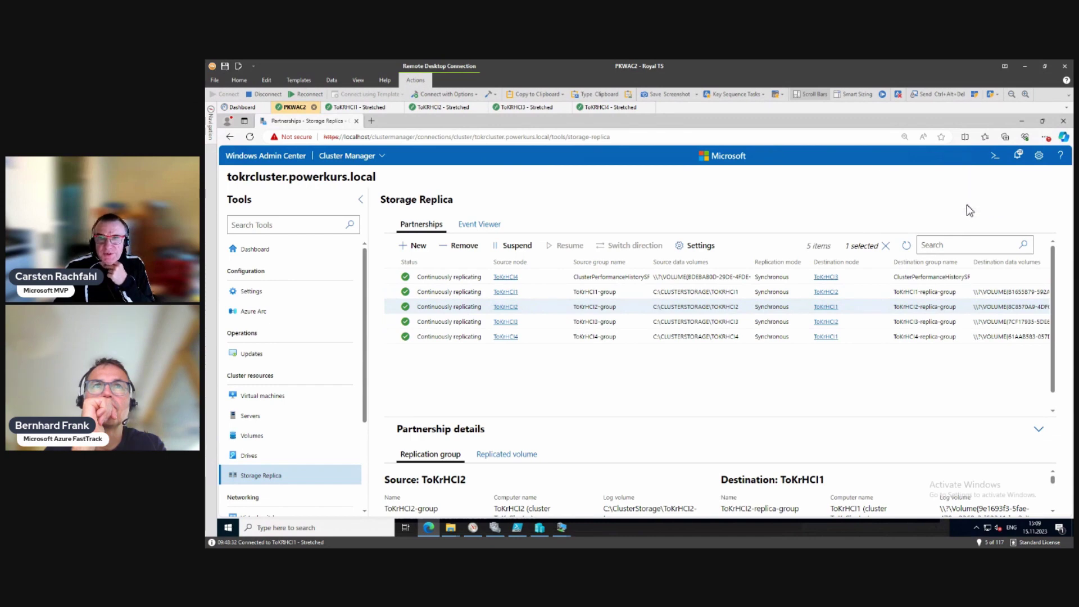
- Refresh the Storage Replica partnerships, widen the Status column, and check the ToKrHCI2 disk's replication in Failover Cluster Manager
click(906, 246)
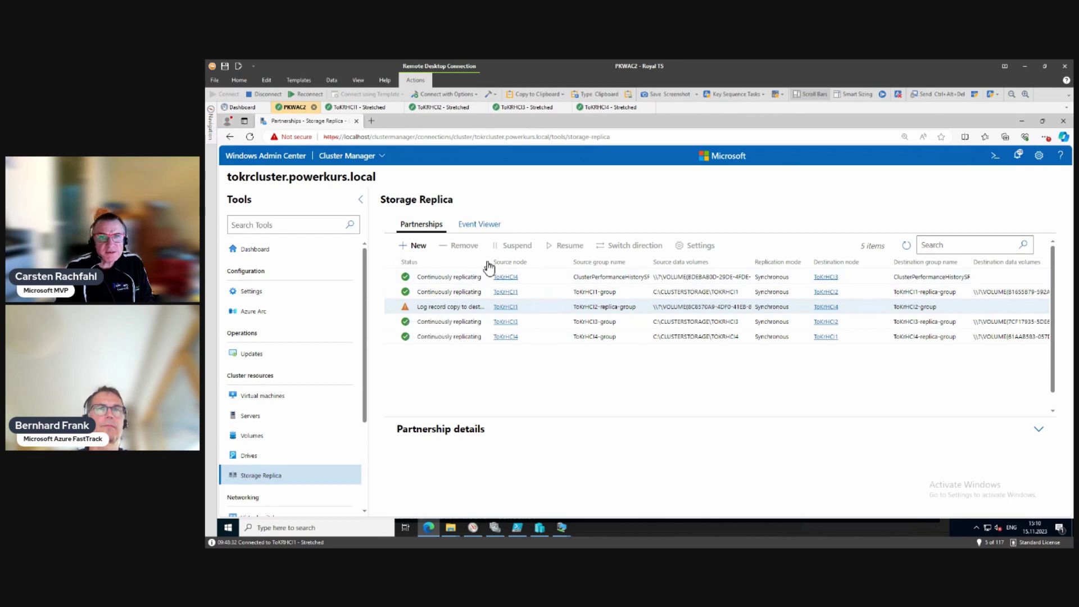
drag(490, 261, 515, 262)
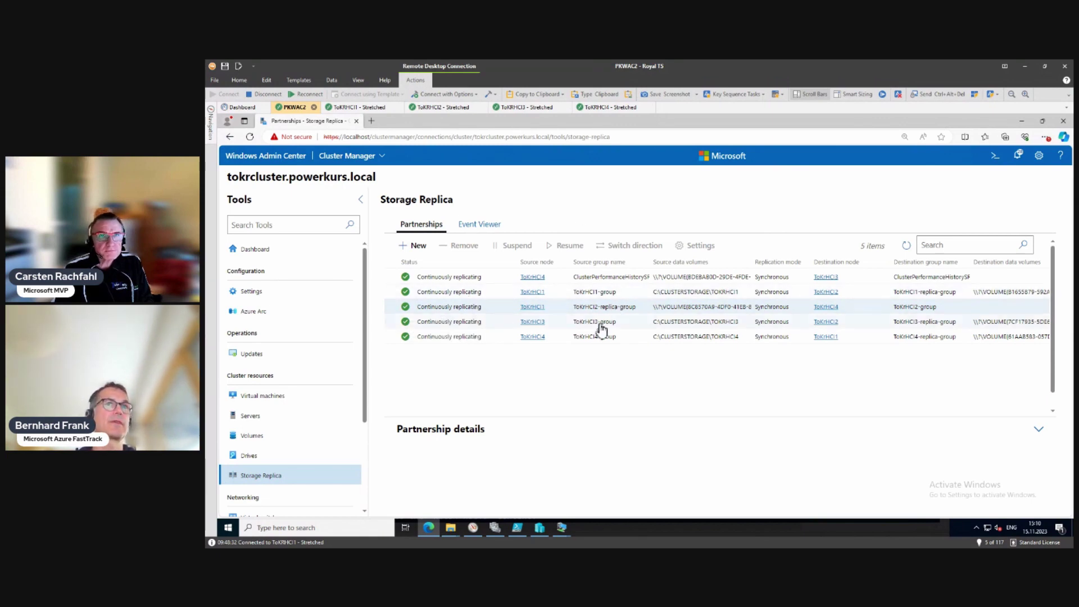
click(495, 527)
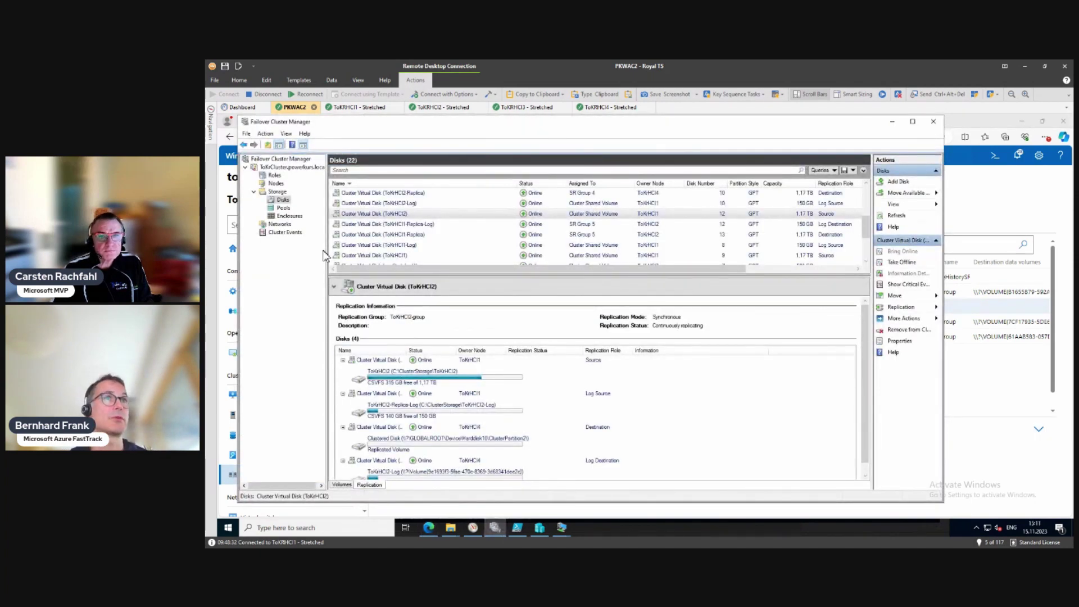
click(893, 123)
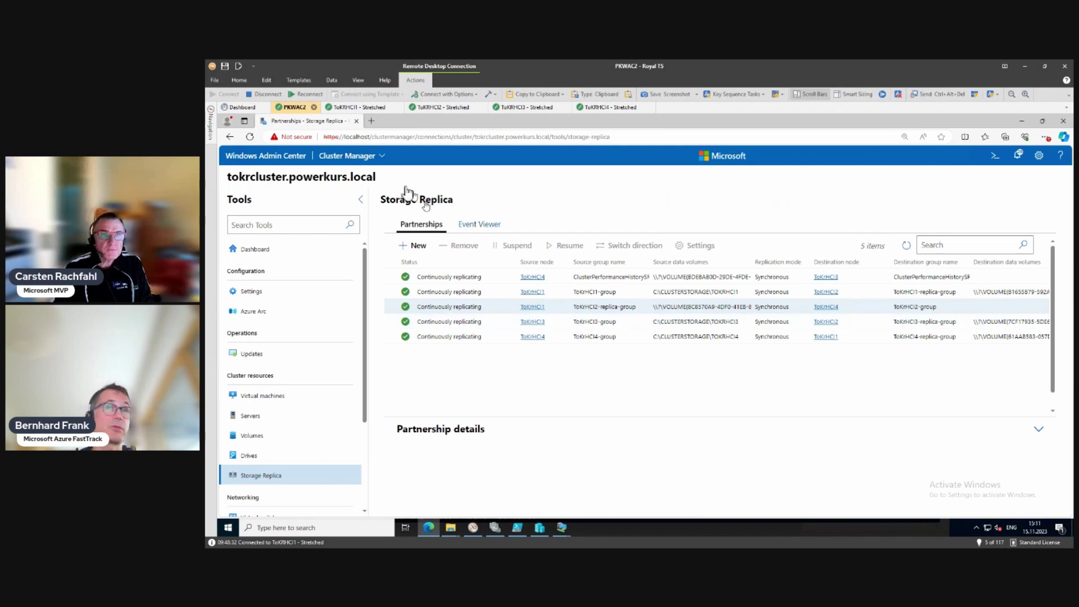
- Switch to the ToKRHCI1 session and list the Storage Replica network constraints with Get-SRNetworkConstraint in PowerShell
click(364, 108)
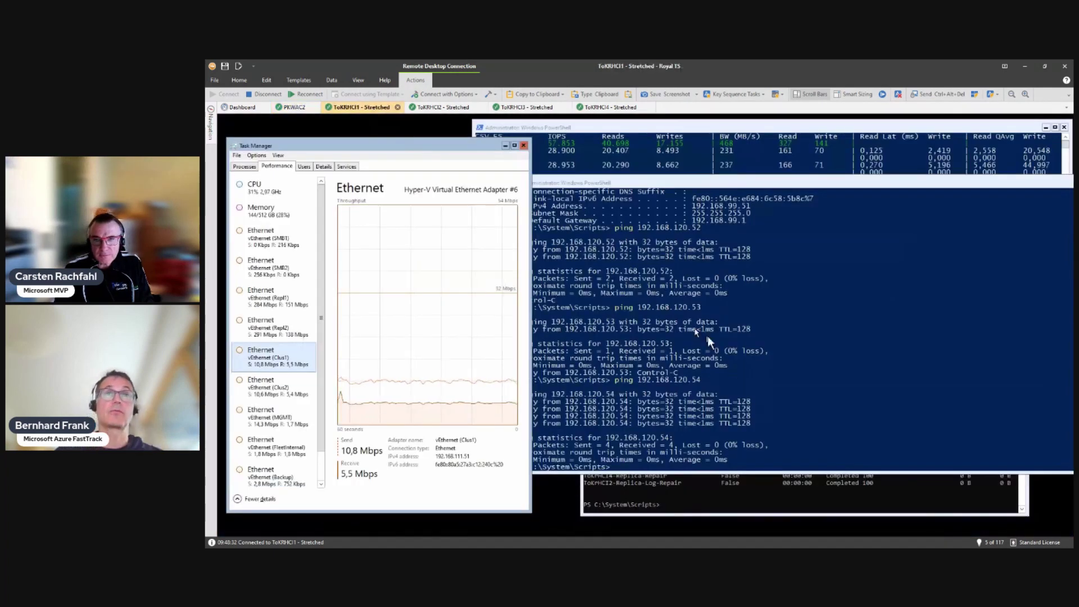
click(775, 447)
text(ge)
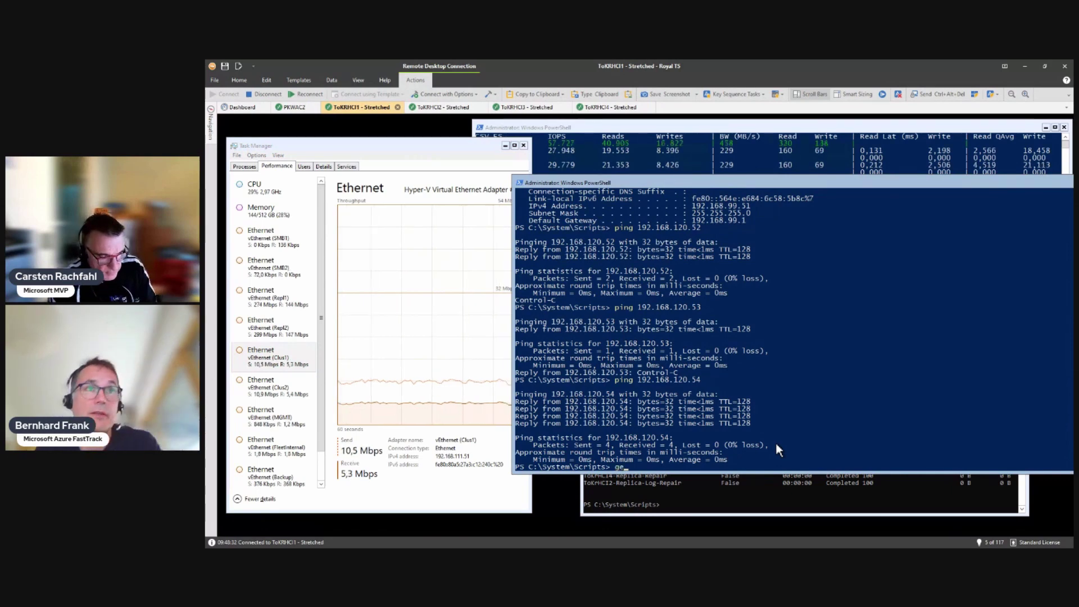
text(t-sr)
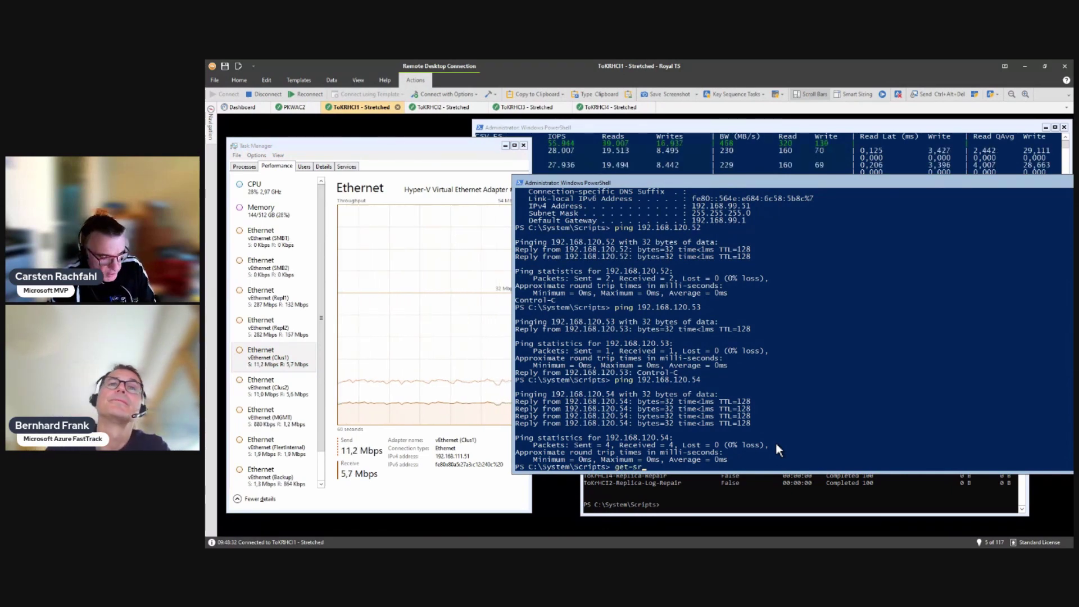
text(net)
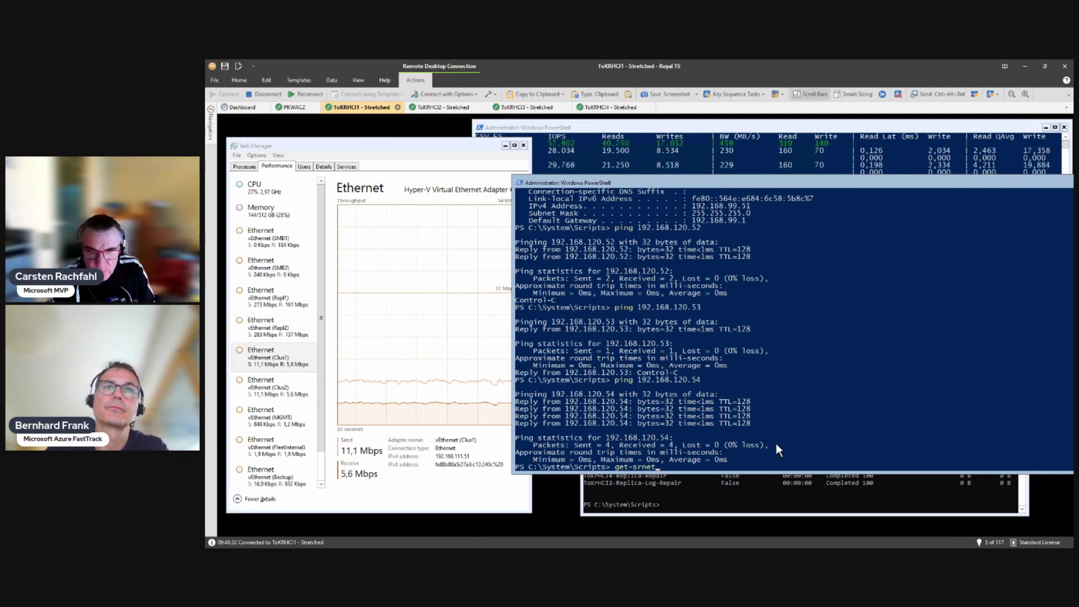
key(Tab)
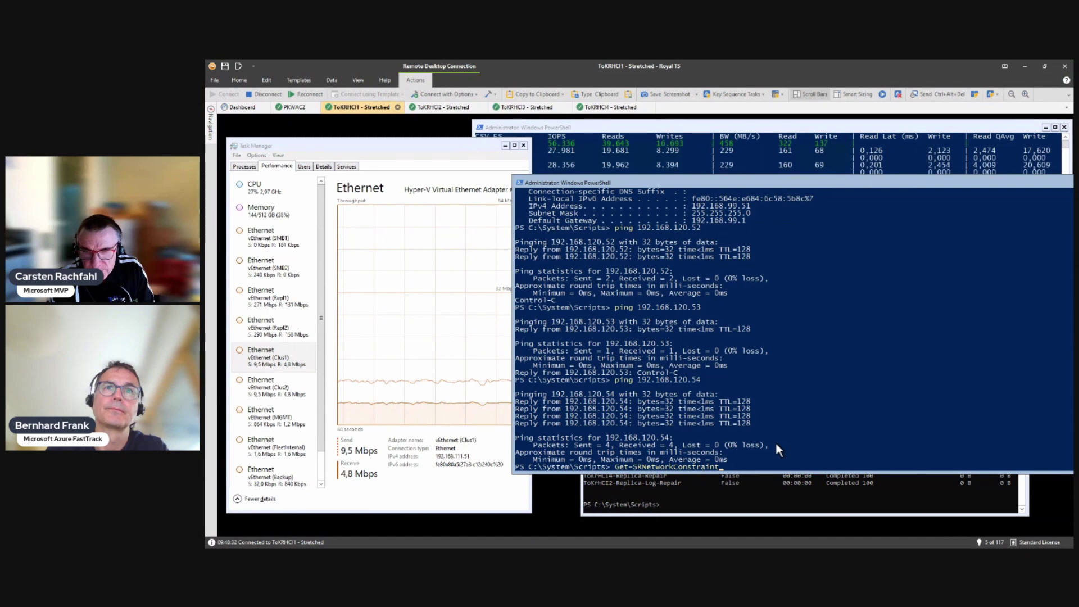
key(Return)
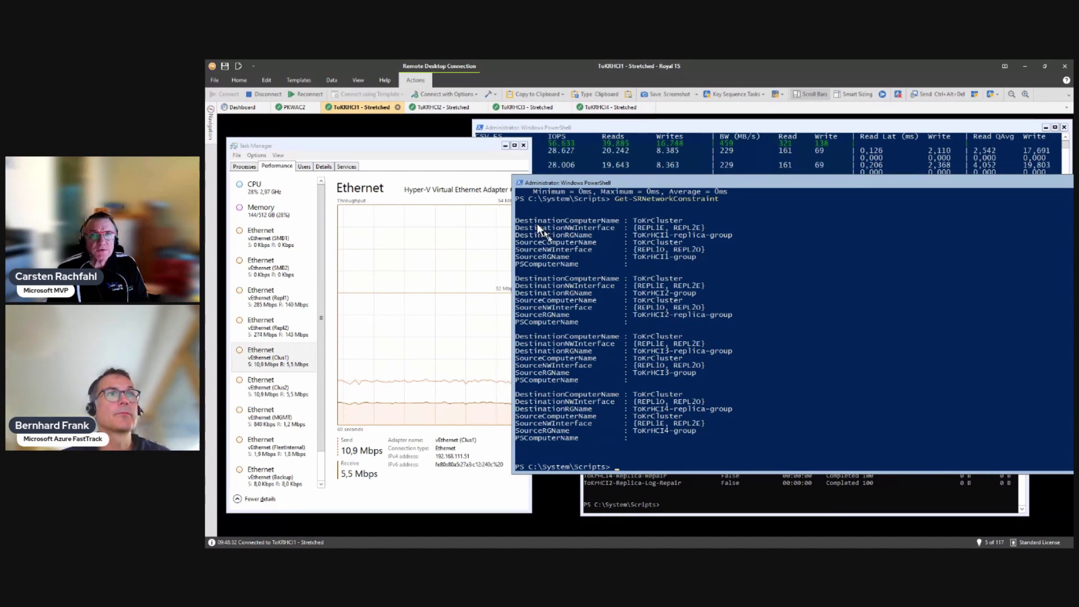
- Return to the PKWAC2 session and compare the ToKrHCI2 disk's replication in Failover Cluster Manager with the Storage Replica partnerships
click(301, 110)
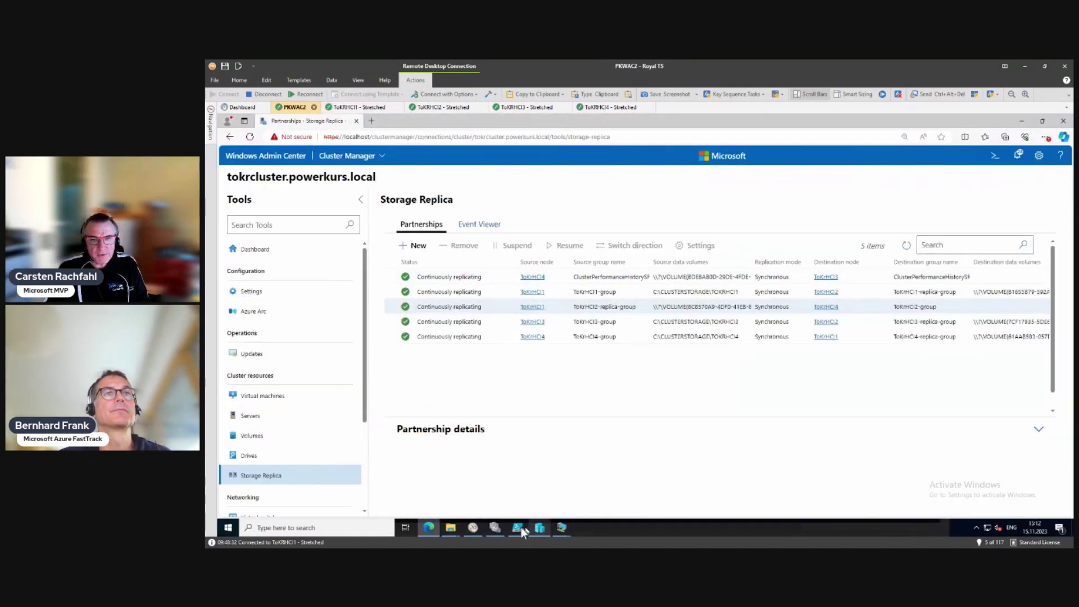
click(562, 531)
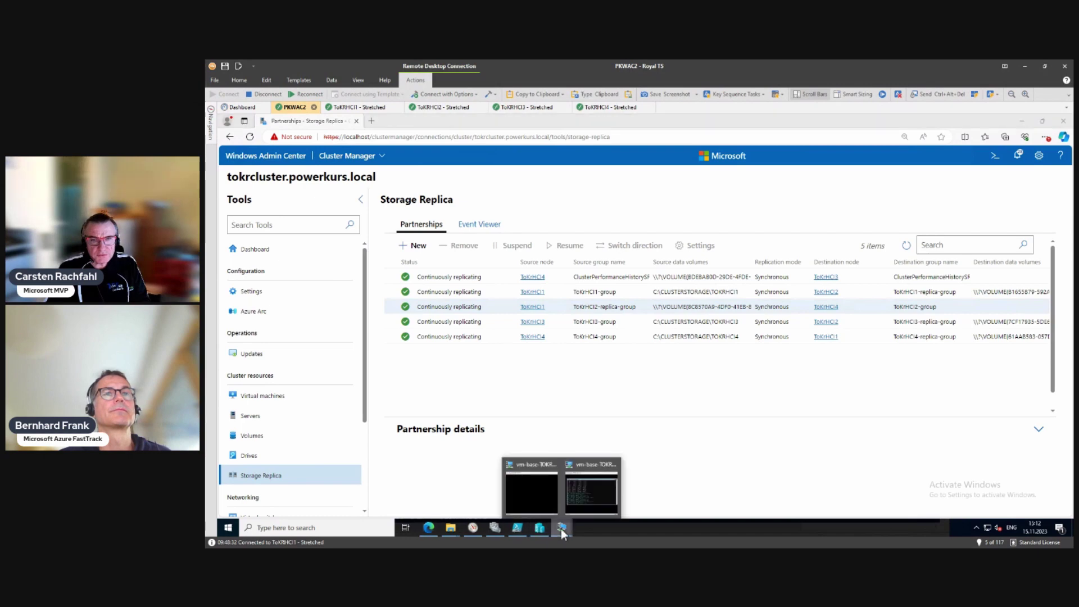
click(496, 528)
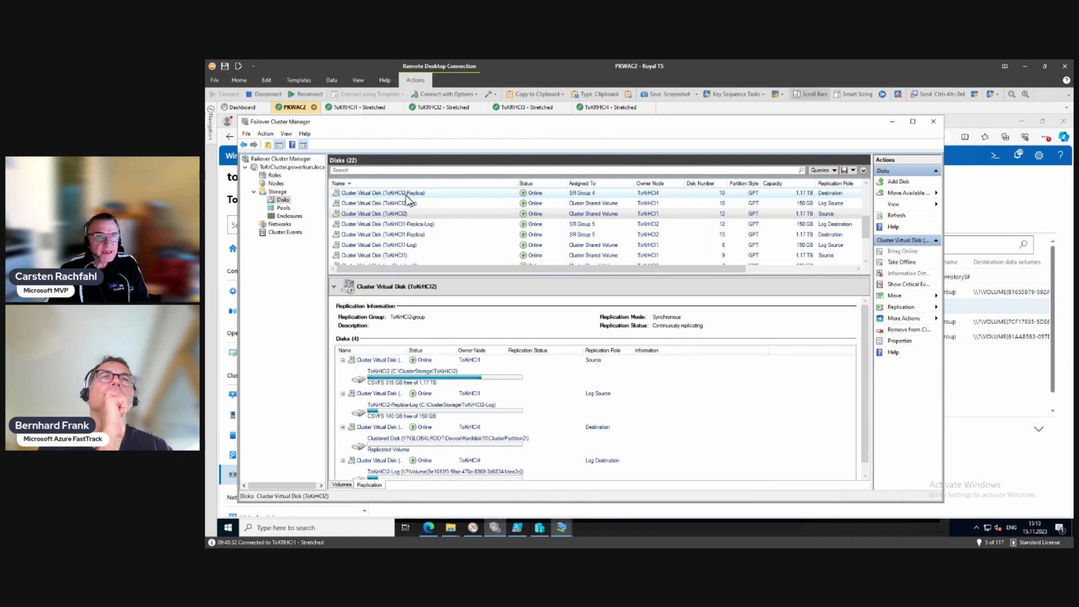
click(231, 247)
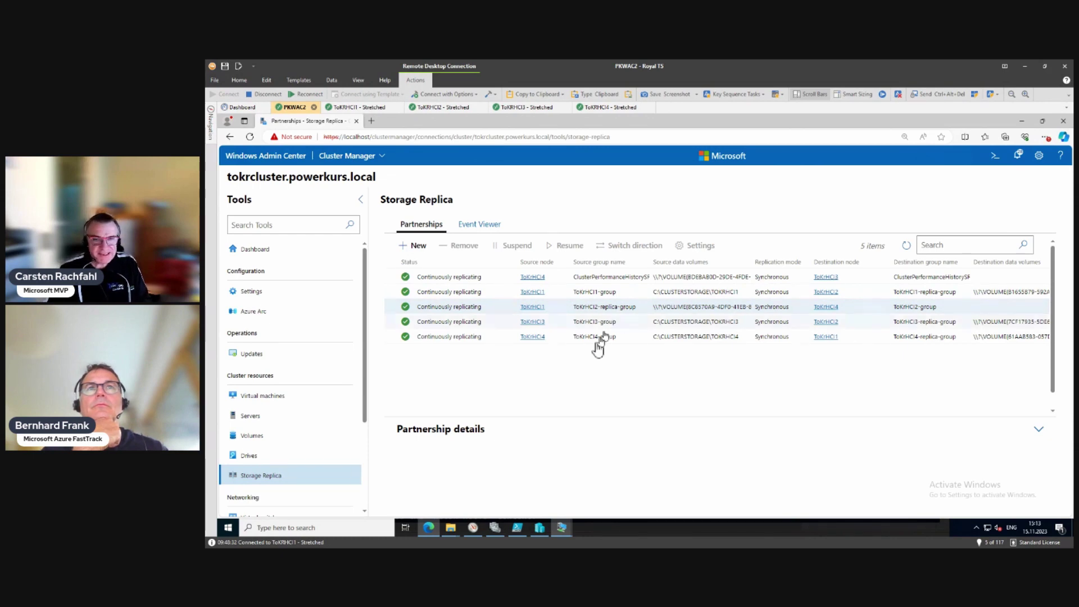
- Switch to Failover Cluster Manager, find virtual machine vm-base-TOKRHCI4-011 among the cluster roles, and open its console
click(497, 526)
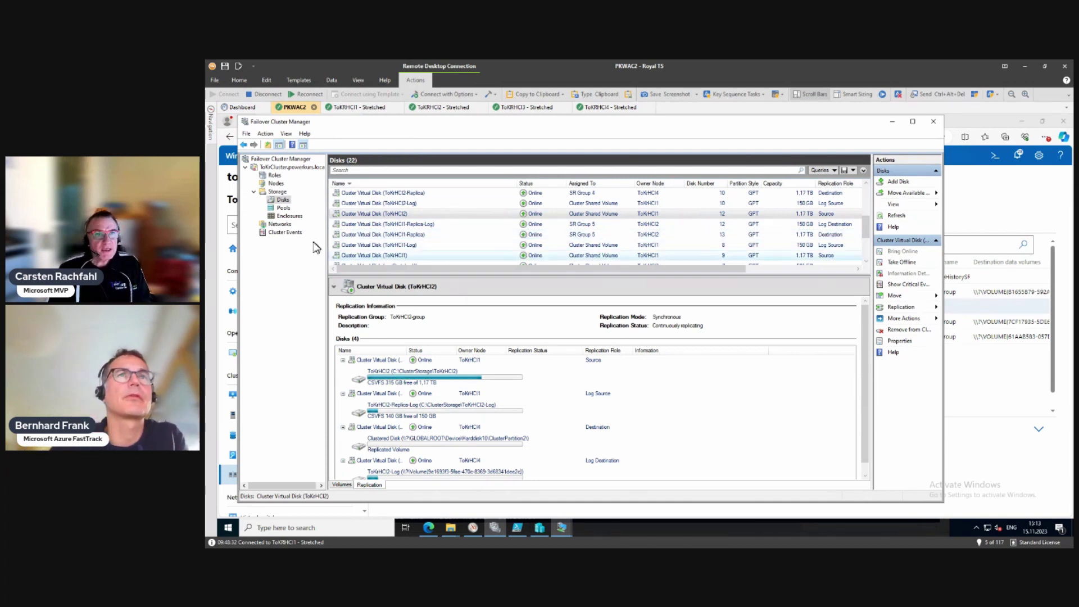
click(275, 175)
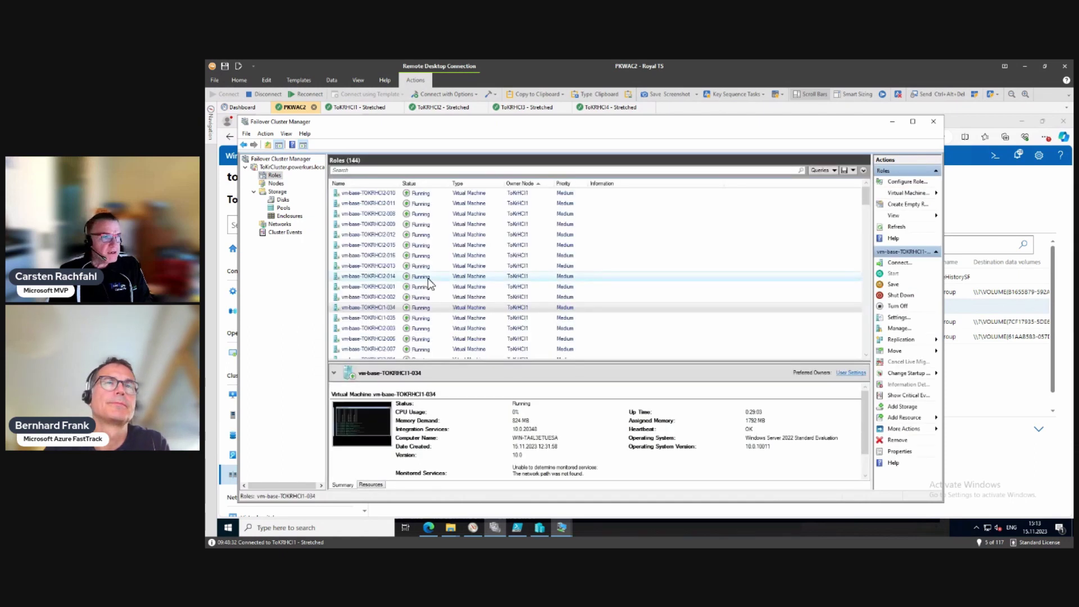
scroll(427, 279, down, 4)
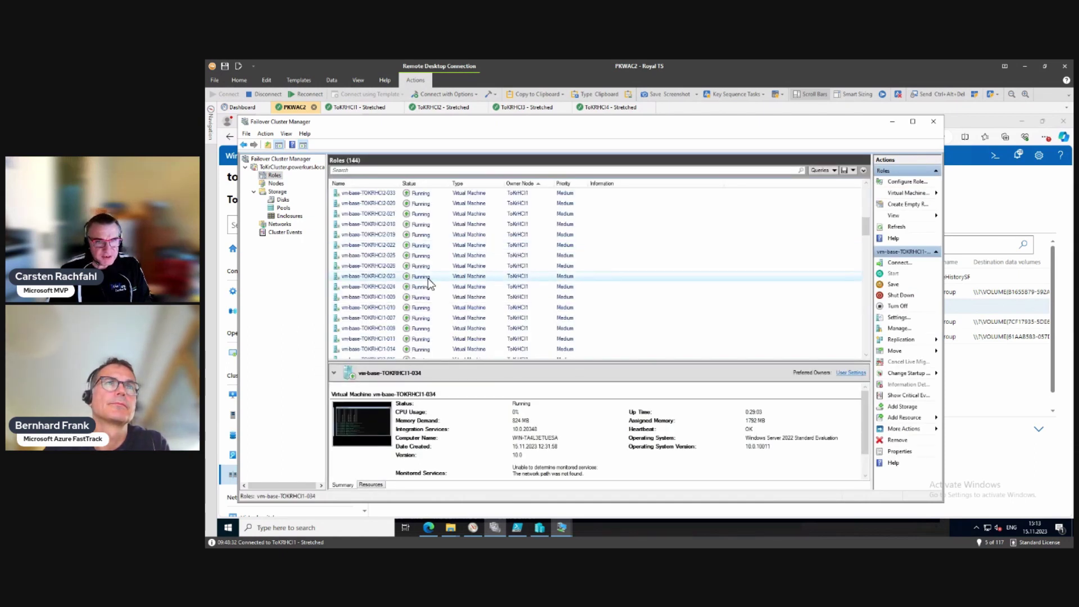
scroll(427, 278, down, 2)
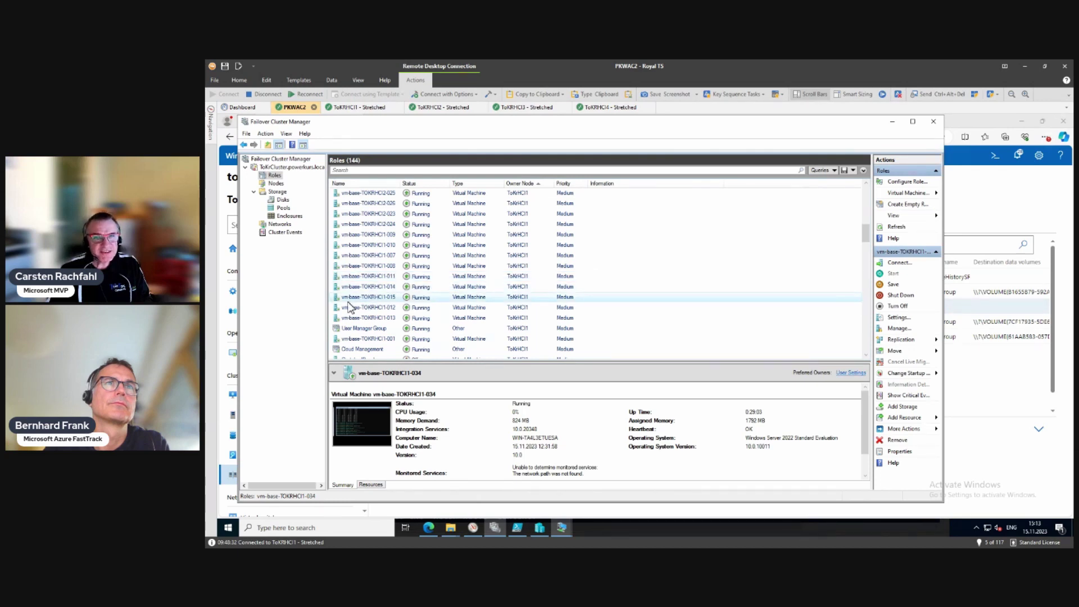
scroll(353, 297, down, 15)
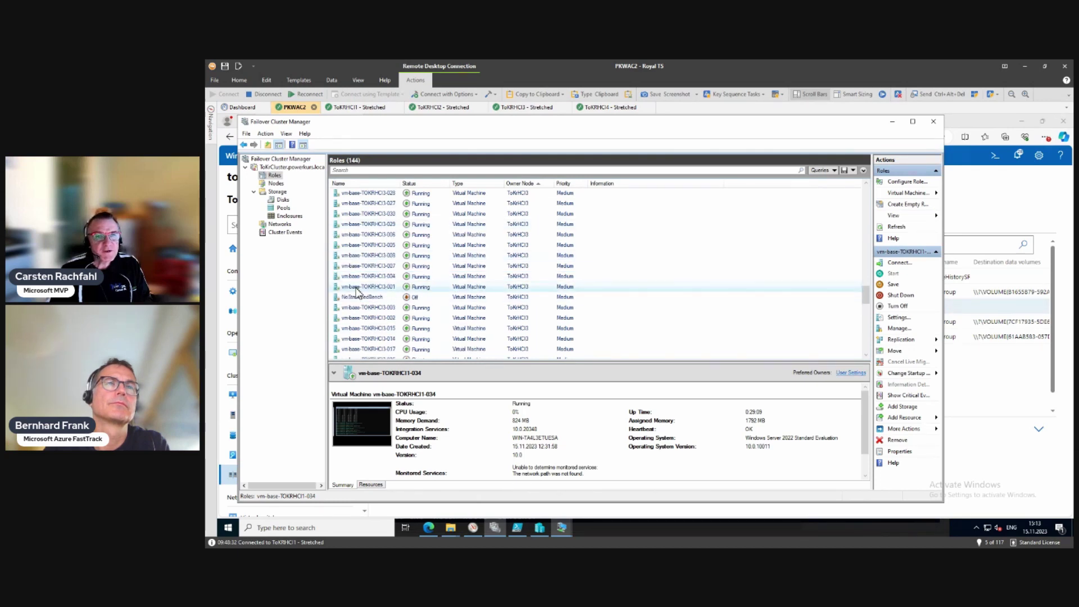
scroll(360, 292, down, 10)
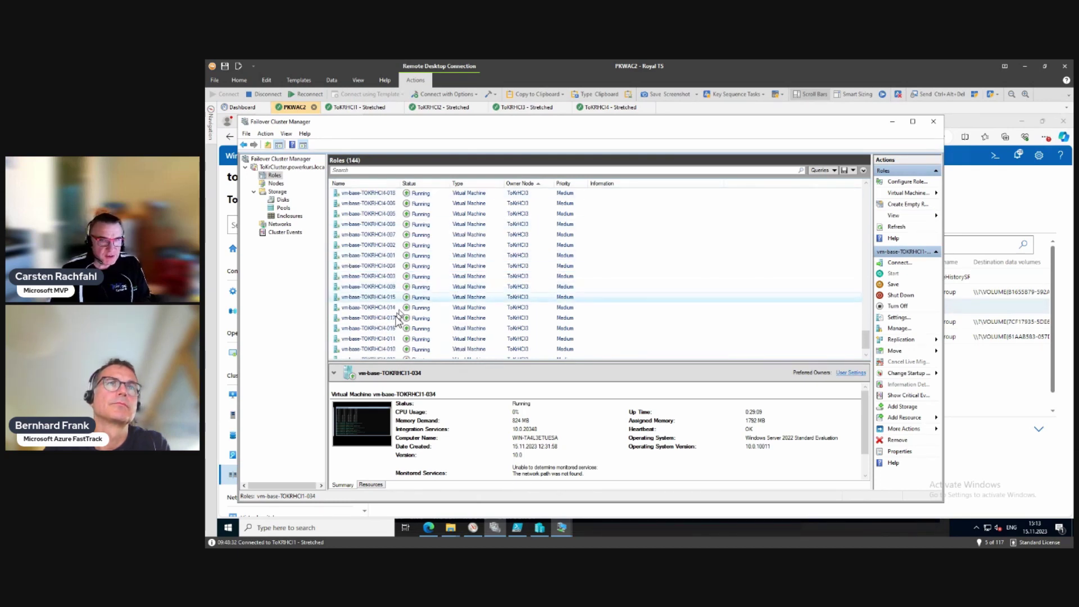
click(379, 340)
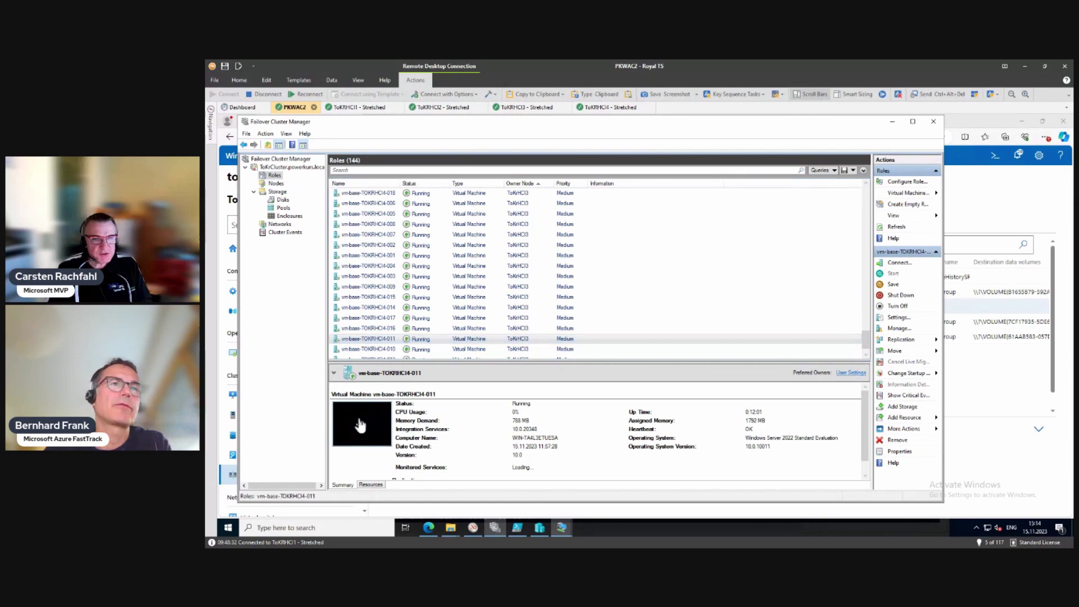
double_click(360, 425)
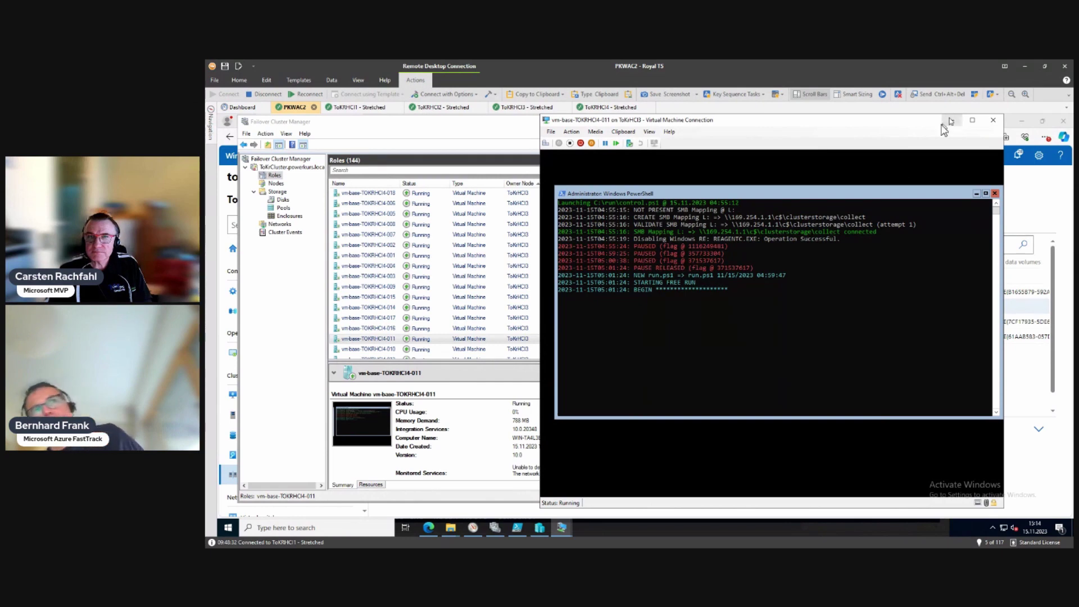
- Open Task Manager inside virtual machine vm-base-TOKRHCI4-011 from its security options screen and expand it to the detailed view
click(816, 284)
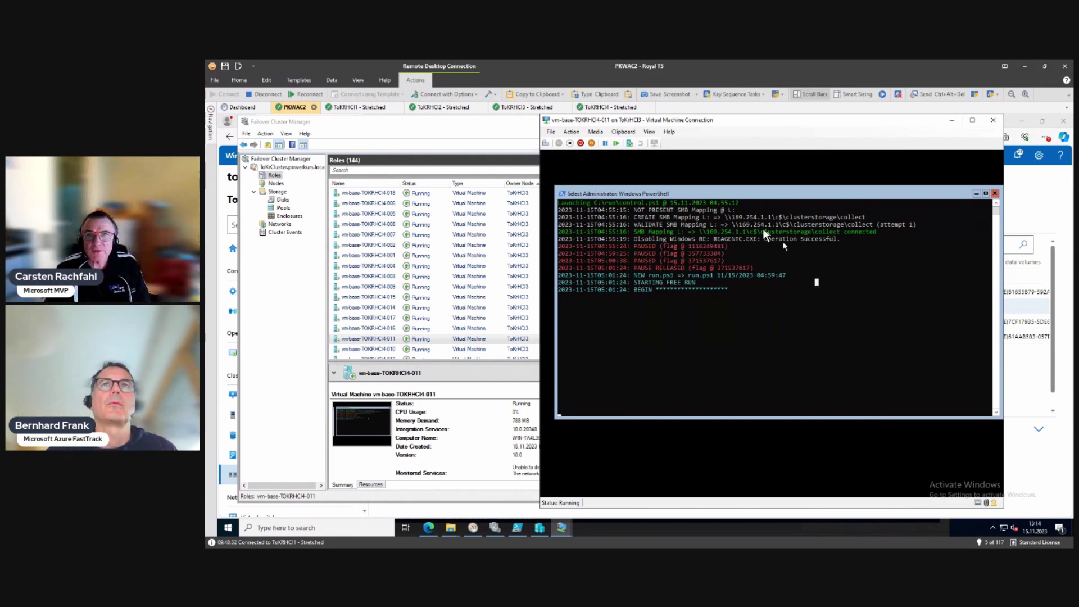
click(545, 144)
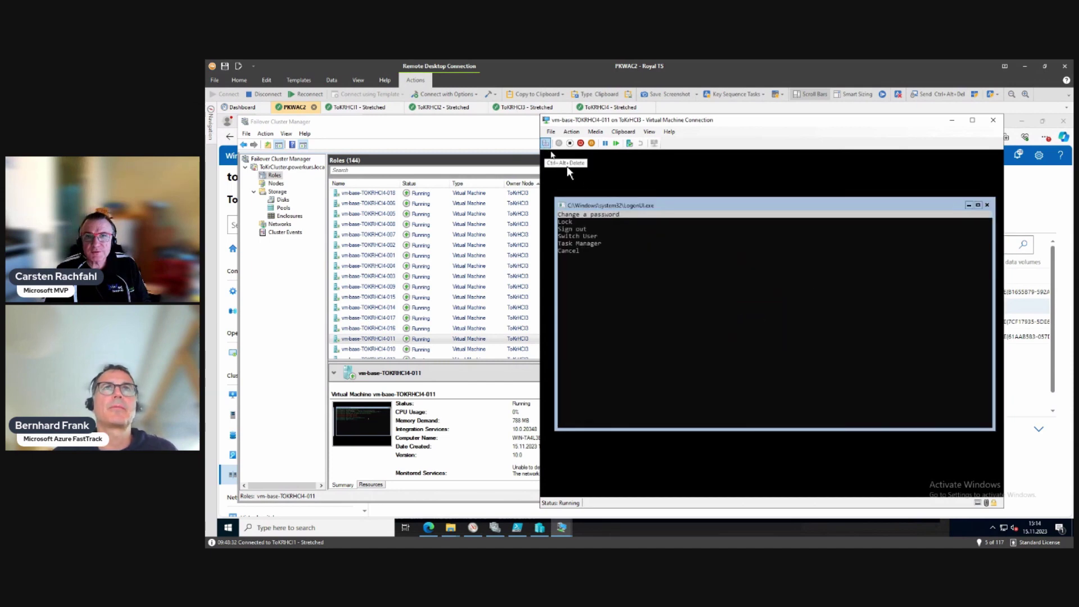
key(Down)
key(Down)
key(Down)
key(Down)
key(Down)
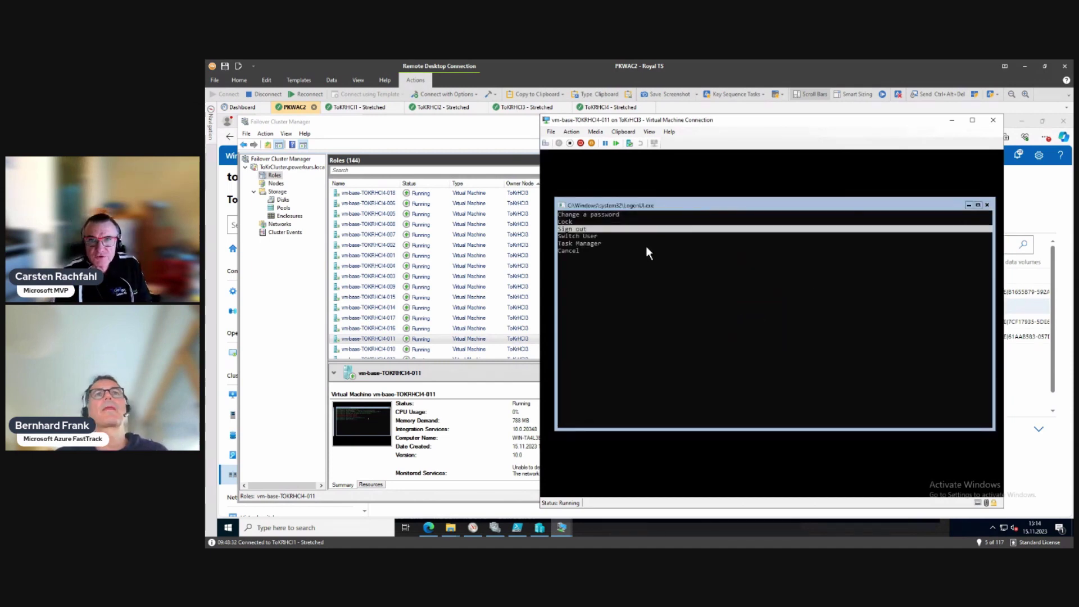
key(Return)
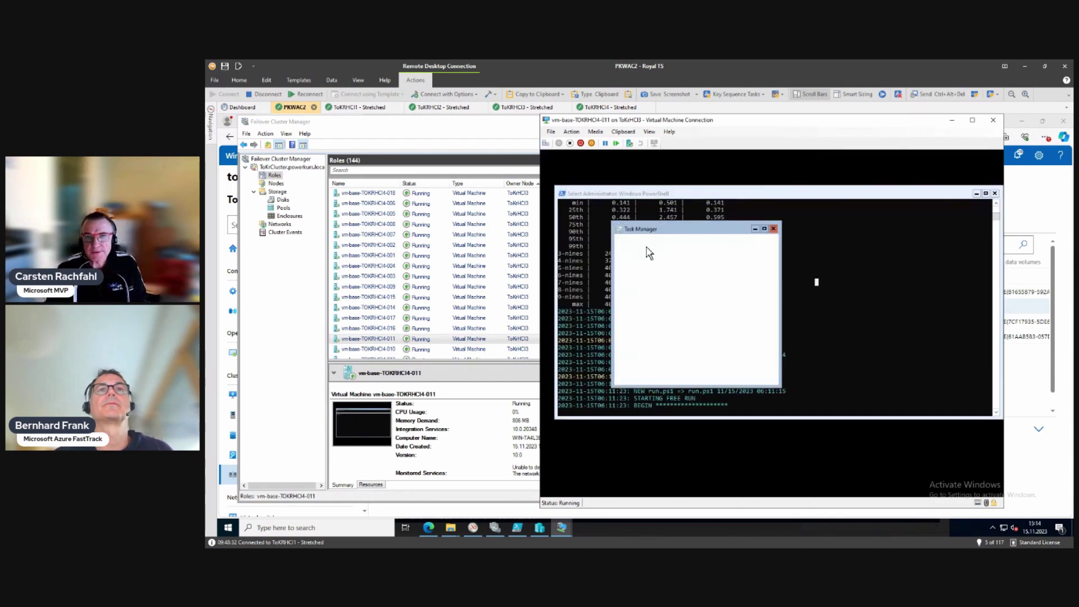
drag(692, 224, 809, 160)
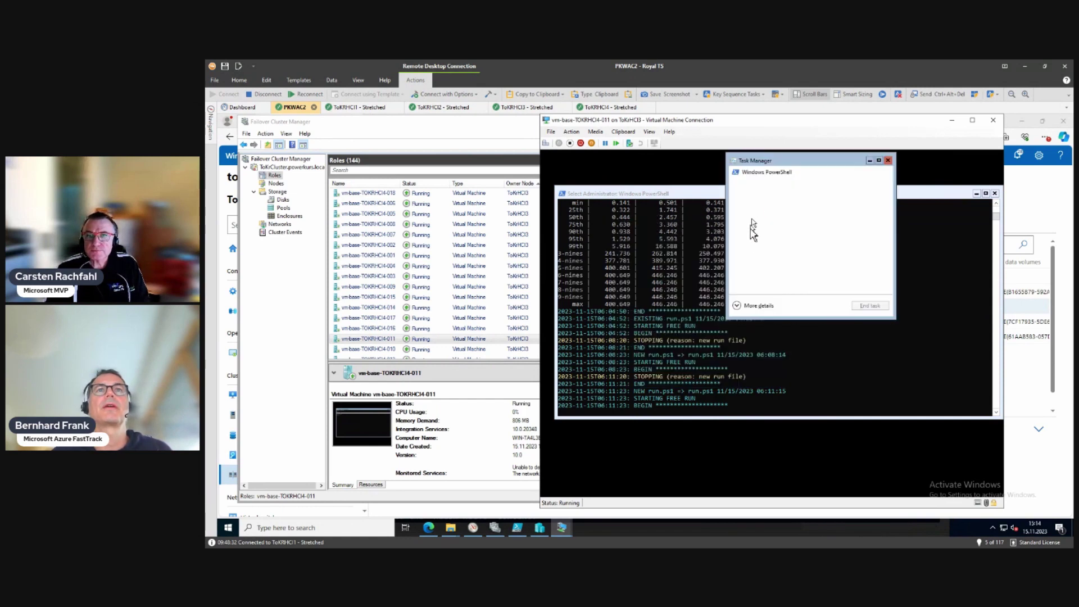
click(753, 307)
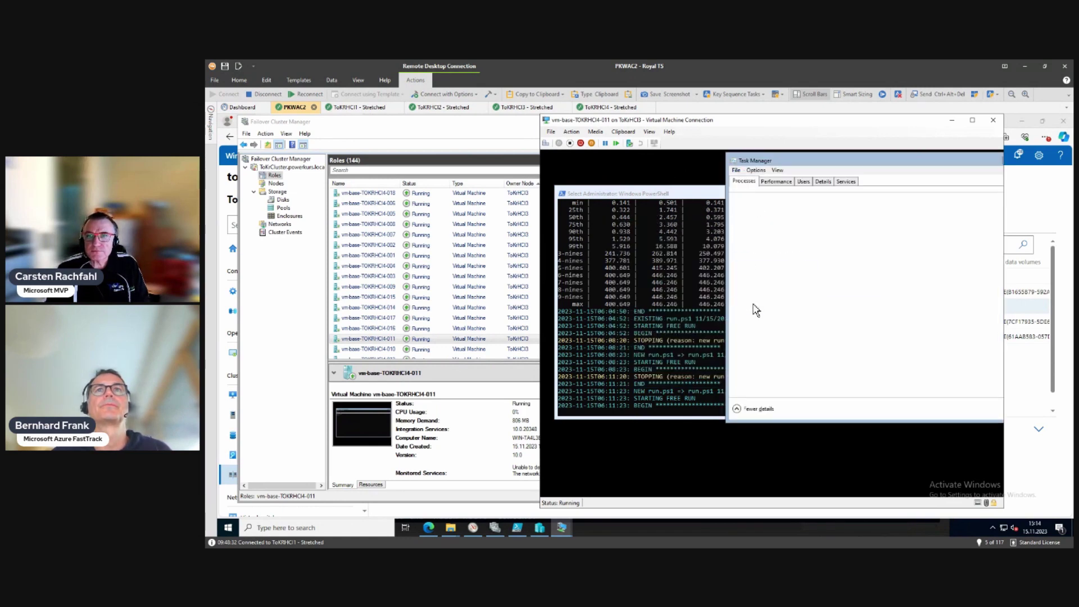
- Show Task Manager's performance view and start powershell as a new task inside the virtual machine
click(736, 170)
click(776, 181)
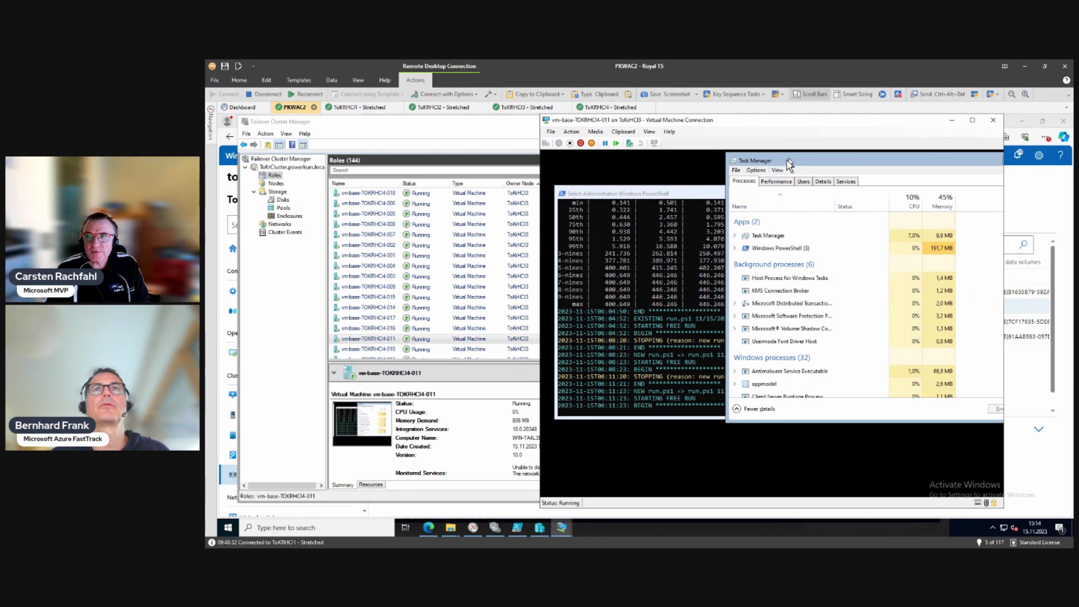
click(776, 181)
click(736, 171)
click(751, 181)
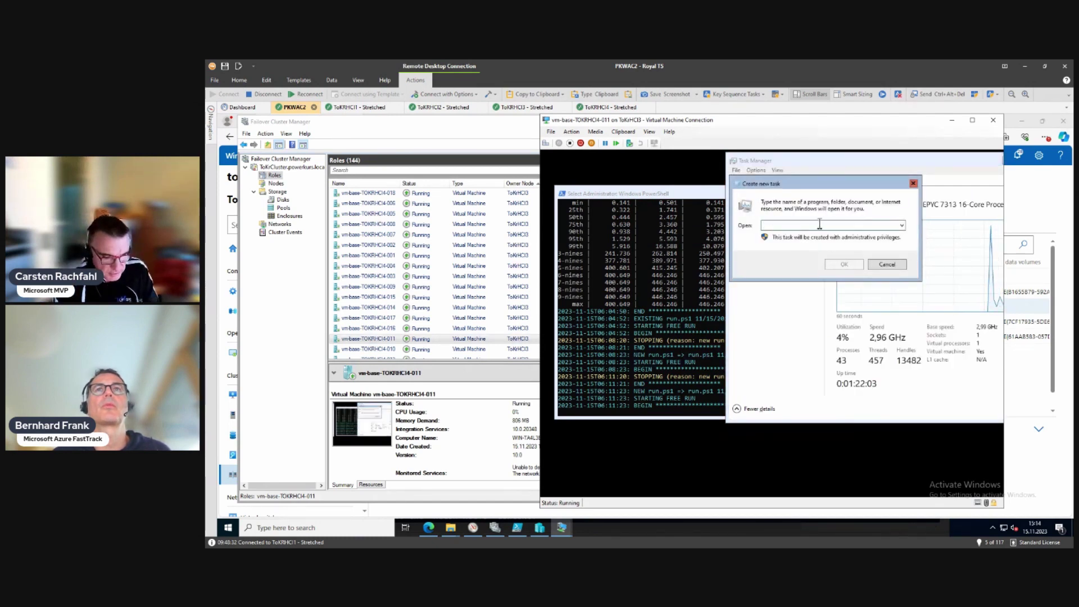
text(powershell)
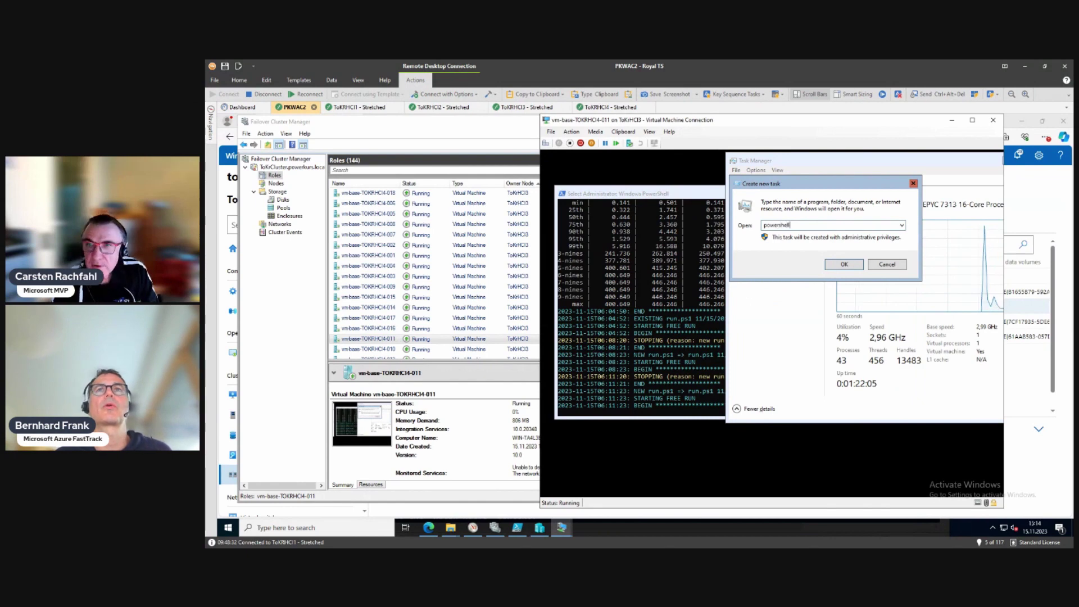
key(Return)
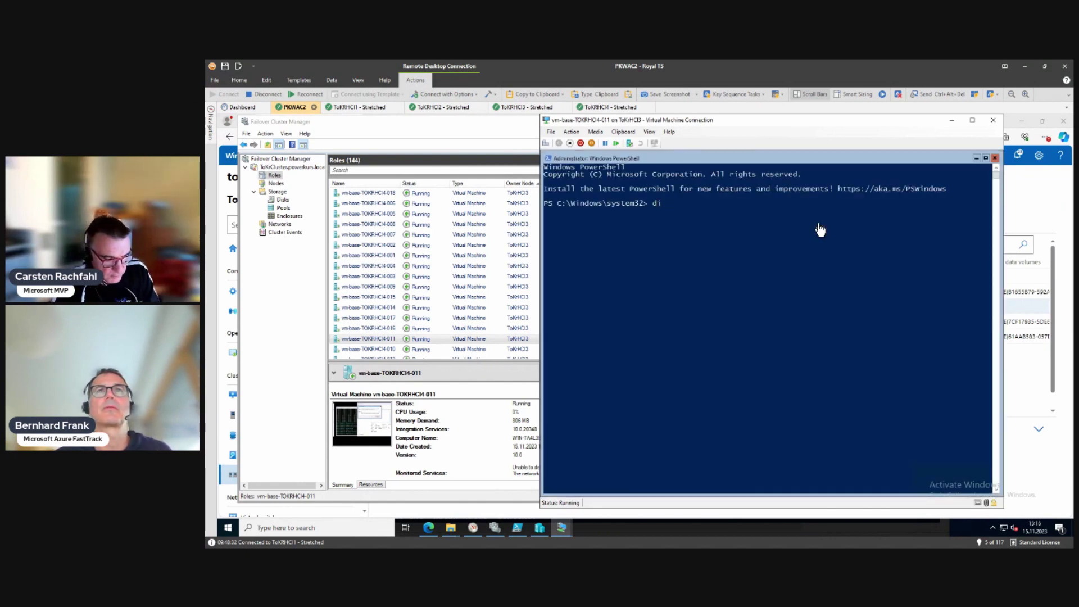
- Enable the virtual machine's disk performance counters with diskperf -Y and bring the PowerShell window back to its normal size
text(diskperf -Y)
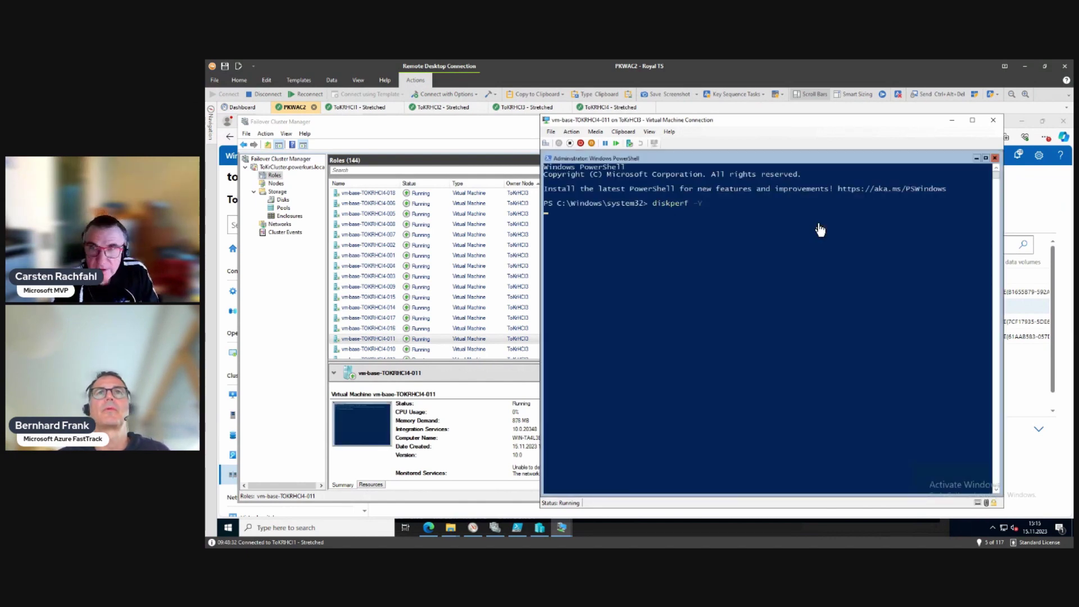
click(985, 158)
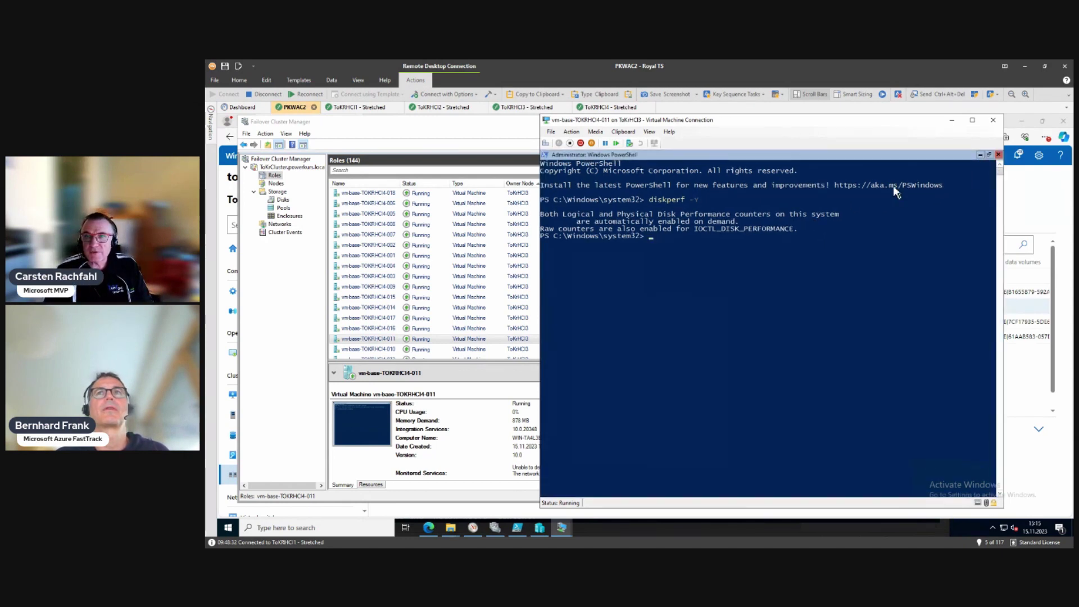
click(989, 161)
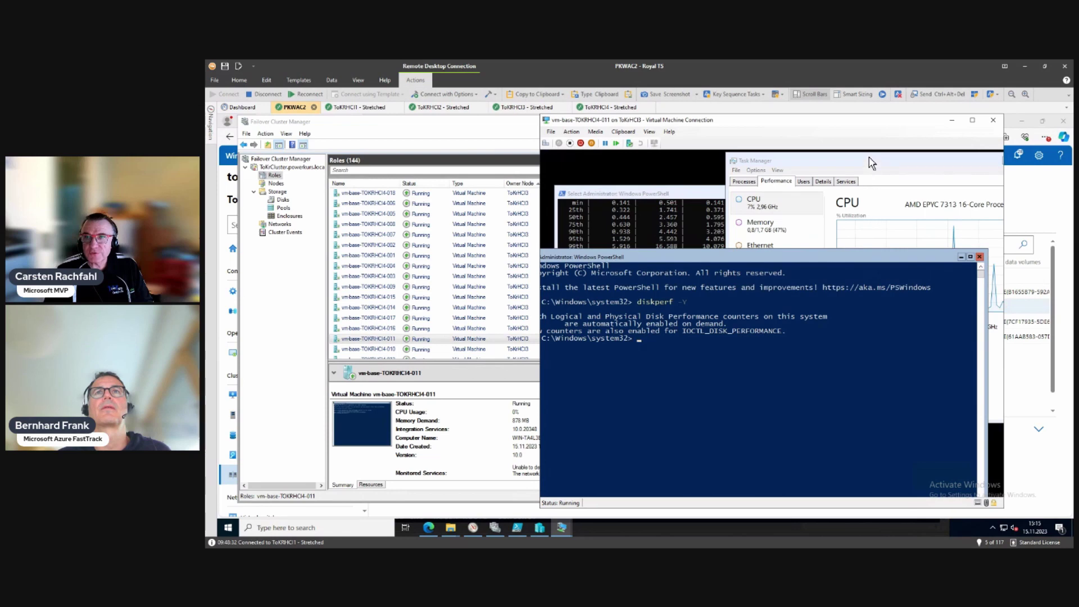
- Close Task Manager in the virtual machine and relaunch it from PowerShell with taskmgr
drag(869, 161, 780, 162)
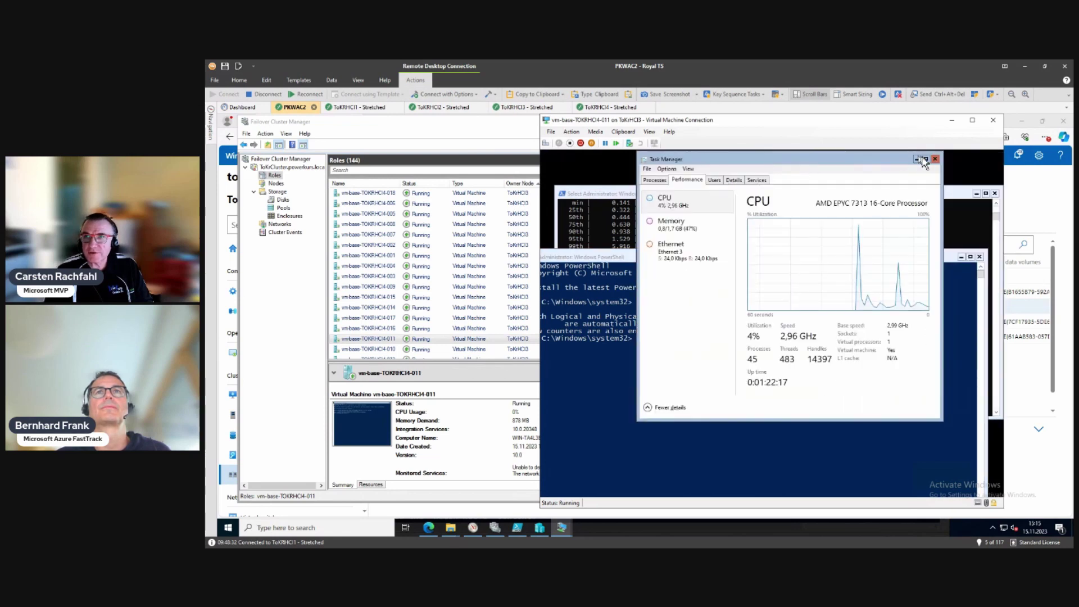
click(935, 159)
text(t)
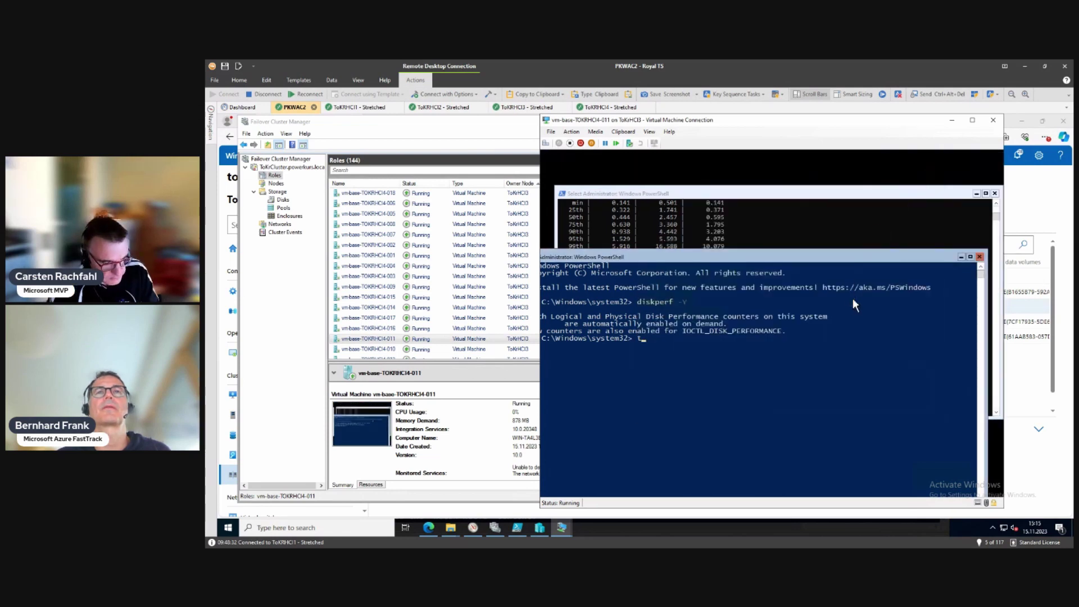
text(asp)
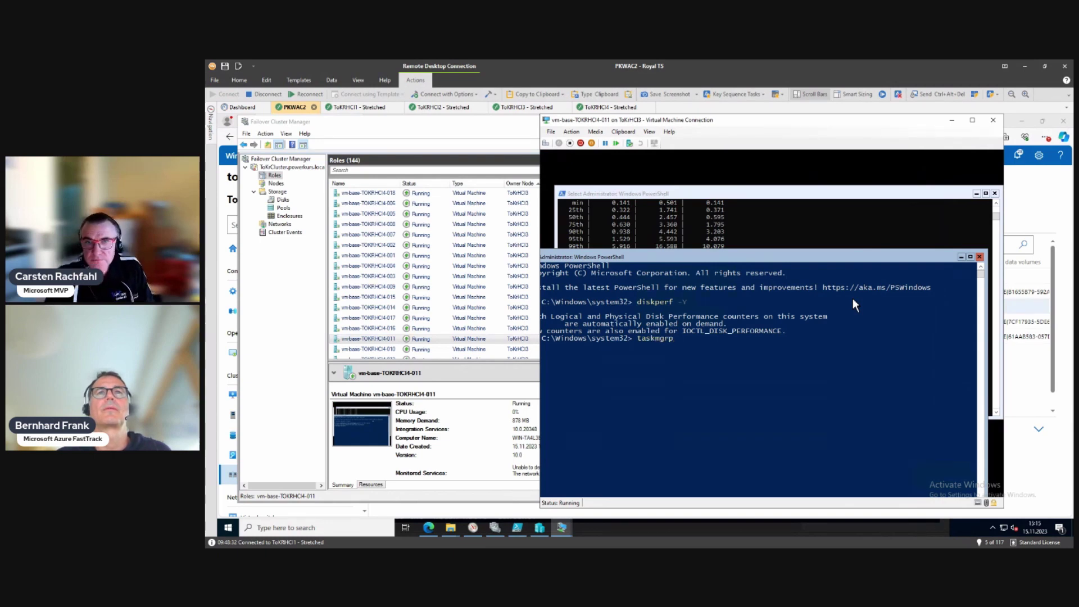
key(Return)
key(Up)
key(BackSpace)
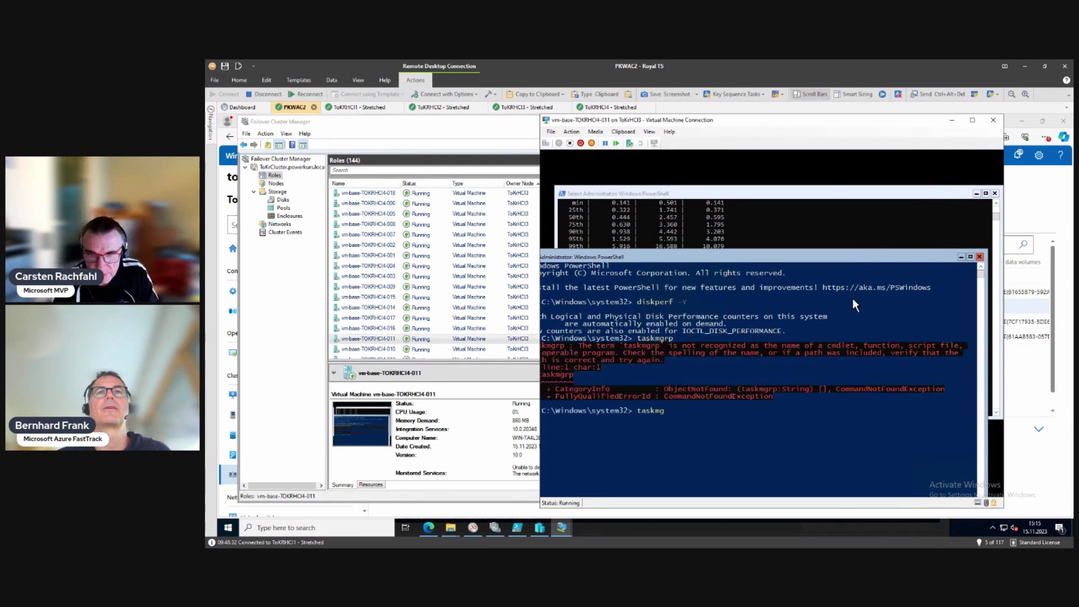
key(Return)
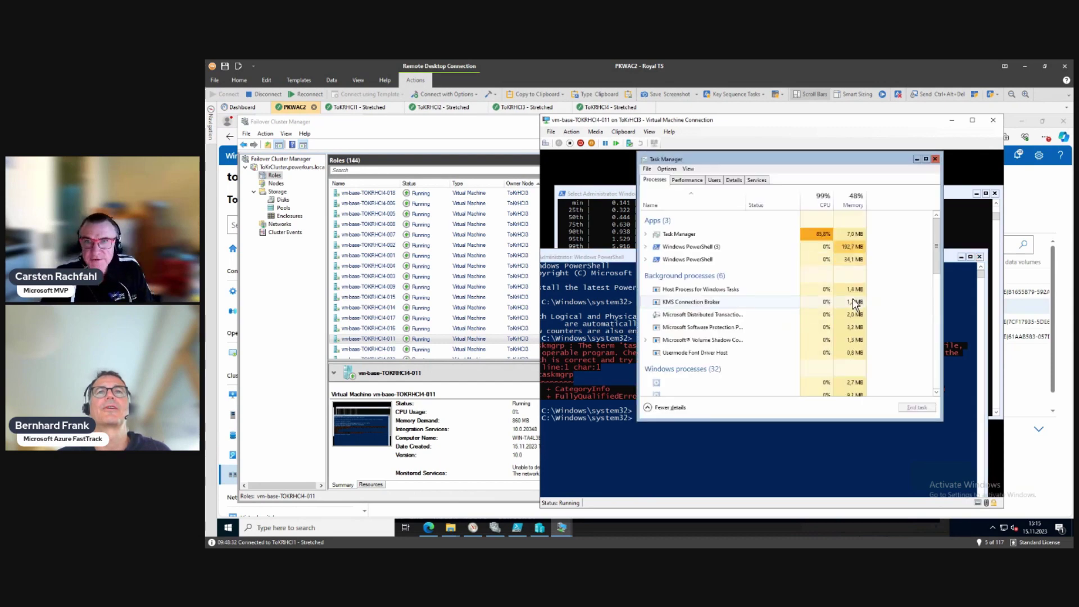
- Show the performance of Disk 0 (C:) in Task Manager, with the PowerShell window minimised and Task Manager moved beside the load script's output
click(684, 179)
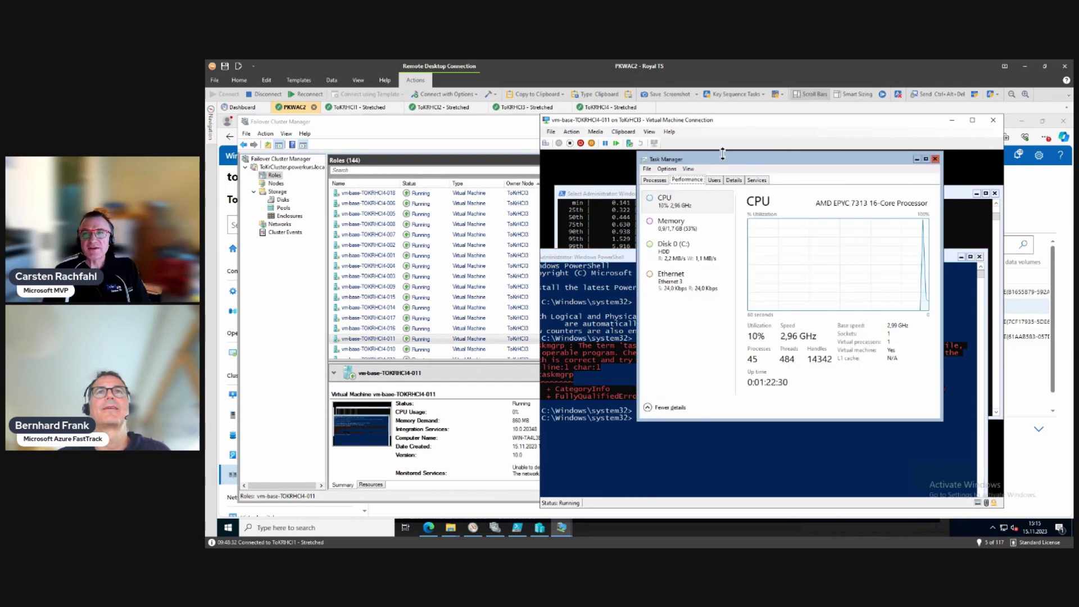
mouse_move(721, 158)
mouse_down()
mouse_move(669, 161)
mouse_move(739, 166)
mouse_up()
click(630, 261)
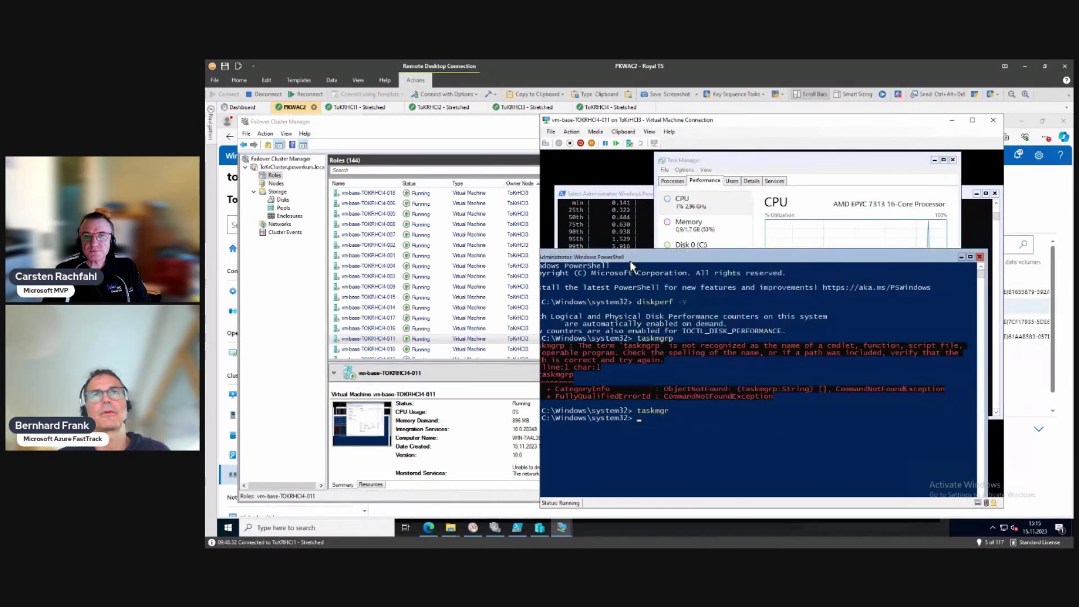
click(960, 257)
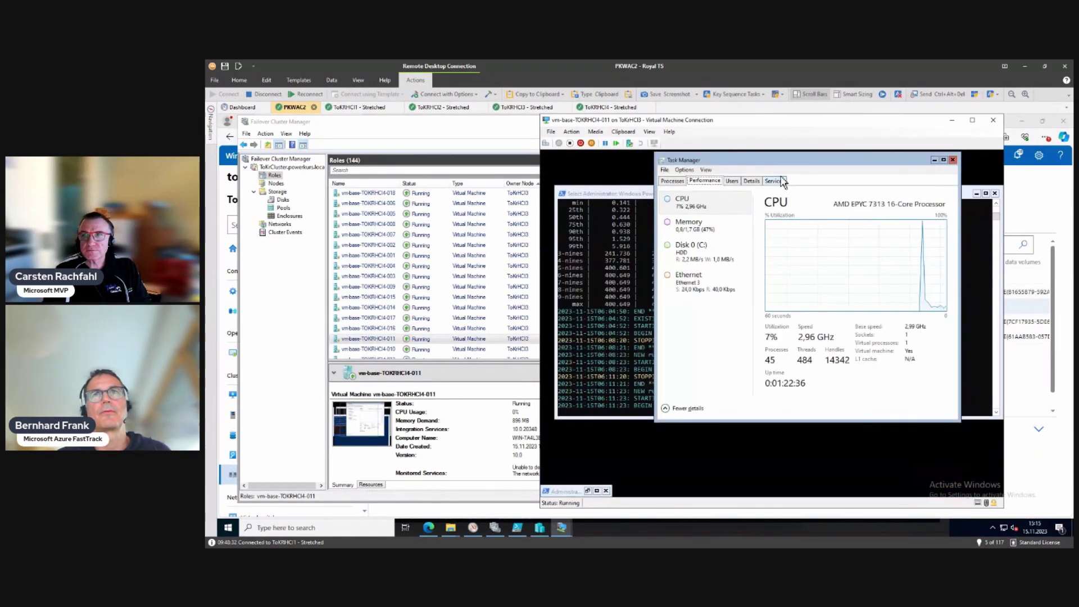
click(713, 247)
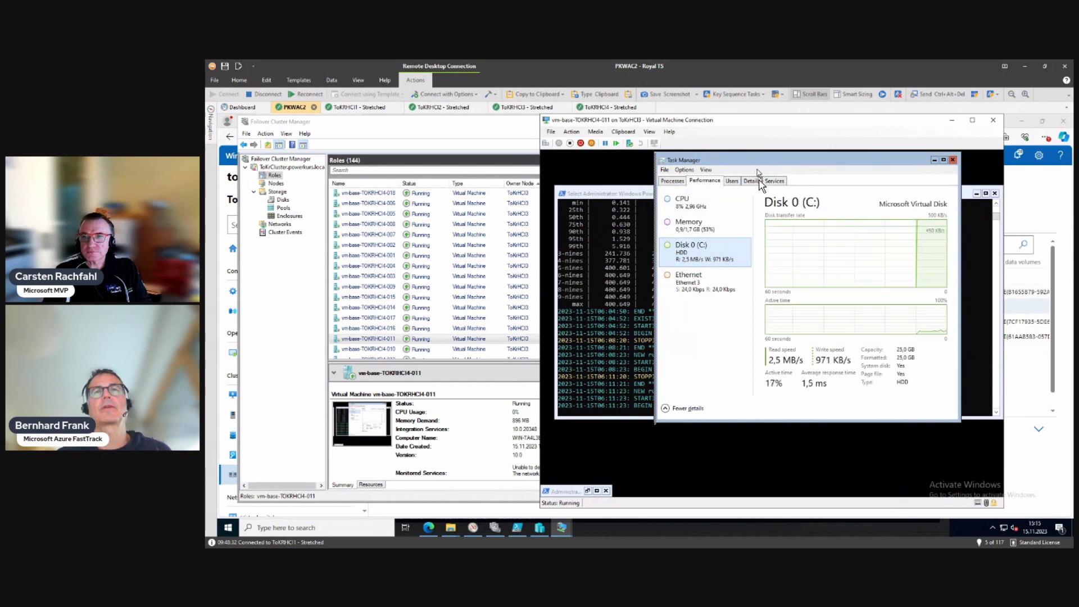
drag(758, 174, 797, 235)
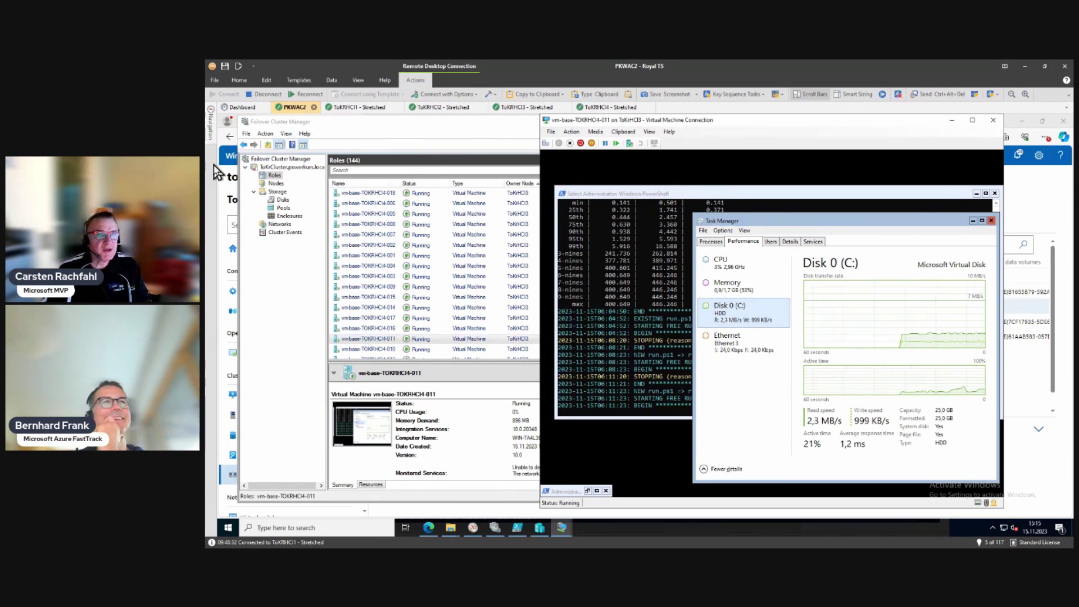
- In Windows Admin Center, switch the replication direction of the ToKrHCI4-group partnership and bring up the vm-base-TOKRHCI4-011 console to watch its disk activity
click(219, 169)
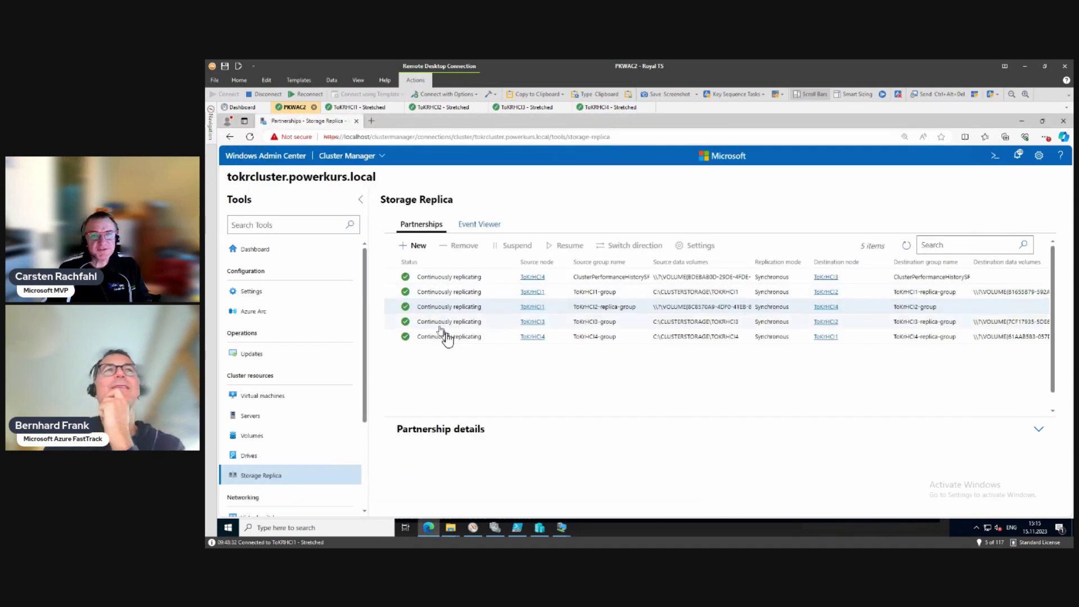
click(487, 339)
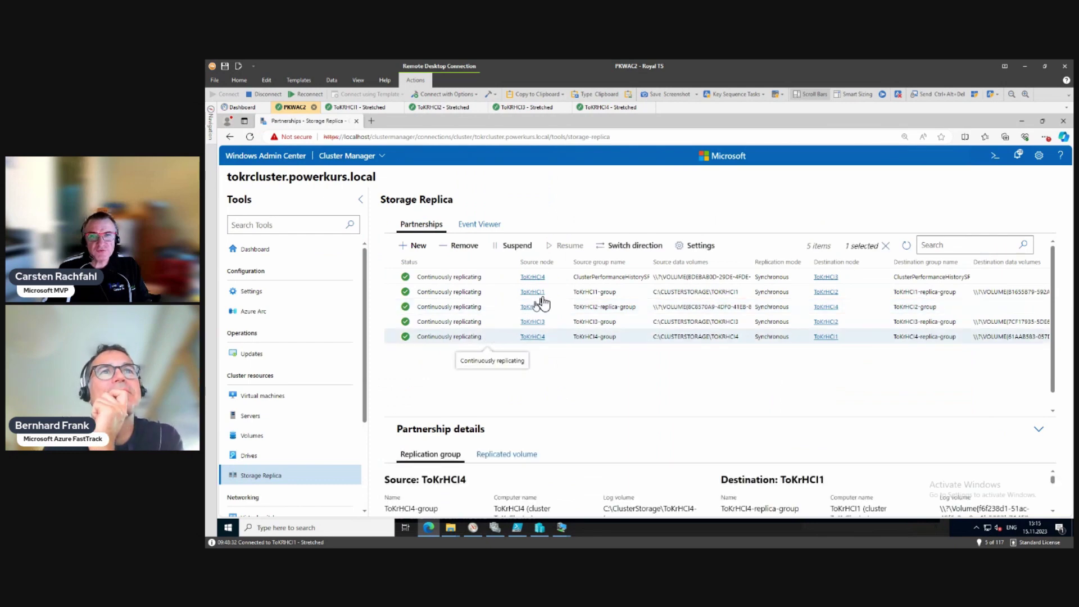
click(629, 247)
click(631, 391)
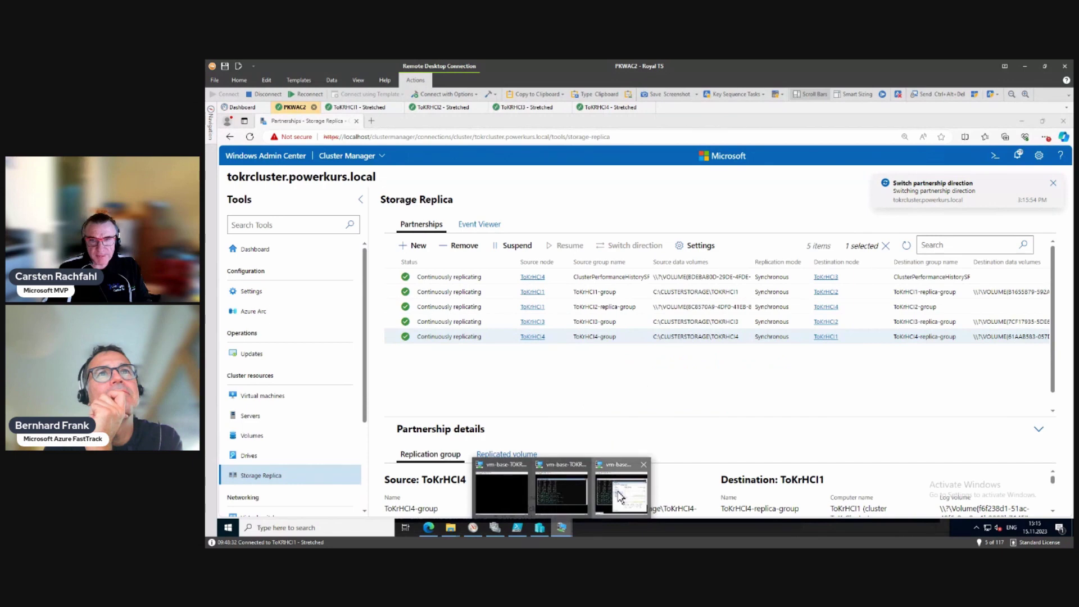
click(620, 495)
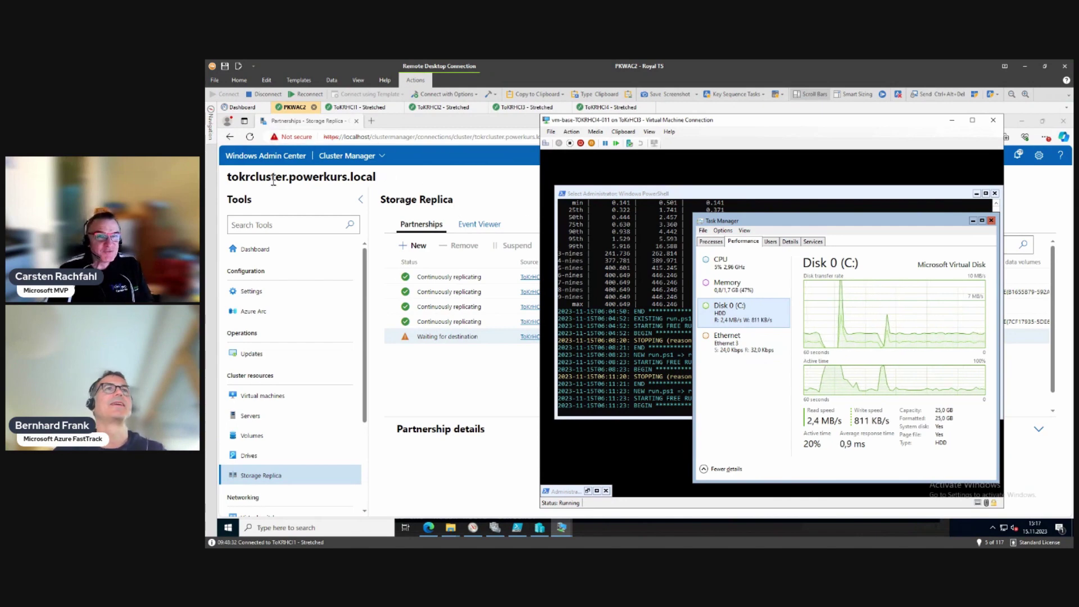
- Check the cluster disks in Failover Cluster Manager, sorted by owner node, with the disk list enlarged to show more entries
click(490, 527)
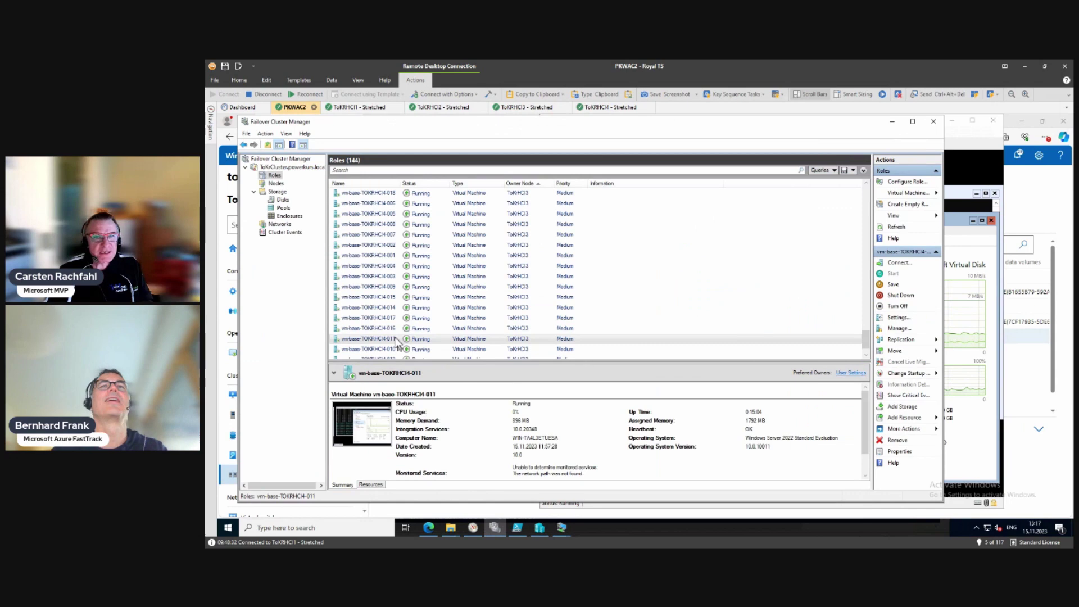
click(280, 200)
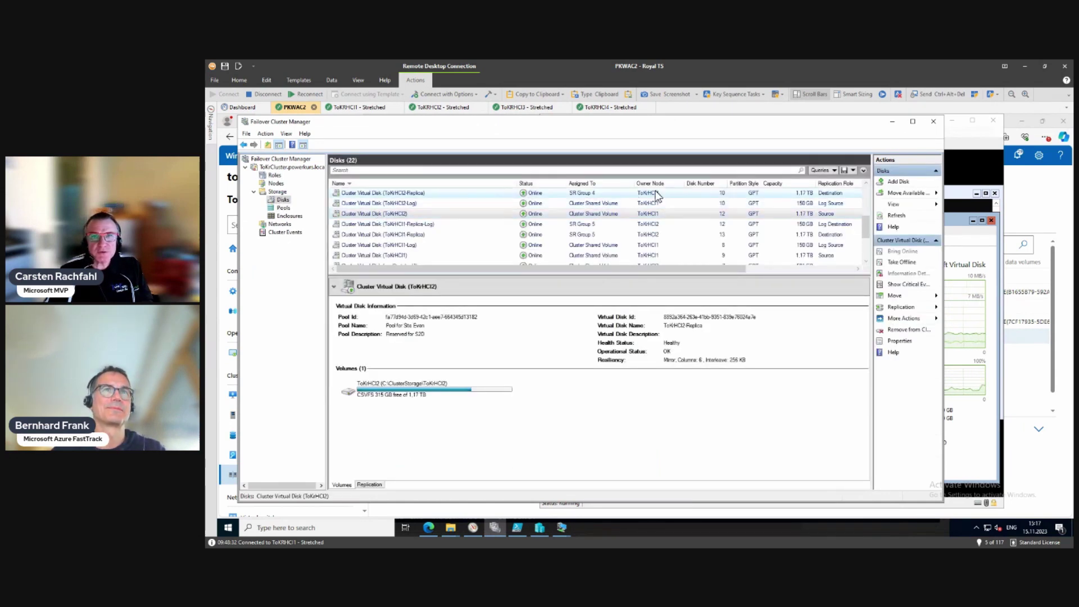
click(656, 184)
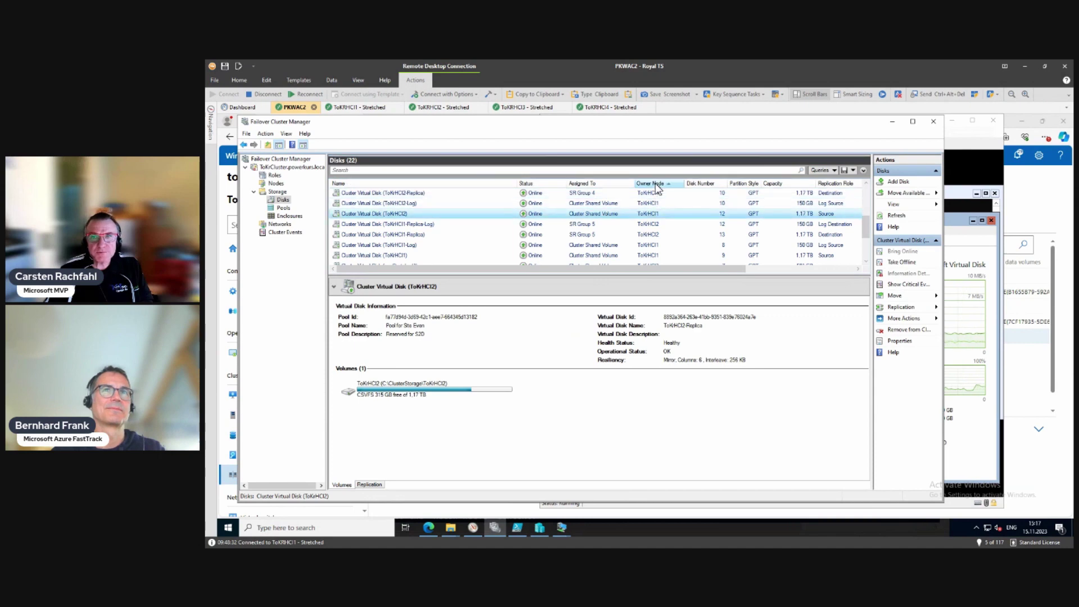
click(652, 184)
click(652, 184)
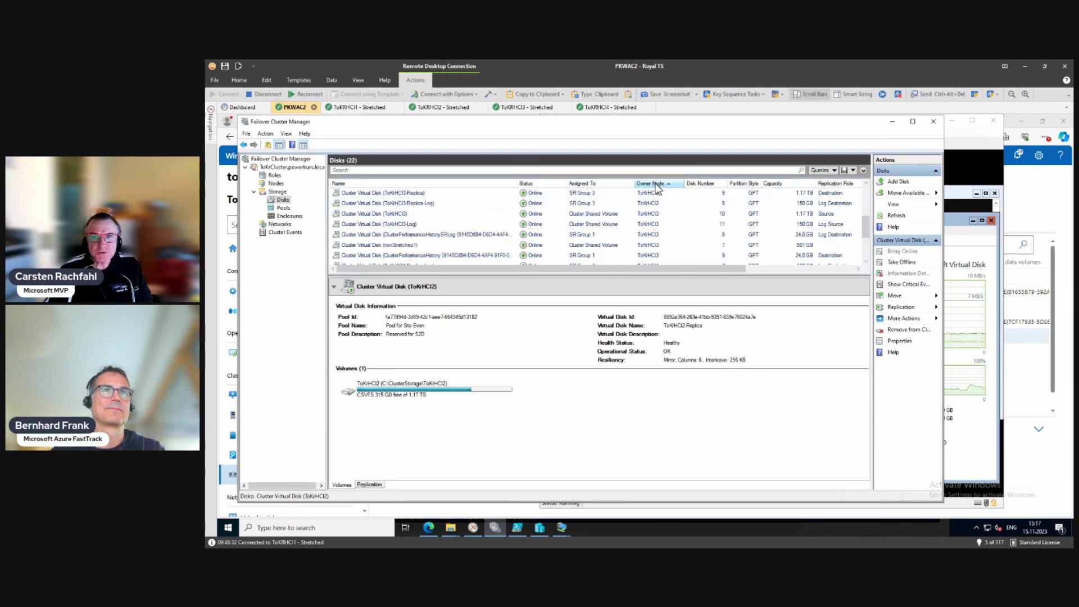
drag(626, 275, 615, 416)
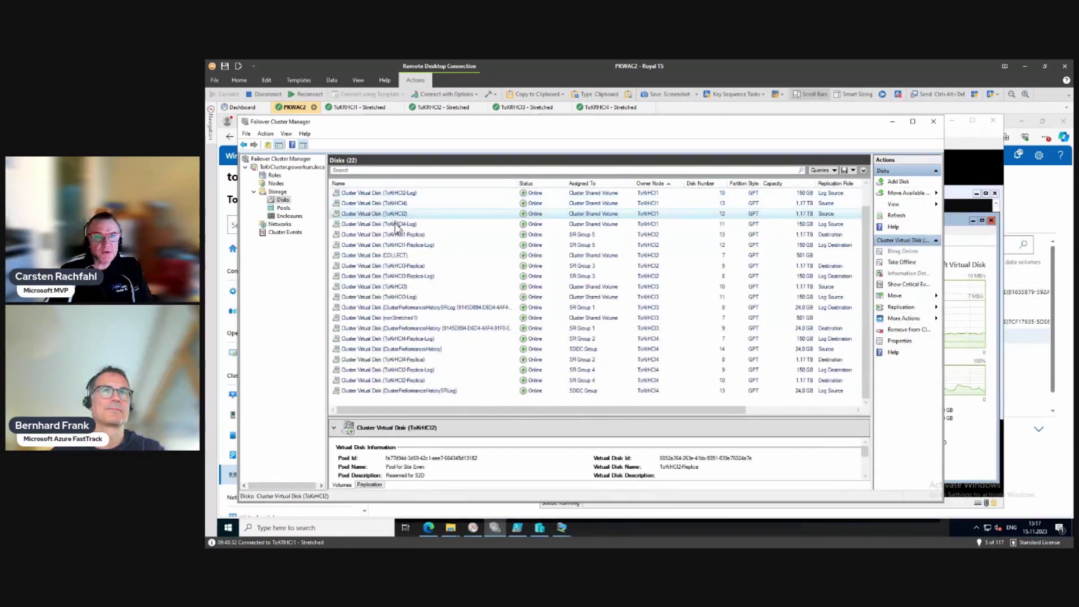
- Back in Windows Admin Center, switch the ClusterPerformanceHistory partnership's replication direction to make ClusterPerformanceHistorySRGSource on ToKrHCI3 the source
click(224, 224)
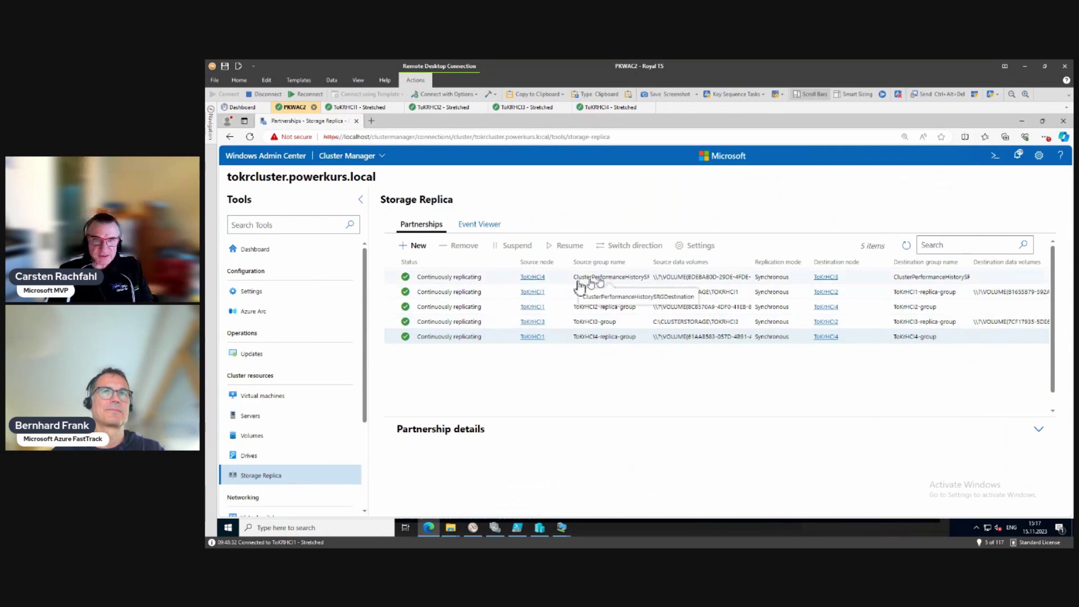
click(441, 280)
click(626, 247)
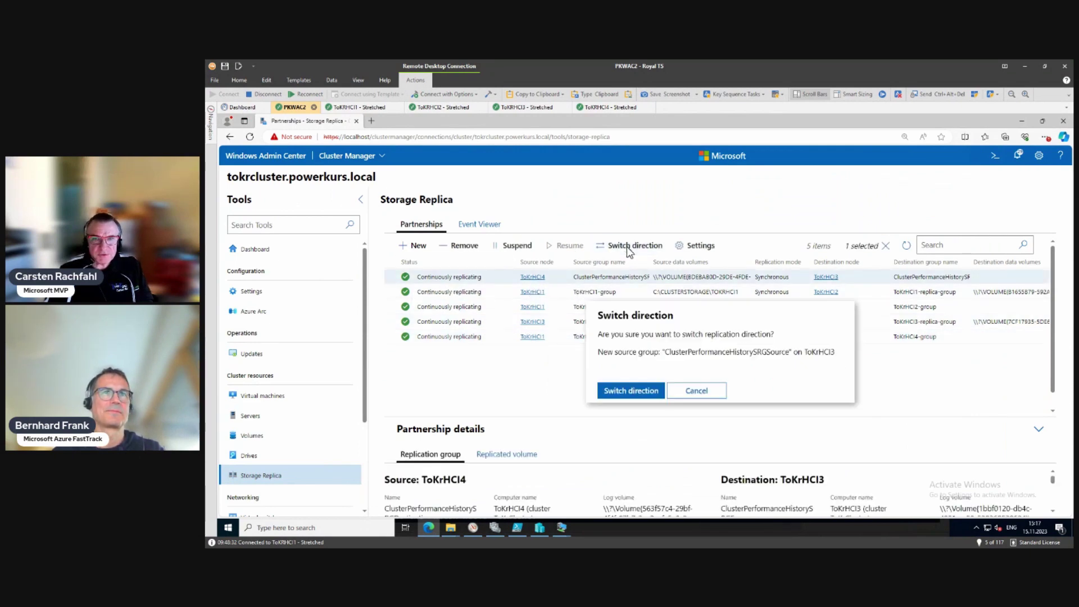
click(634, 391)
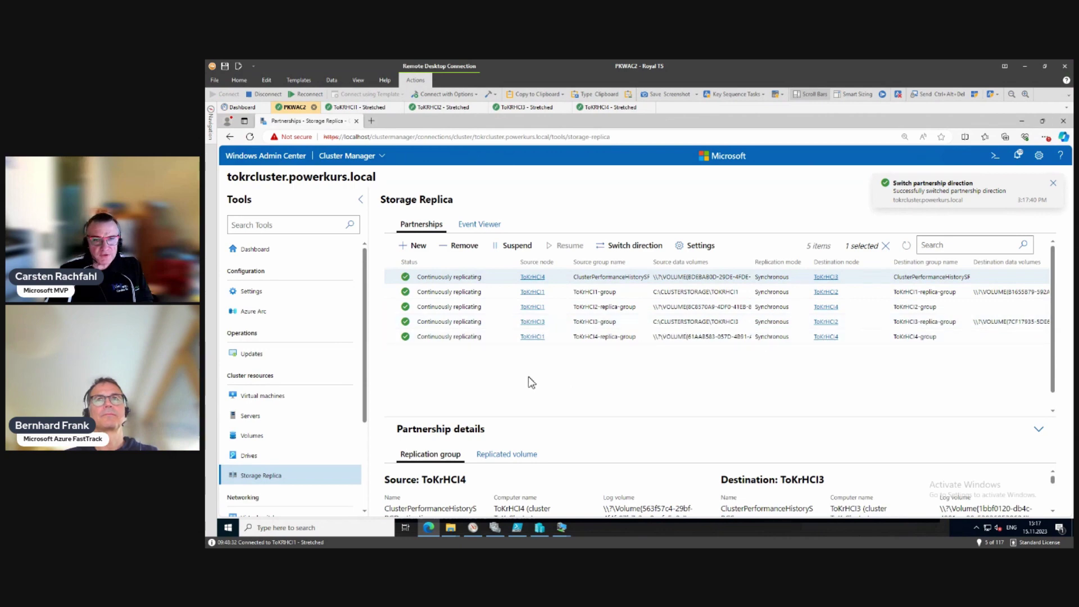
- In Failover Cluster Manager, view the ToKrCluster summary and bring up the options for moving its core cluster resources
click(493, 529)
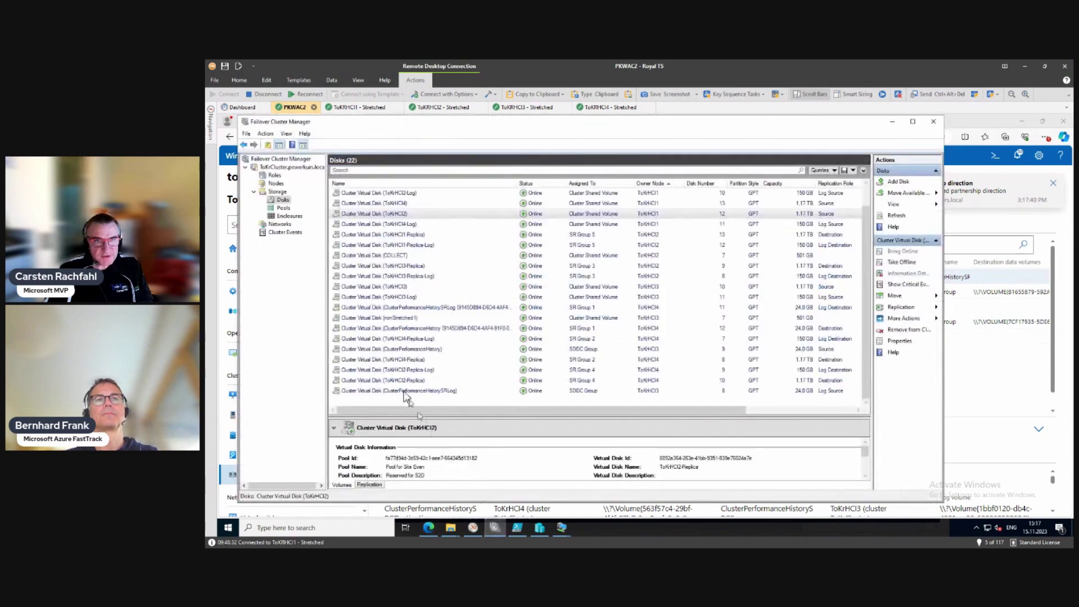
click(282, 167)
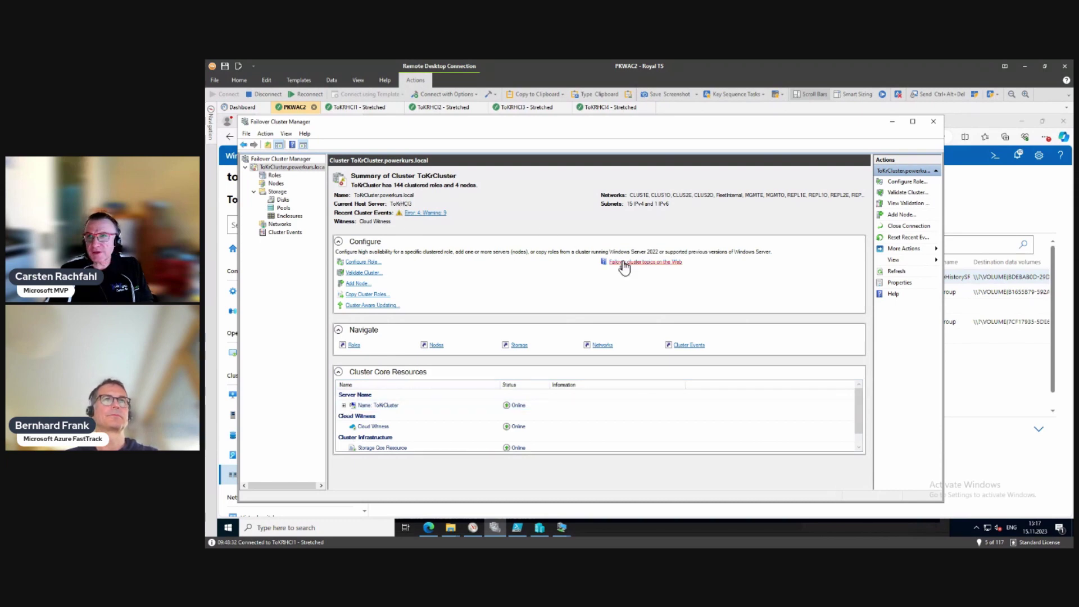
click(896, 253)
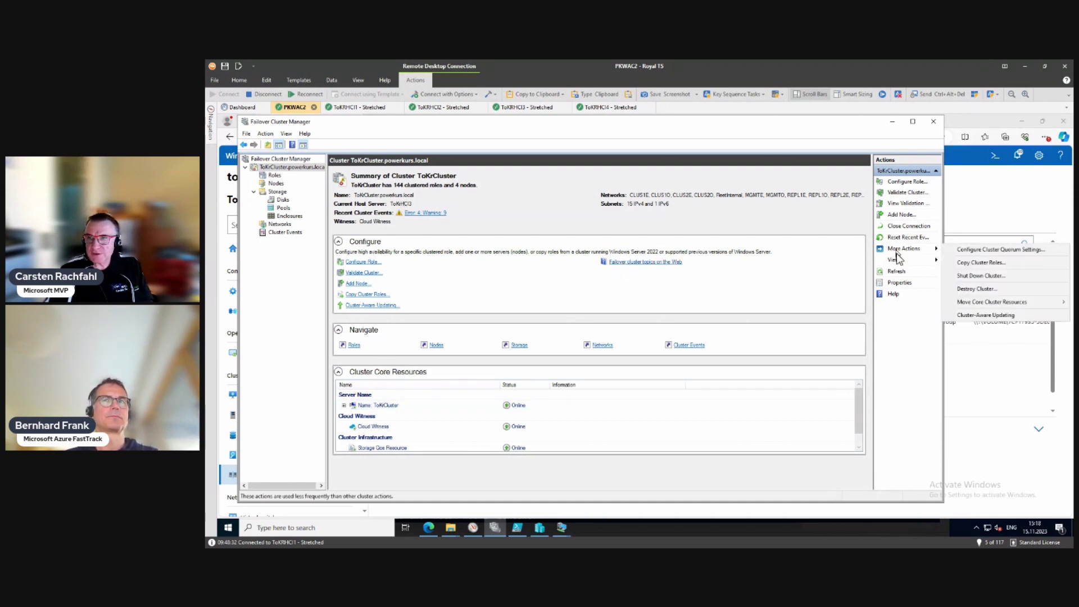
mouse_move(966, 306)
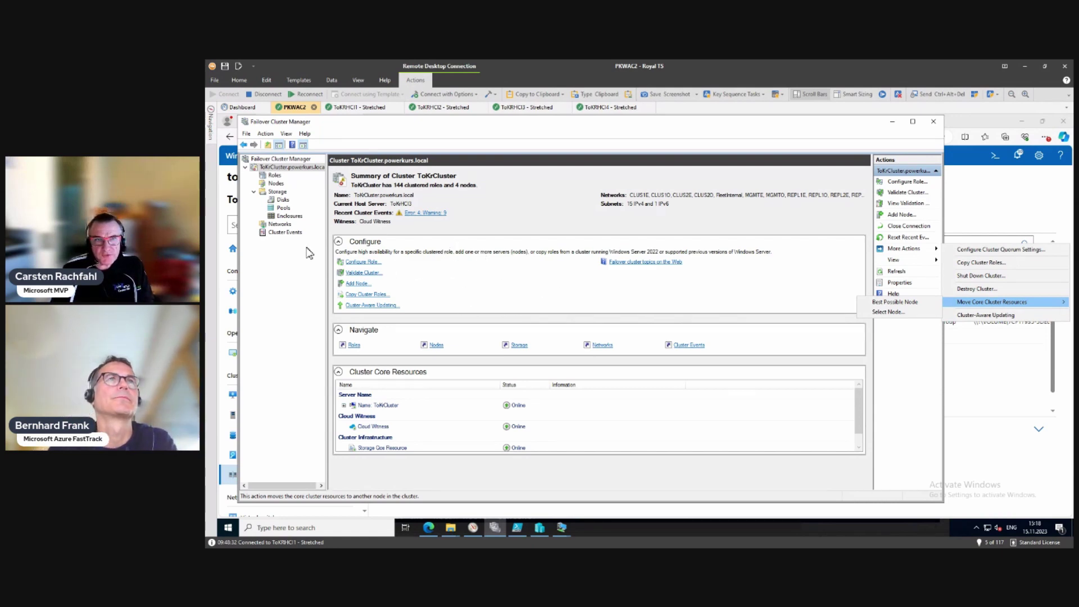
- Inspect the disks and pools owned by nodes ToKrHCI4 and ToKrHCI2, with the disk name column widened, then minimise Failover Cluster Manager
click(275, 182)
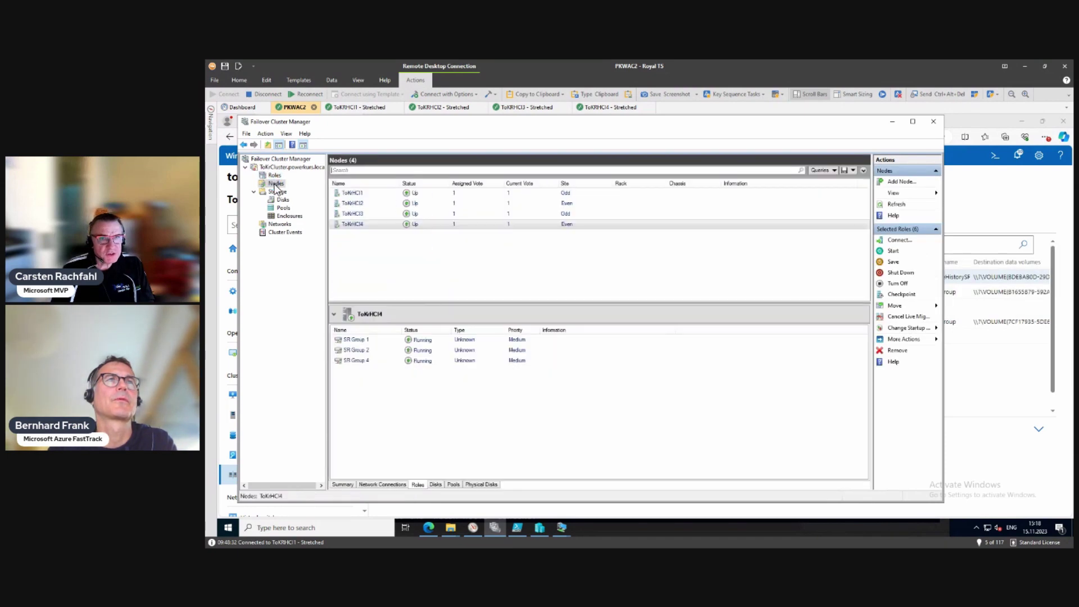
click(436, 485)
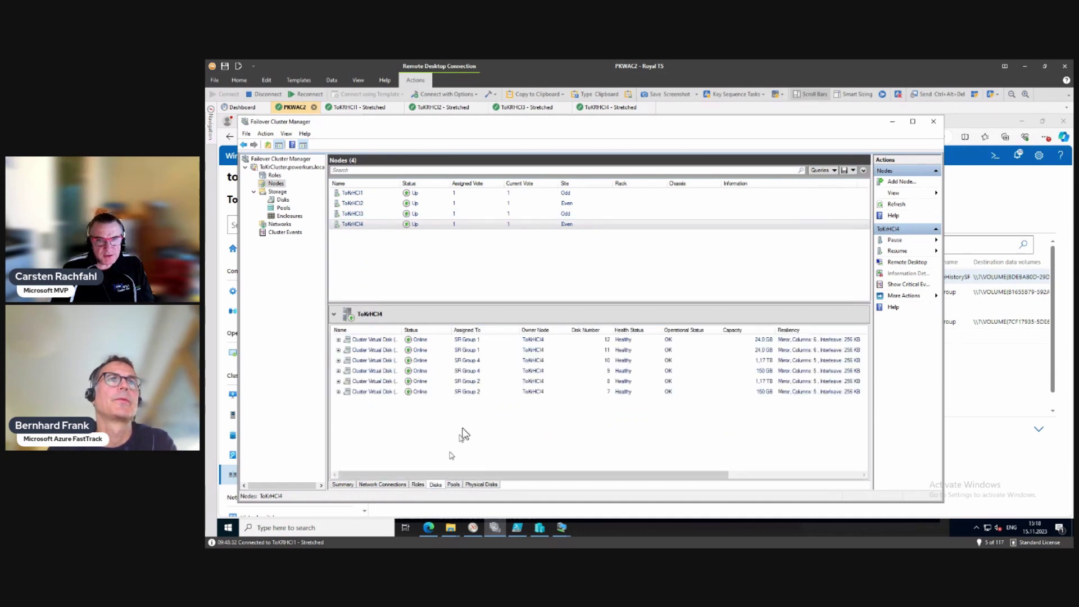
drag(403, 330, 476, 334)
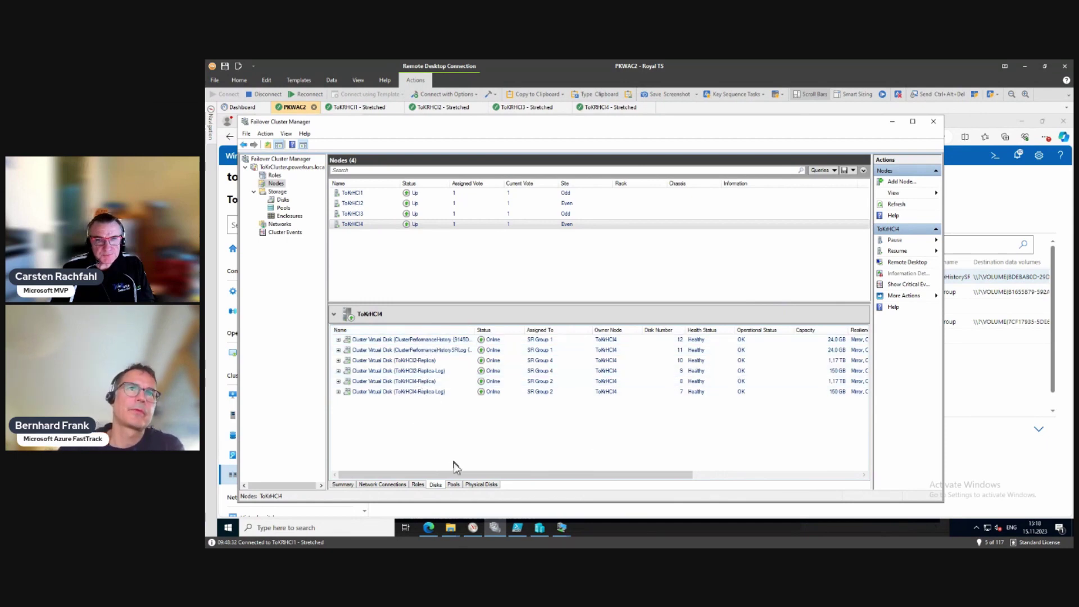
click(458, 485)
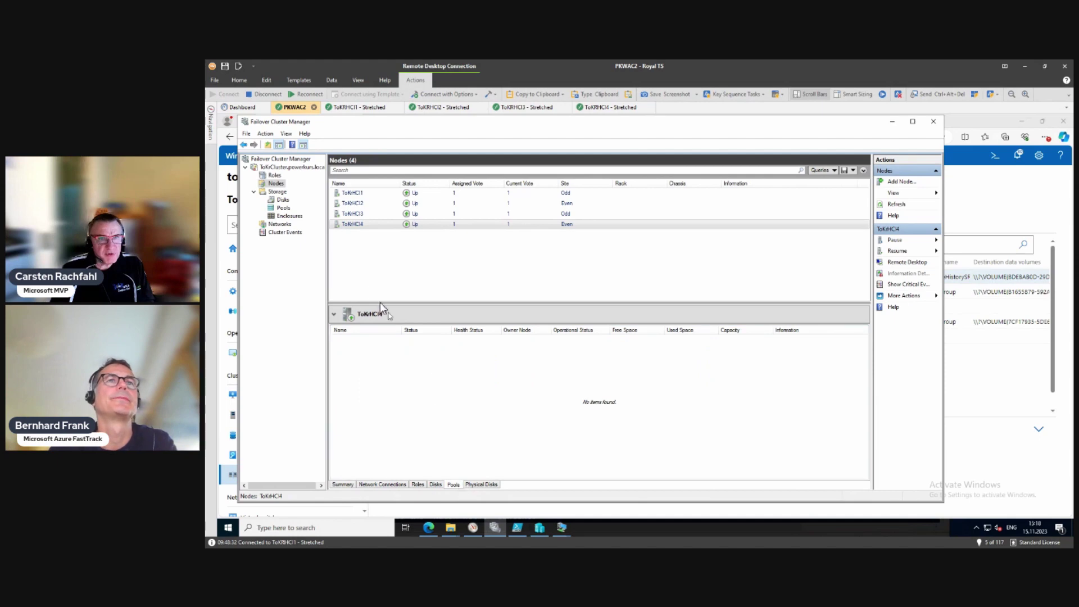
click(360, 204)
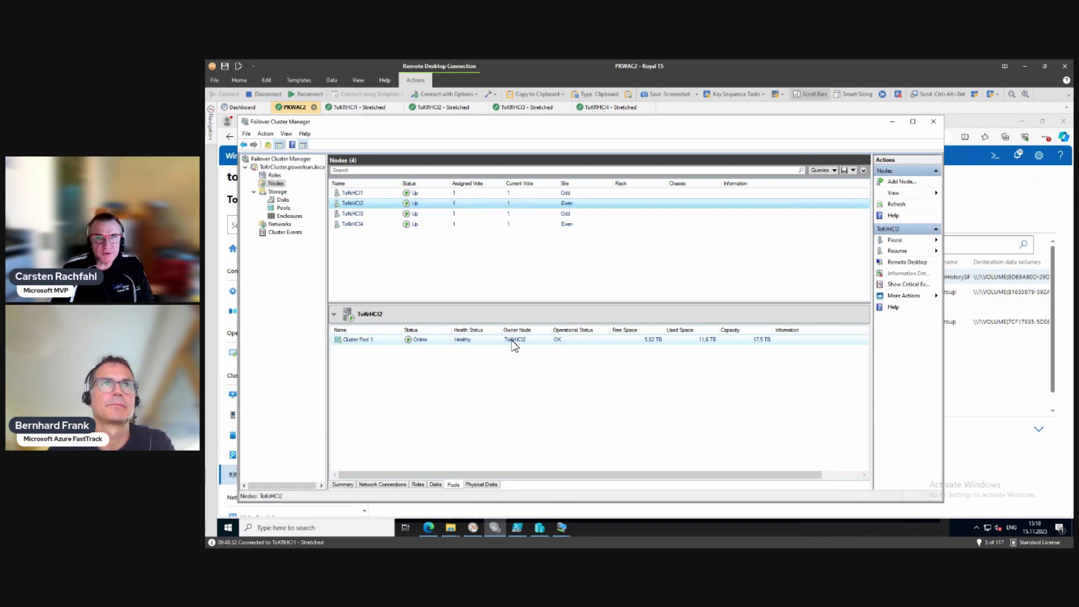
click(436, 484)
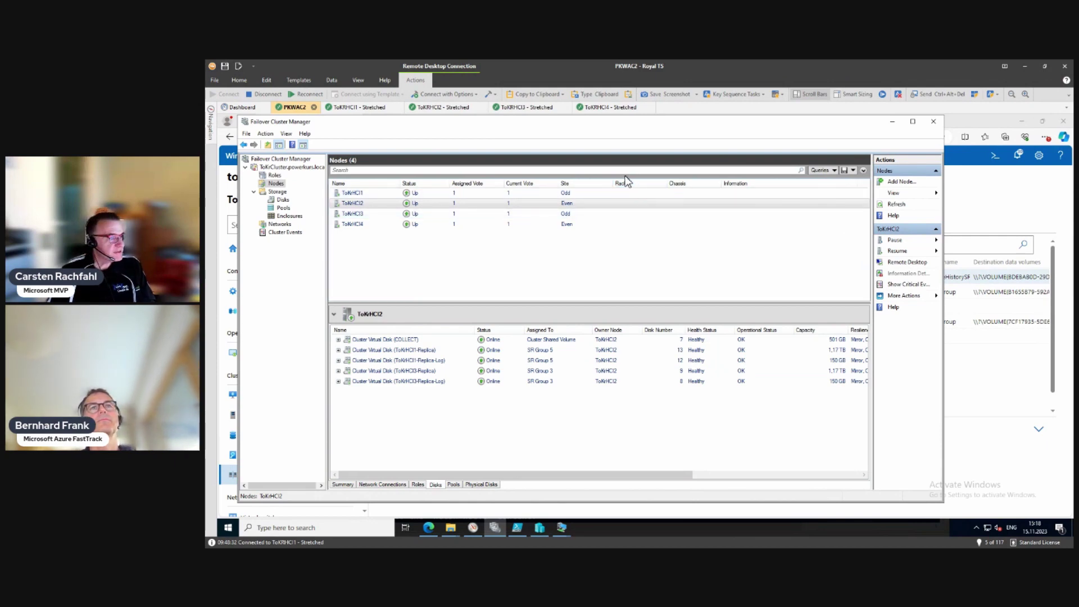
click(892, 122)
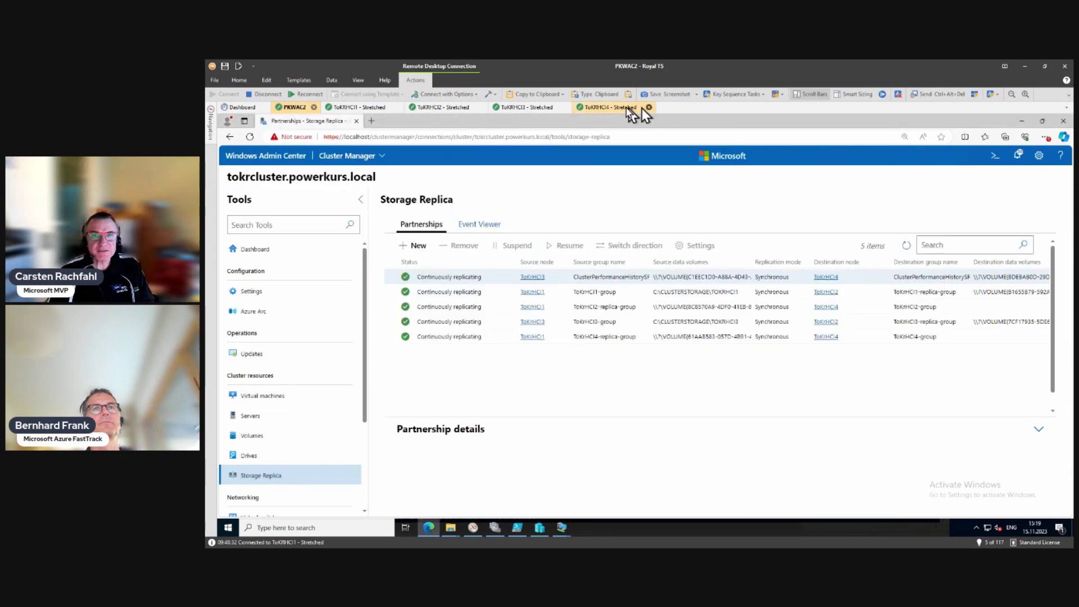
- Shut down node ToKrHCI4 with stop-computer in its PowerShell session, then check the node list in Failover Cluster Manager on PKWAC2
click(602, 108)
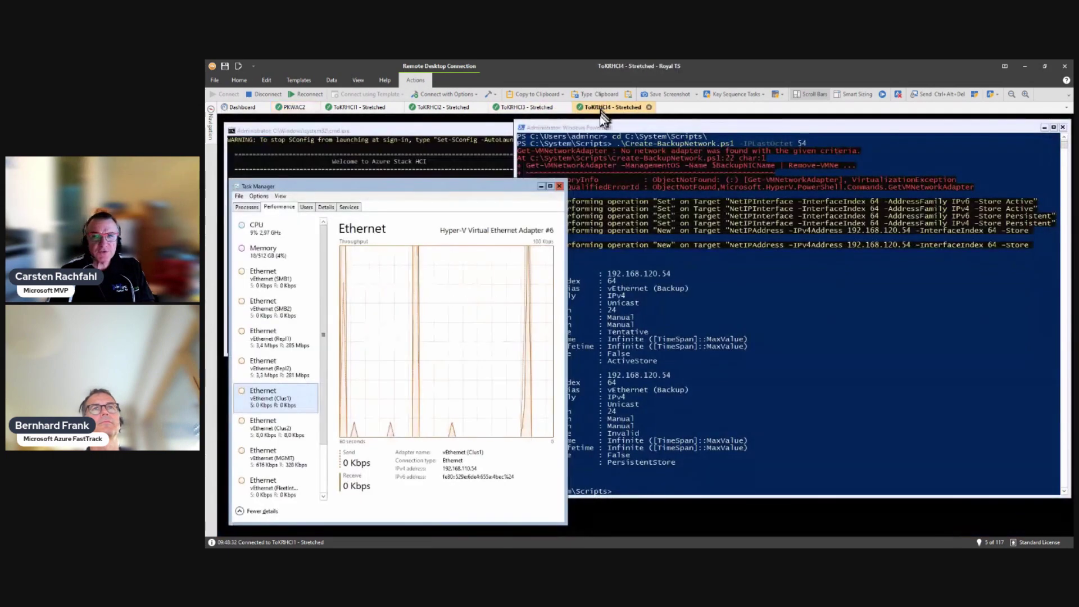
click(766, 334)
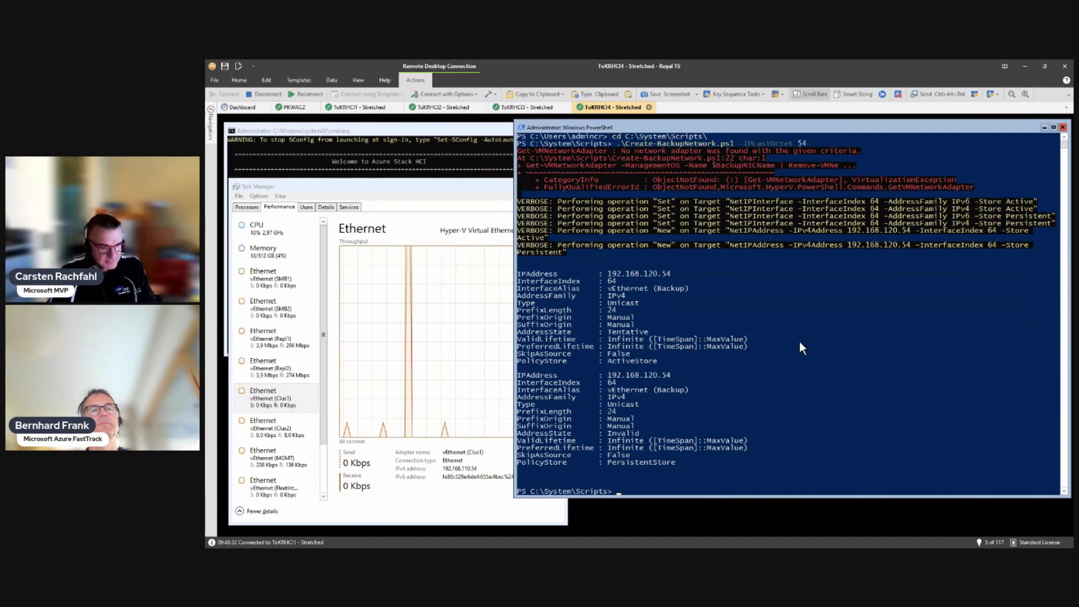
text(stop-c)
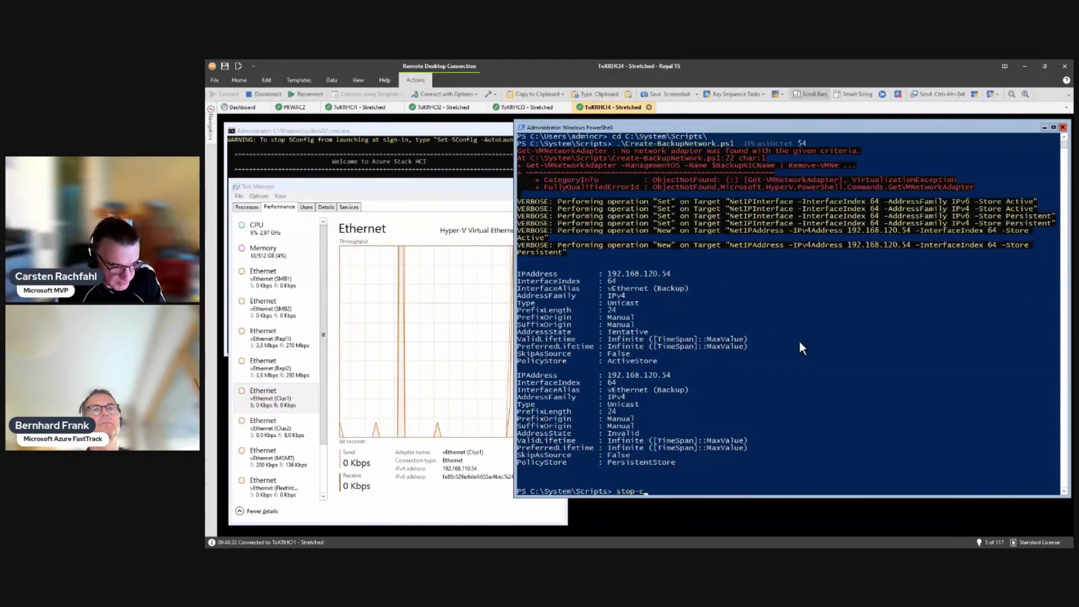
text(omputer)
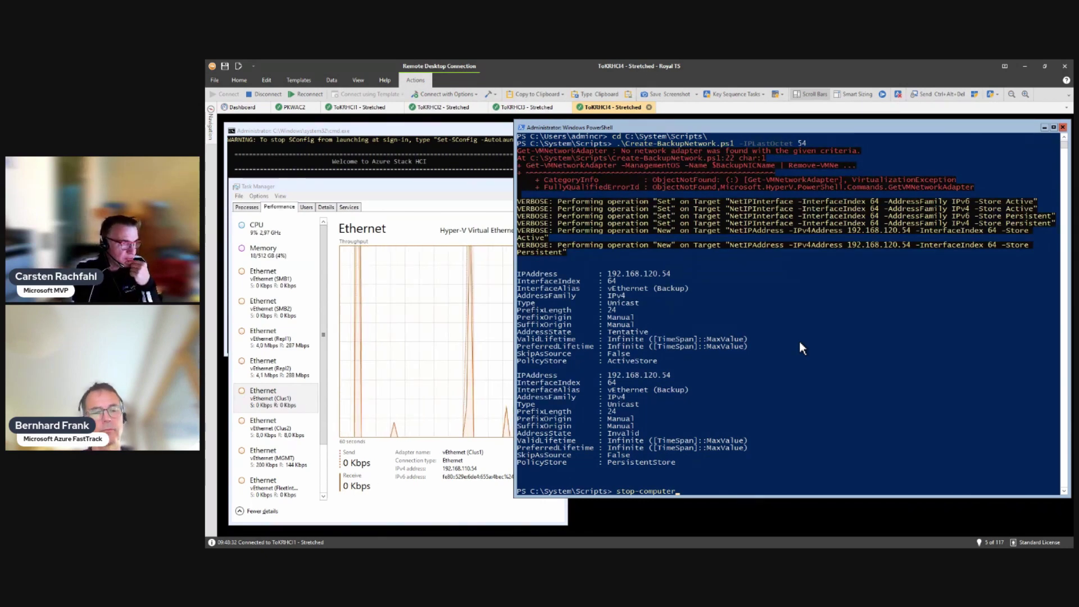
key(Return)
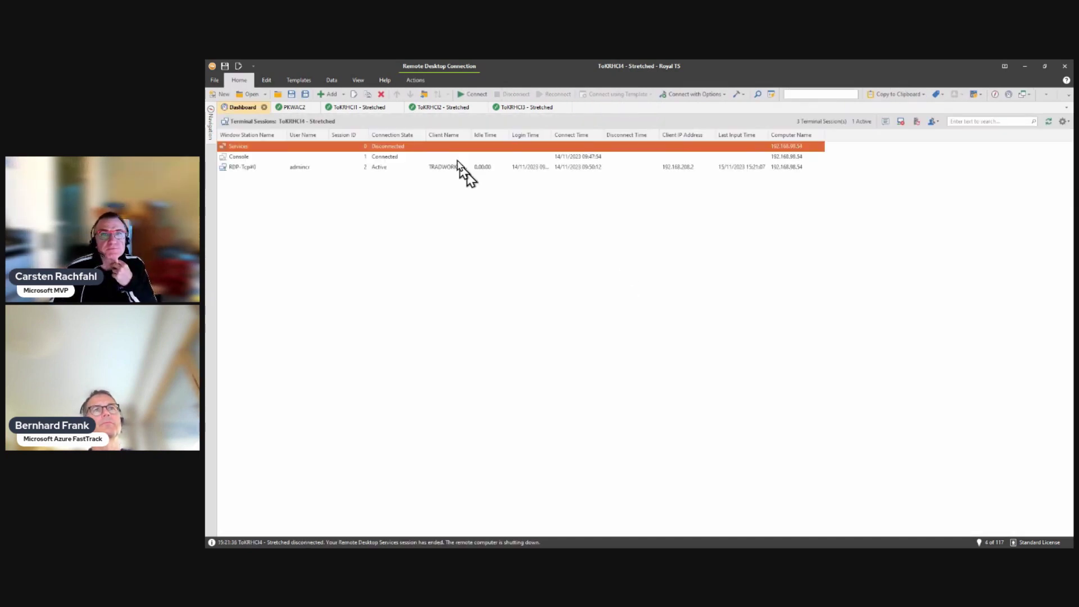
click(293, 108)
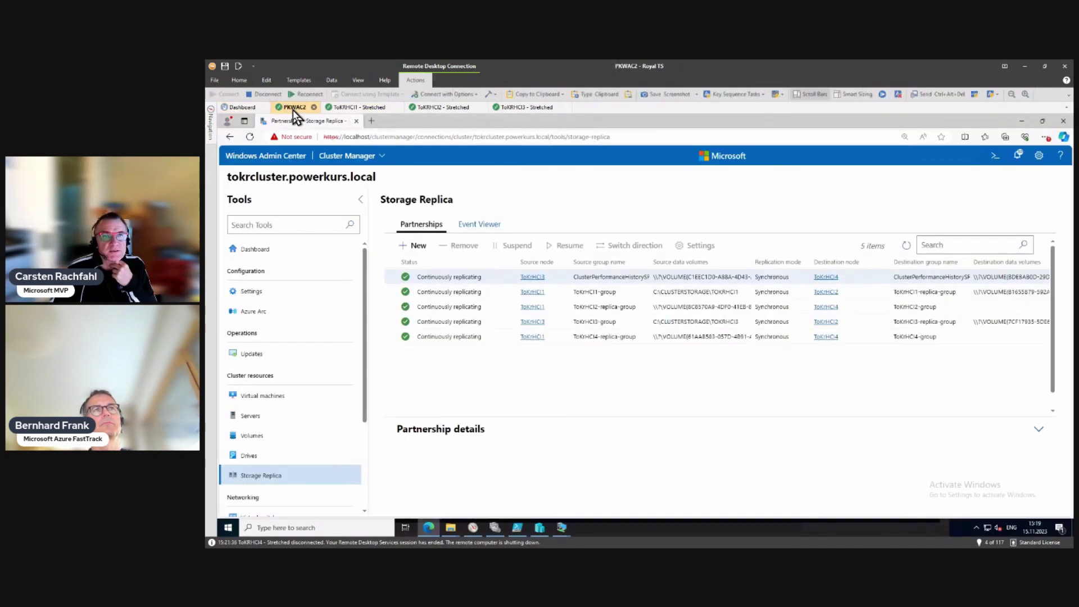
click(495, 526)
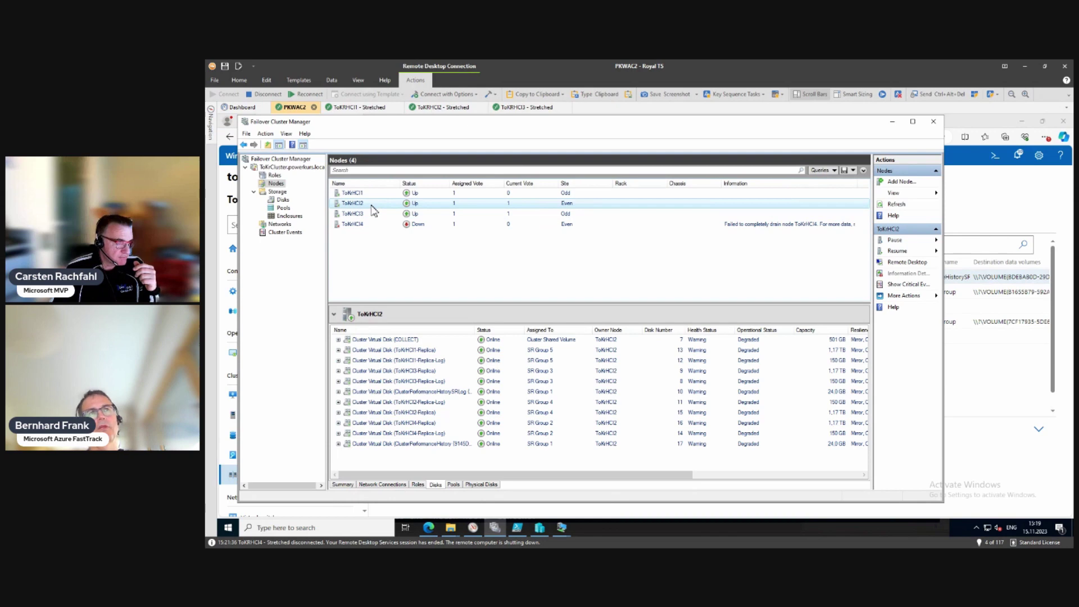
- Shut down node ToKrHCI2 with stop-computer in its PowerShell session, then refresh the node list in Failover Cluster Manager on PKWAC2
click(442, 108)
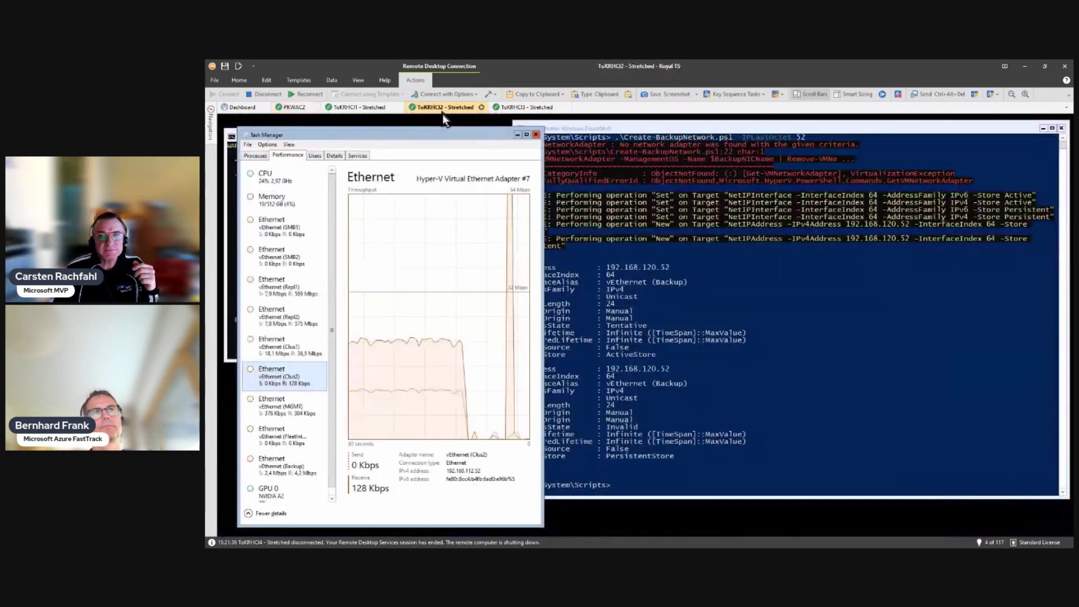
click(742, 396)
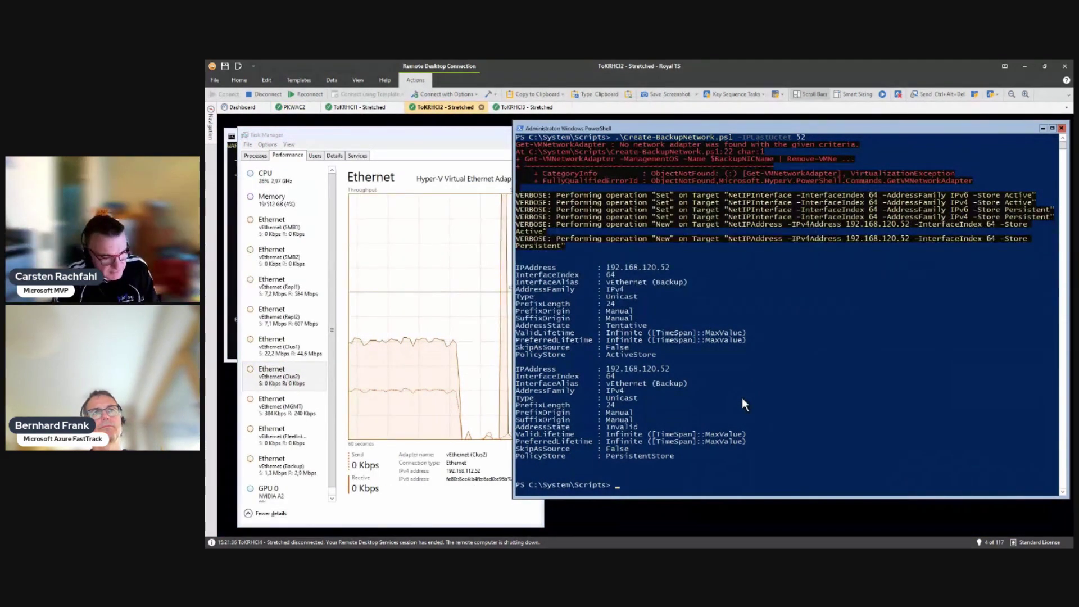
text(stop-com)
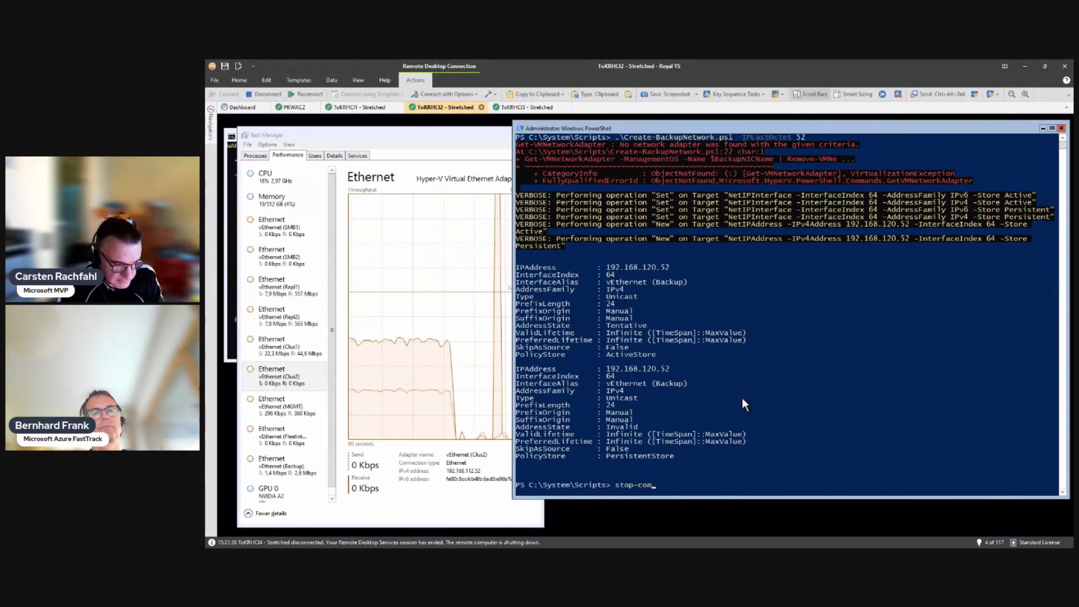
text(puter)
key(Return)
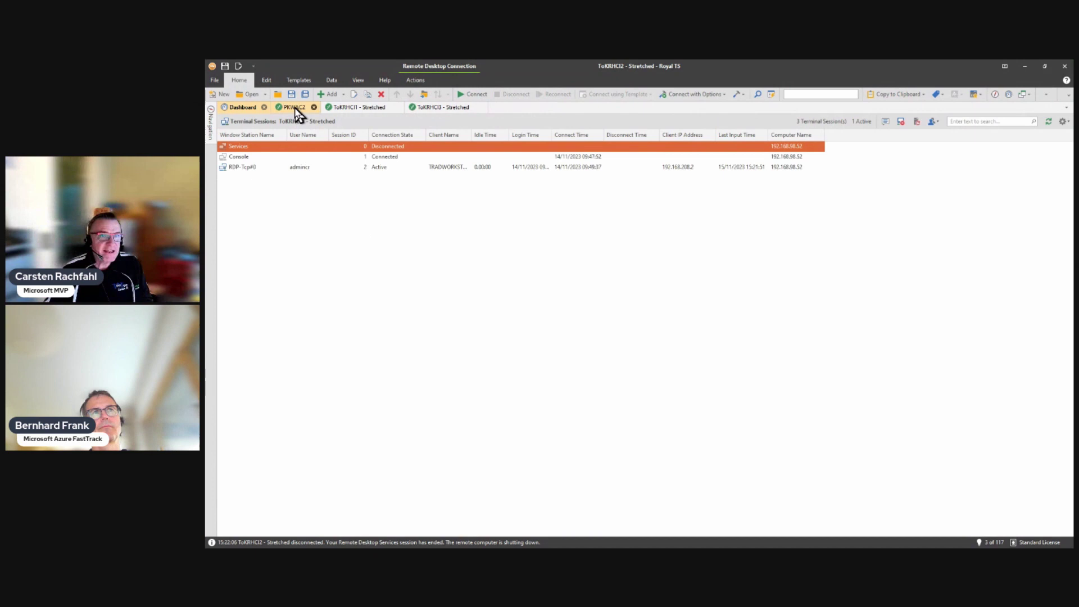
click(295, 108)
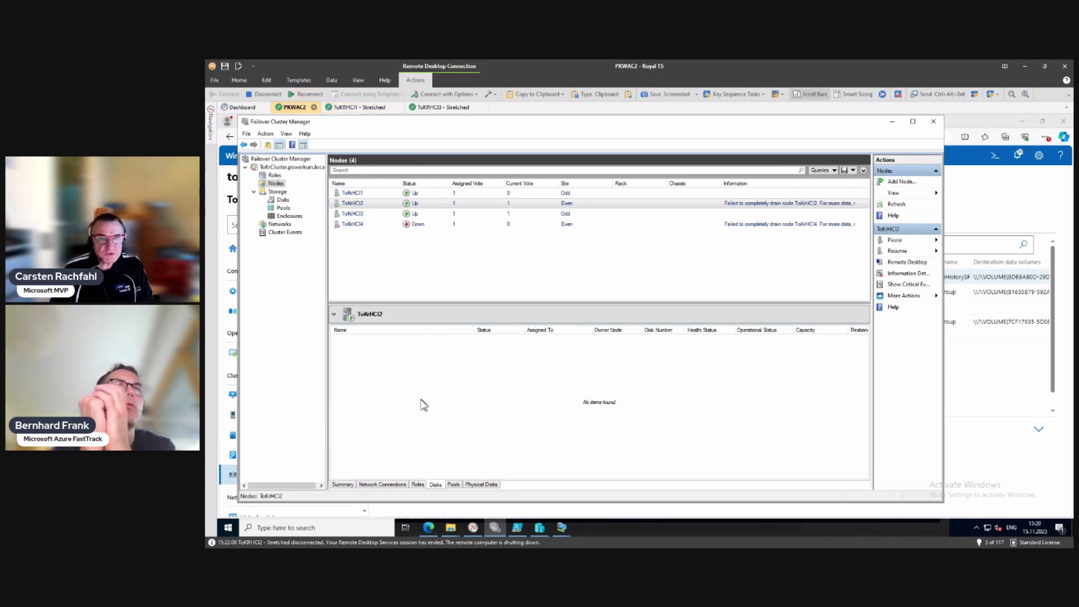
click(895, 205)
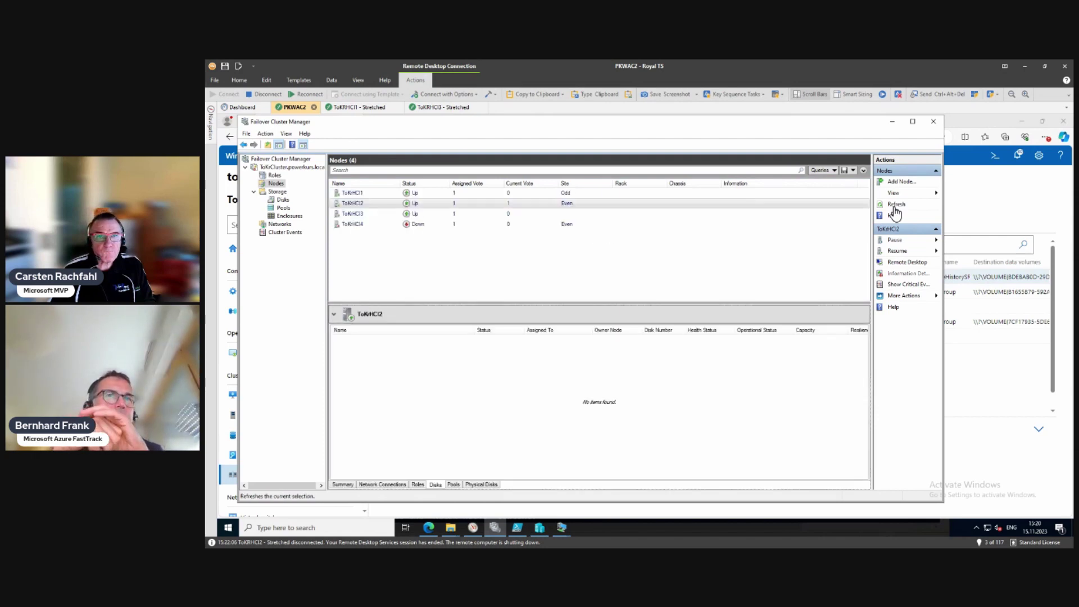
- Review the status and owner node of the clustered roles, and display the summary of vm-base-TOKRHCI1-004
click(274, 175)
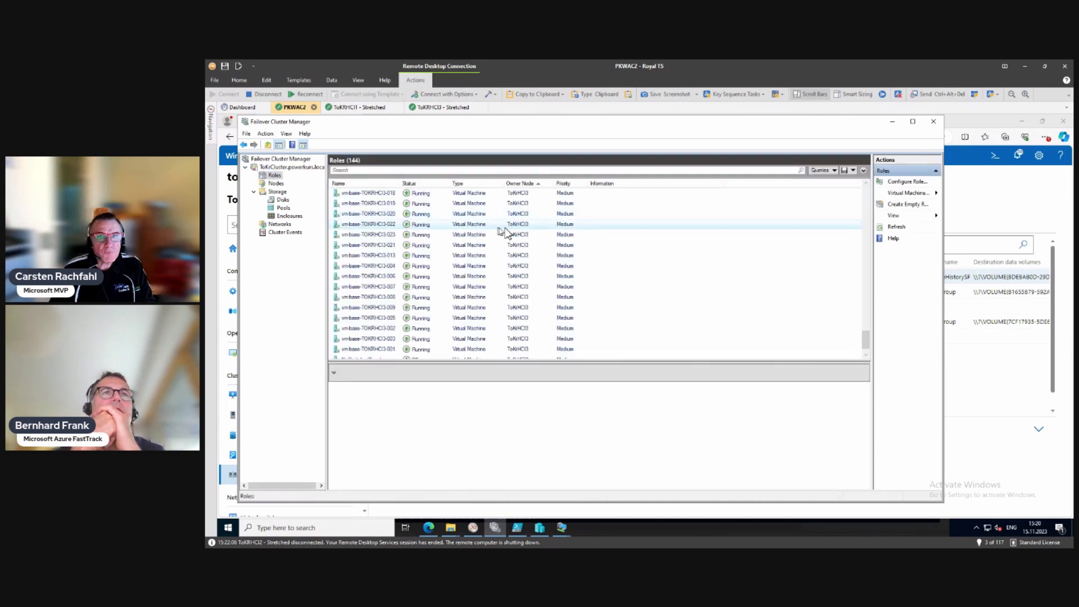
scroll(541, 232, up, 5)
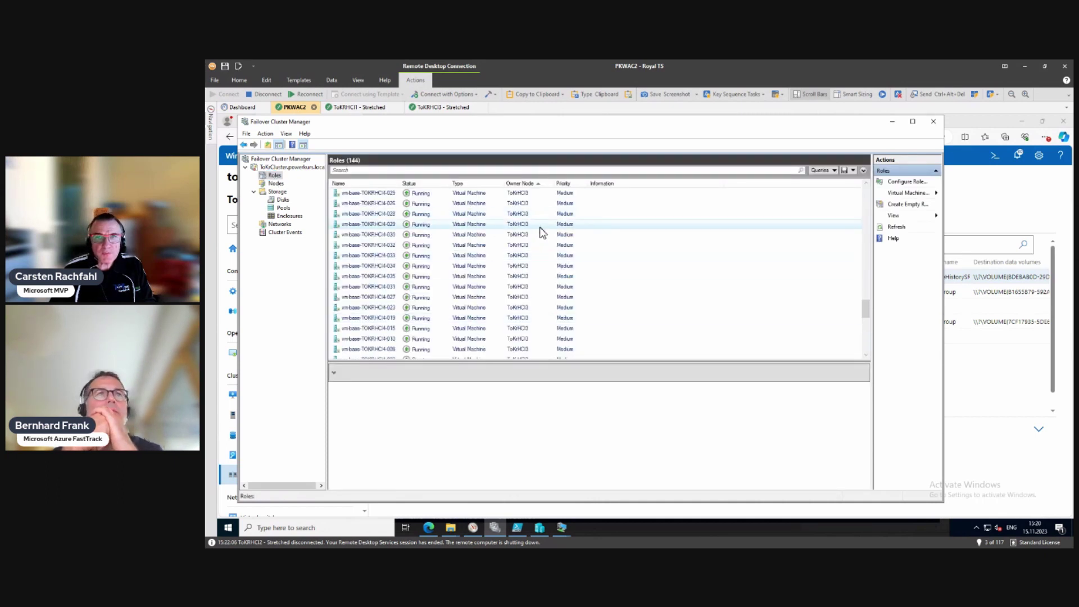
scroll(542, 232, up, 8)
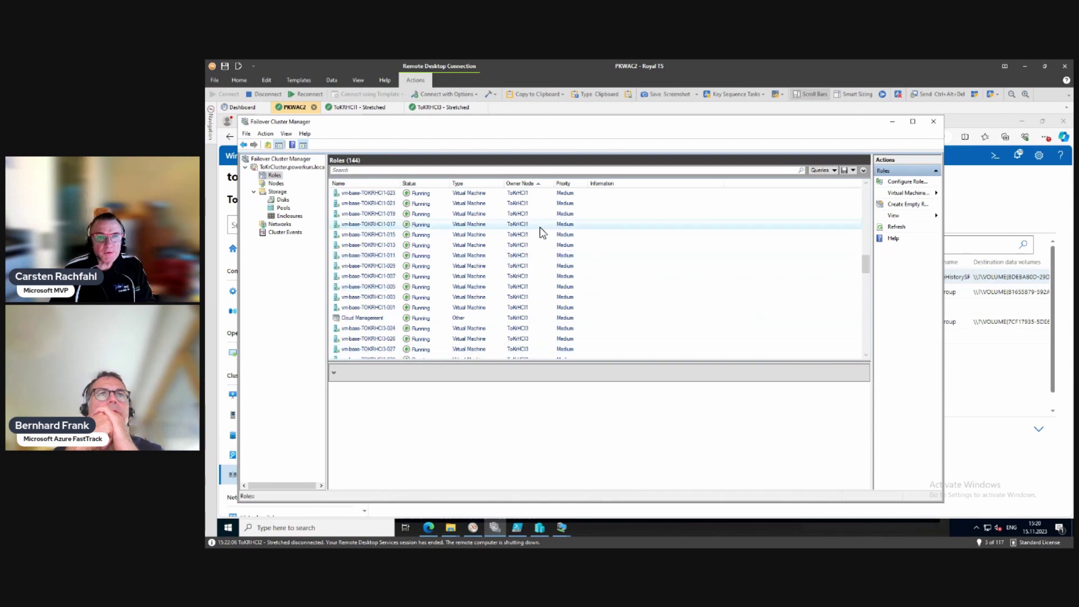
scroll(540, 227, up, 5)
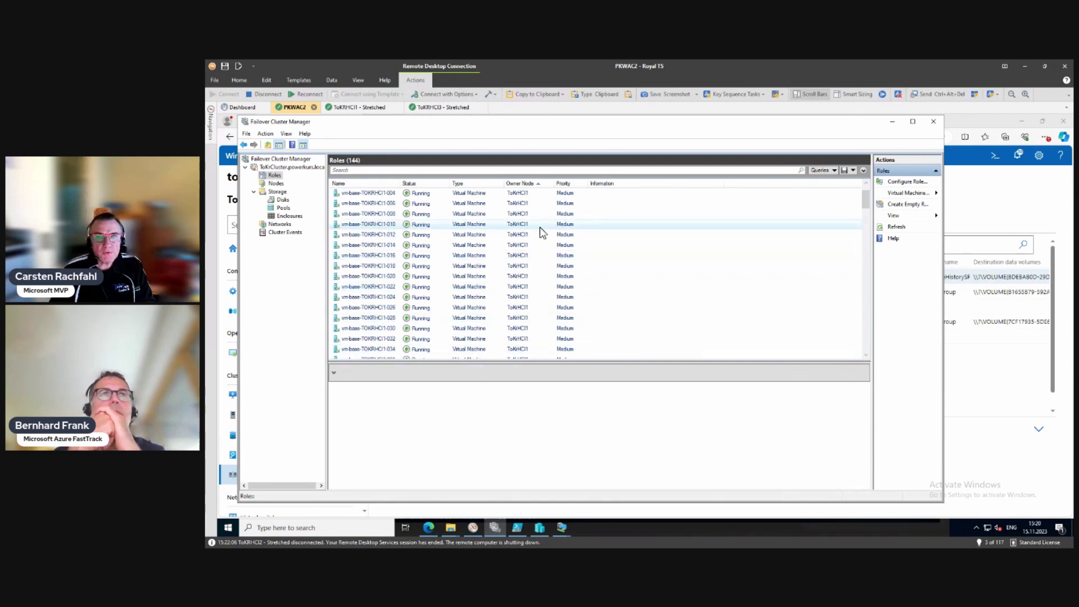
click(540, 225)
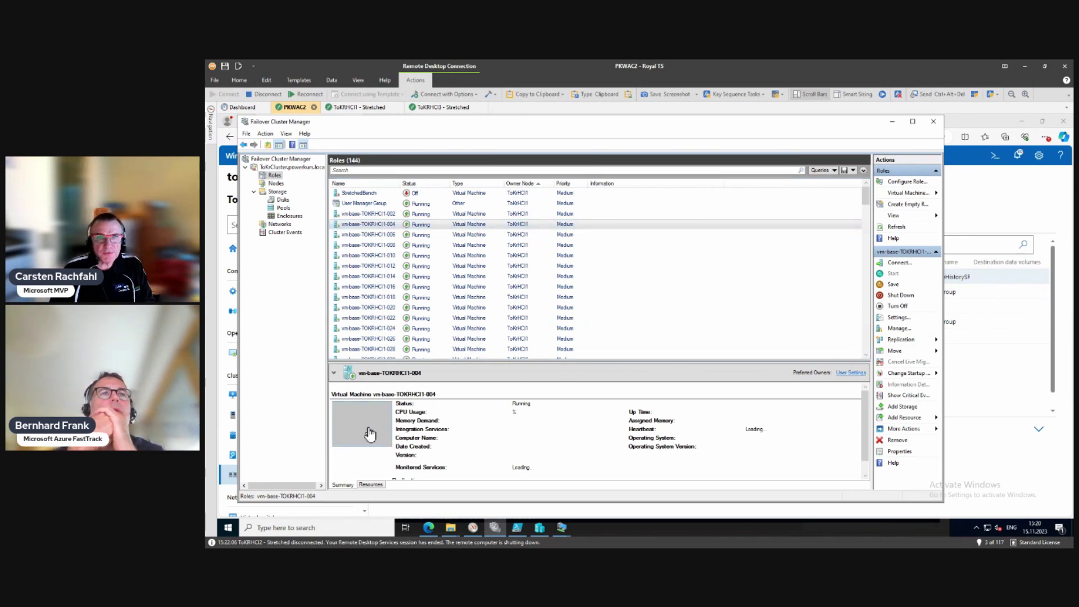
- Display the summary of the vm-base-TOKRHCI2-024 role and try to connect to that virtual machine
scroll(385, 260, down, 1)
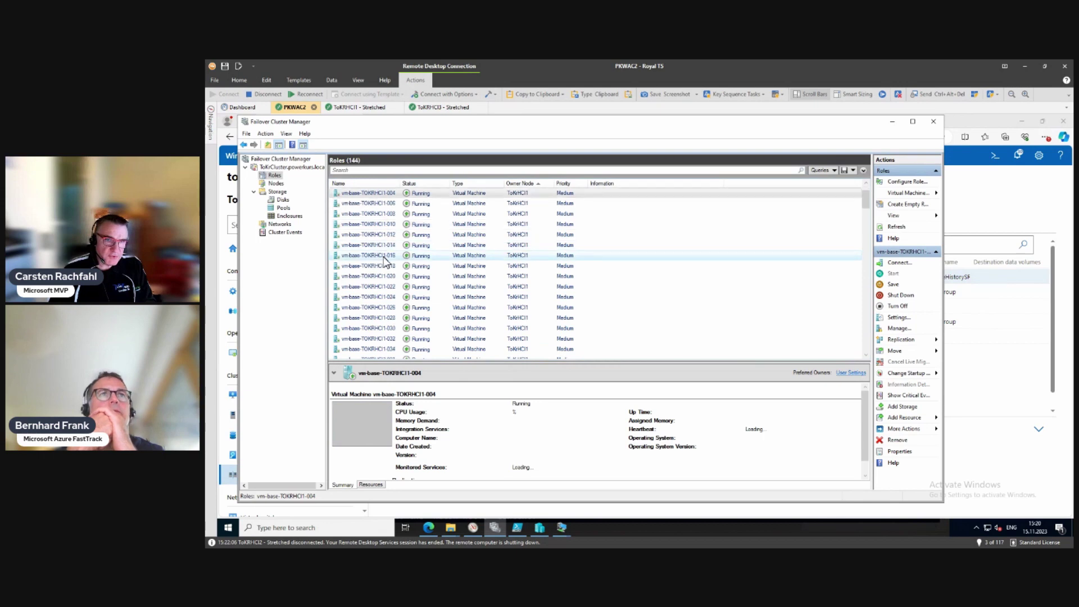
scroll(386, 259, down, 10)
click(380, 287)
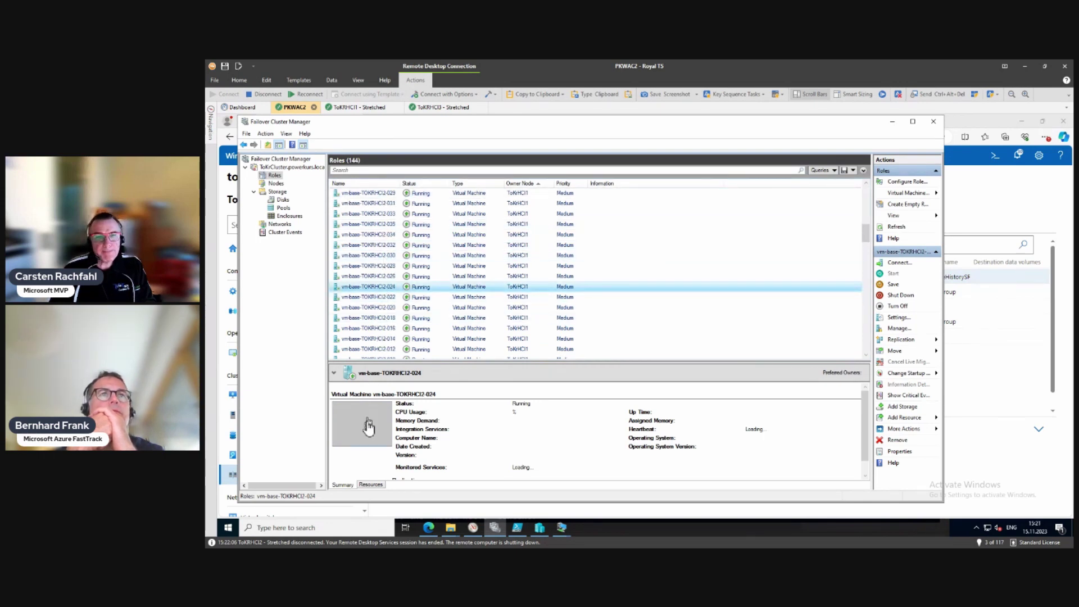
right_click(370, 286)
click(395, 293)
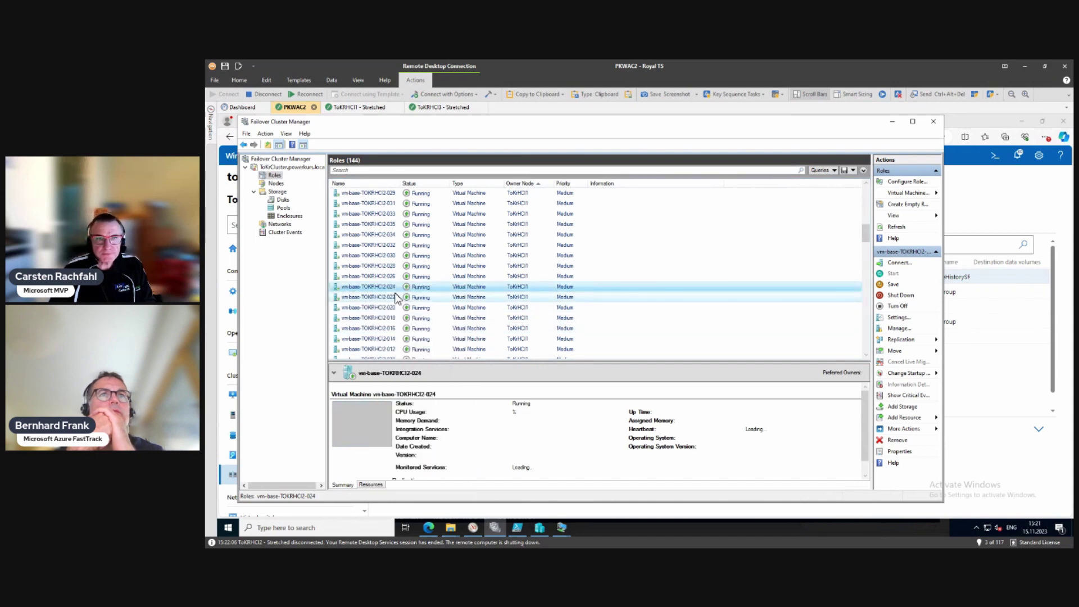
- Check the open virtual machine consoles, closing those of vm-base-TOKRHCI1-034 and vm-base-TOKRHCI1-001 and keeping vm-base-TOKRHCI4-011 open
click(560, 528)
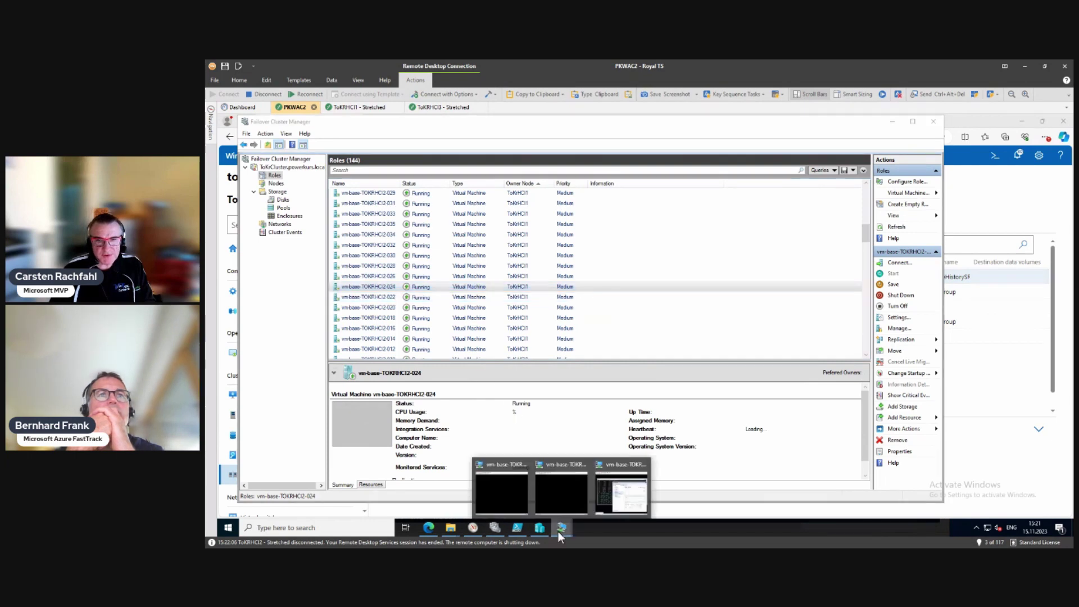
click(564, 487)
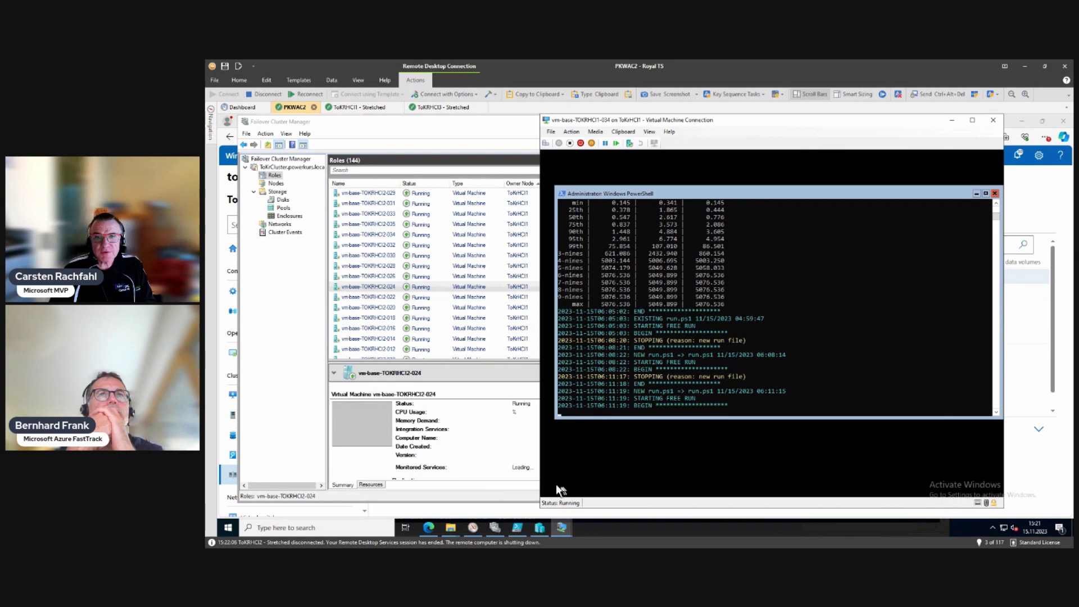
click(993, 120)
mouse_move(562, 527)
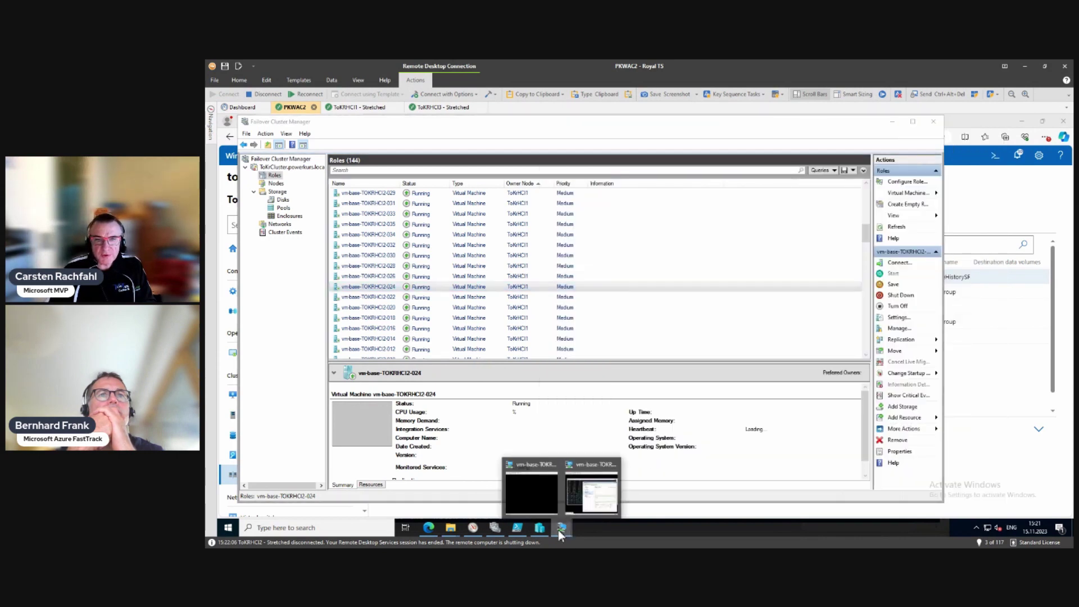
click(590, 506)
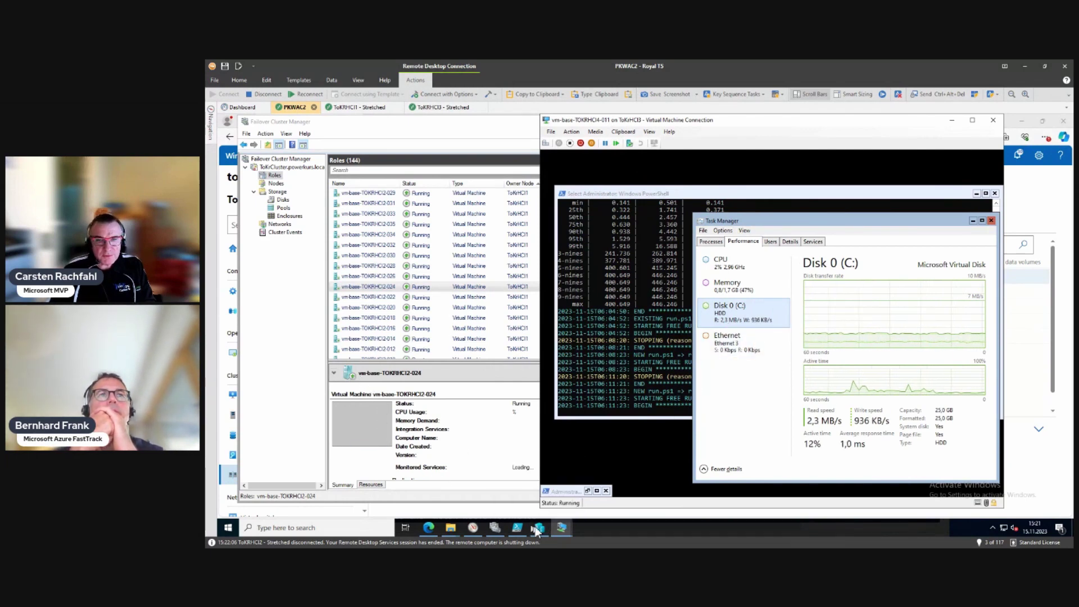
mouse_move(536, 530)
click(535, 494)
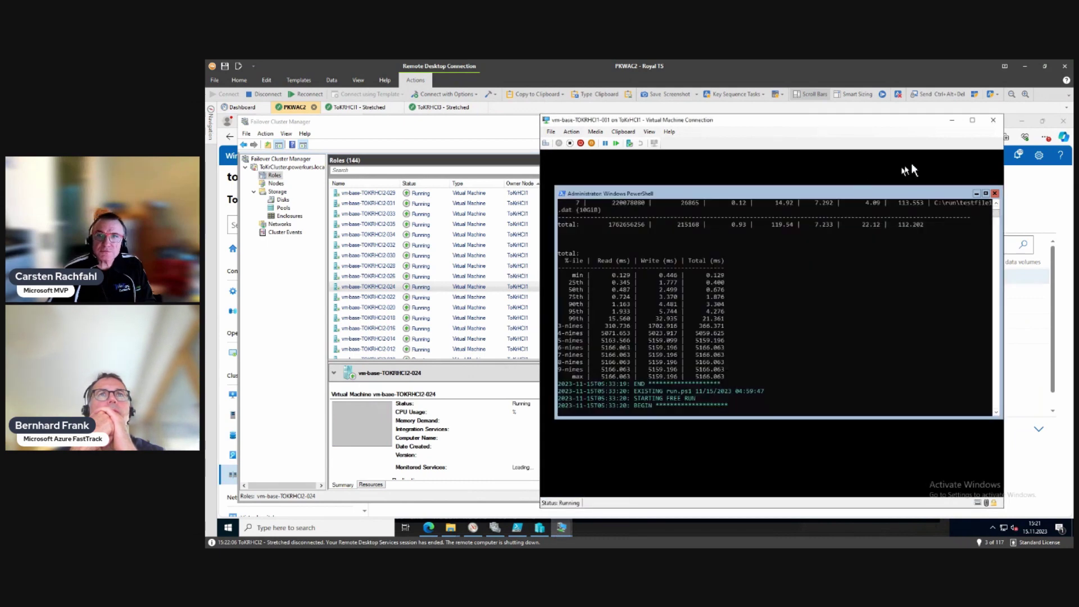
click(993, 122)
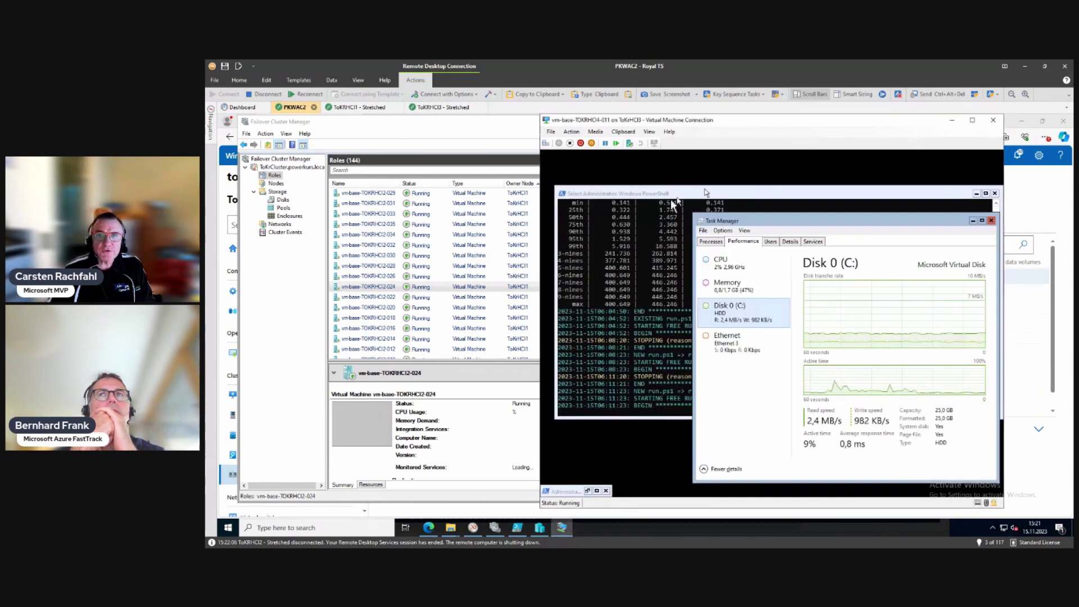
- Connect to the vm-base-TOKRHCI2-024 virtual machine from the clustered roles in Failover Cluster Manager
click(368, 289)
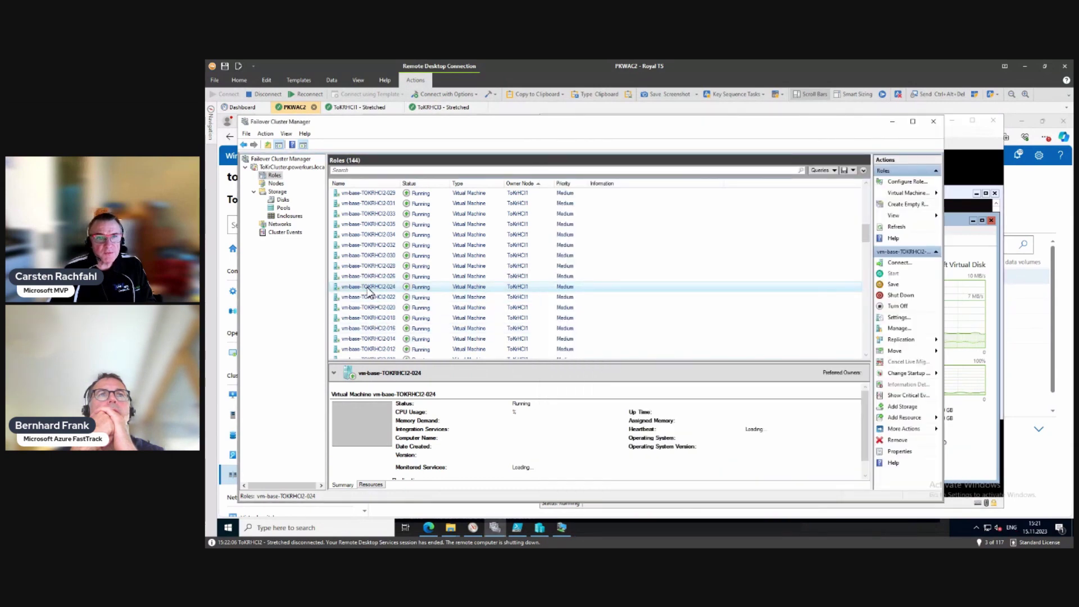
right_click(368, 289)
click(382, 297)
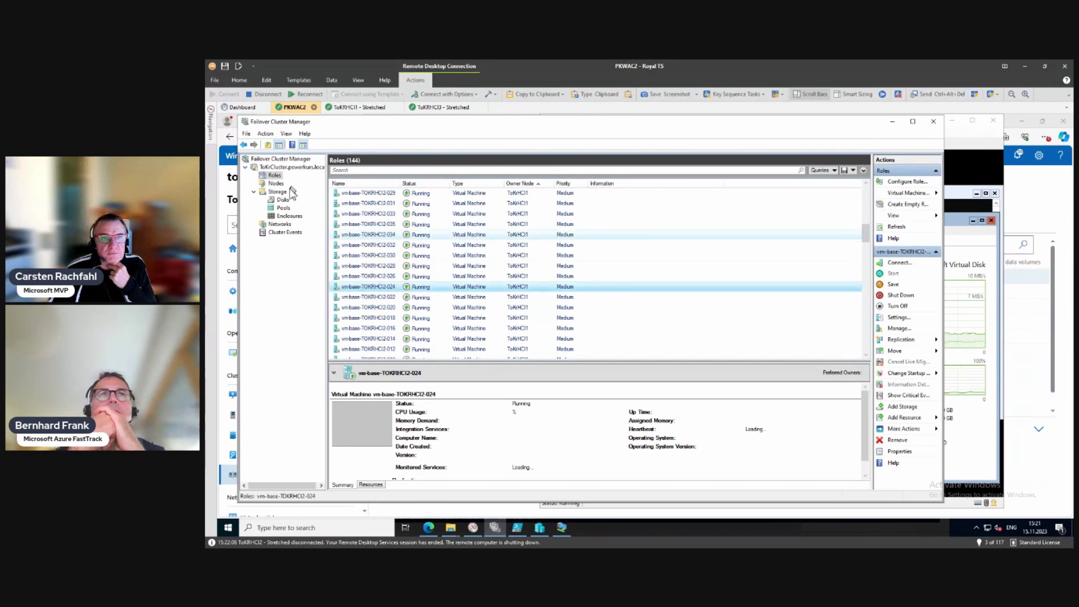
- Review the cluster disks sorted by status, including their replication roles, and check the state of the cluster nodes
click(283, 199)
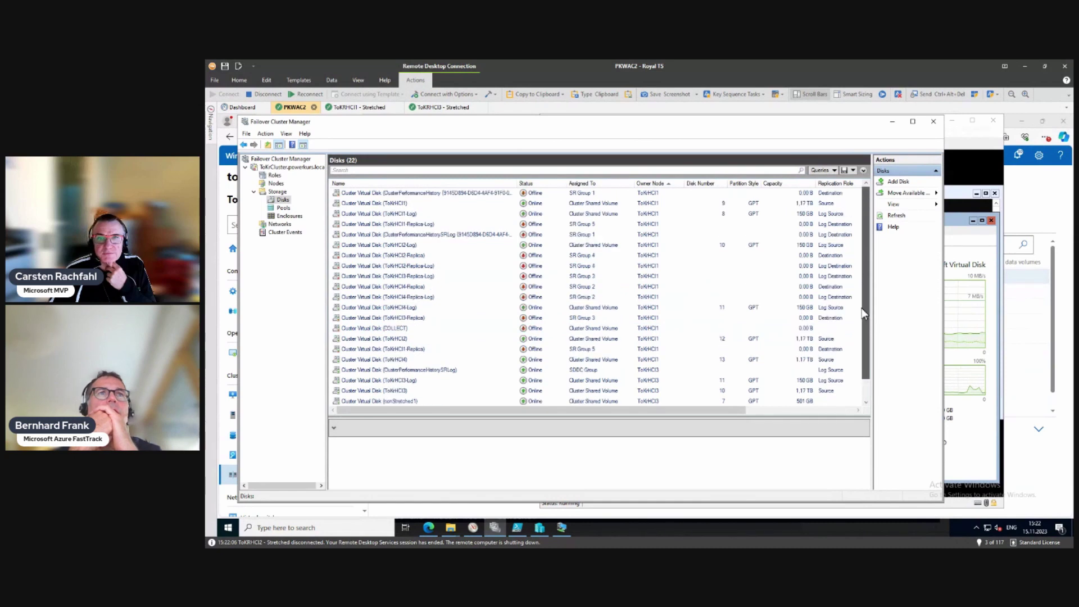
click(541, 184)
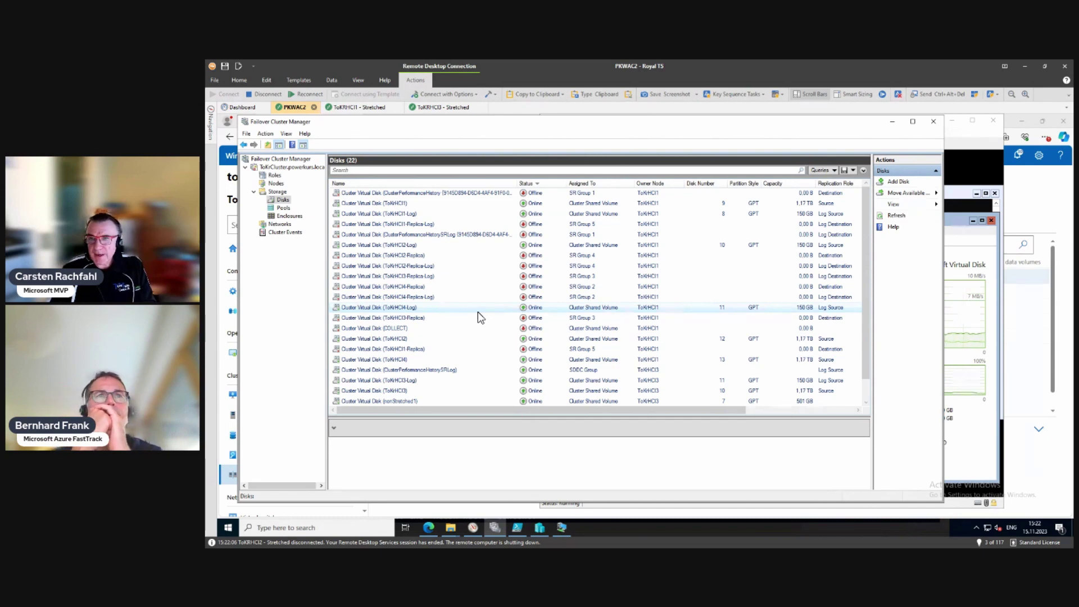
click(270, 183)
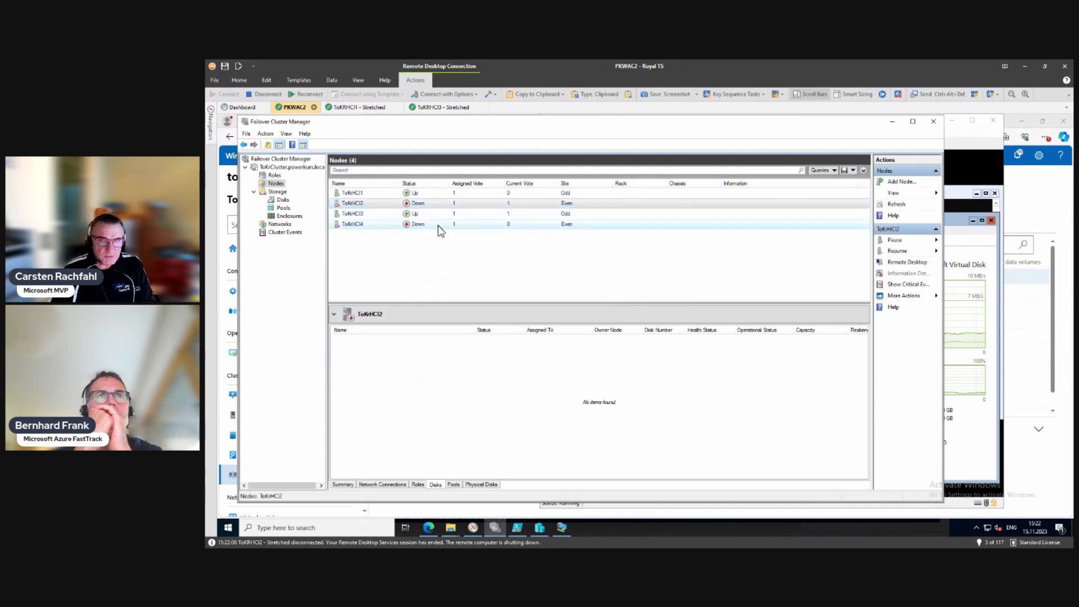
- Run Get-PhysicalDisk in the PowerShell session on ToKrHCI1 and reposition the window to show the whole table
click(359, 107)
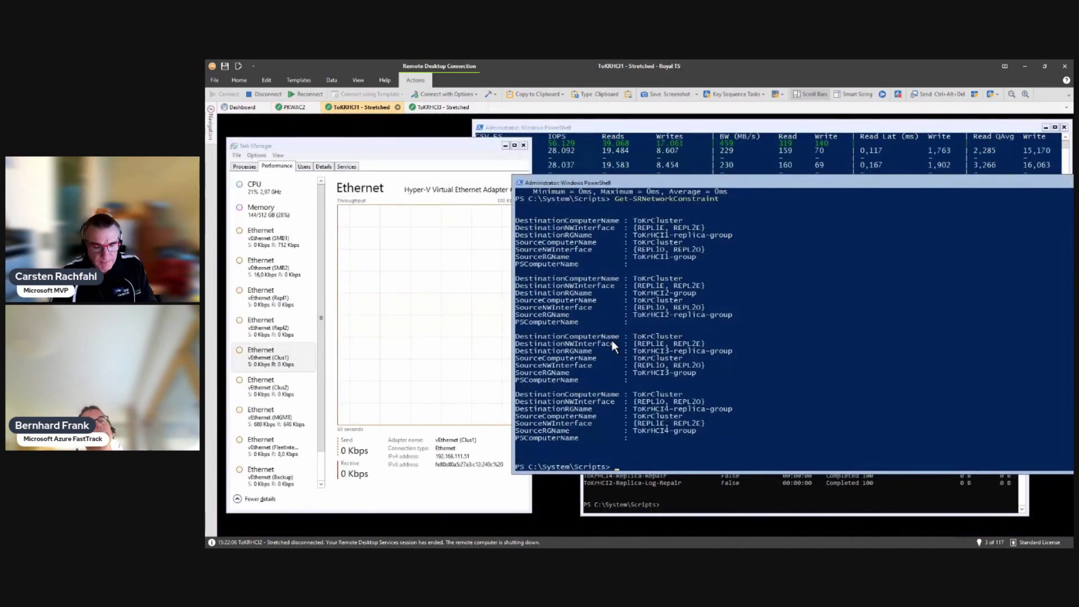
text(ge)
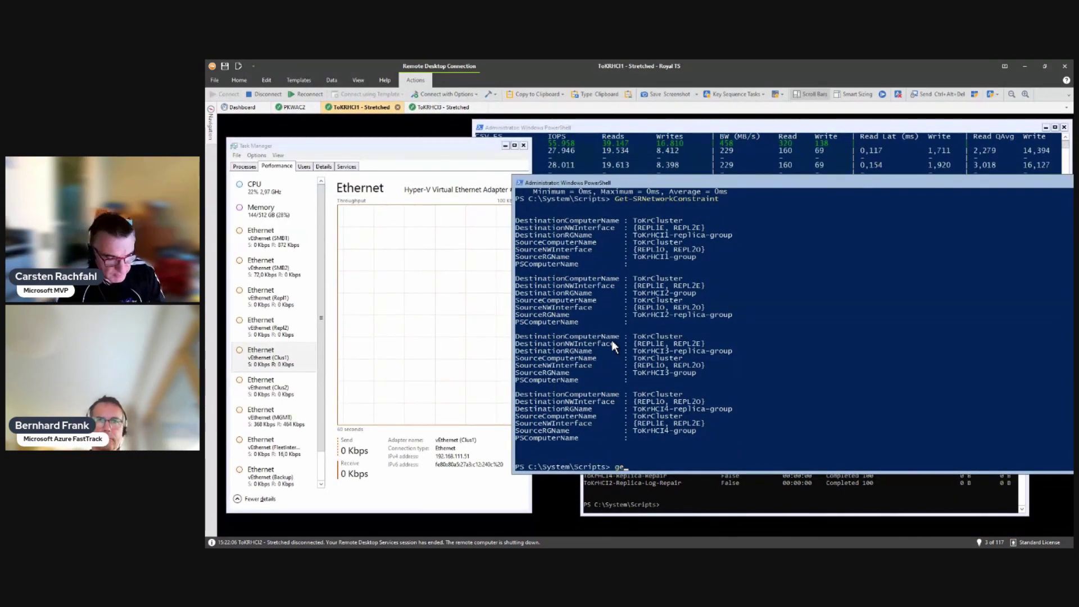
text(t-phys)
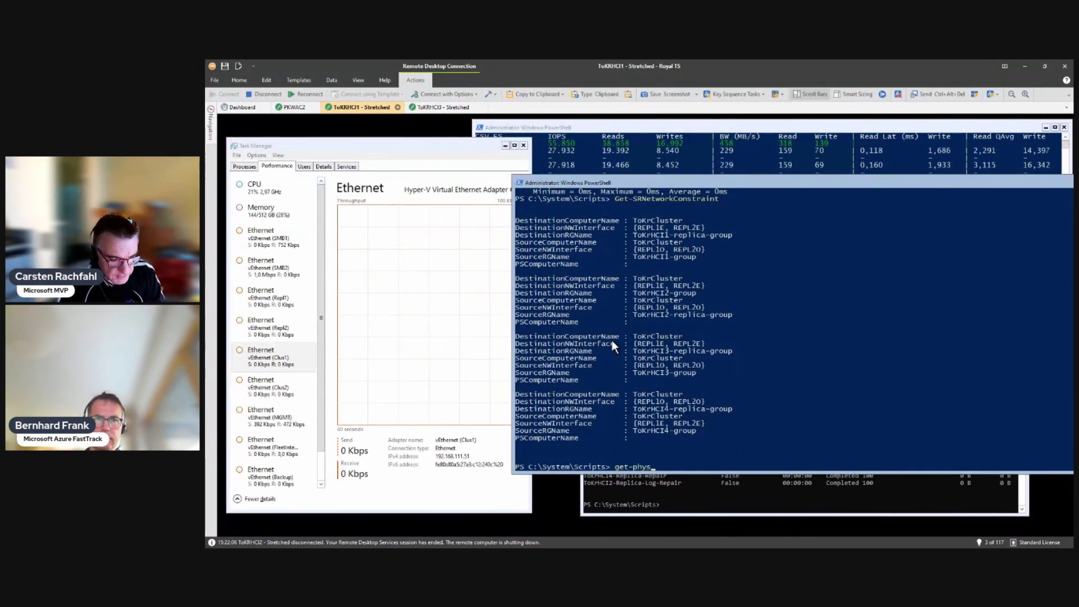
text(icalDisk)
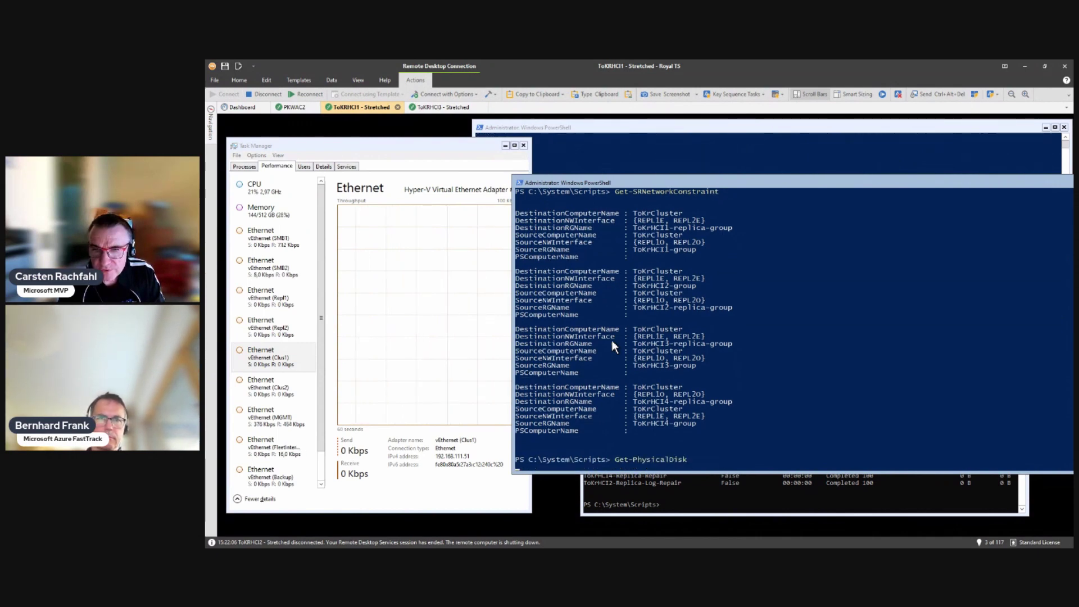
key(Return)
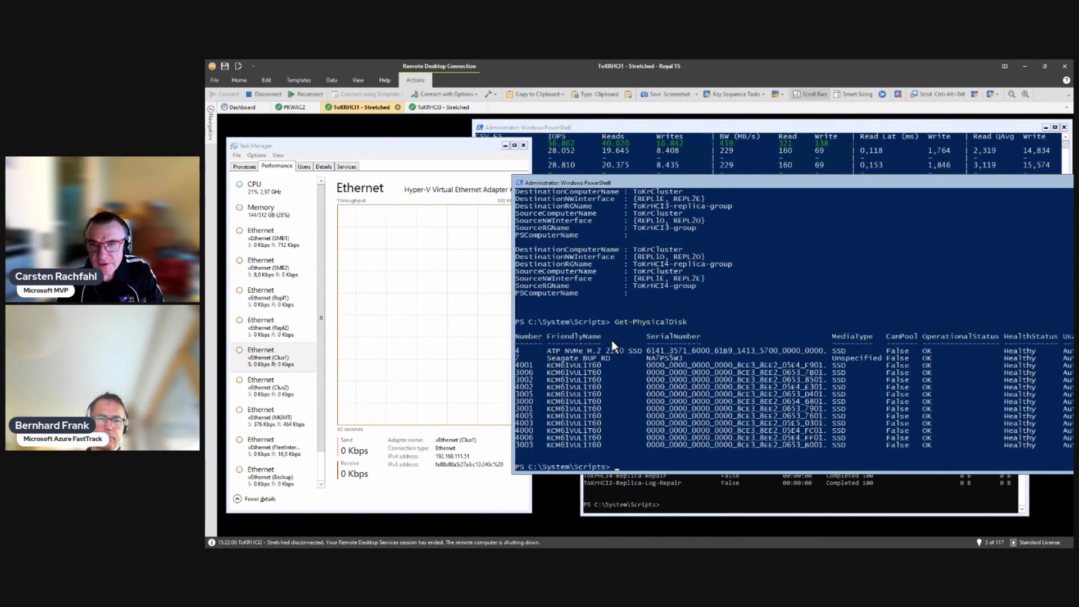
drag(656, 186, 503, 167)
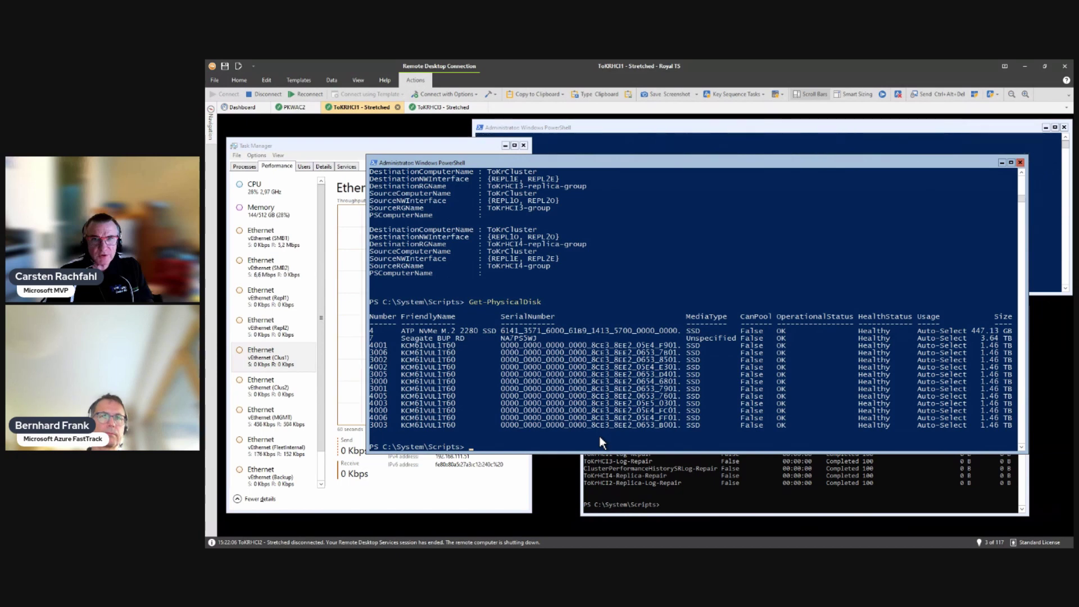
- List the storage pools on ToKrHCI1 with Get-StoragePool
text(get)
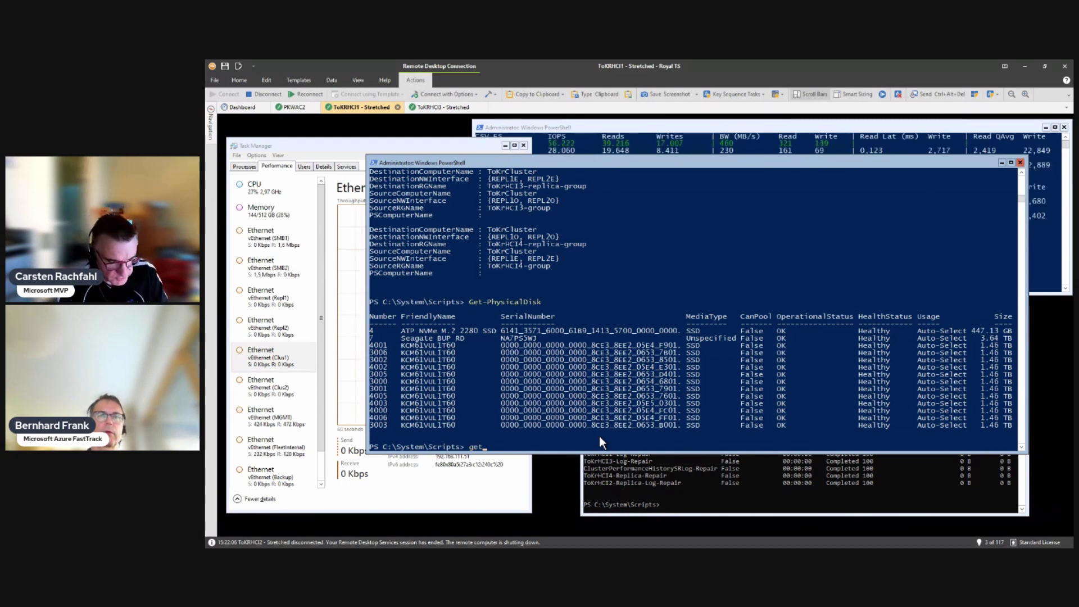
text(-storageb)
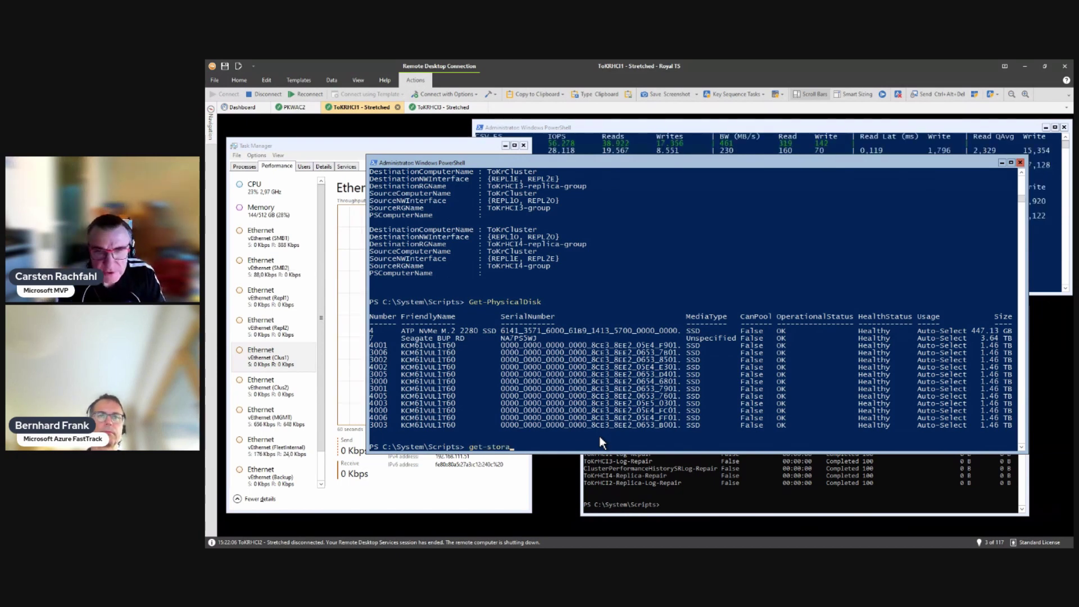
key(Tab)
key(BackSpace)
key(BackSpace)
key(BackSpace)
key(BackSpace)
key(BackSpace)
key(BackSpace)
key(BackSpace)
key(BackSpace)
key(BackSpace)
key(BackSpace)
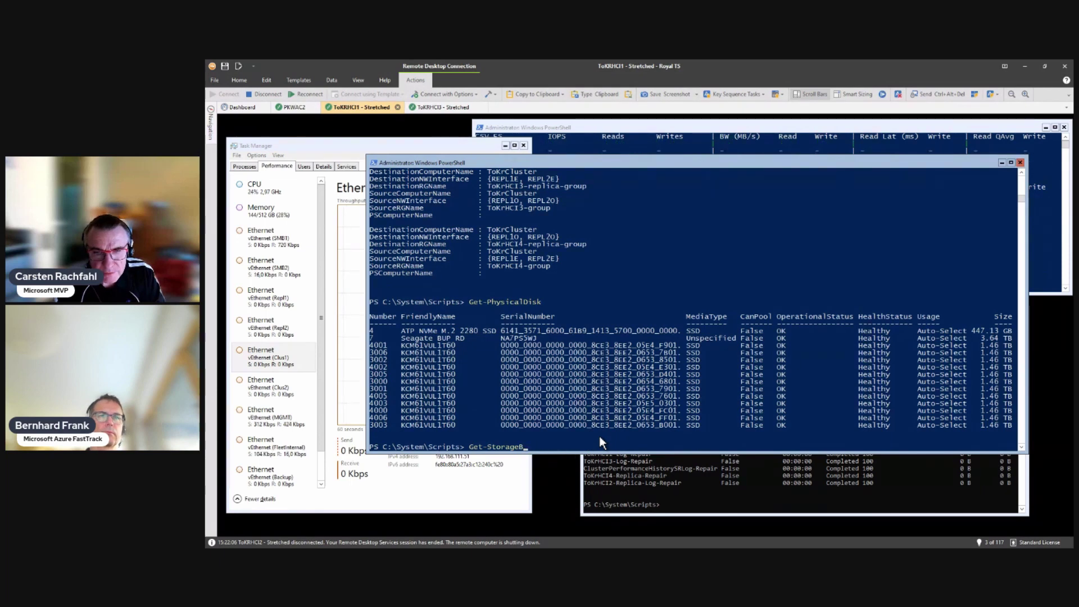
text(Pool)
key(Return)
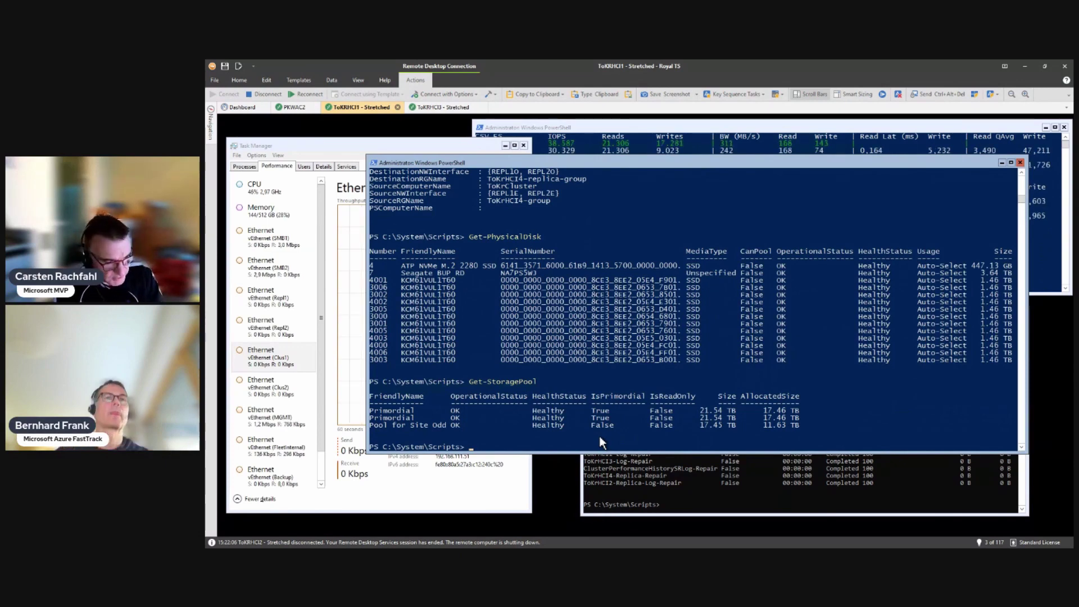
- List the virtual disks on ToKrHCI1 with get-virtualdisk and review their health and operational status
text(get-)
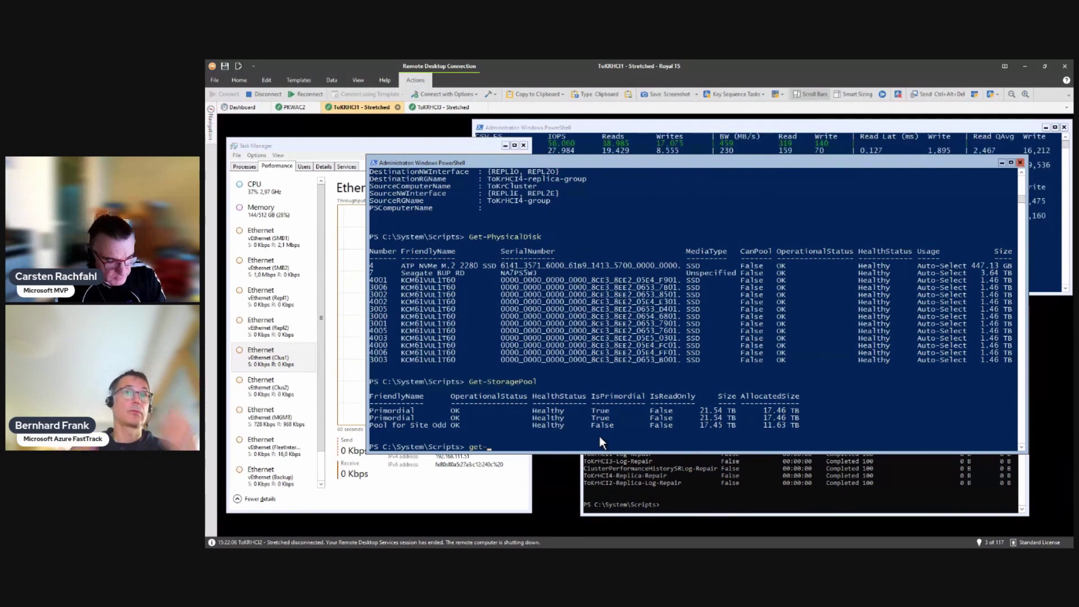
text(virtualdisk)
key(Return)
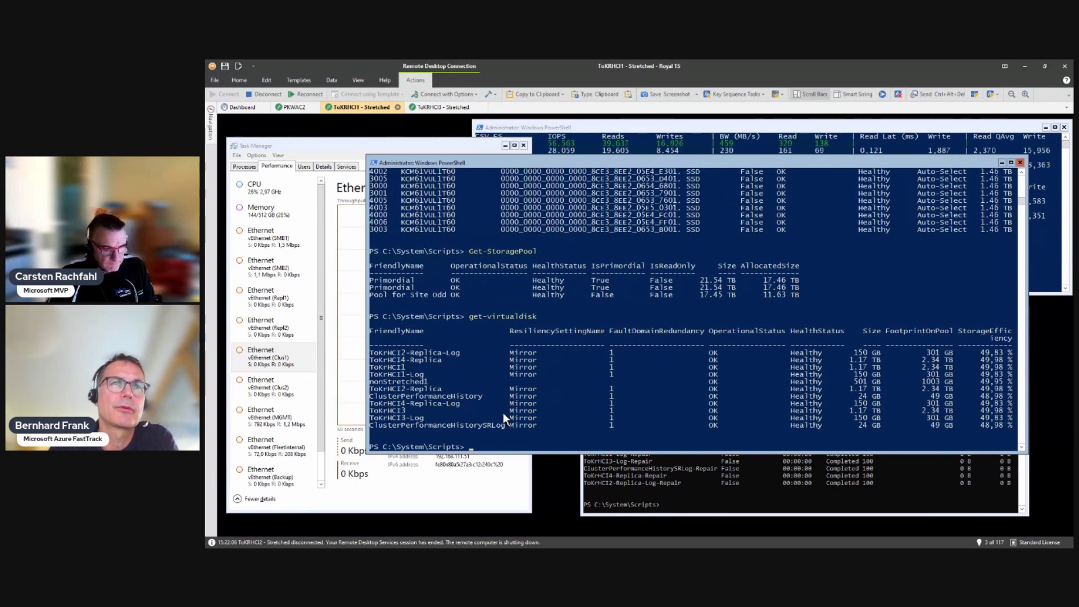
text(g)
key(BackSpace)
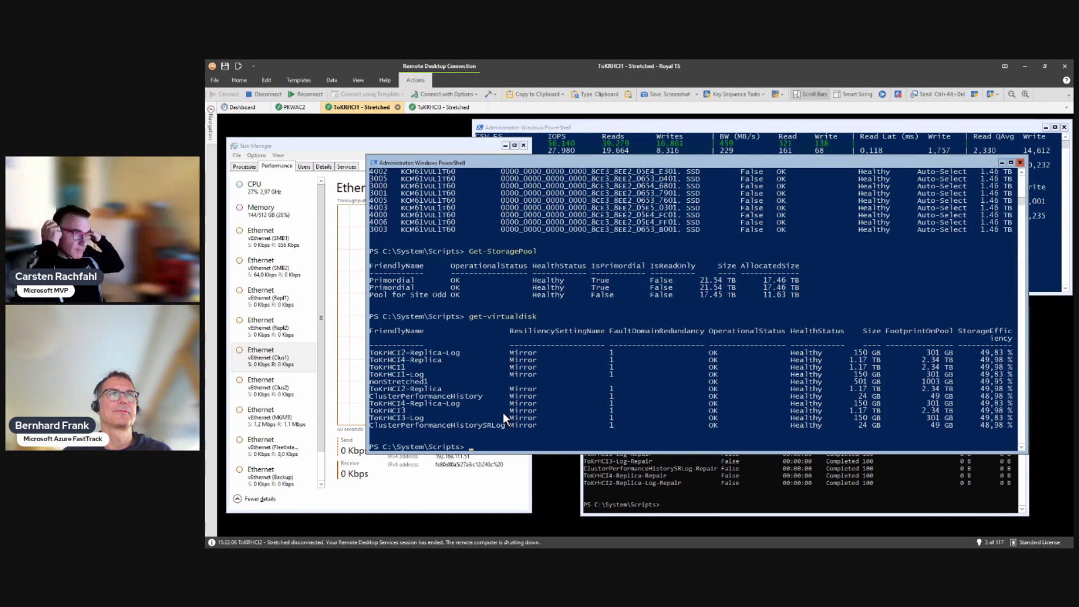
click(565, 397)
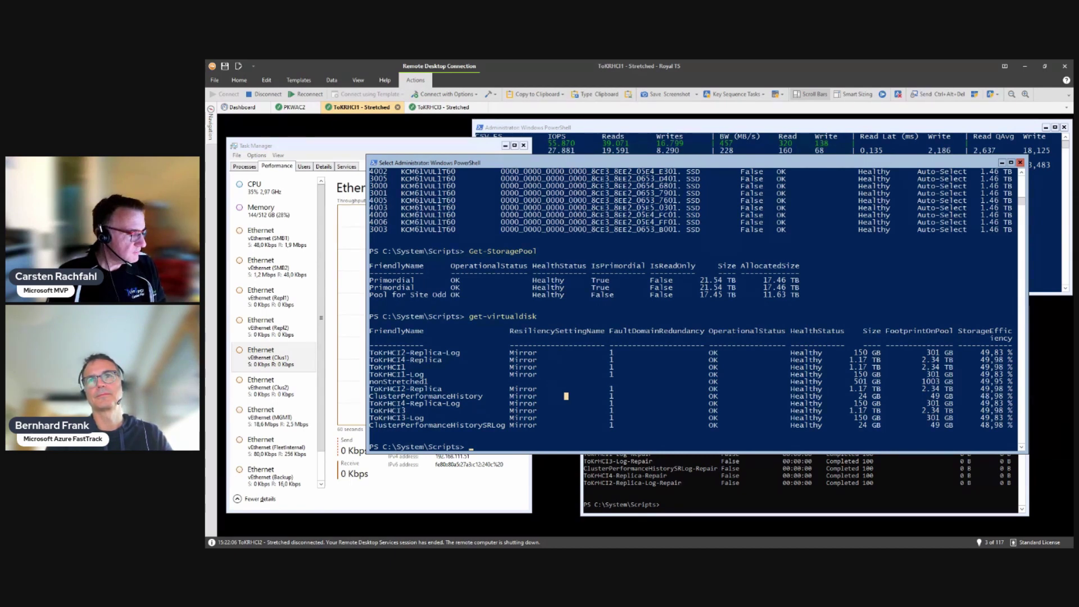
- Check the vm-base-TOKRHCI2-024 console on PKWAC2, then refresh the node list in Failover Cluster Manager
key(ctrl+shift+Tab)
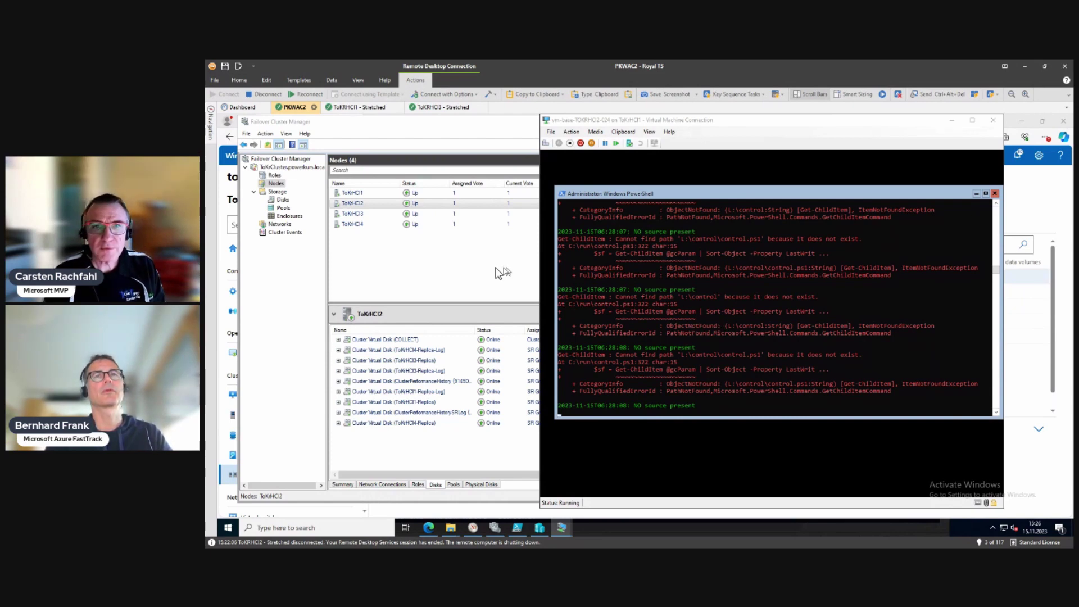
click(651, 293)
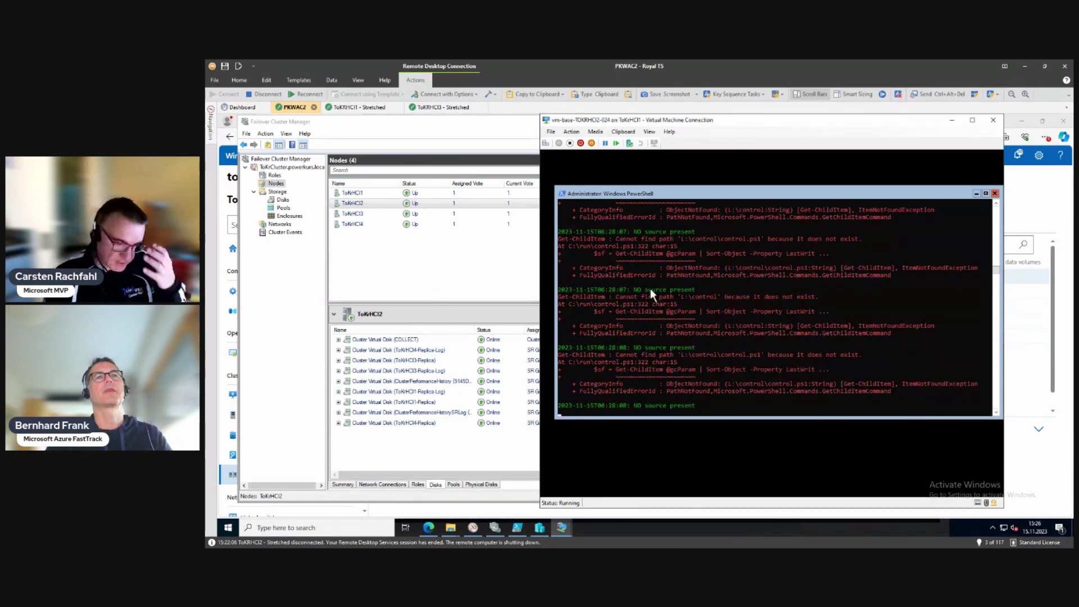
click(370, 282)
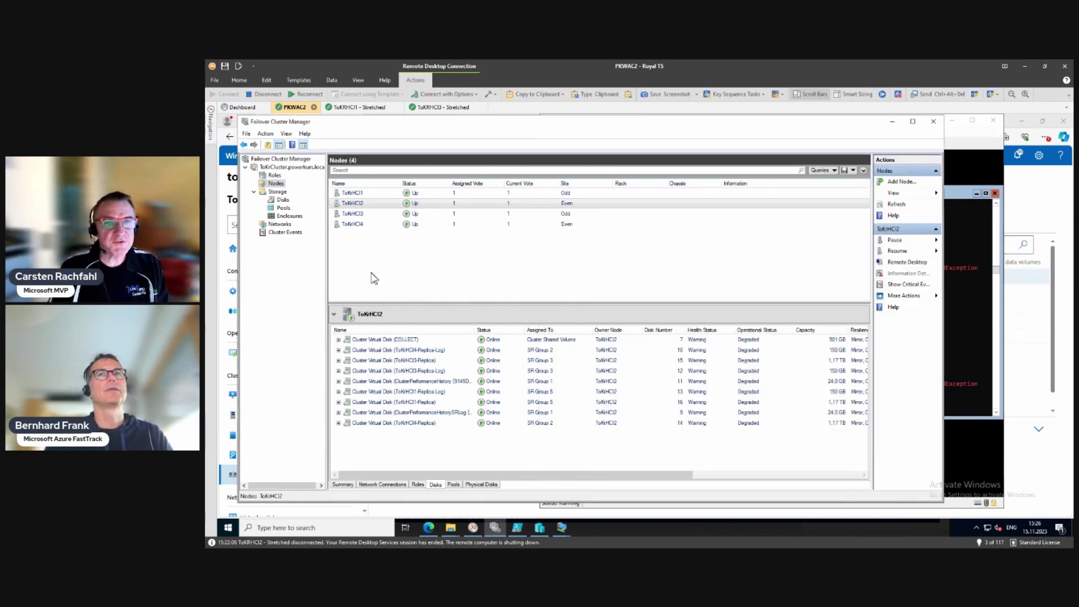
click(894, 205)
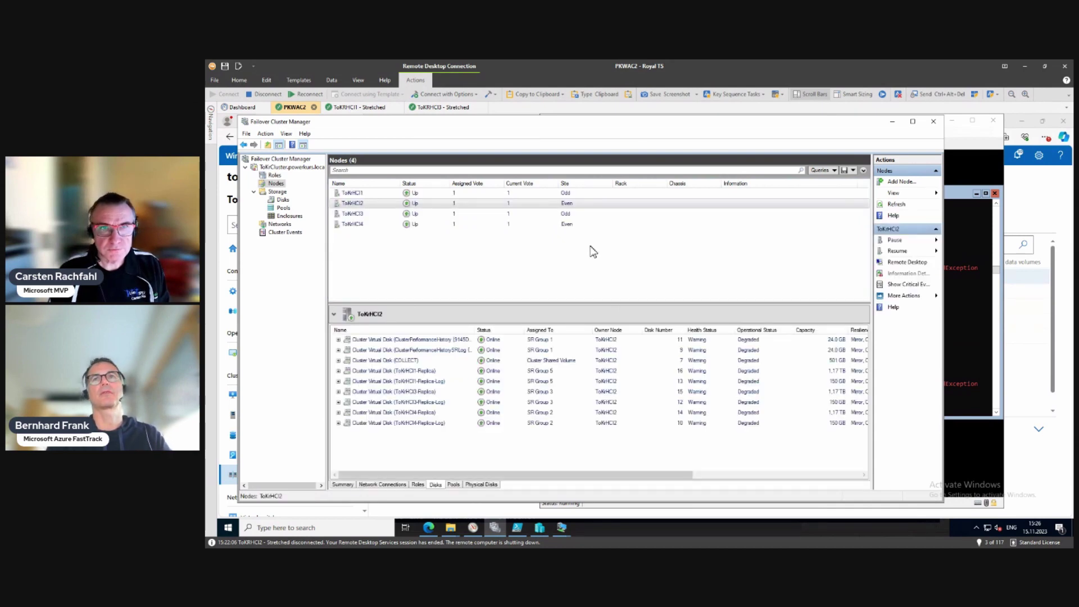
- Run get-clusternode twice in the PowerShell session on ToKrHCI1 to check the state of the cluster nodes
click(351, 108)
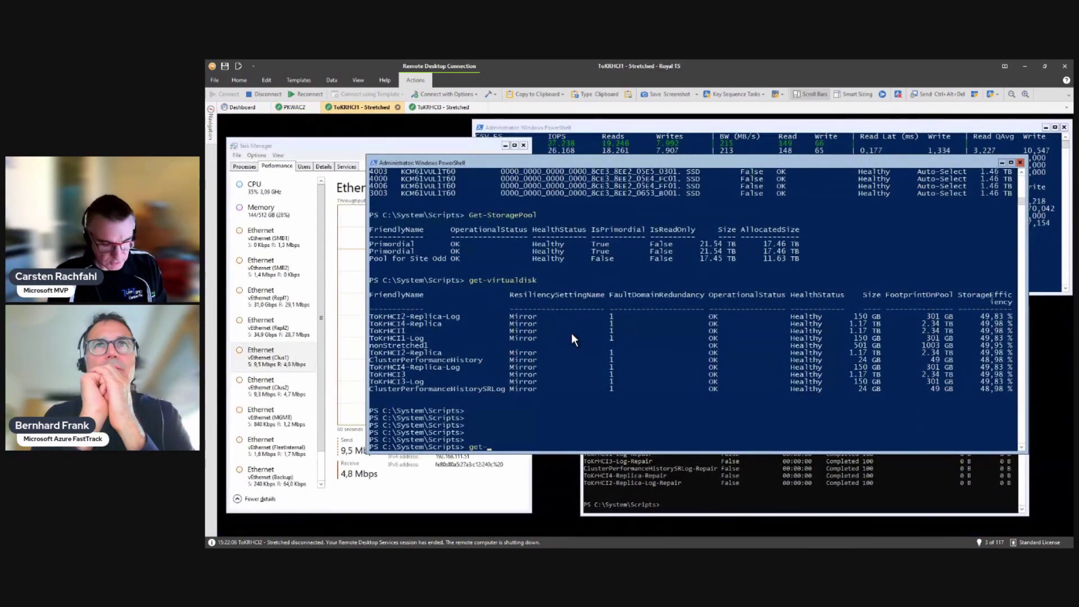
text(get-clusternode)
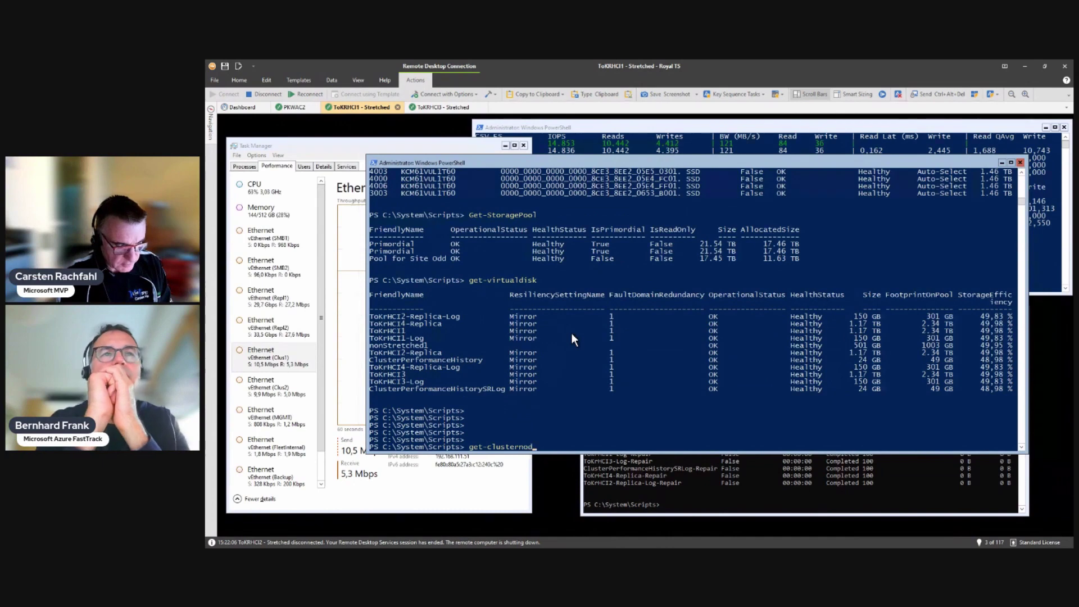
key(Return)
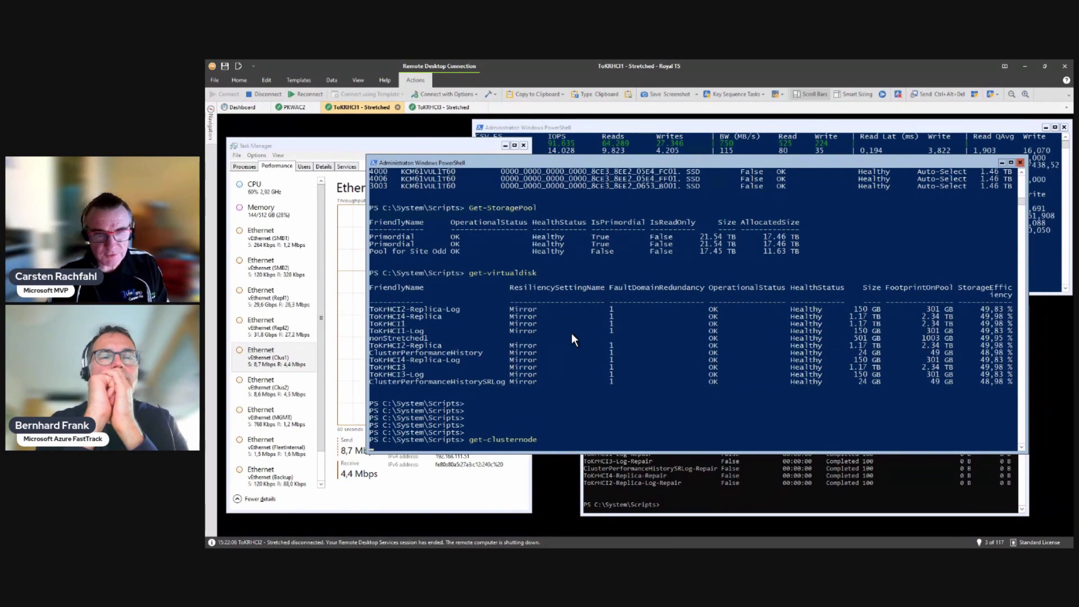
key(Up)
key(Return)
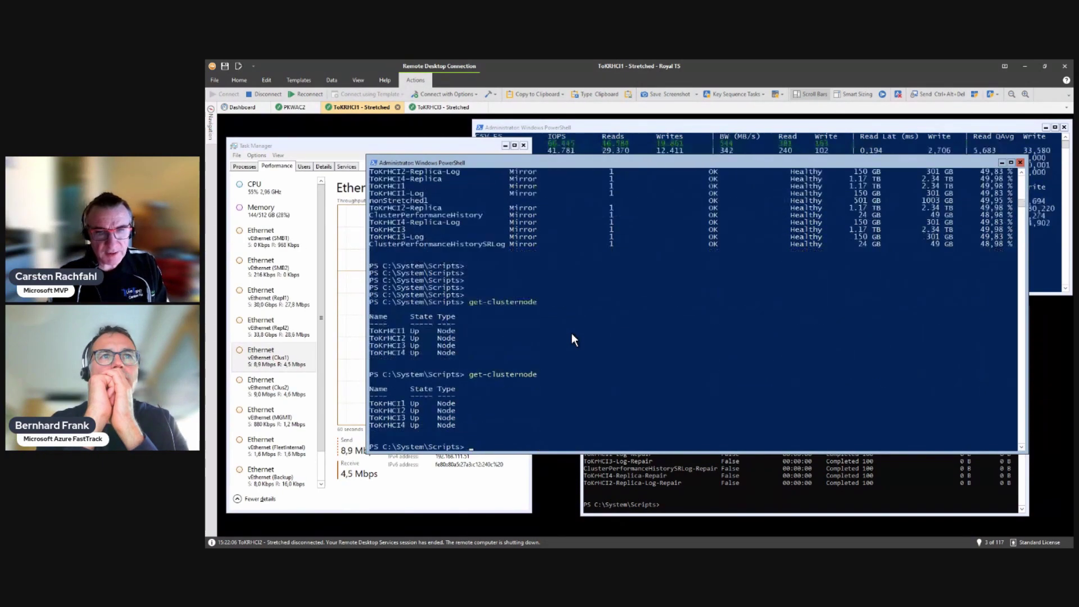
- Open remote desktop sessions to the restarted nodes ToKRHCI2 - Stretched and ToKRHCI4 - Stretched
click(212, 135)
click(270, 170)
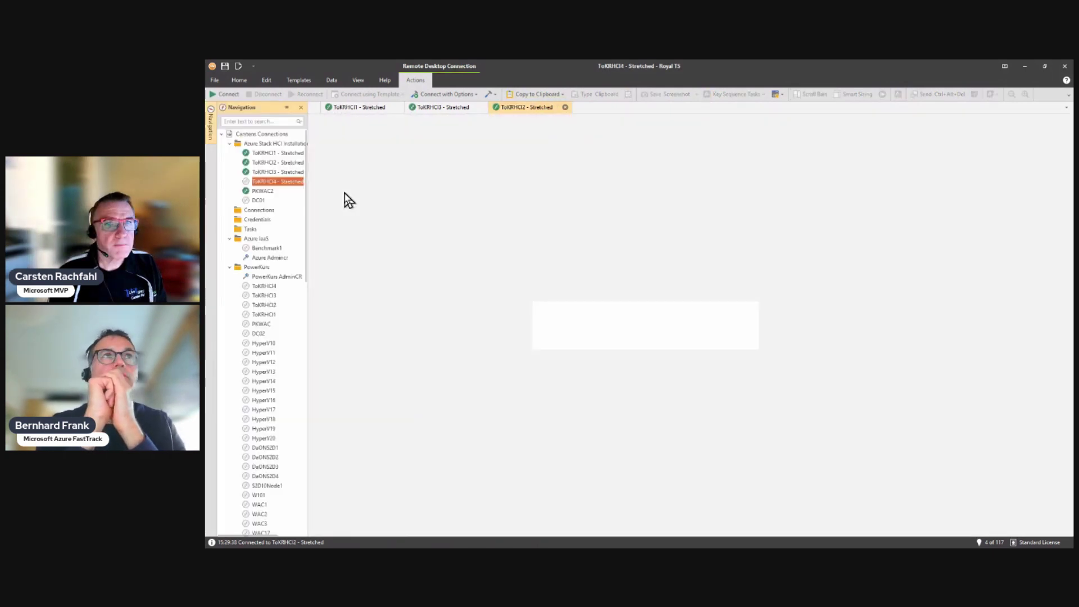
key(Down)
key(Return)
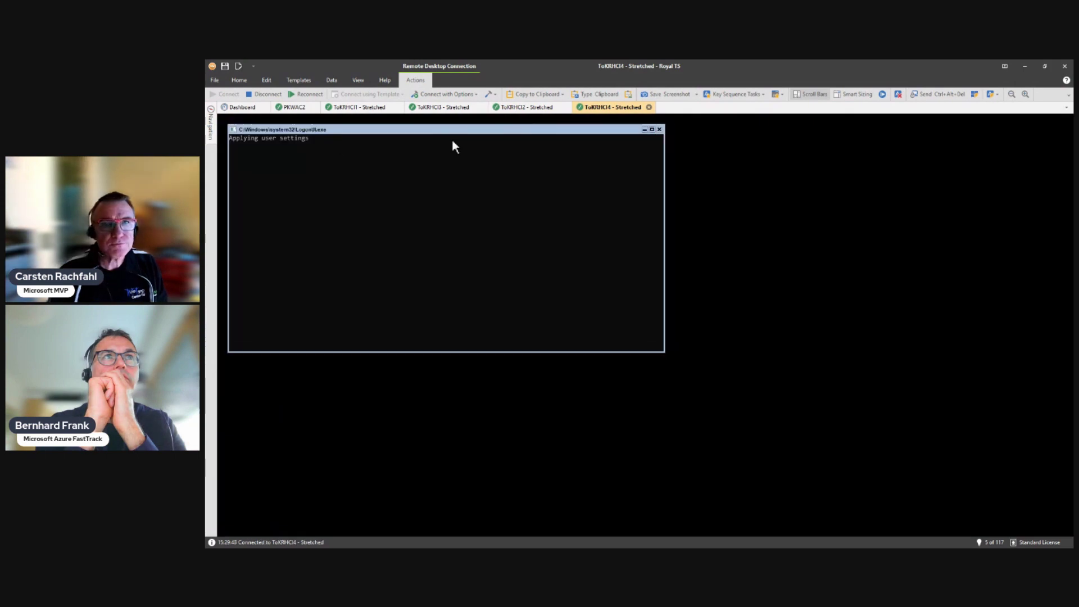
- Check the cluster nodes on PKWAC2, then exit SConfig on ToKRHCI2 to the PowerShell command line with option 15
click(294, 107)
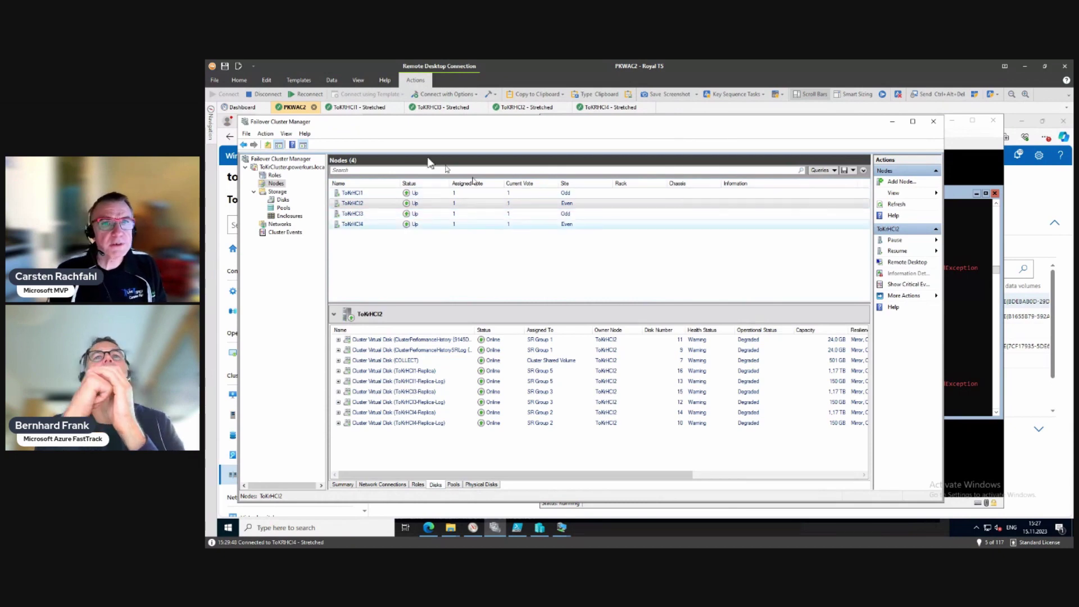
click(521, 111)
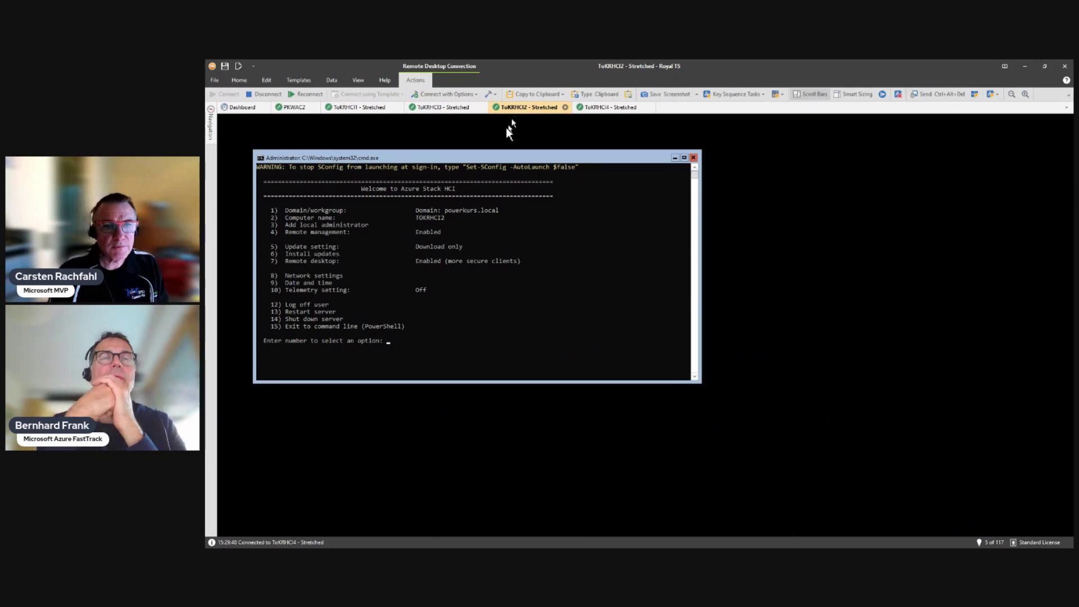
text(15)
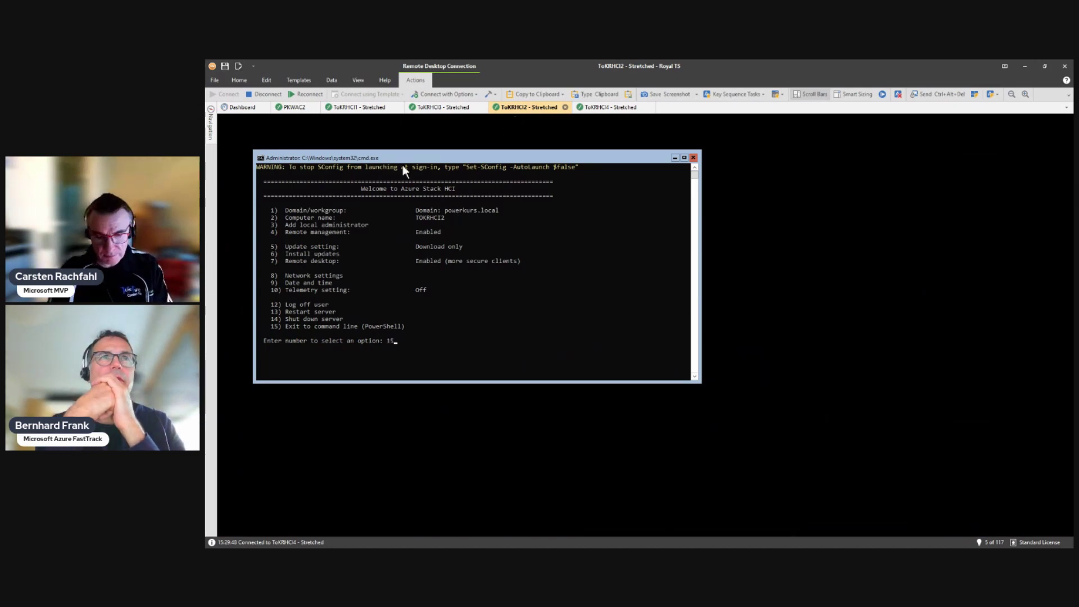
key(Return)
- On PKWAC2, review the health of node ToKrHCI2's disks and the replication roles of all cluster disks
click(292, 107)
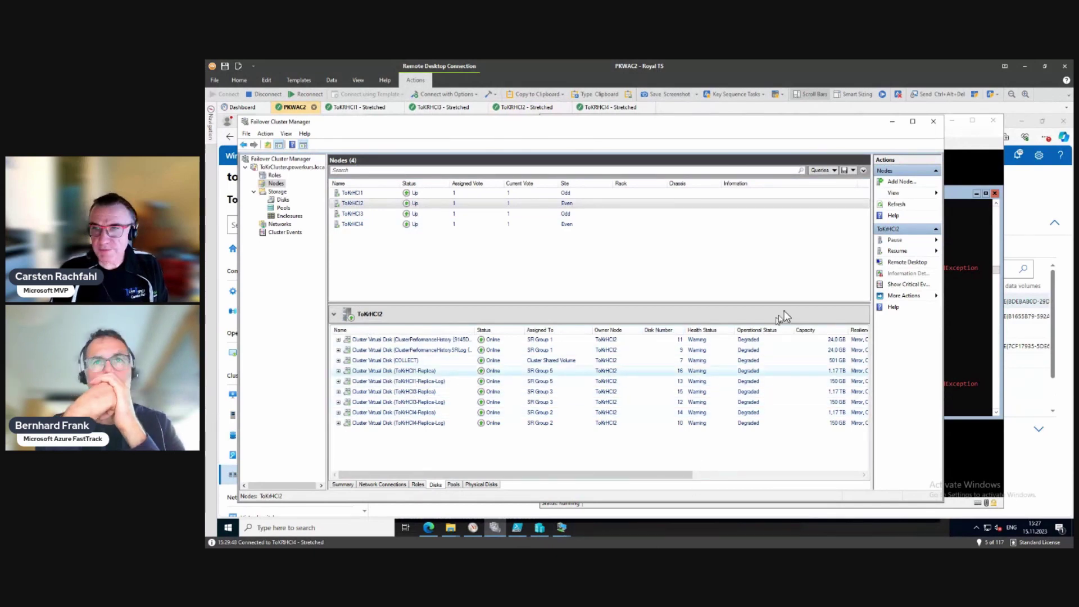
click(895, 206)
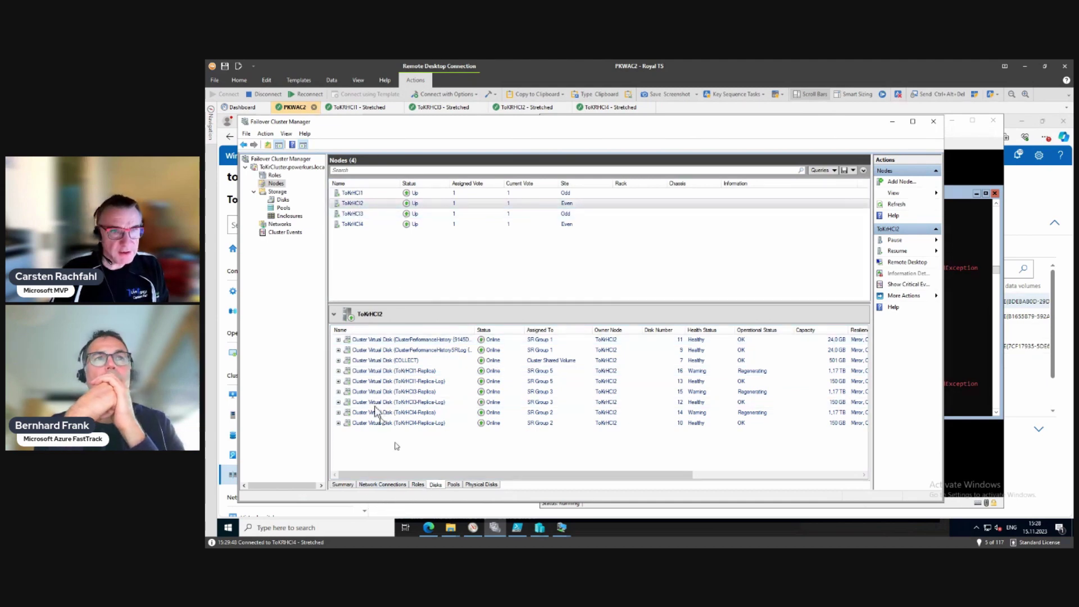
click(282, 199)
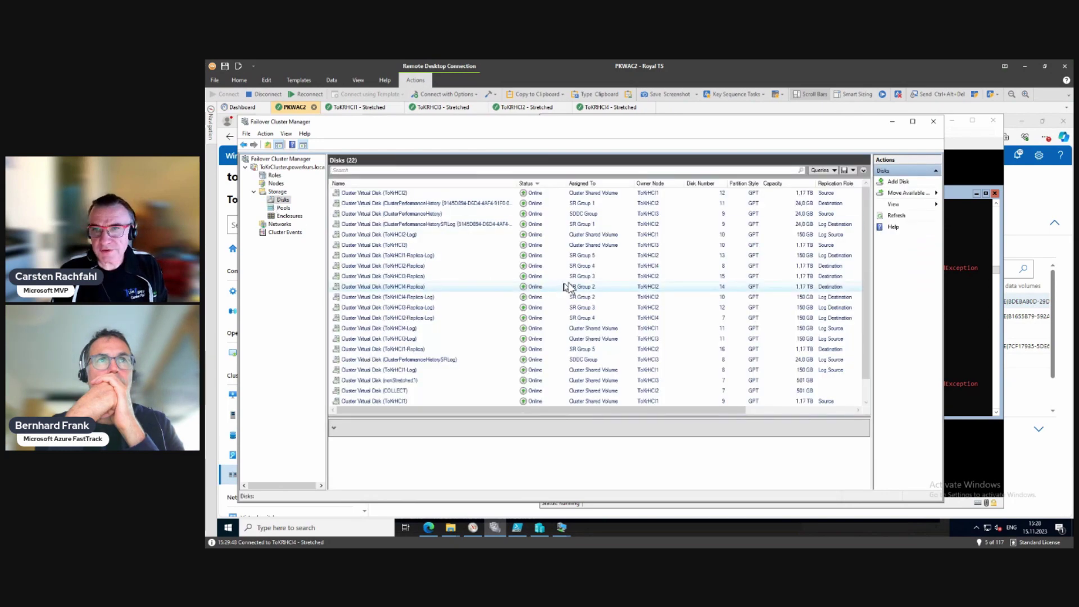
scroll(812, 329, down, 1)
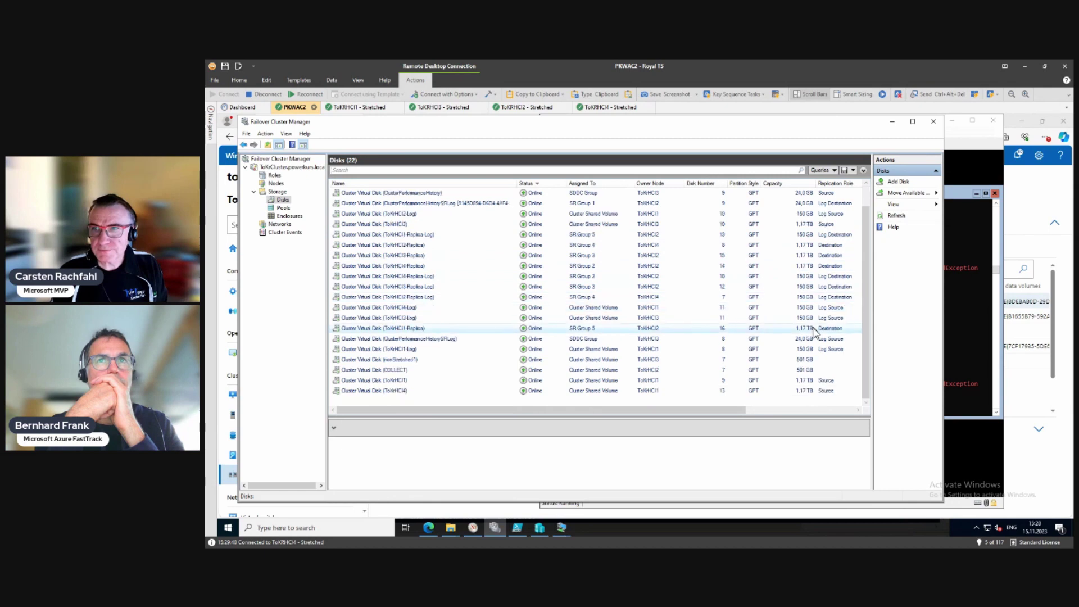
drag(739, 412, 615, 423)
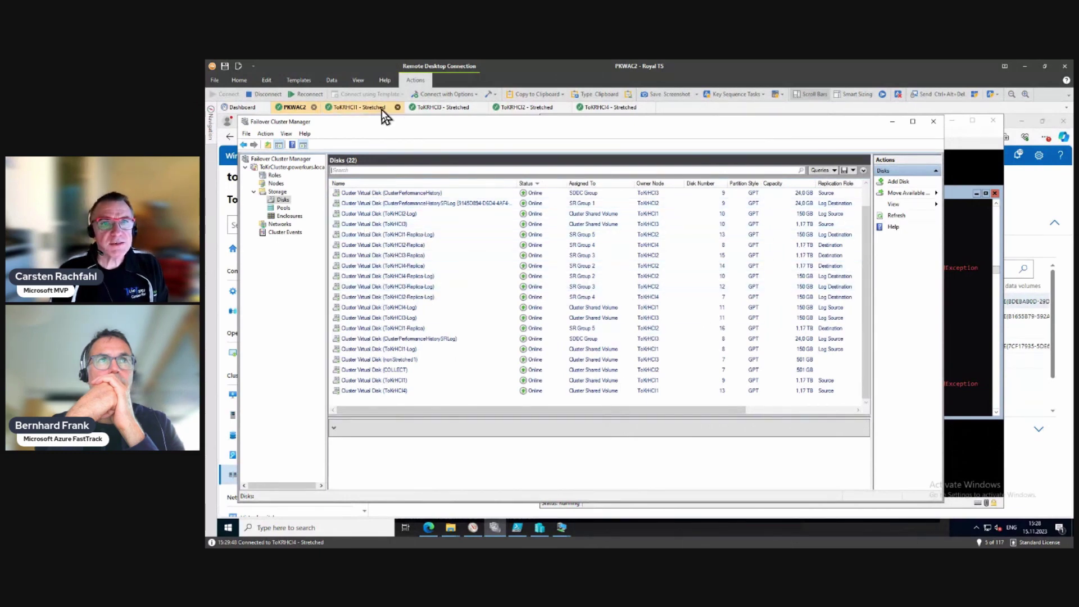
- Start a separate PowerShell window on ToKRHCI2 with start powershell
click(518, 108)
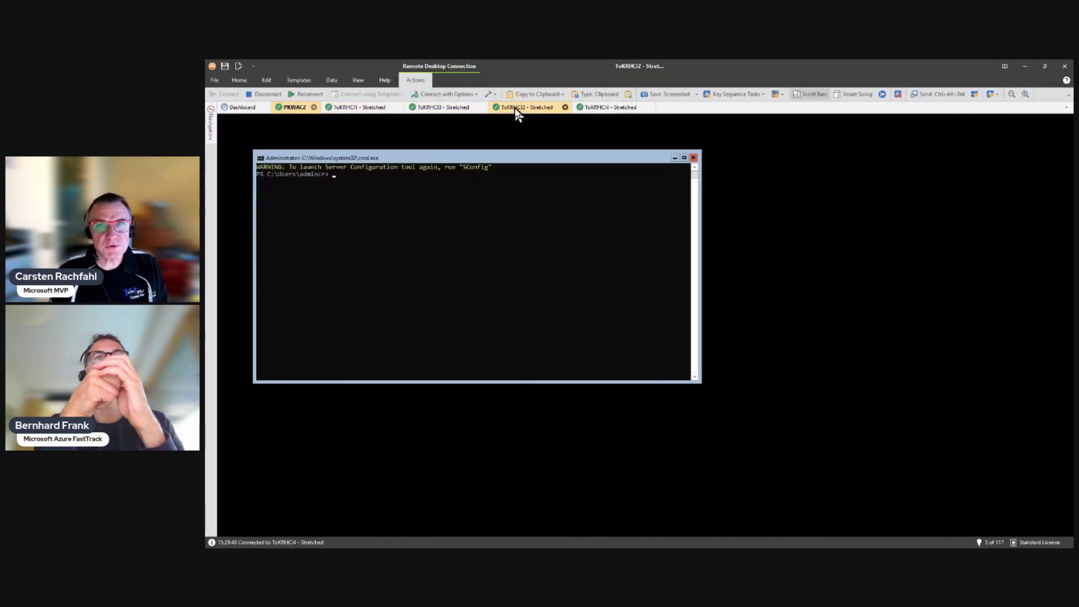
key(Return)
key(Return)
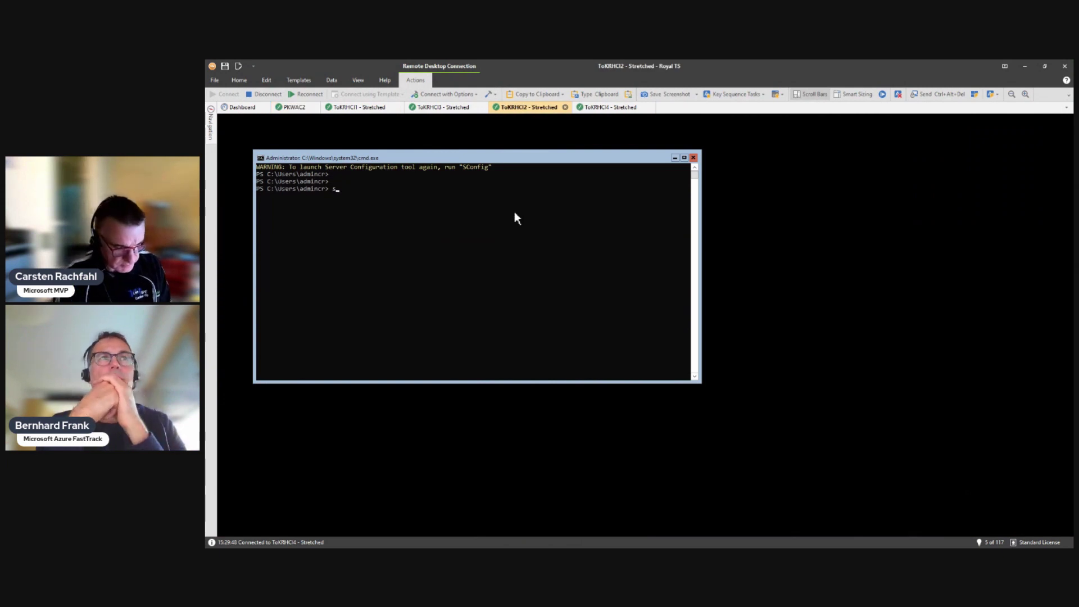
text(start power)
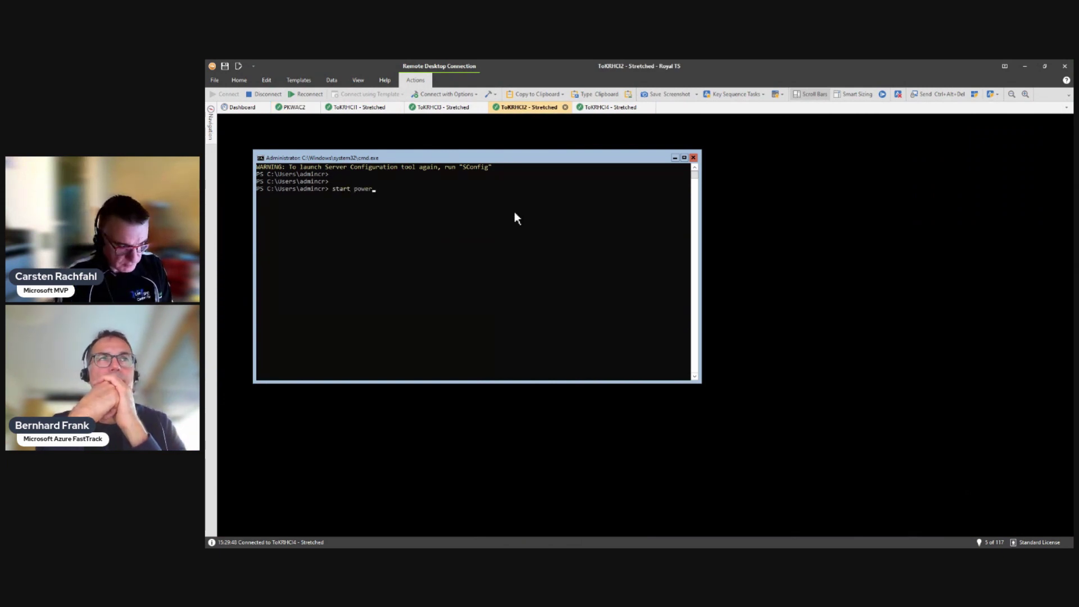
text(shell)
key(Return)
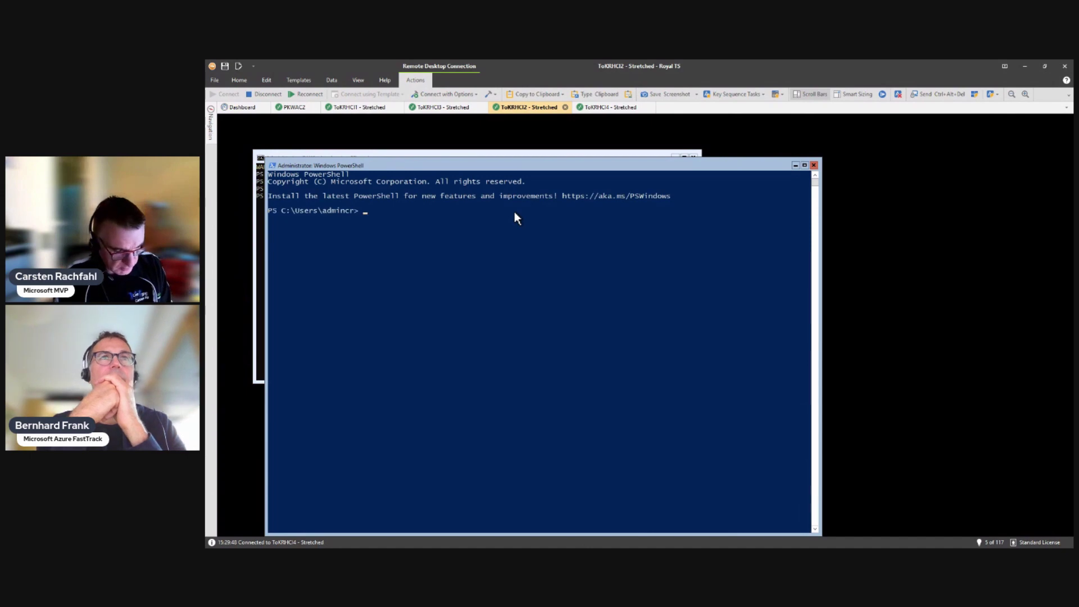
- Run get-storagejob and get-srgroup on ToKRHCI2 to check the storage repair jobs and the Storage Replica groups
text(get-storagejob)
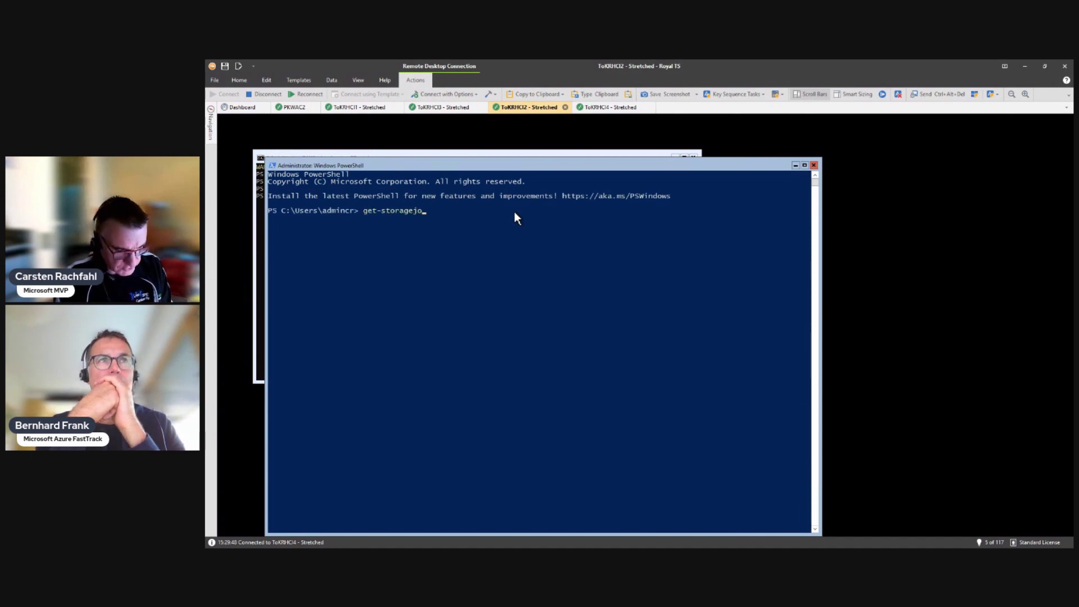
key(Return)
drag(533, 169, 731, 146)
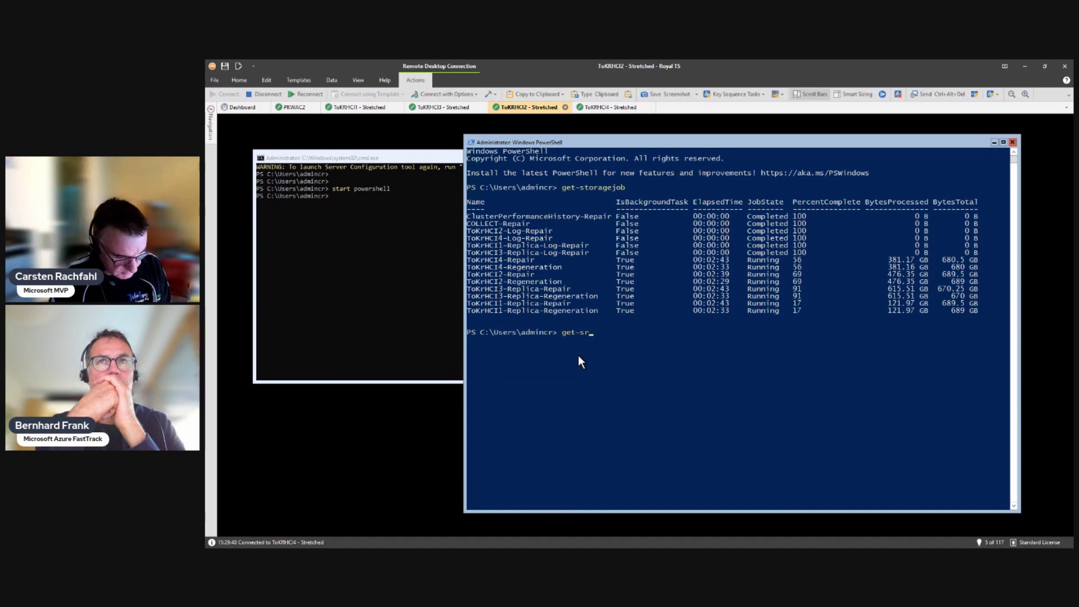
text(g)
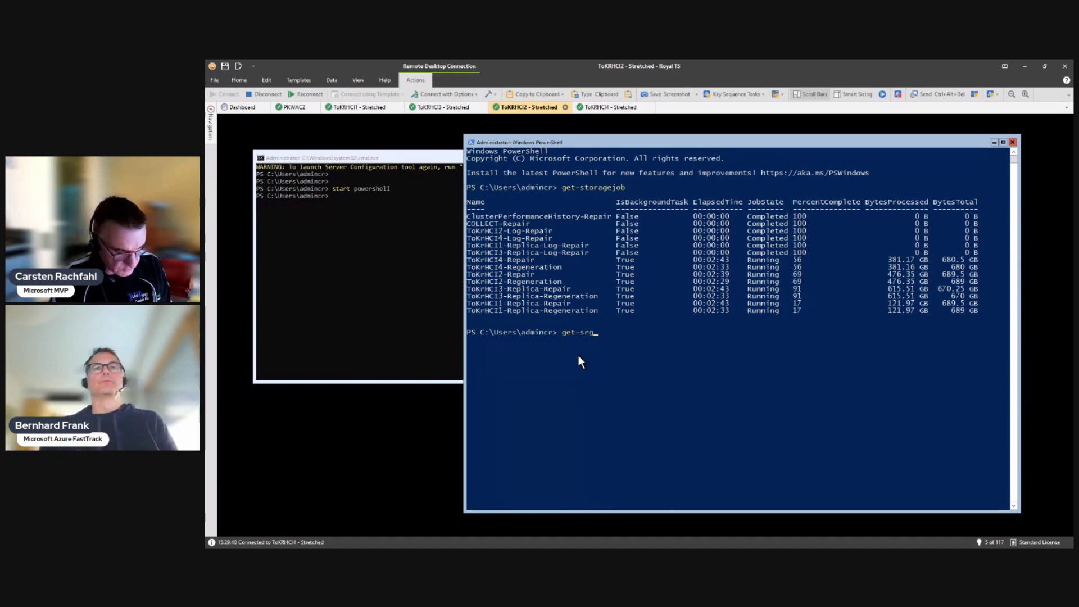
text(roup)
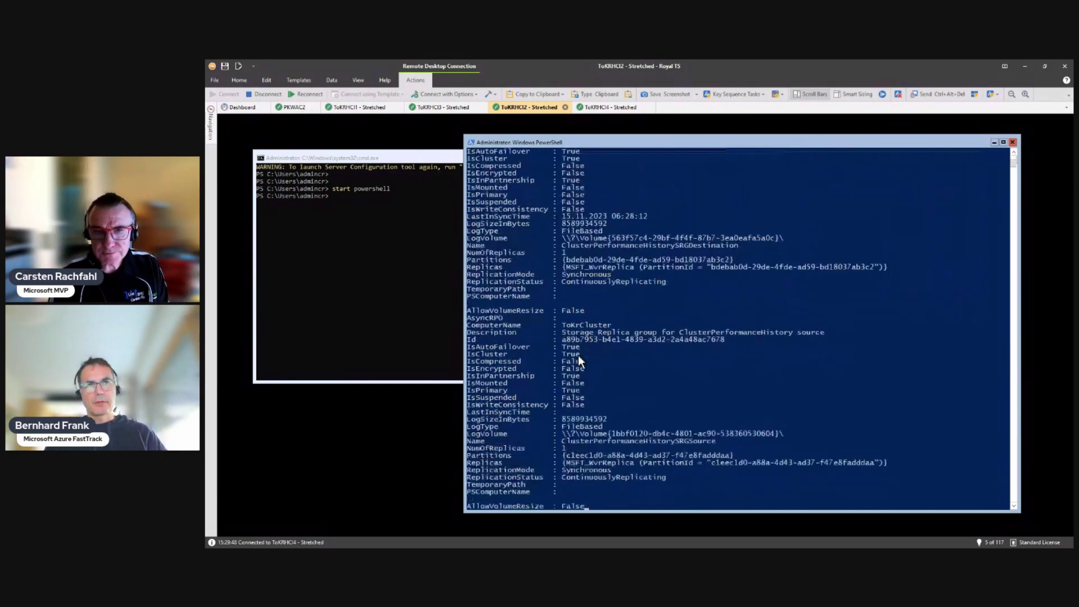
- Try to tabulate the replication status of the Storage Replica groups with get-srgroup | ft , ReplicationStatus
key(Up)
text(| f)
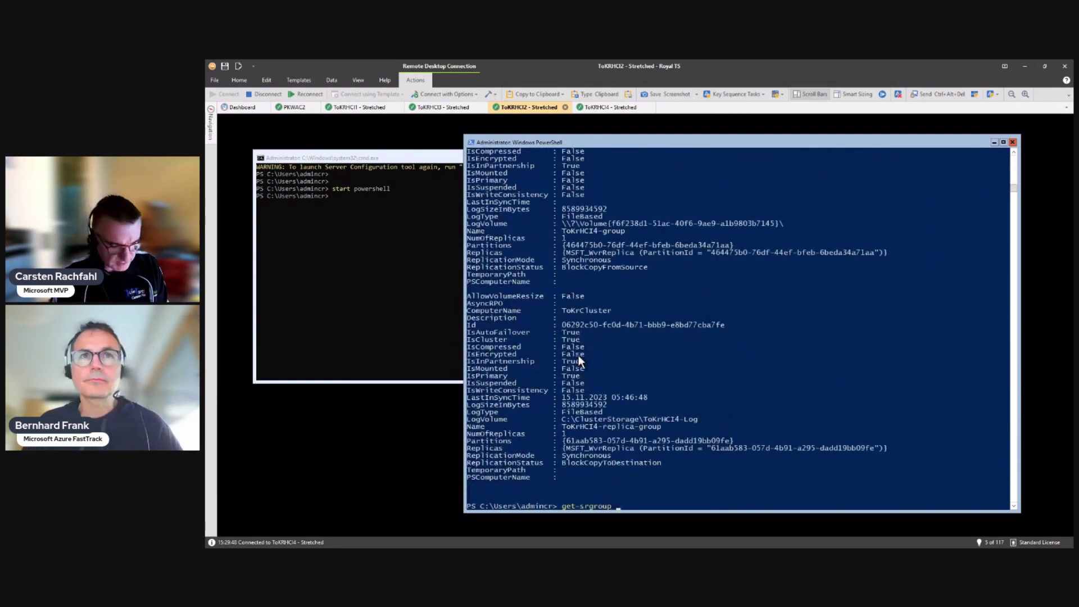
text(t)
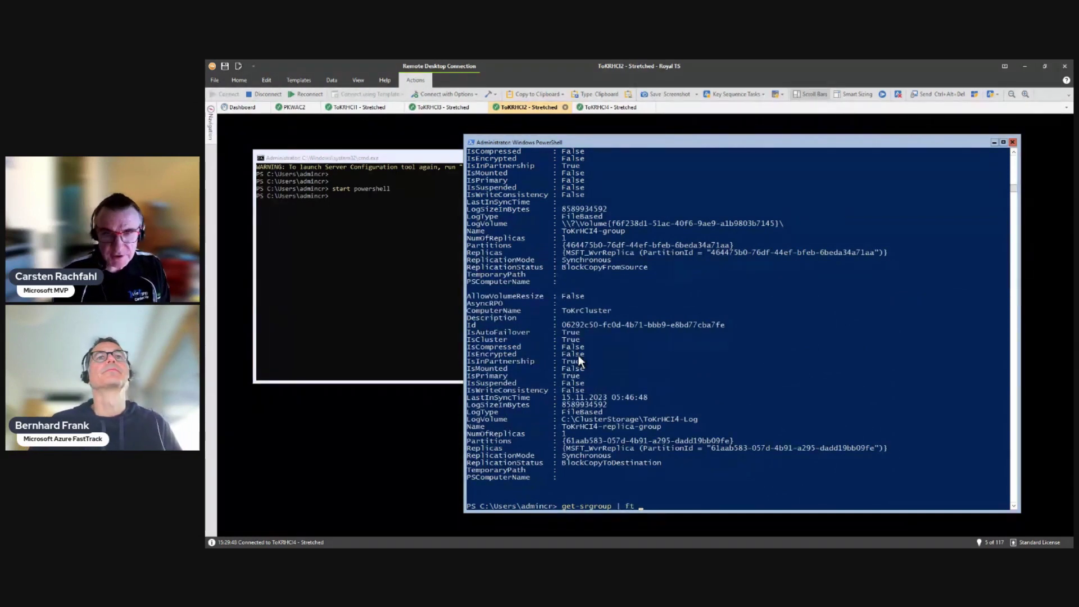
click(478, 429)
right_click(478, 426)
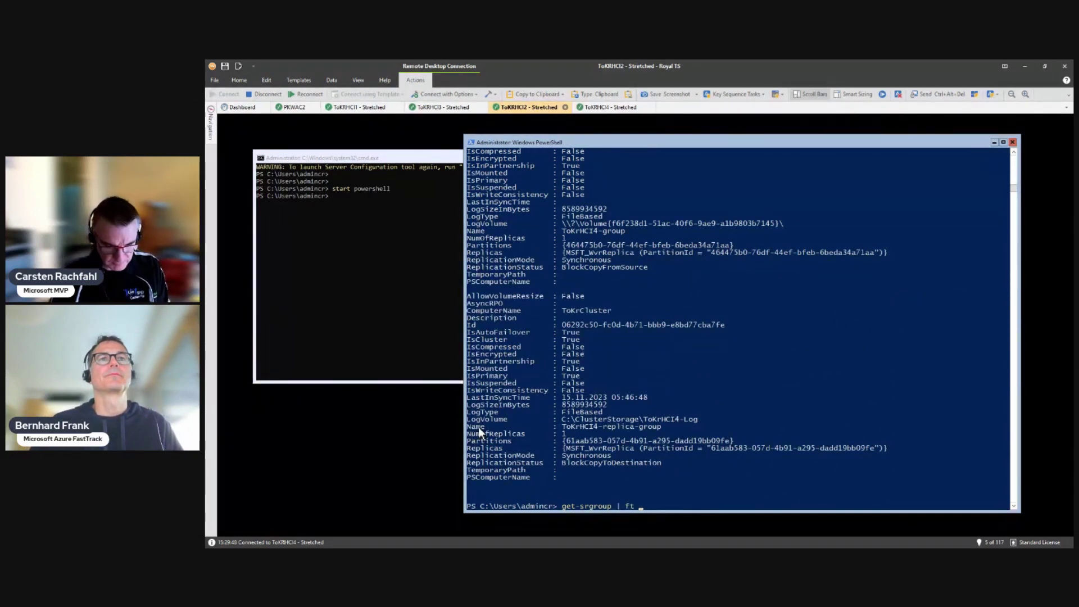
text(-)
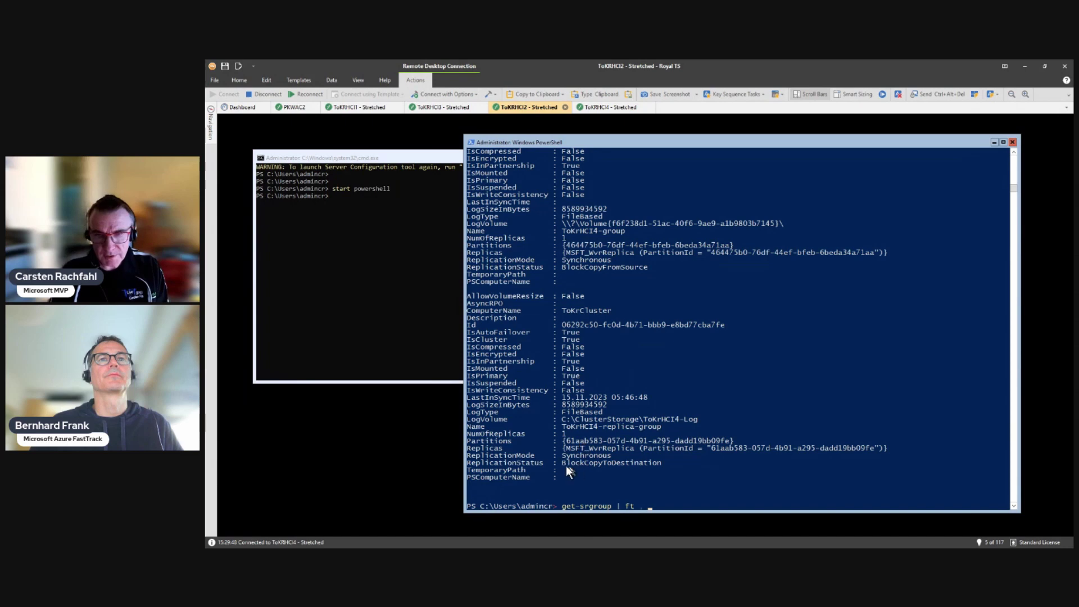
double_click(489, 462)
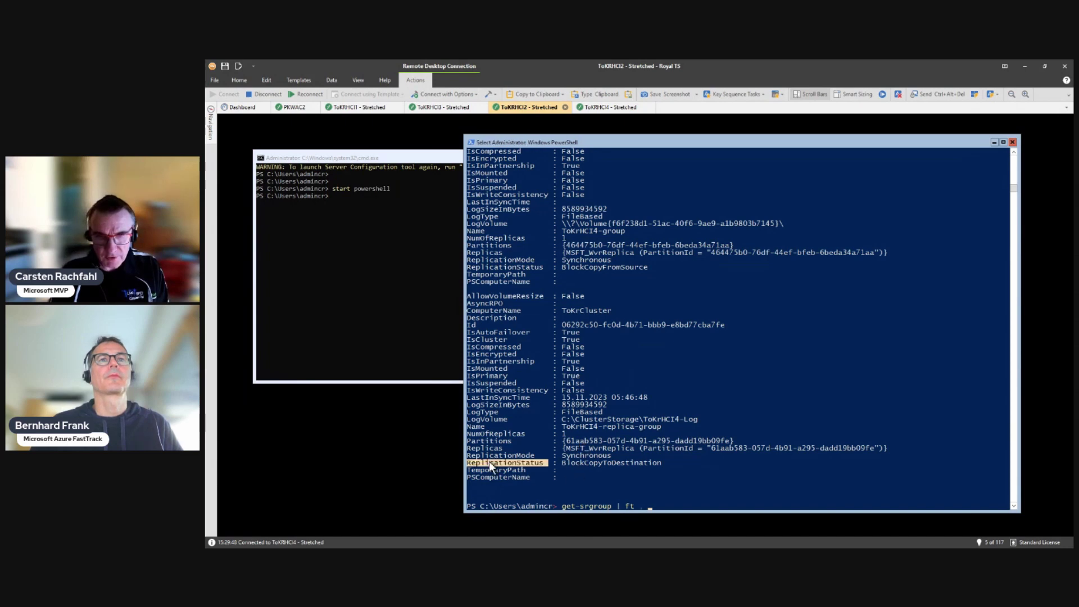
right_click(489, 462)
right_click(489, 462)
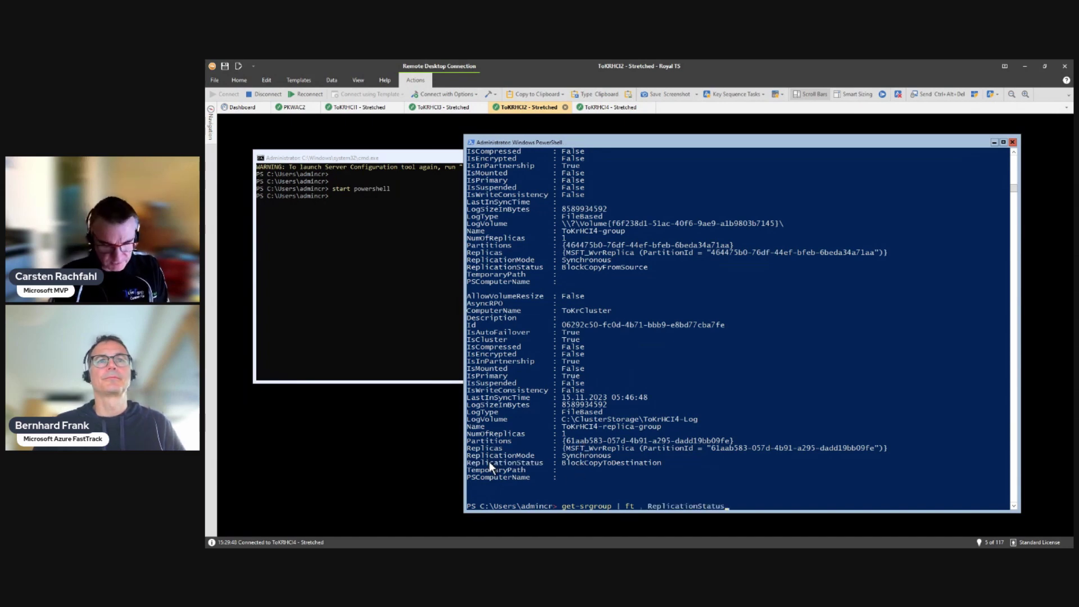
key(Return)
- Add the missing Name property and run get-srgroup | ft Name , ReplicationStatus
key(Up)
key(Left)
key(Left)
key(Left)
key(Left)
key(Left)
key(Left)
key(Left)
key(Left)
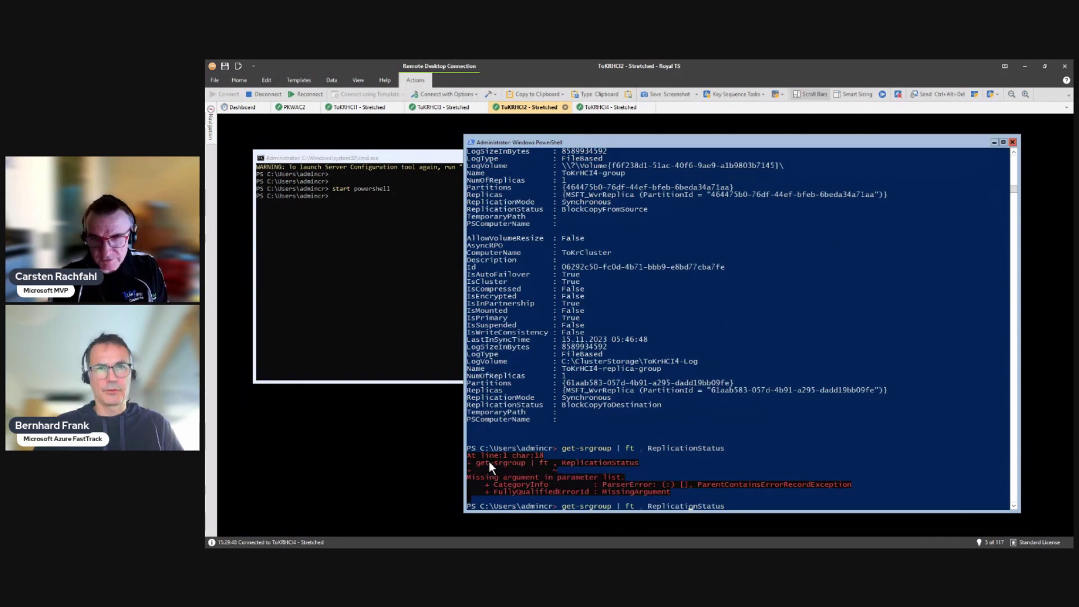
text(Name)
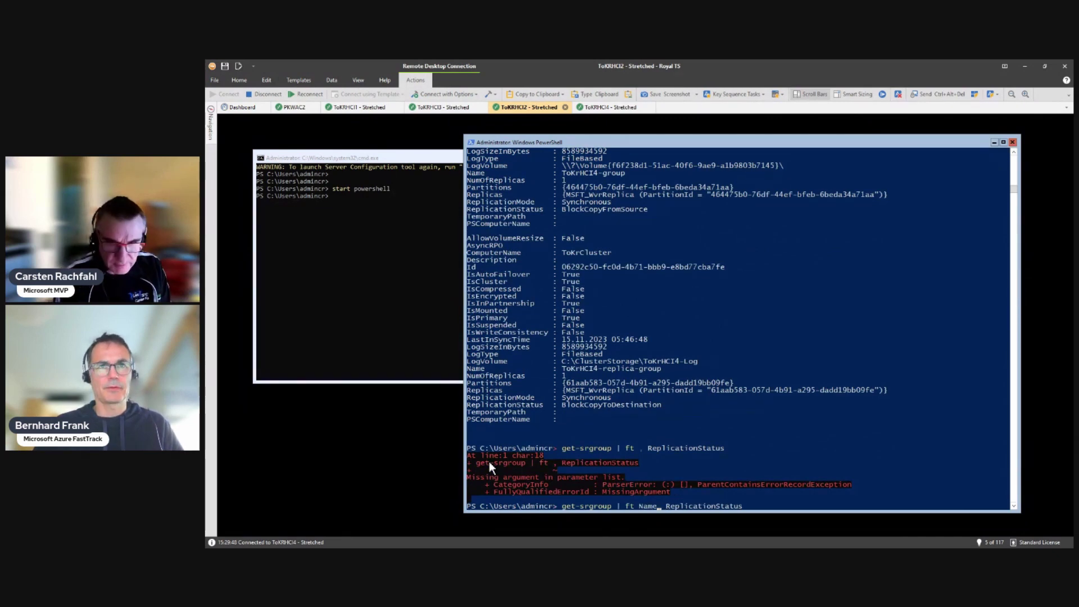
key(Return)
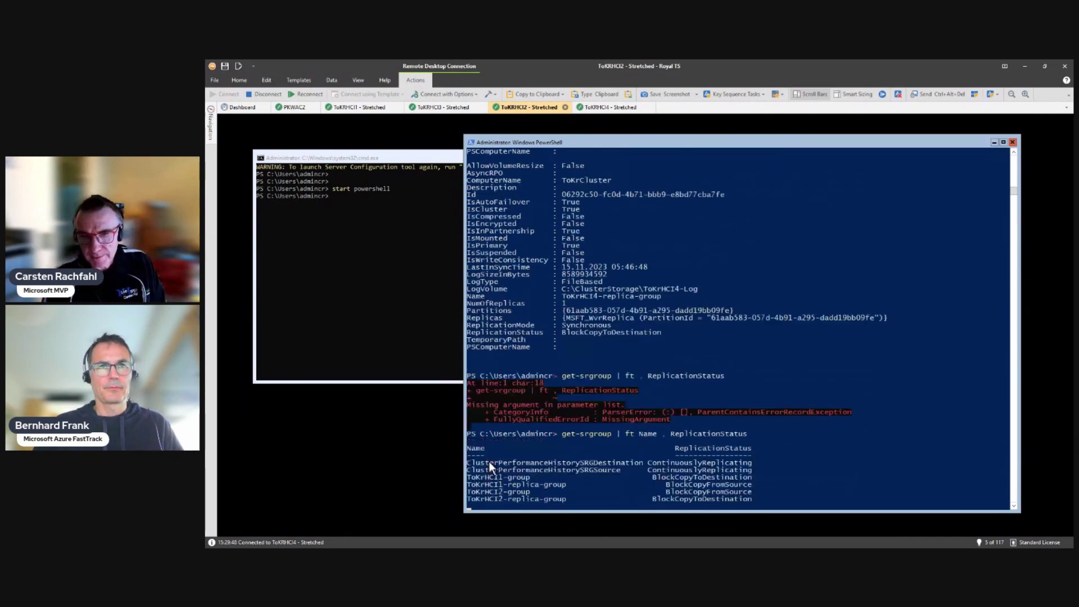
- Try to repeat the status query with do { get-srgroup | ft Name , ReplicationStatus; slepp 5 } while(1)
key(Up)
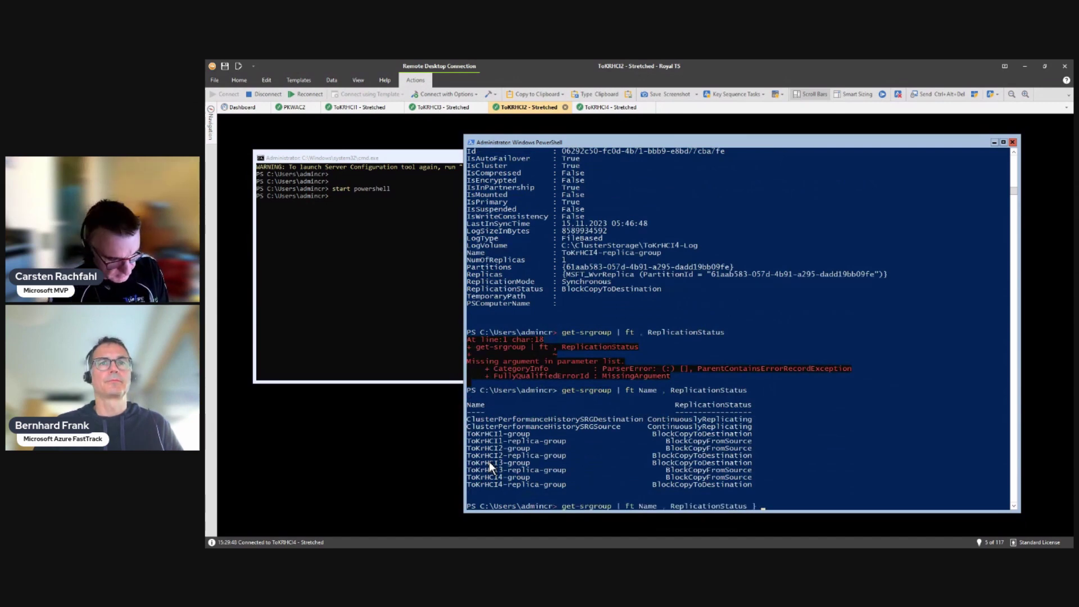
text(} while(1)
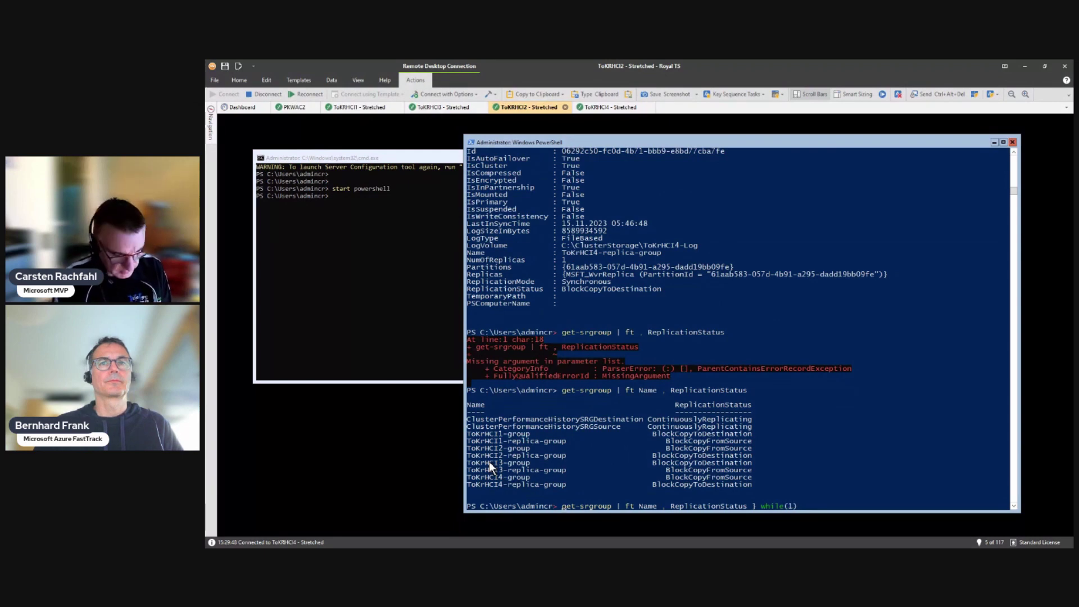
key(Home)
text(do {)
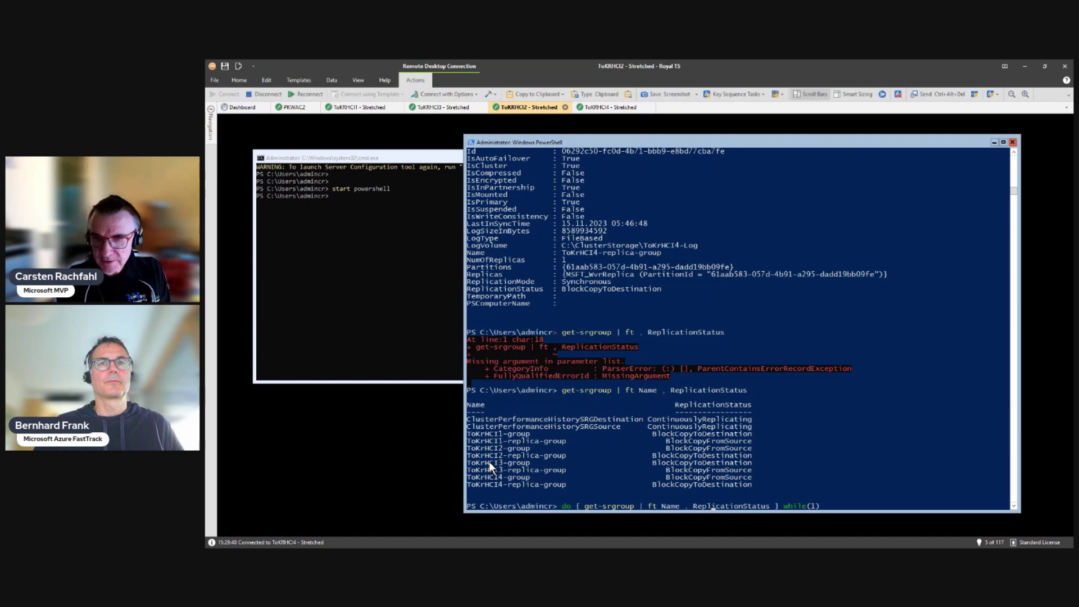
text( ; slepp 5)
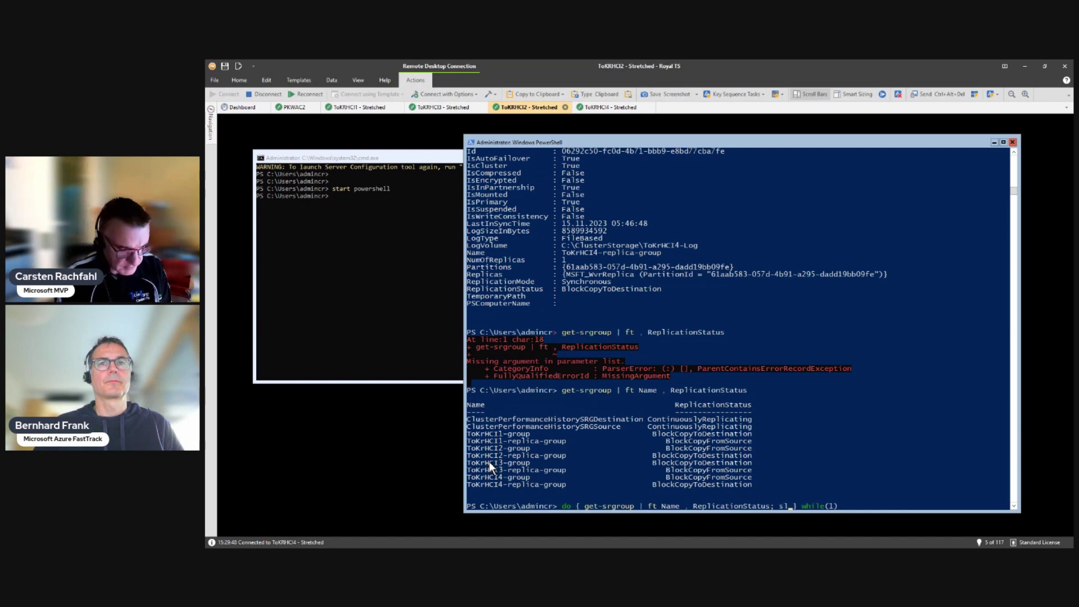
key(Return)
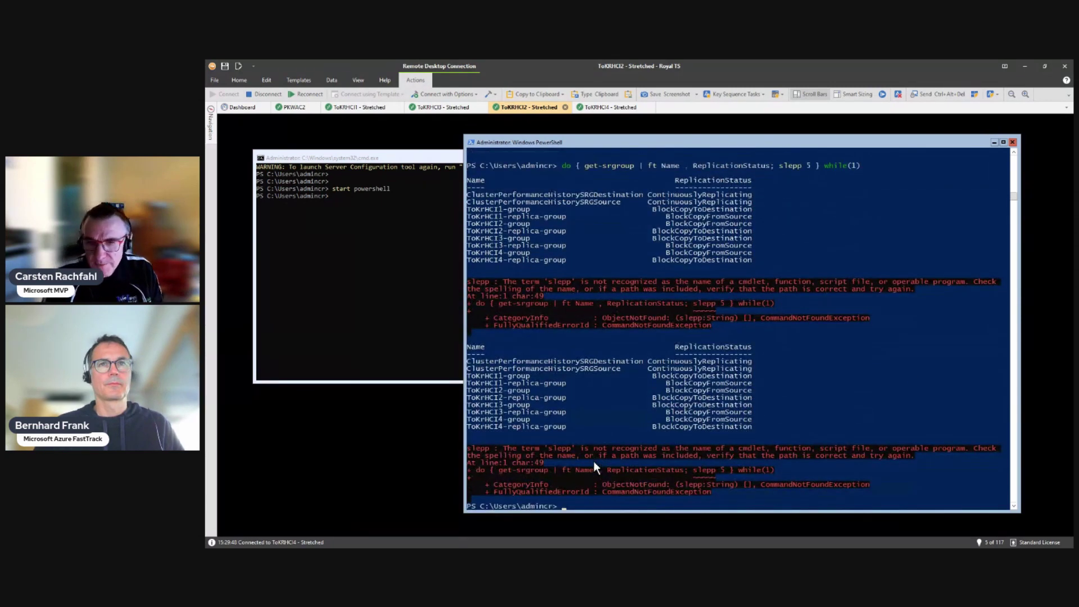
- Correct slepp to sleep 5 in the loop and run it to monitor the replication status continuously
key(Up)
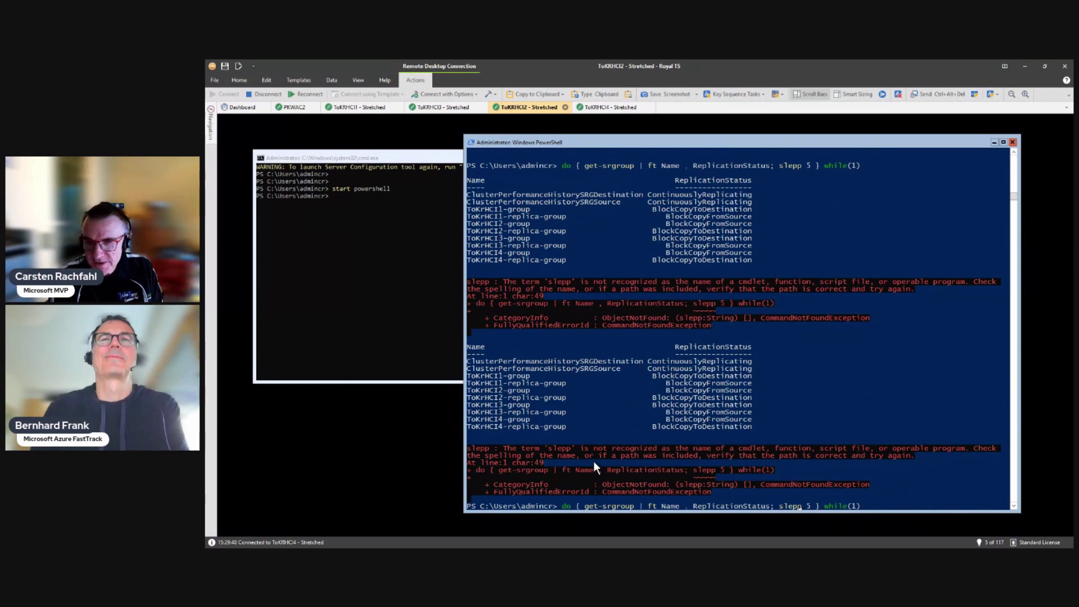
key(Left)
key(Left)
key(Left)
key(Left)
key(Left)
key(Left)
key(Left)
key(Left)
key(Left)
key(Left)
key(Left)
key(Left)
key(Left)
key(Left)
key(BackSpace)
text(e)
key(Return)
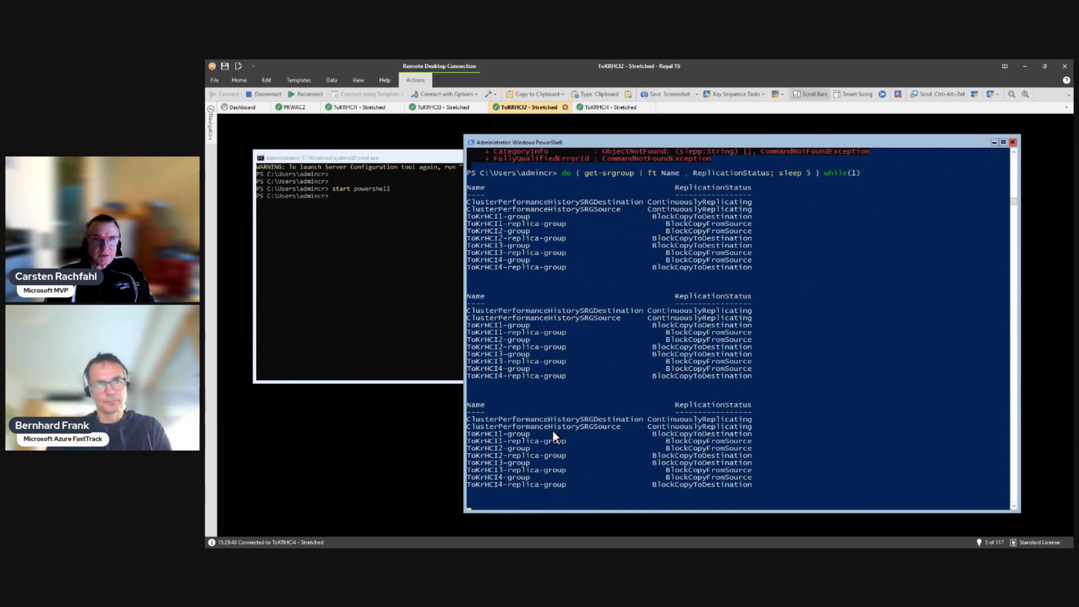
- Launch Task Manager on ToKRHCI2 by running TASKMGR in the original command-line window
click(373, 369)
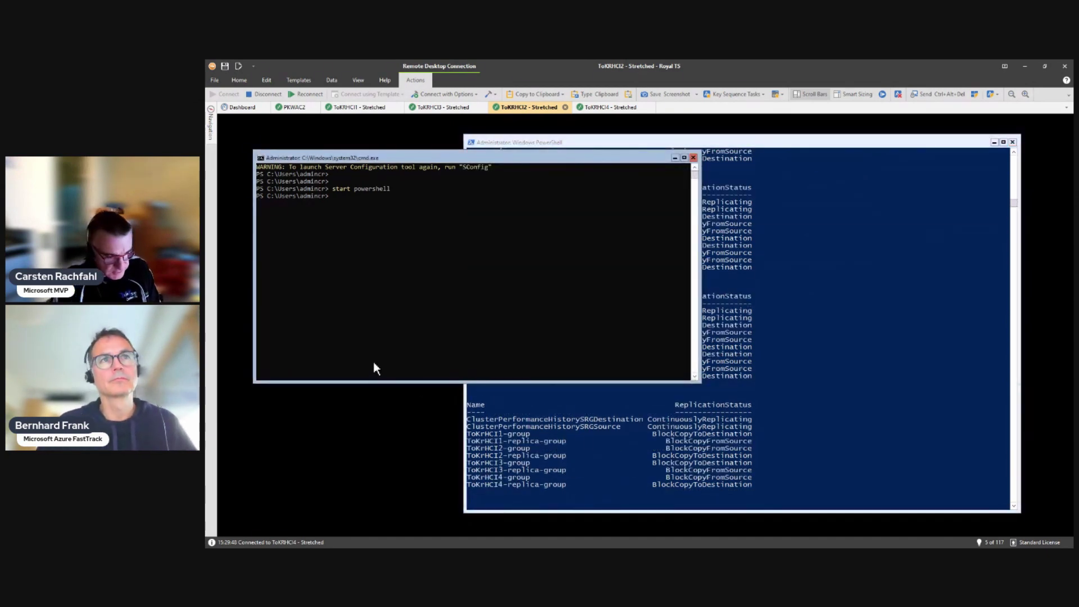
text(t)
key(BackSpace)
text(TASK)
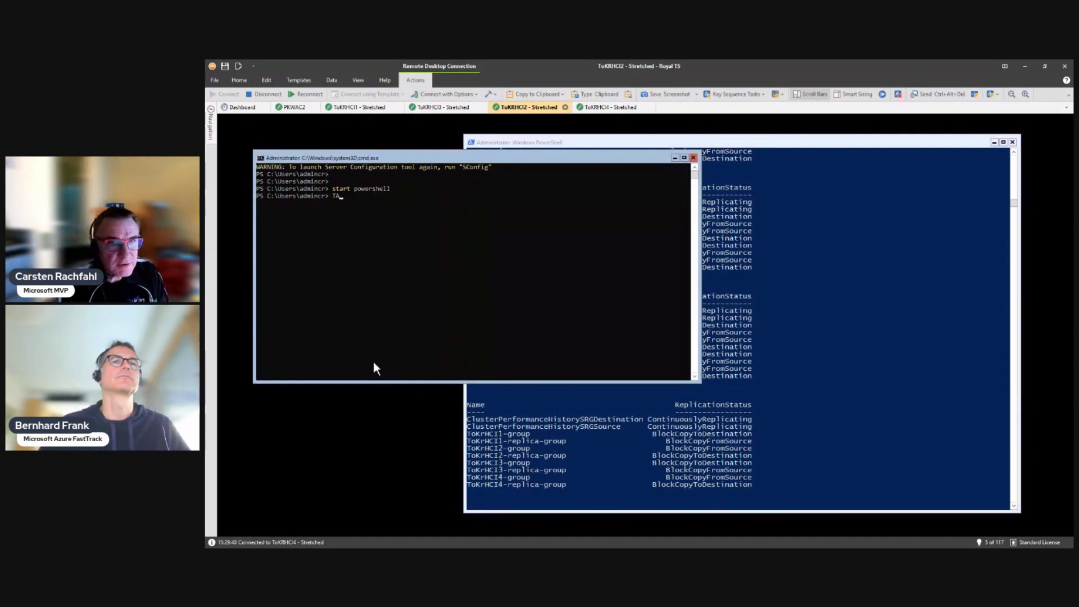
text(MGR)
key(Return)
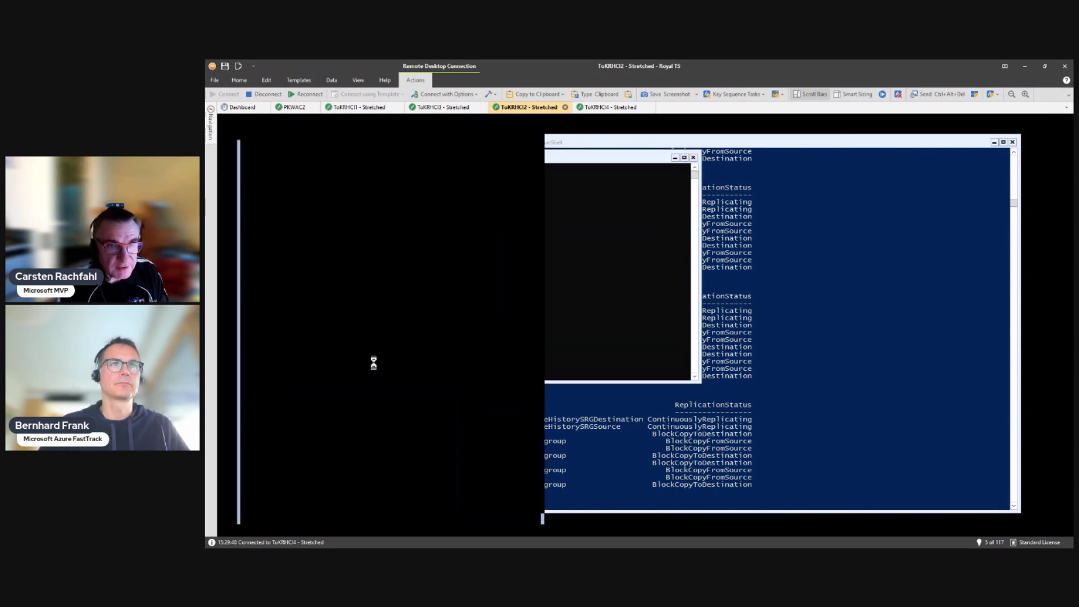
- Show the performance graphs in Task Manager on ToKRHCI2 and place the PowerShell monitoring window beside it
click(288, 155)
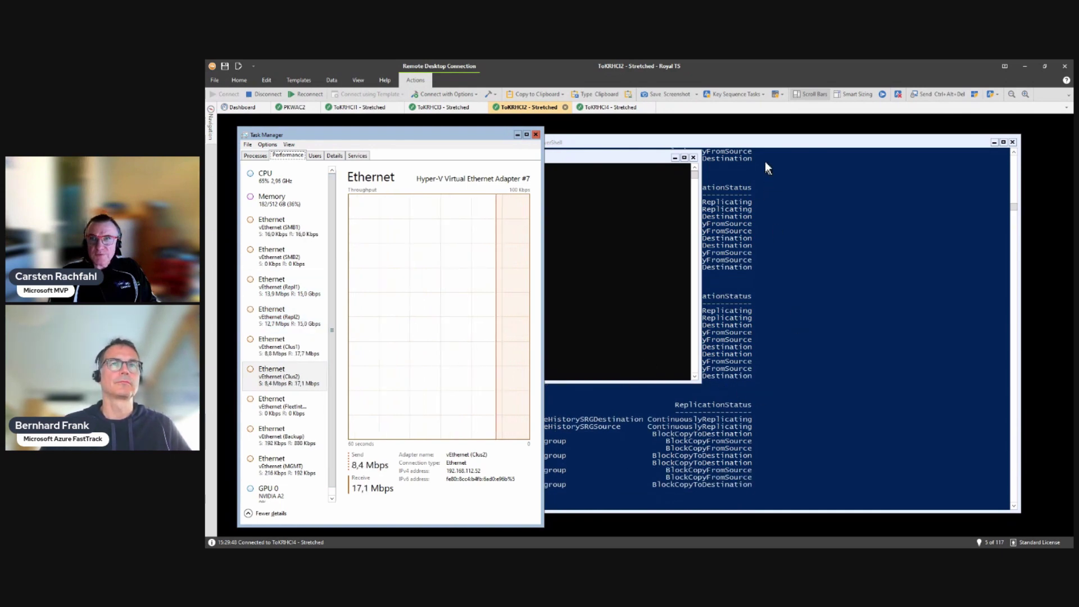
click(767, 145)
drag(548, 142, 706, 148)
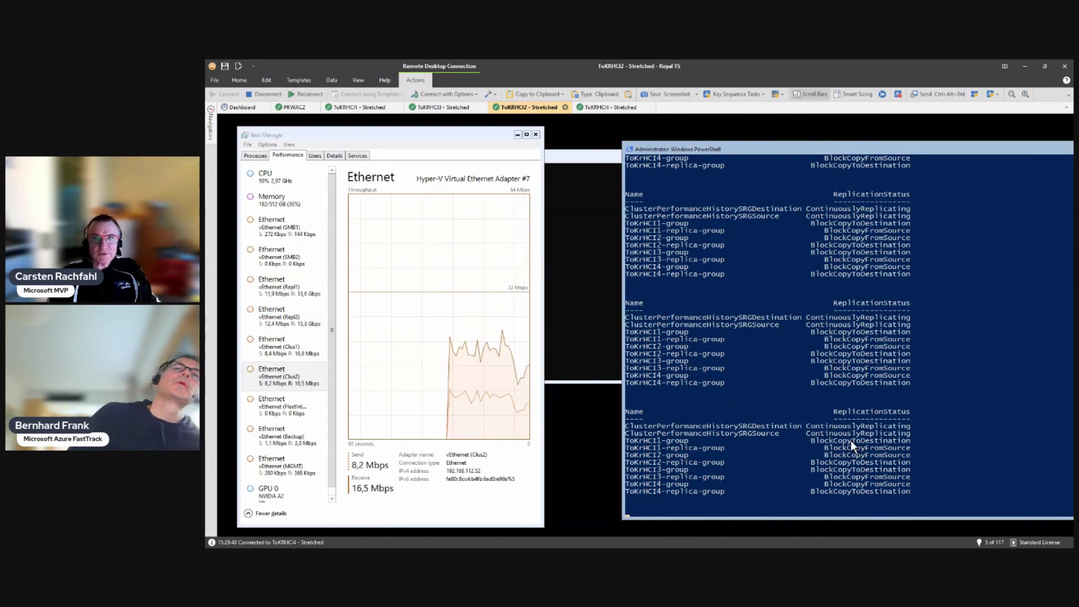
- Switch to Windows Admin Center on PKWAC2 and inspect the ToKrHCI4-replica-group partnership, widening the source data volumes column
click(292, 109)
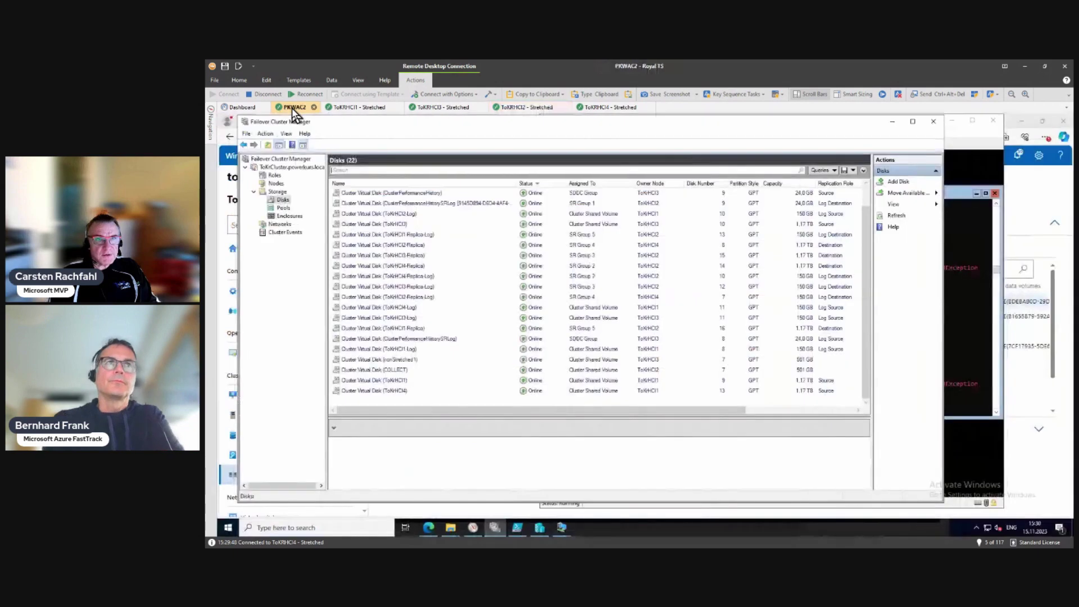
click(225, 238)
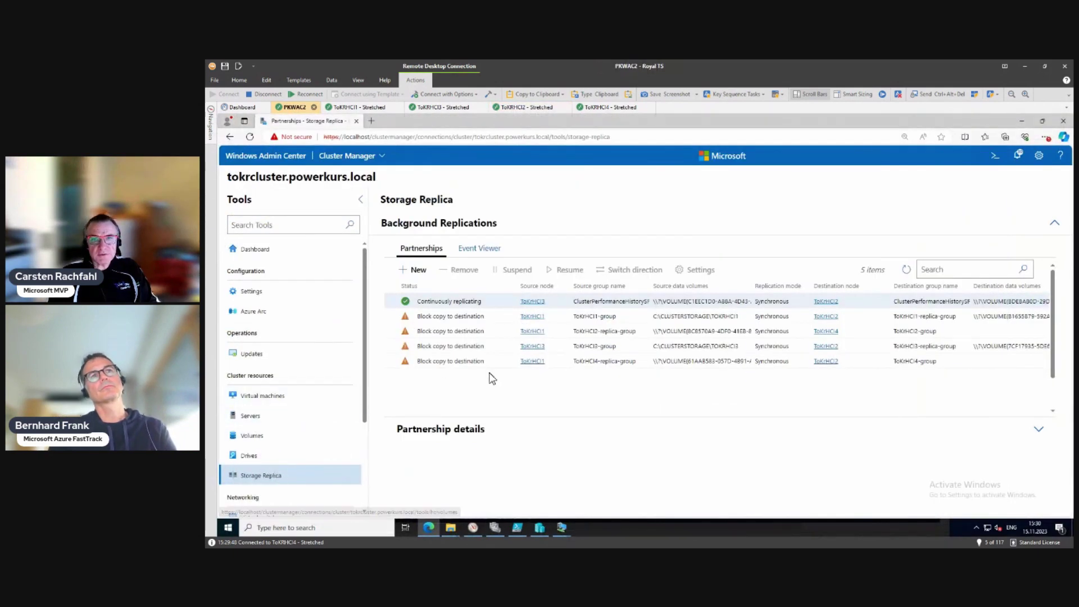
click(438, 368)
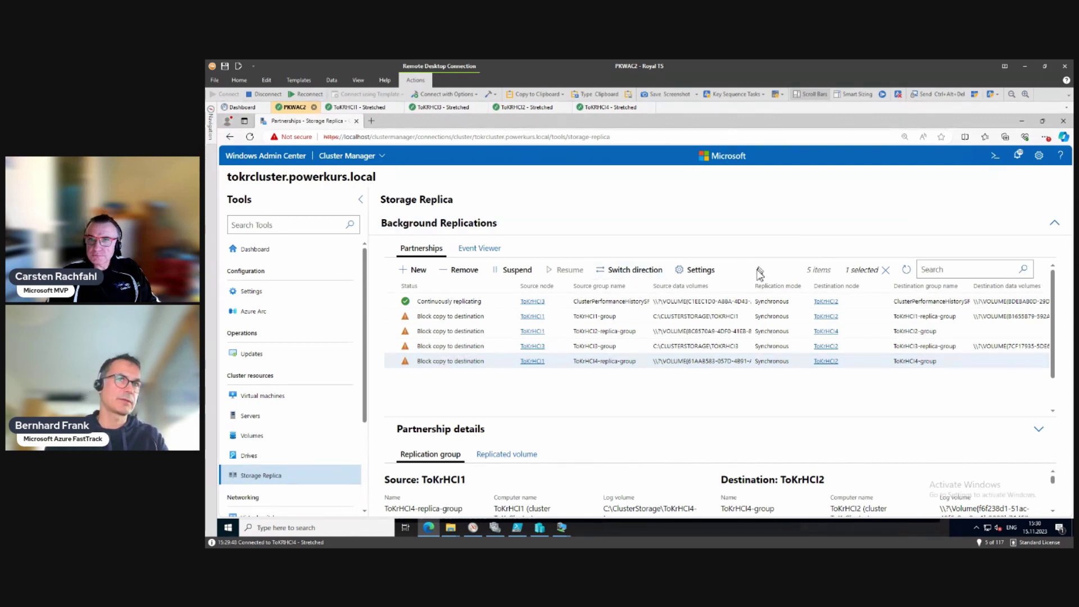
drag(754, 292, 773, 292)
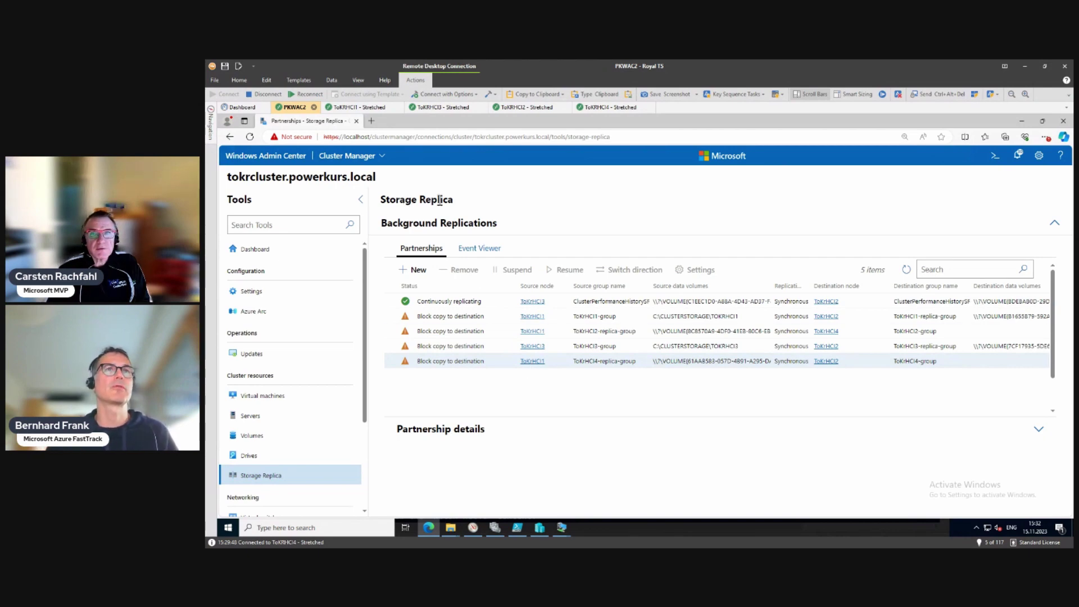
- Check the ToKRHCI1 session, then on PKWAC2 bring up the vm-base-TOKRHCI2-024 console and clear its text selection
click(345, 108)
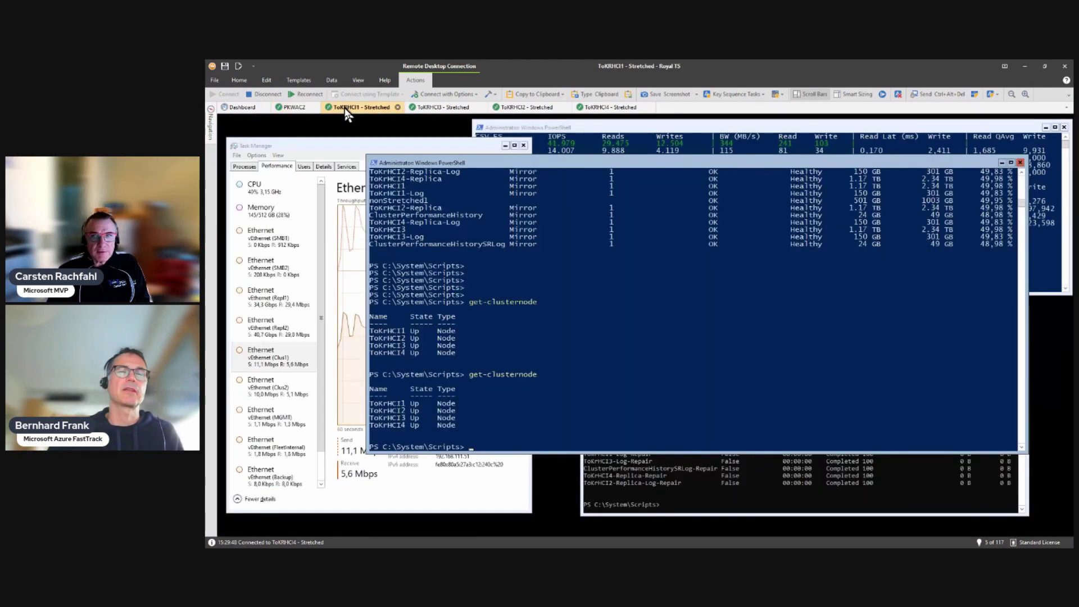
click(297, 108)
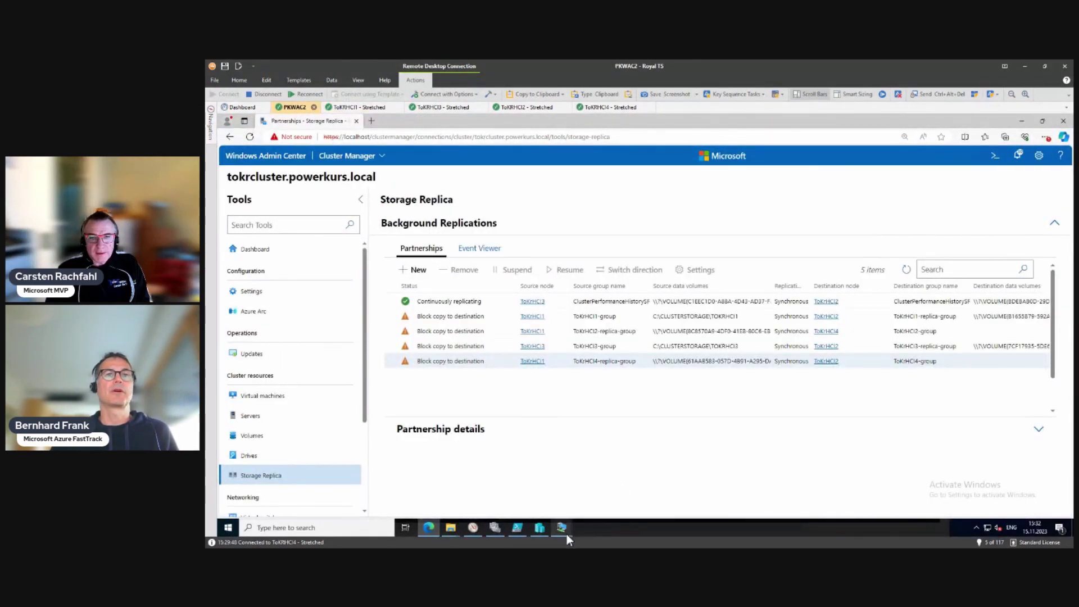
mouse_move(565, 533)
click(610, 493)
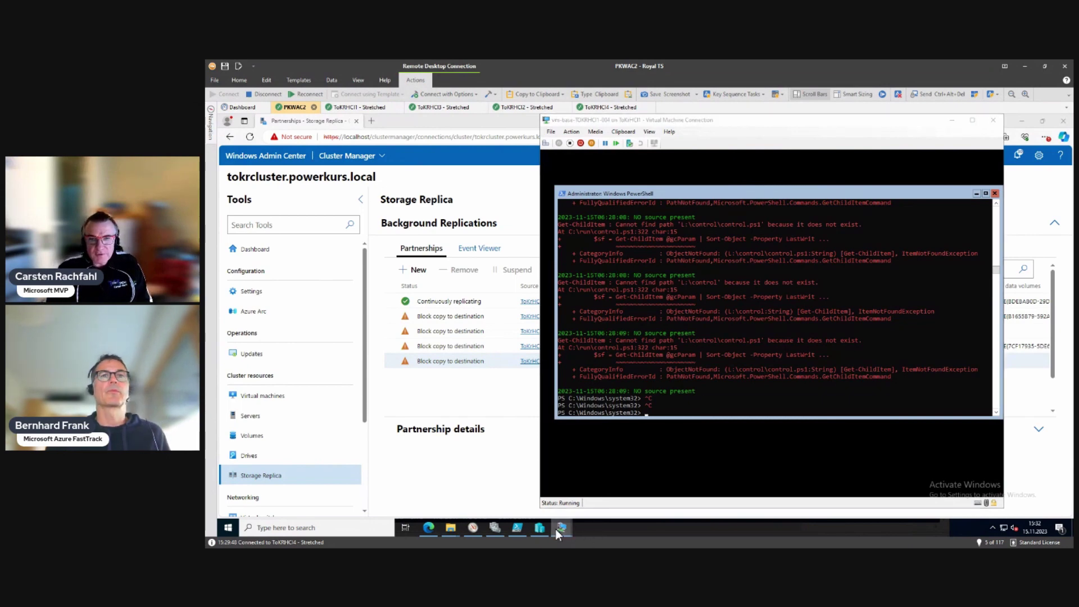
mouse_move(562, 528)
click(559, 495)
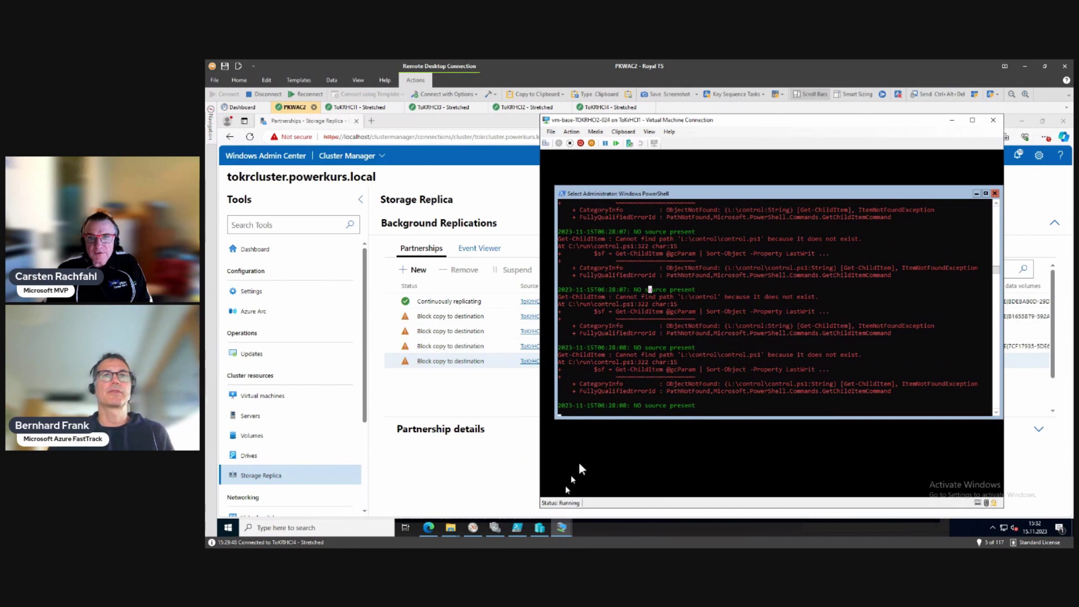
key(Escape)
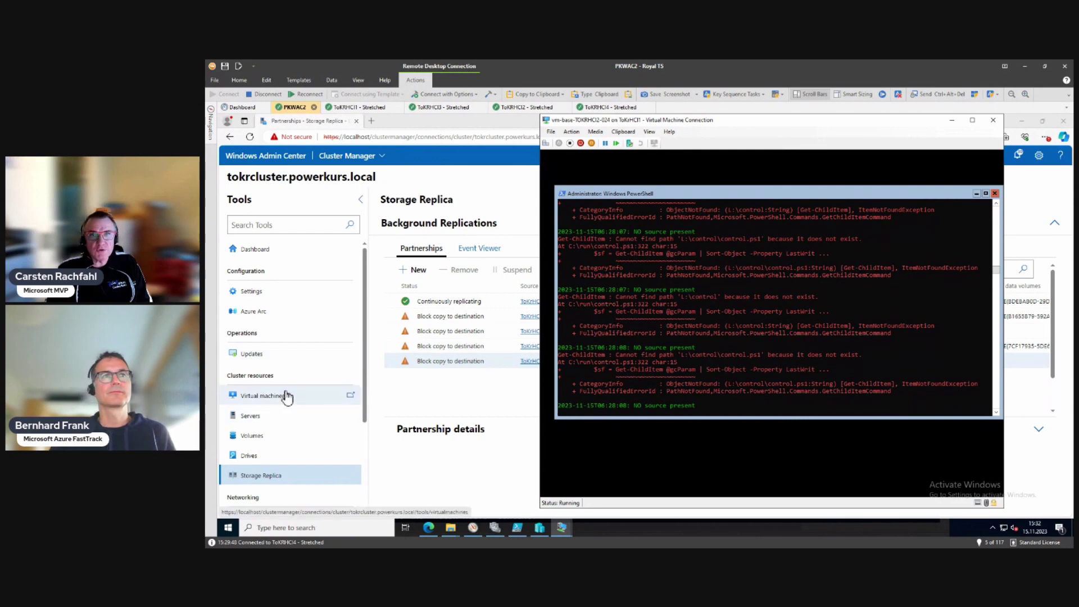
- Stop the replication status loop on ToKRHCI2 and list the virtual disks with GET-VIRTUALDISK
click(514, 107)
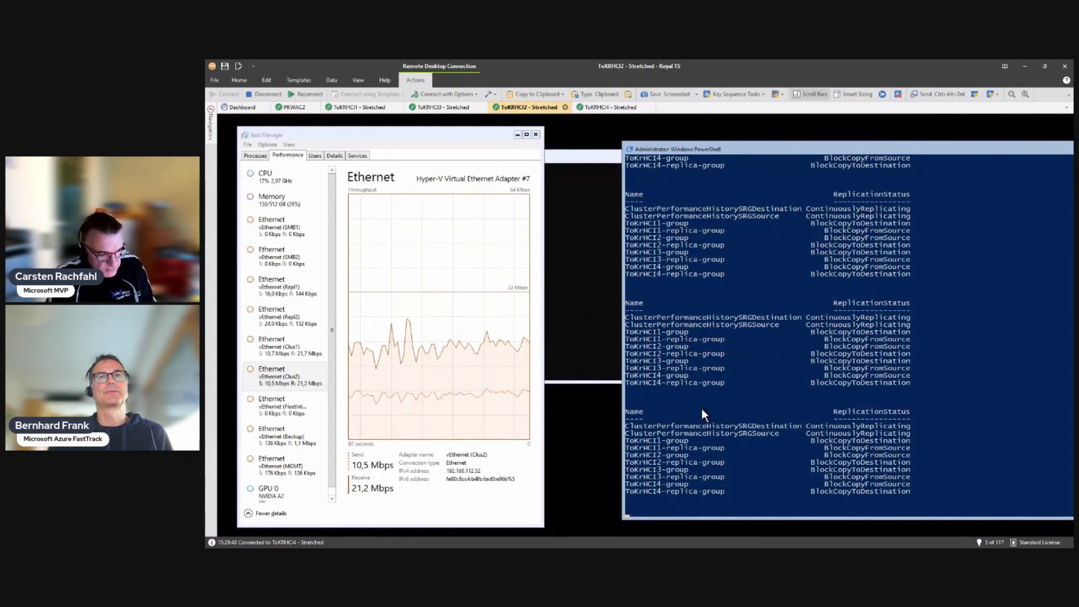
key(ctrl+c)
text(GET-VIRTUALDISK)
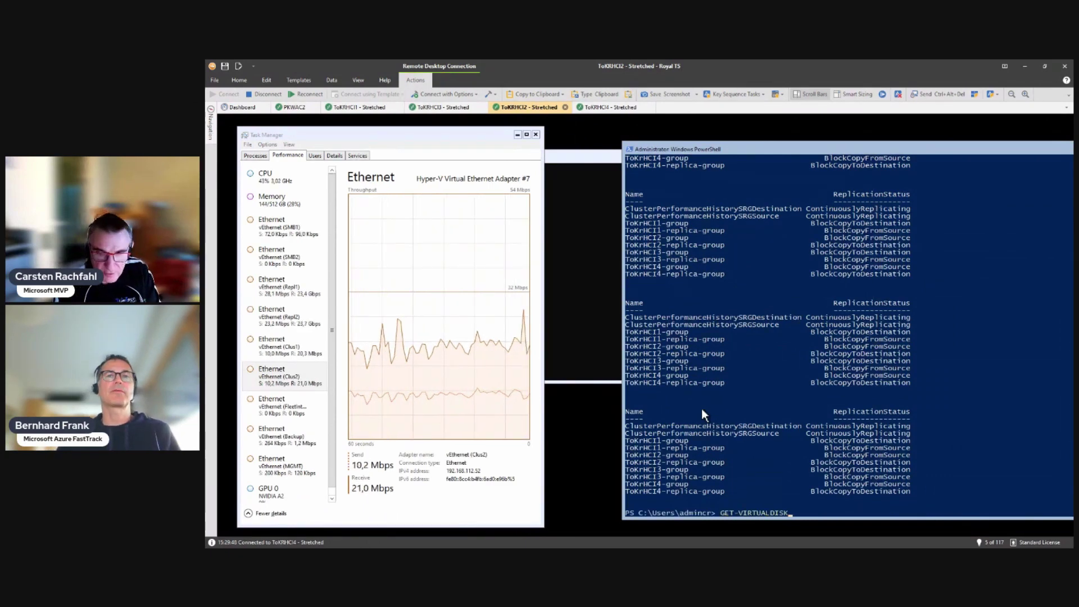
key(Return)
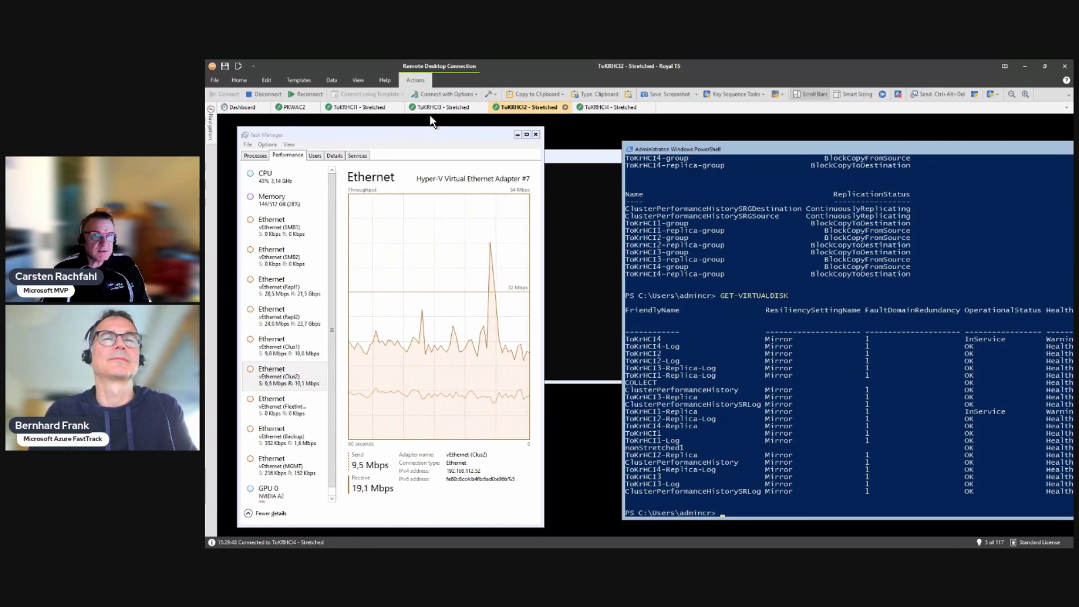
- Shut down and restart the vm-base-TOKRHCI2-024 virtual machine on PKWAC2, and move its console window aside
click(296, 108)
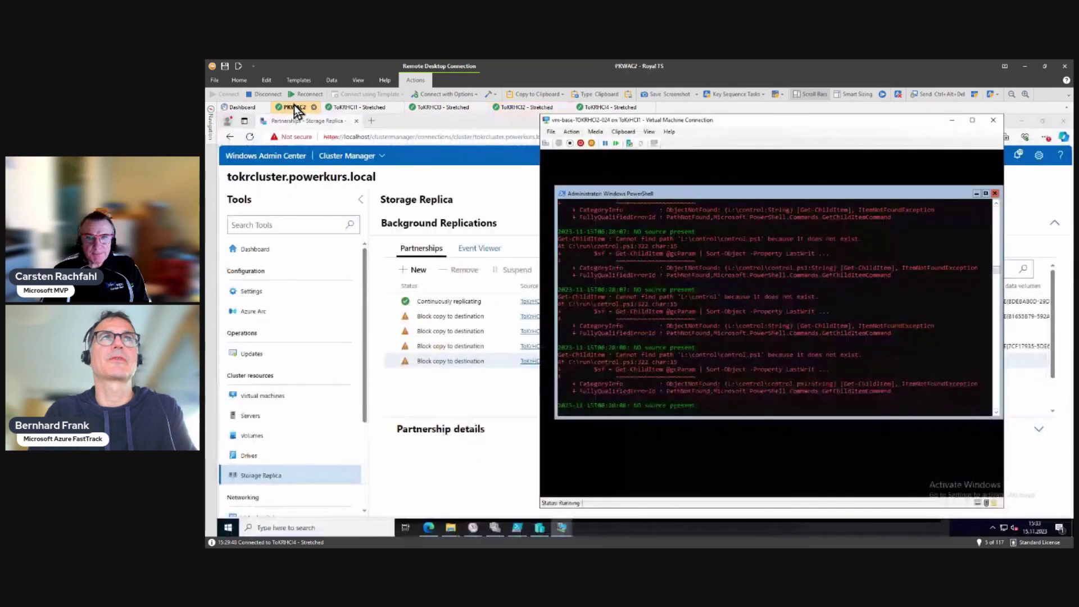
click(581, 144)
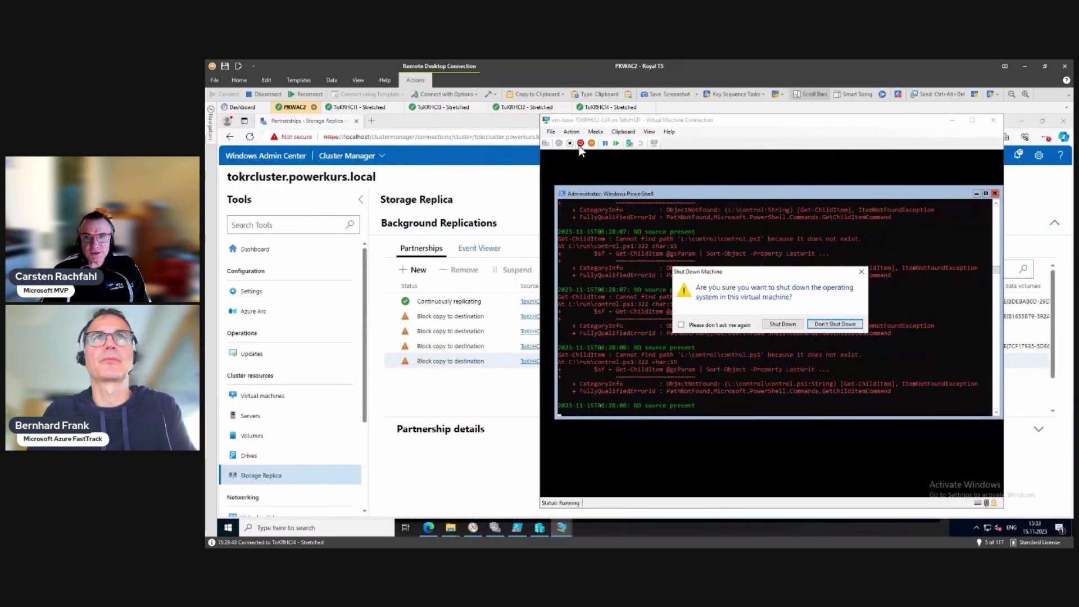
click(772, 322)
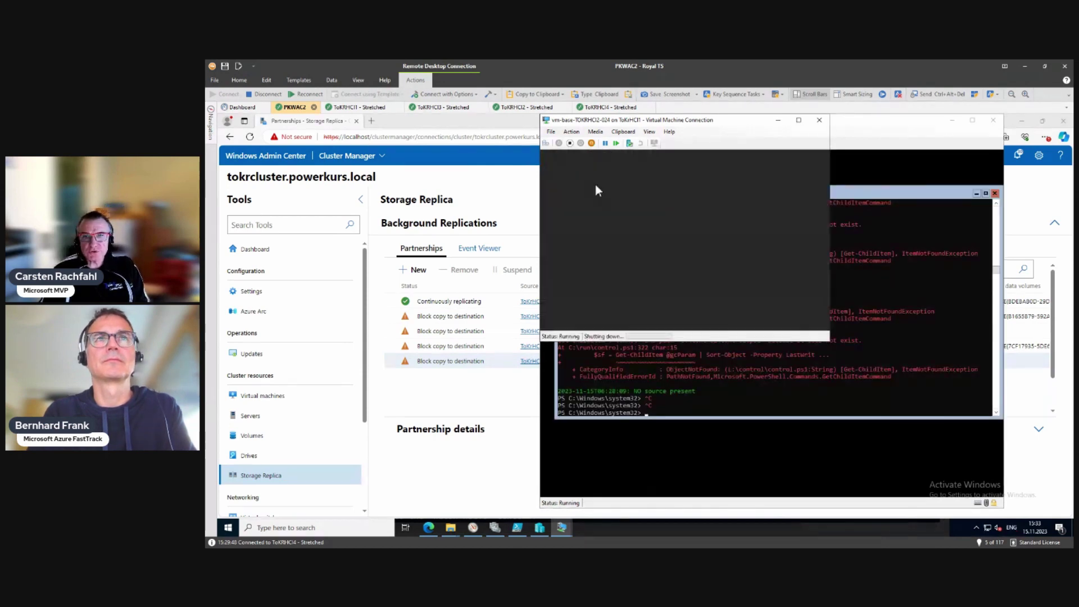
click(685, 252)
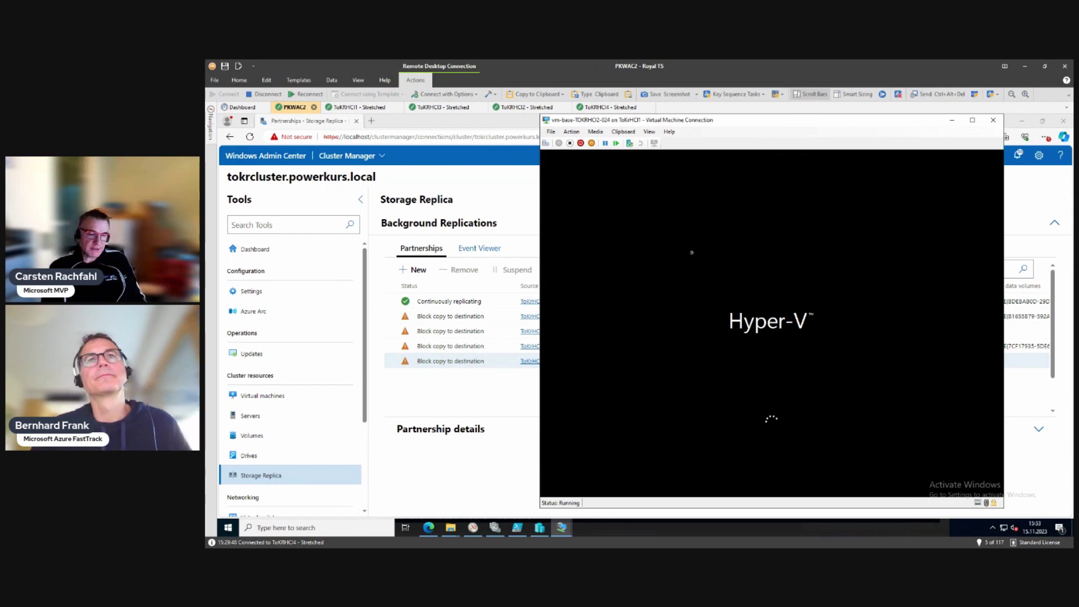
drag(640, 124, 520, 125)
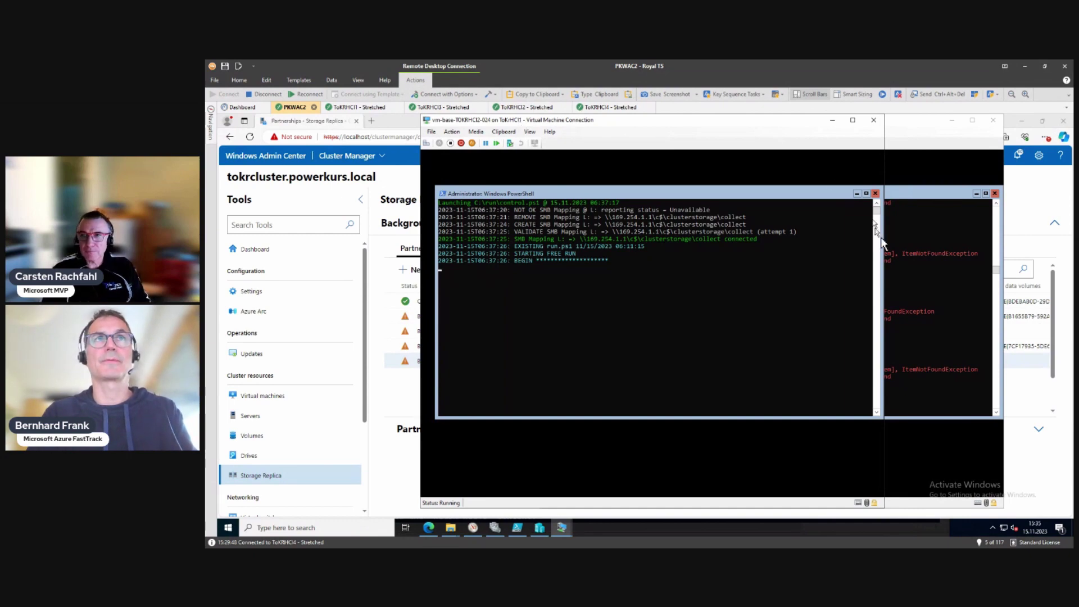
- Open Task Manager inside the virtual machine from its security options and show the detailed performance view
click(426, 143)
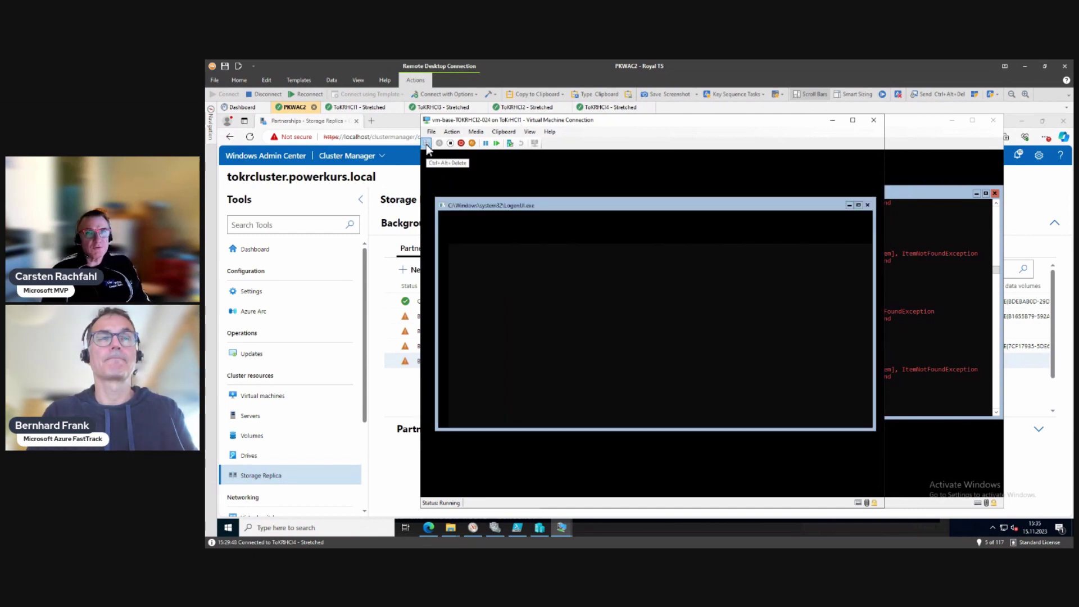
click(468, 245)
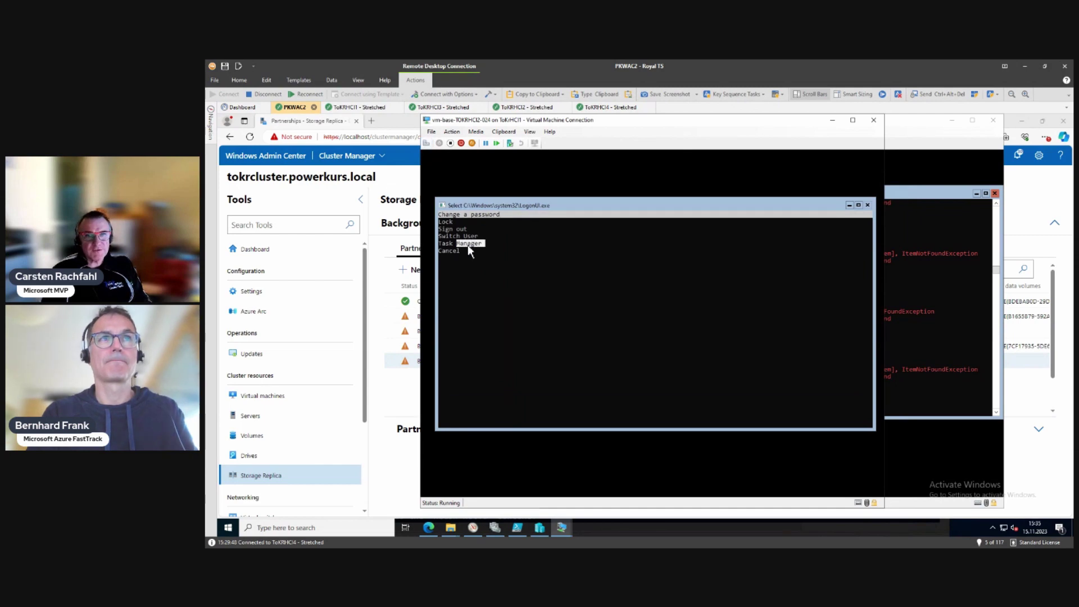
key(Down)
key(Down)
key(Down)
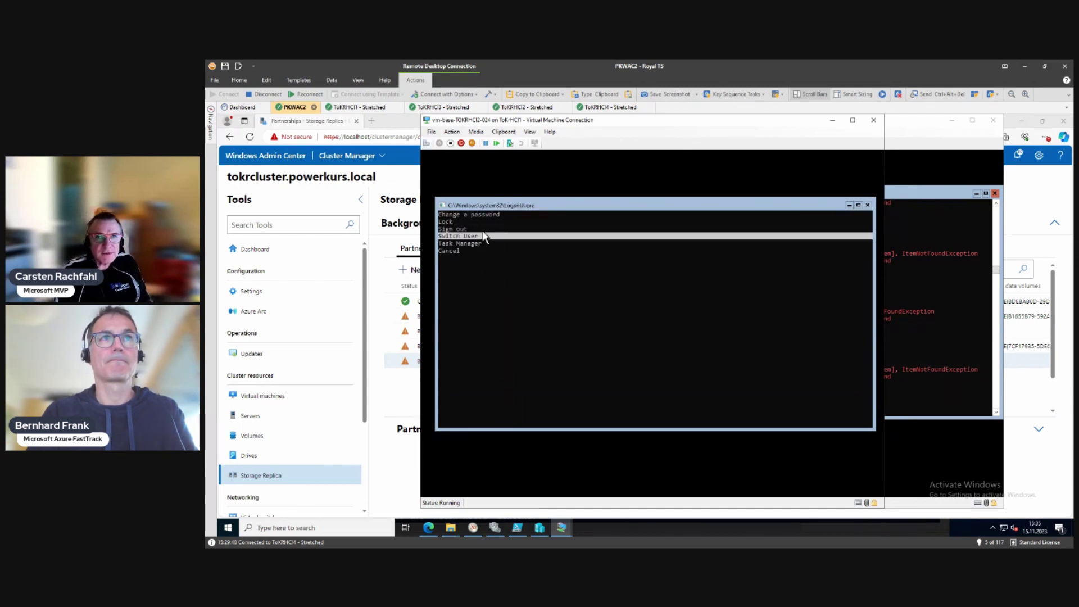
key(Return)
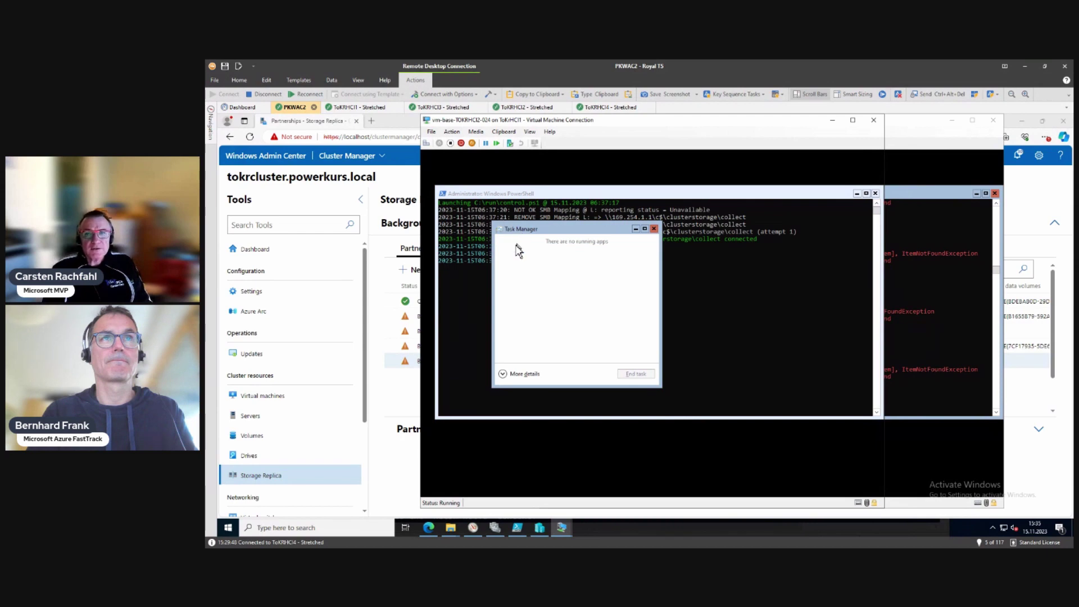
click(514, 374)
click(542, 249)
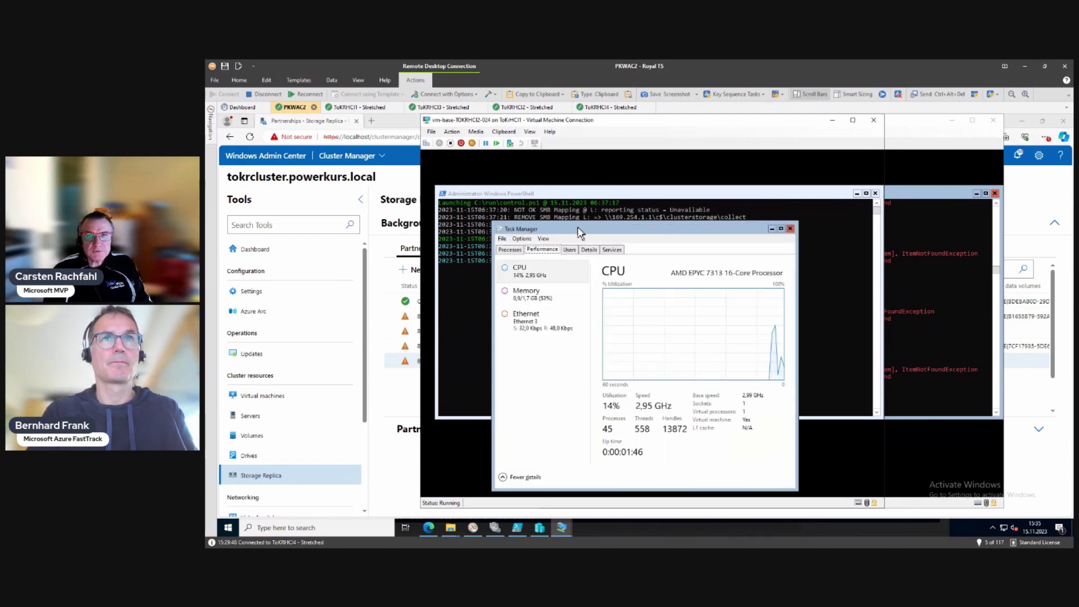
drag(614, 226, 637, 228)
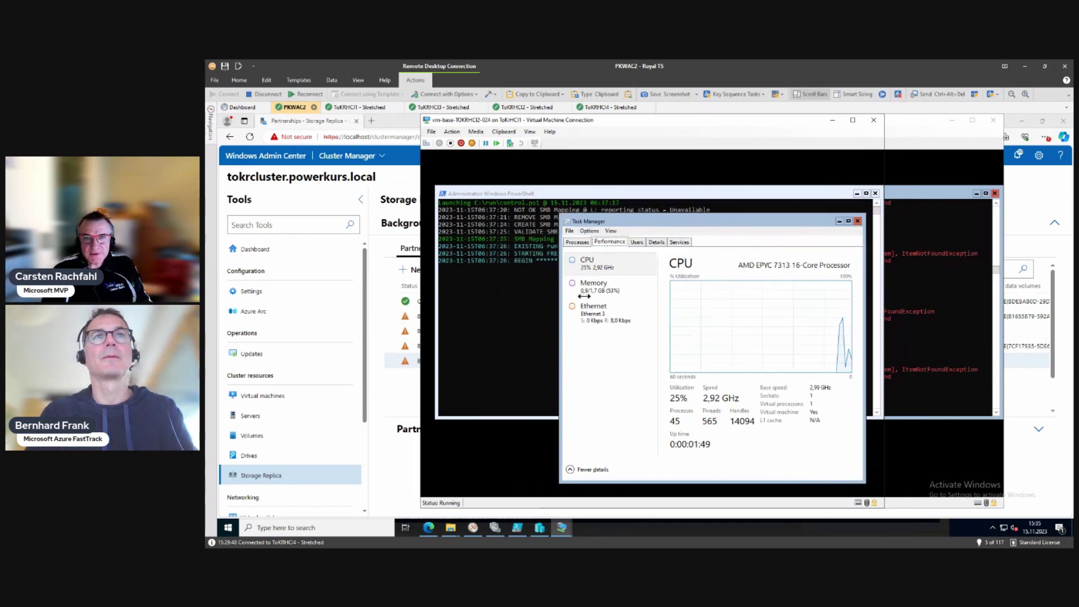
- Run diskperf -Y as a new task from the virtual machine's Task Manager, and minimize Task Manager
click(570, 231)
click(581, 244)
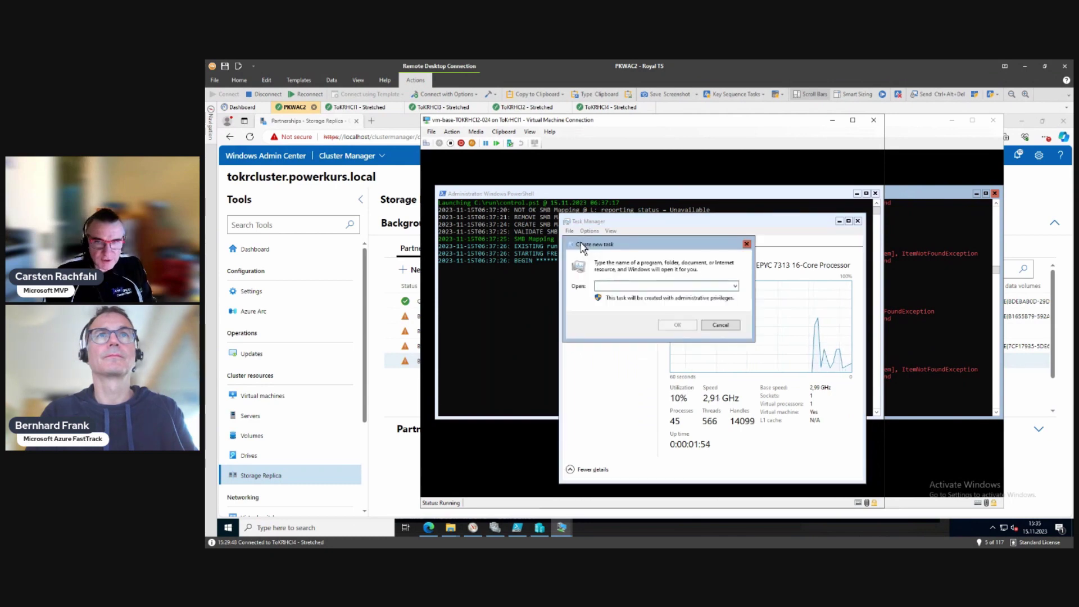
text(disk)
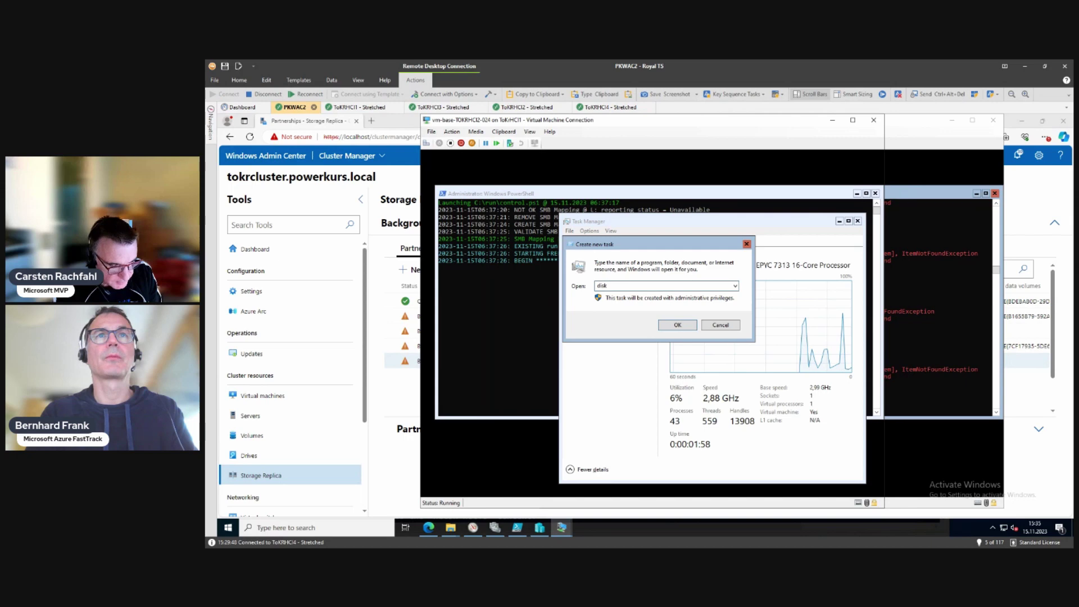
text(perf -Y)
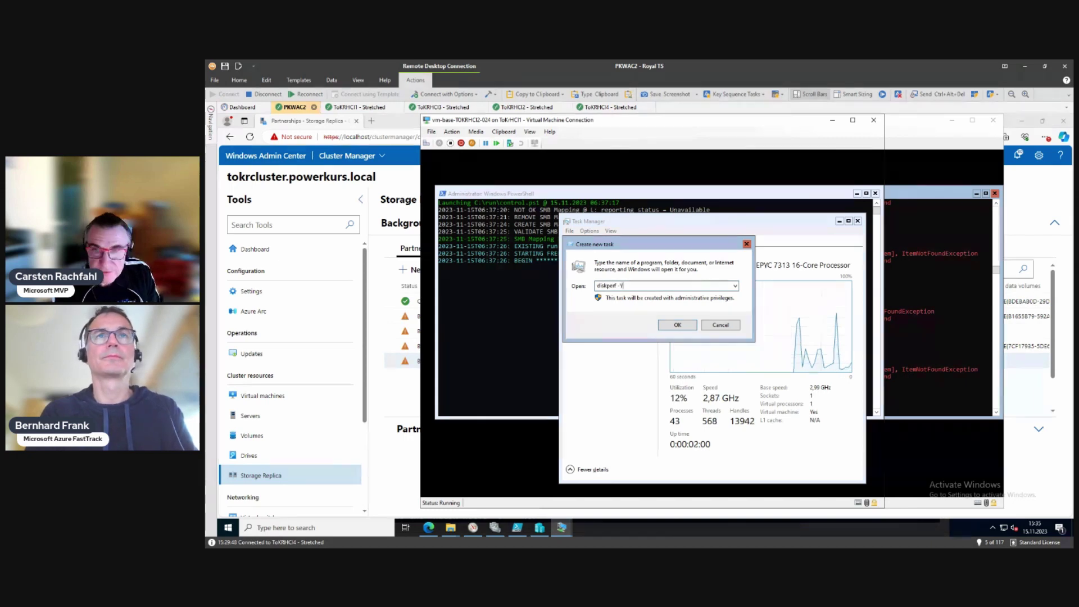
key(Return)
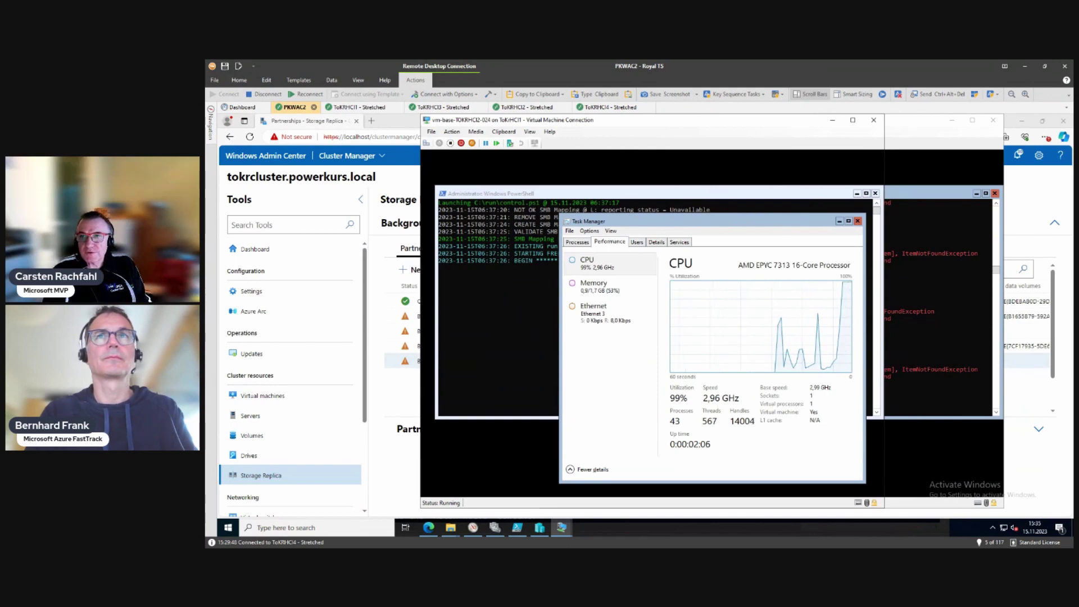
click(839, 221)
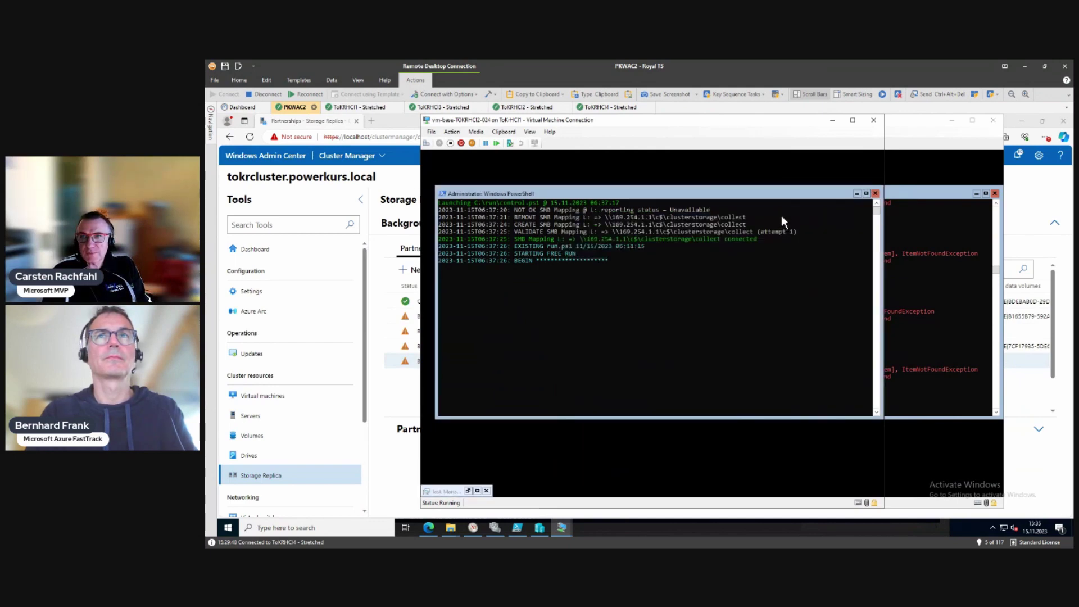
- Bring Task Manager back up inside the virtual machine from its security options
click(426, 143)
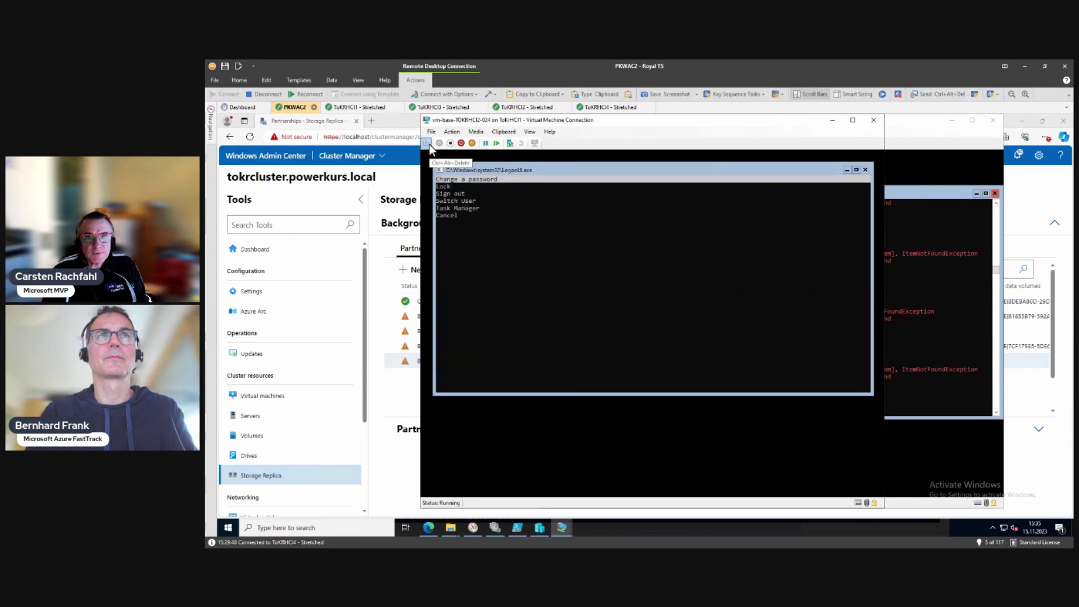
key(Down)
key(Down)
key(Down)
key(Down)
key(Down)
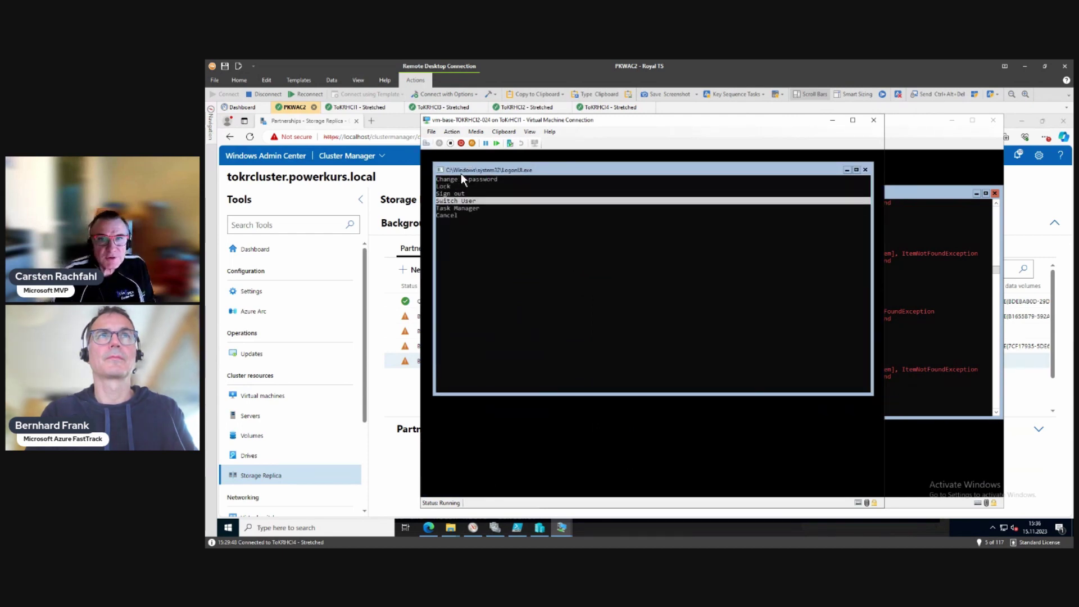
key(Return)
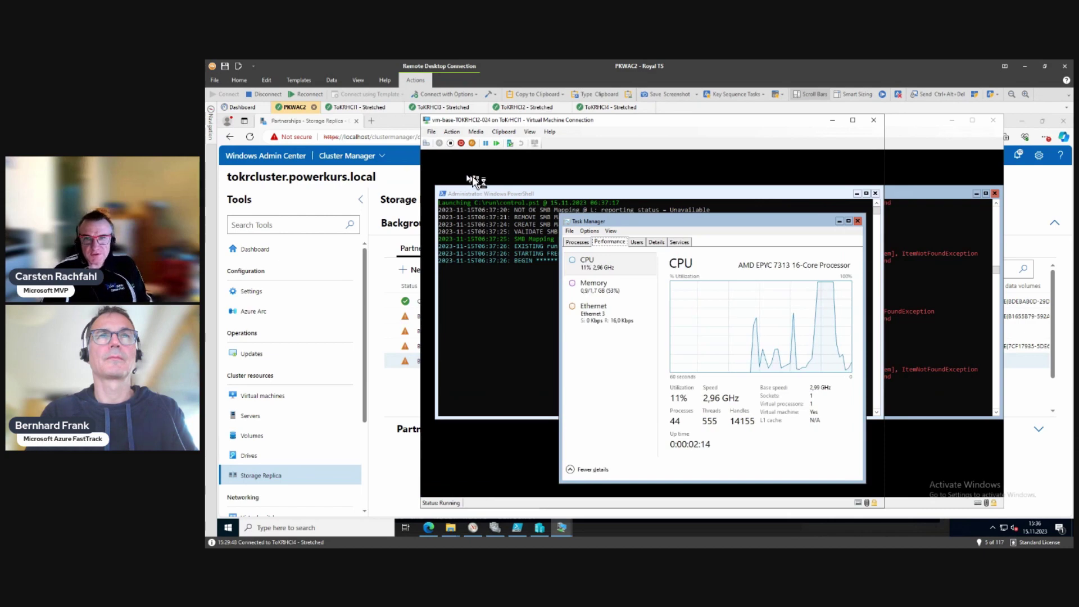
- Start PowerShell as a new task from the virtual machine's Task Manager
click(569, 230)
click(587, 242)
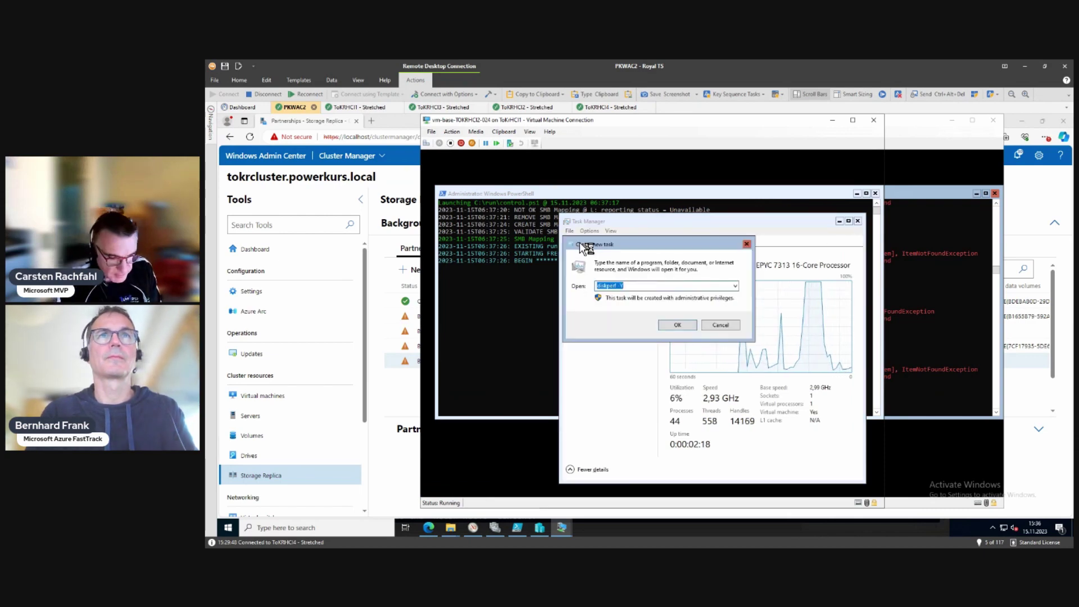
text(peo)
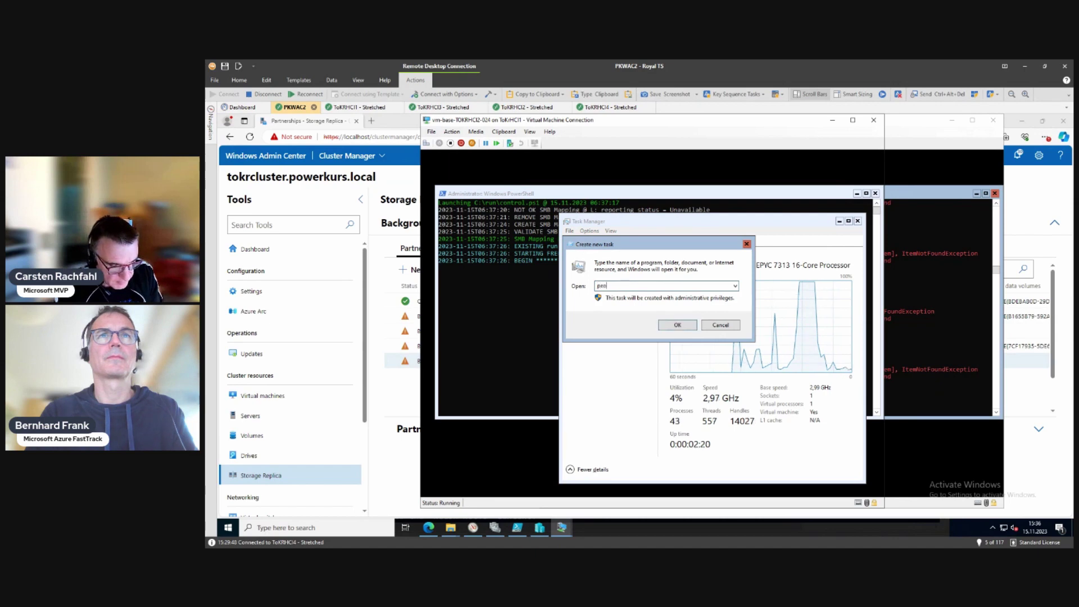
key(BackSpace)
key(BackSpace)
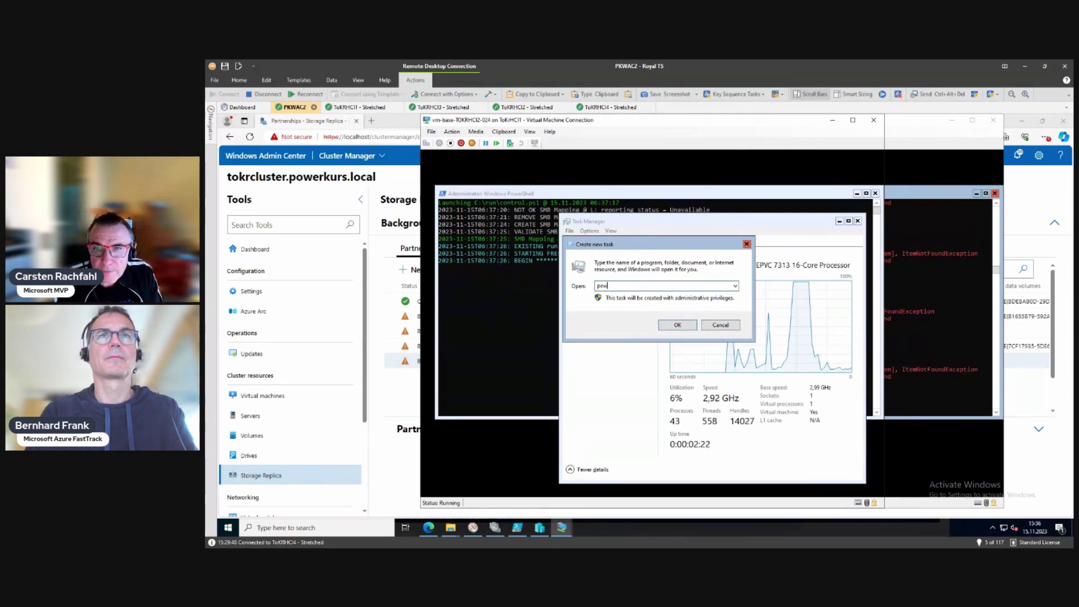
text(owershell)
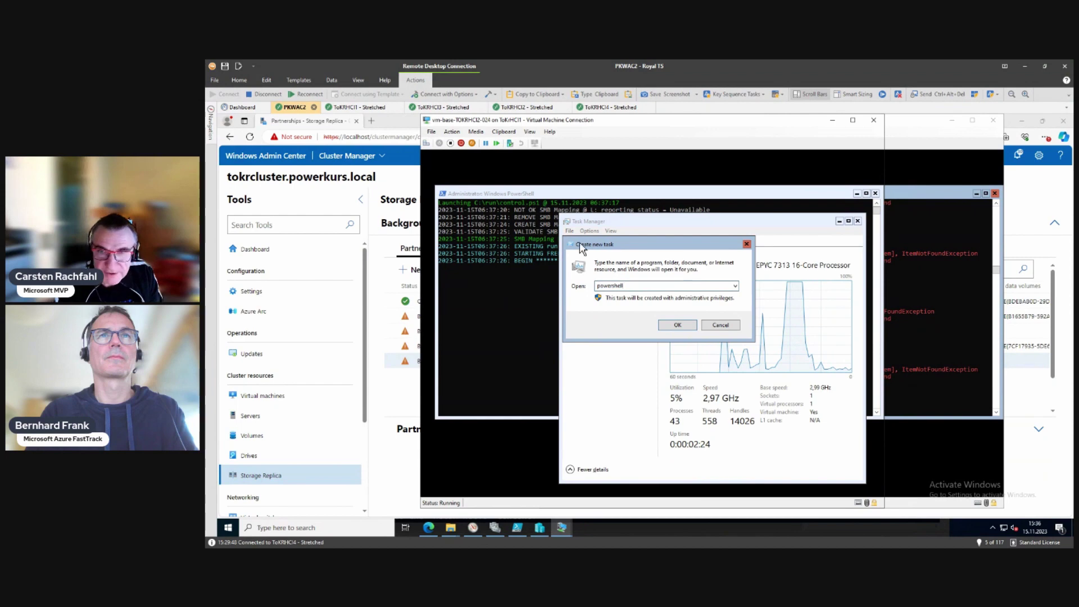
key(Return)
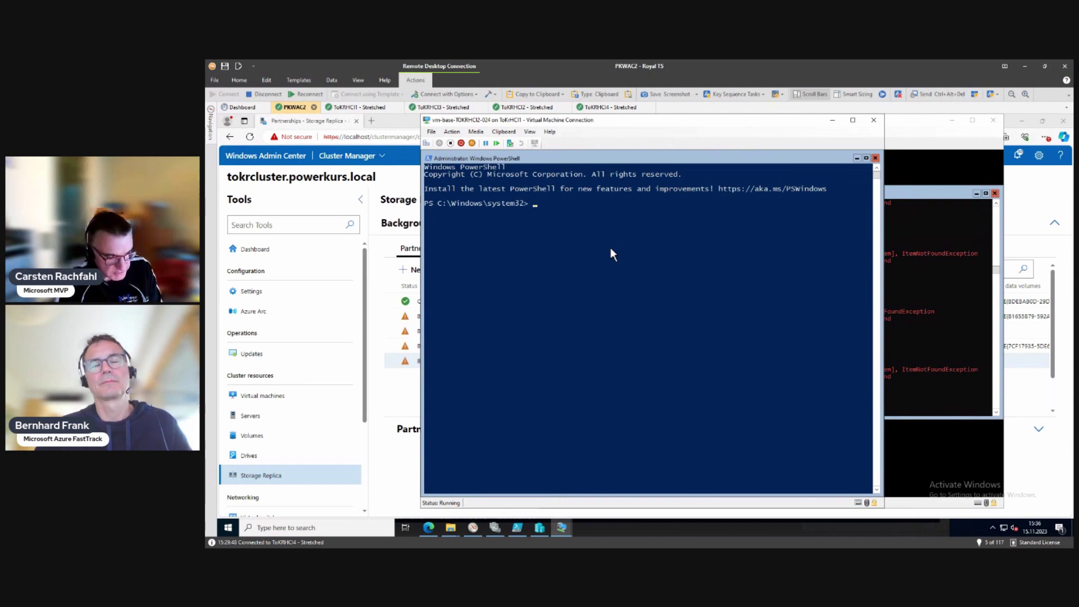
- Run diskperf -Y in the new PowerShell session inside the virtual machine
text(diskp)
text(erf -Y)
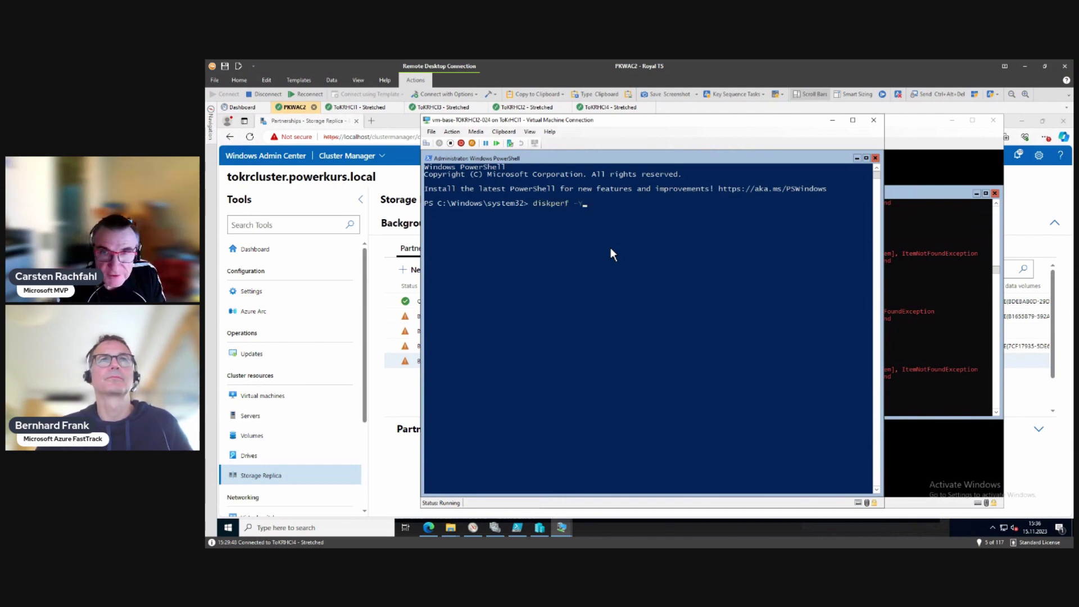
key(Return)
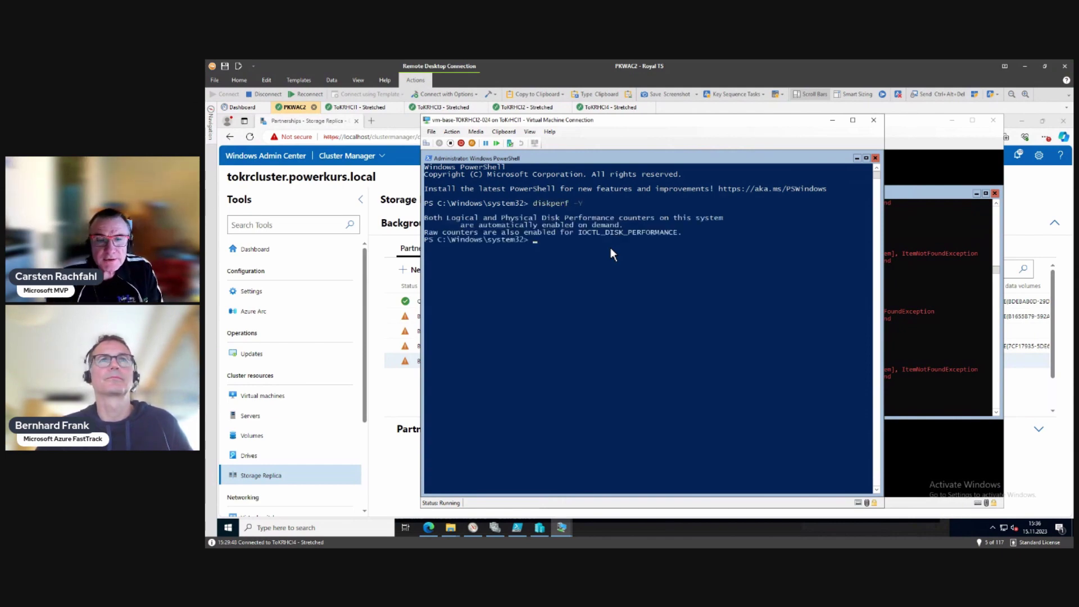
- Launch Task Manager with taskmgr from the PowerShell session to check its performance view, and close it
text(taskmgr)
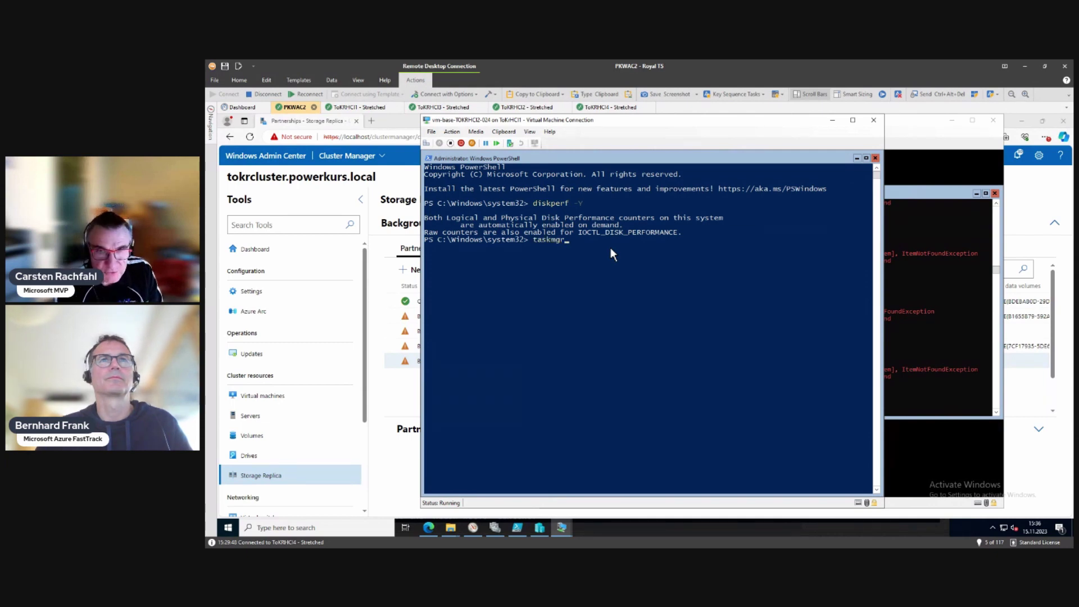
key(Return)
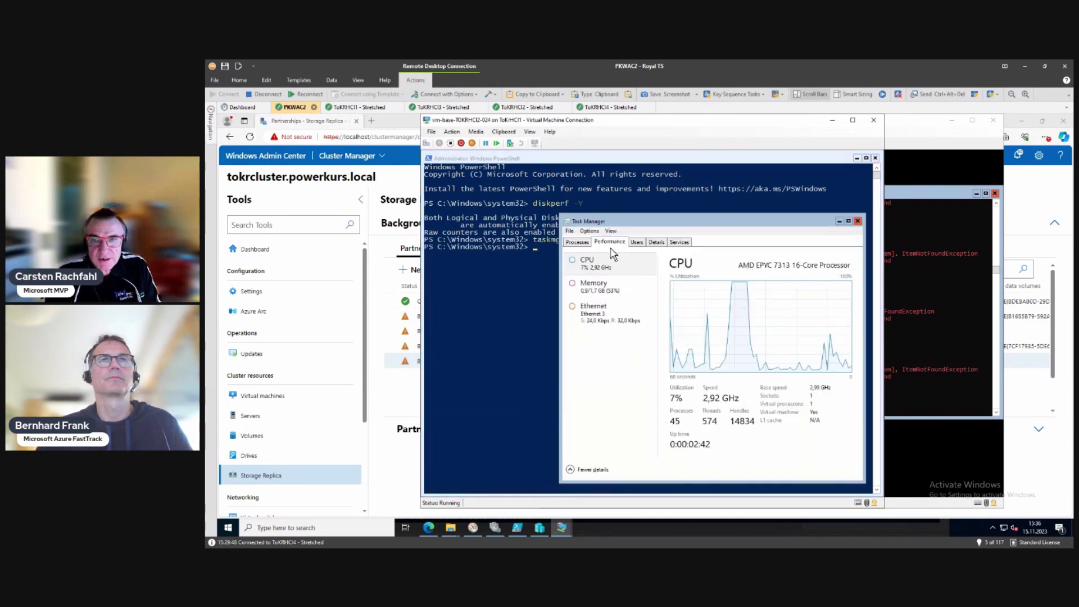
click(857, 221)
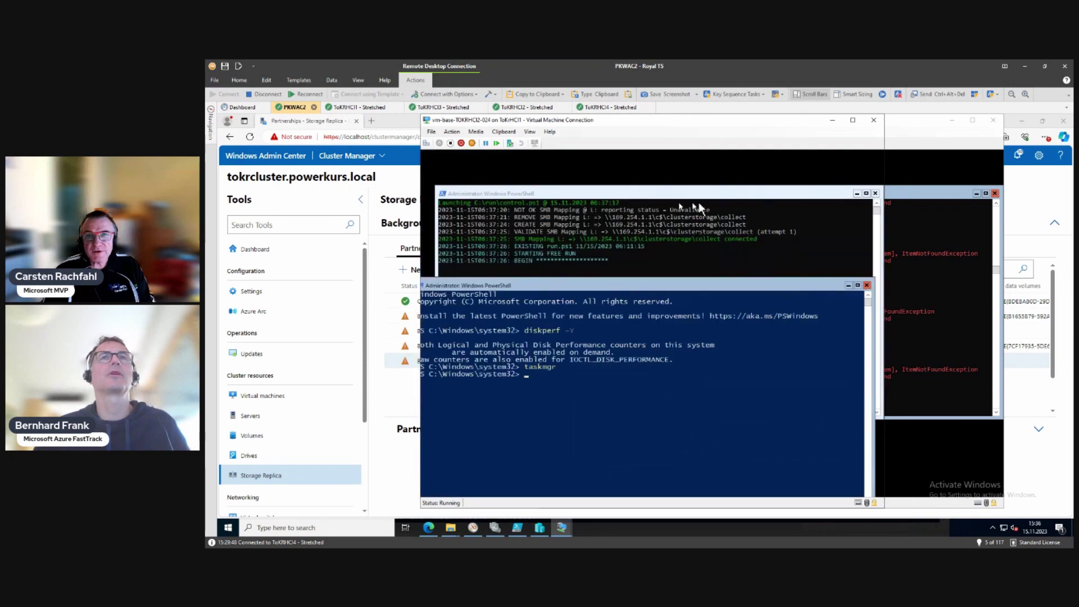
- Reposition the blue PowerShell window inside the virtual machine and minimize it to uncover the control.ps1 output
drag(595, 290, 674, 158)
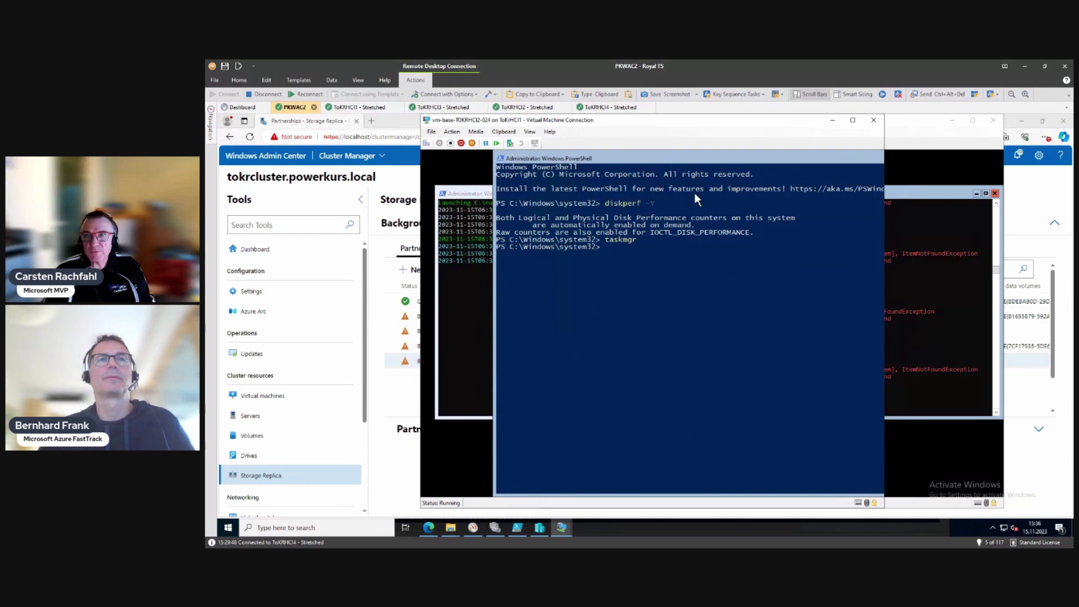
drag(687, 160, 626, 160)
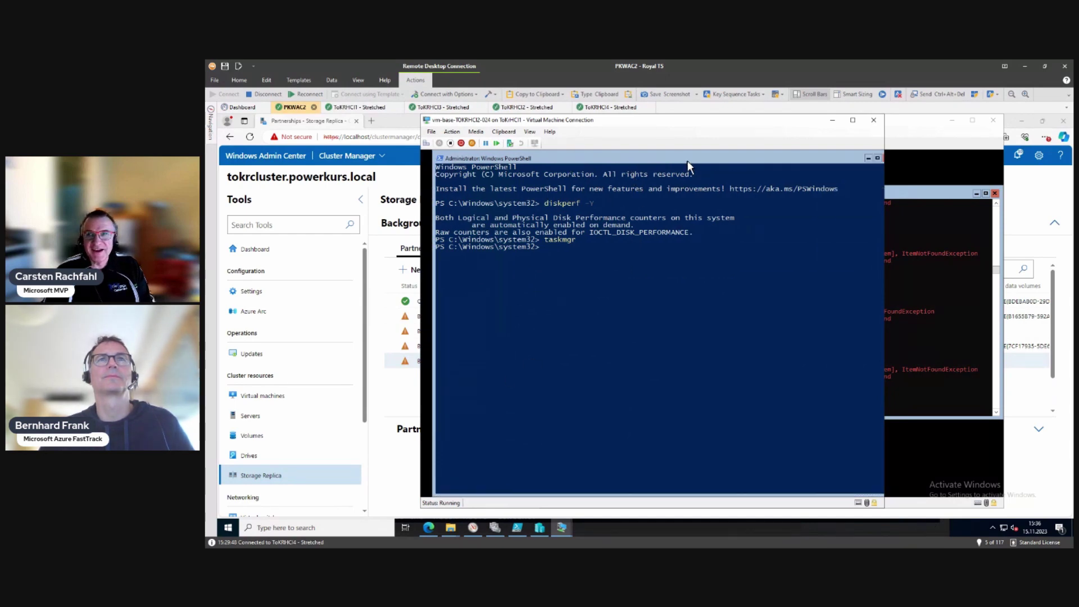
click(868, 158)
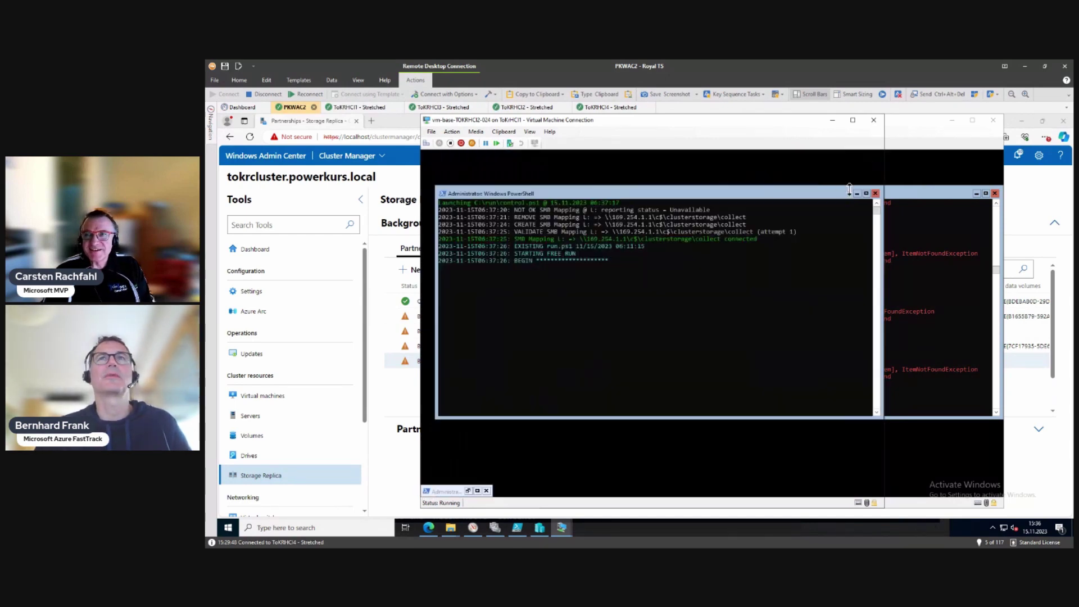
click(856, 194)
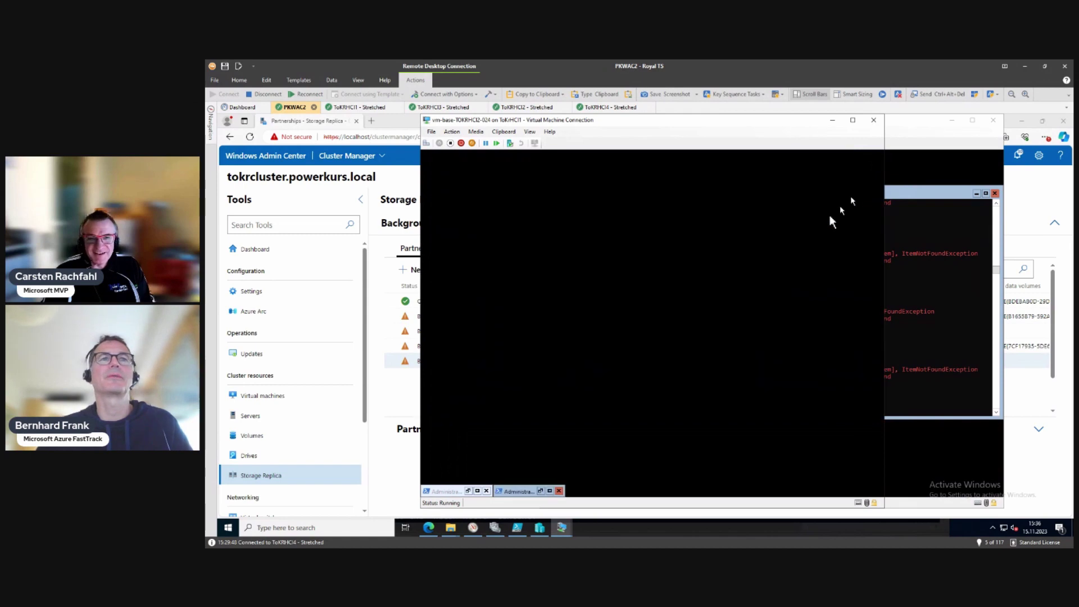
click(549, 491)
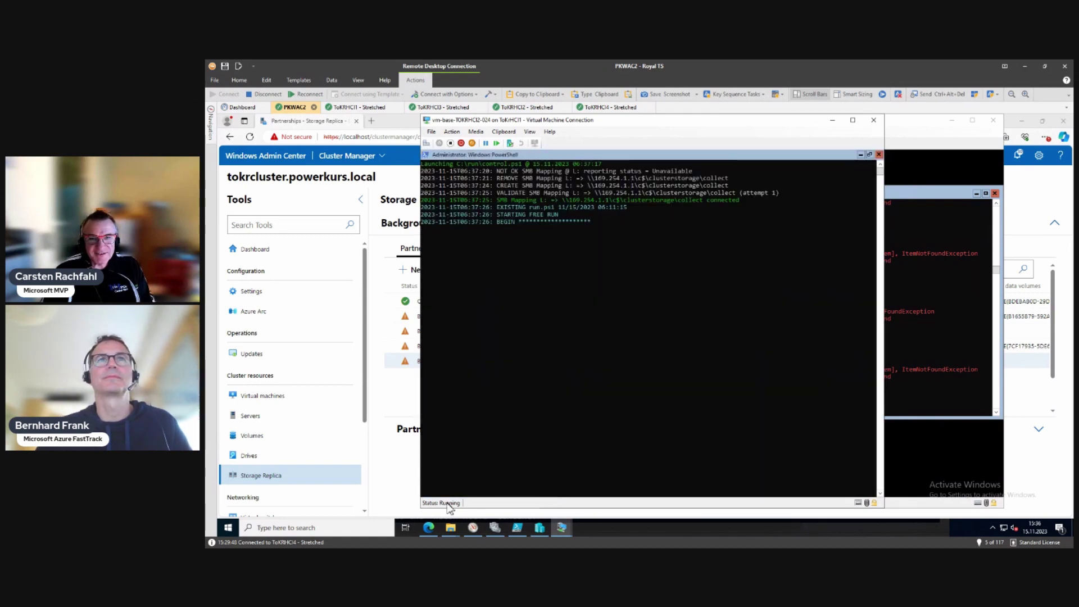
click(869, 154)
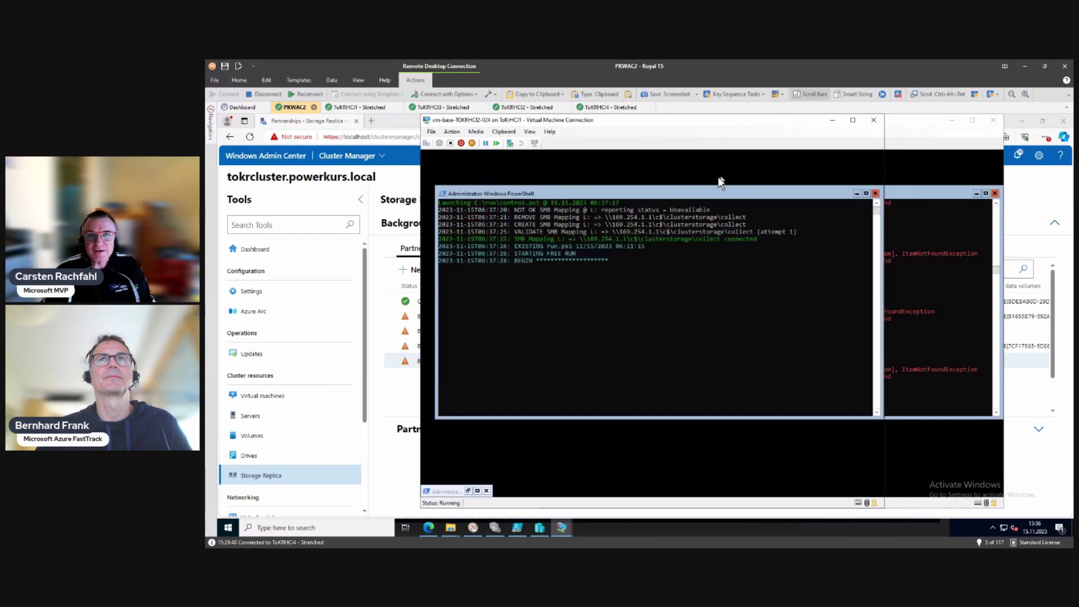